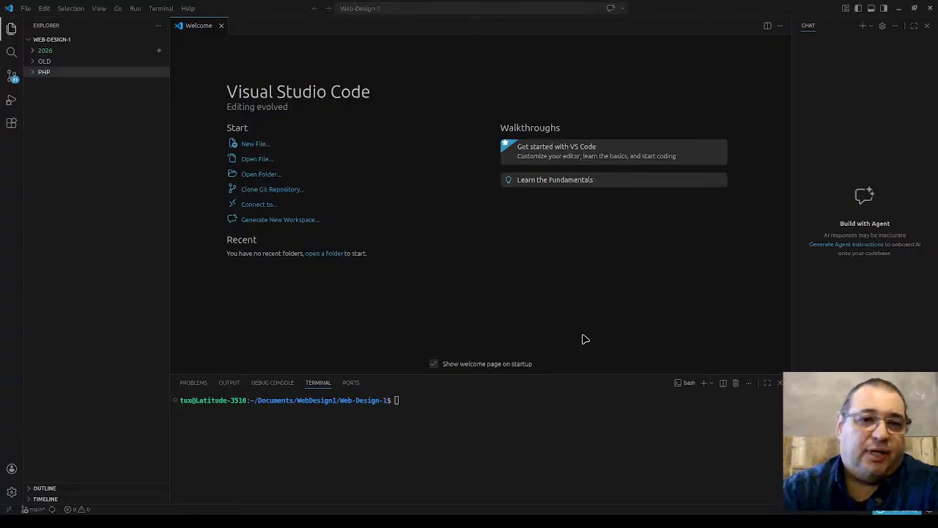
# Step: Create a new file named testdb.sql in the PHP folder from the Welcome page
pyautogui.click(249, 143)
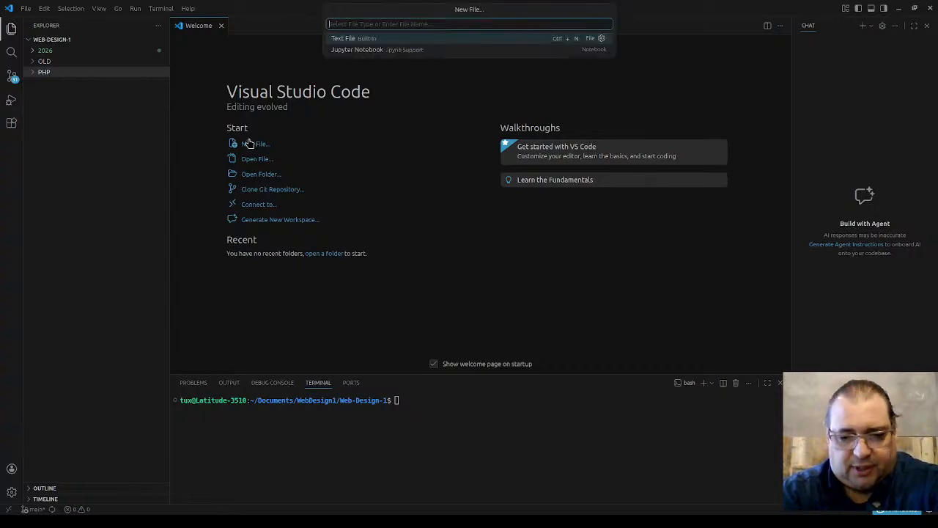
pyautogui.write('test')
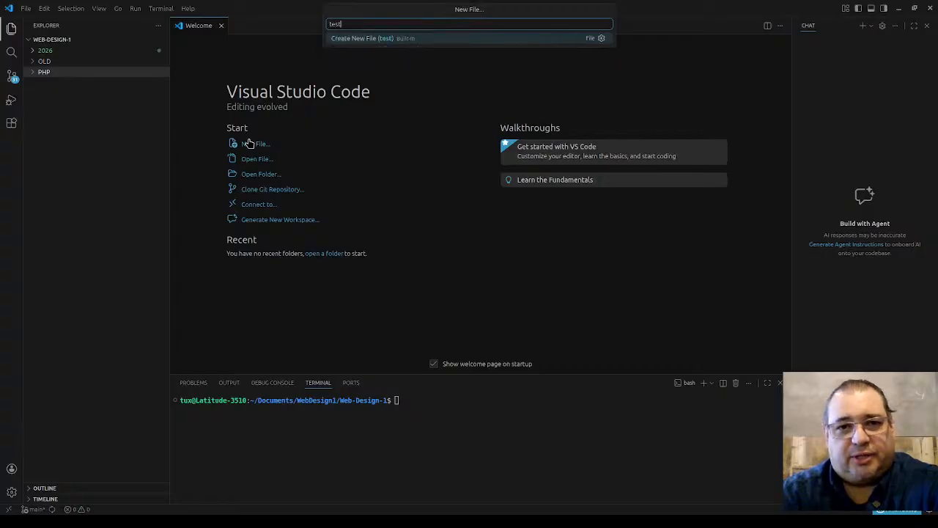
pyautogui.write('db.s')
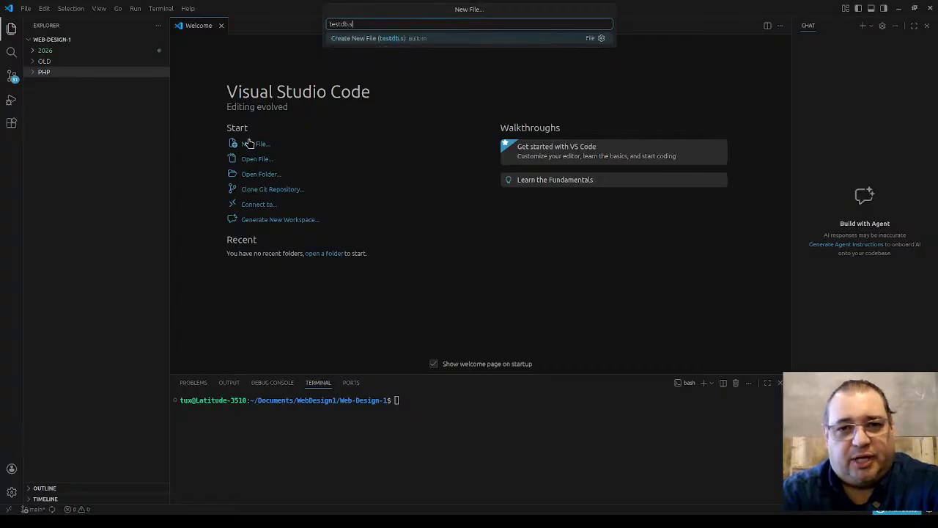
pyautogui.write('ql')
pyautogui.press('Escape')
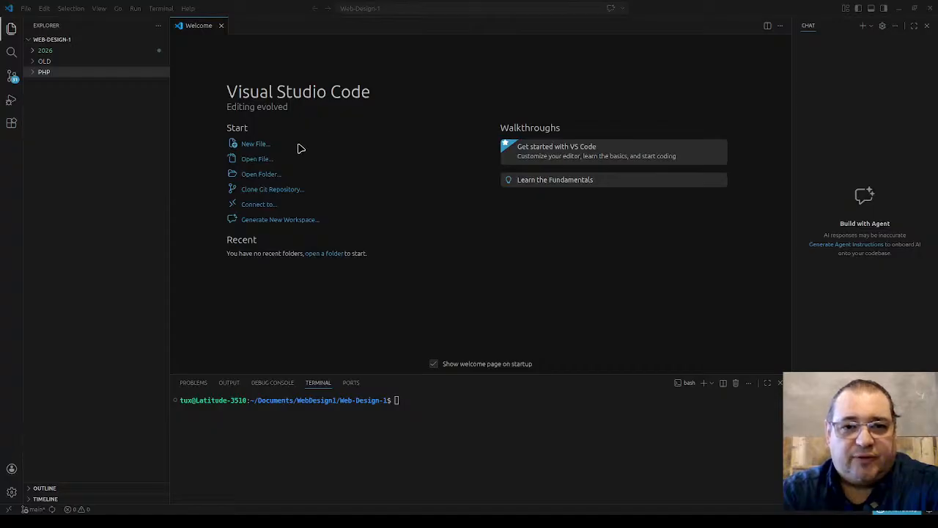
pyautogui.click(700, 440)
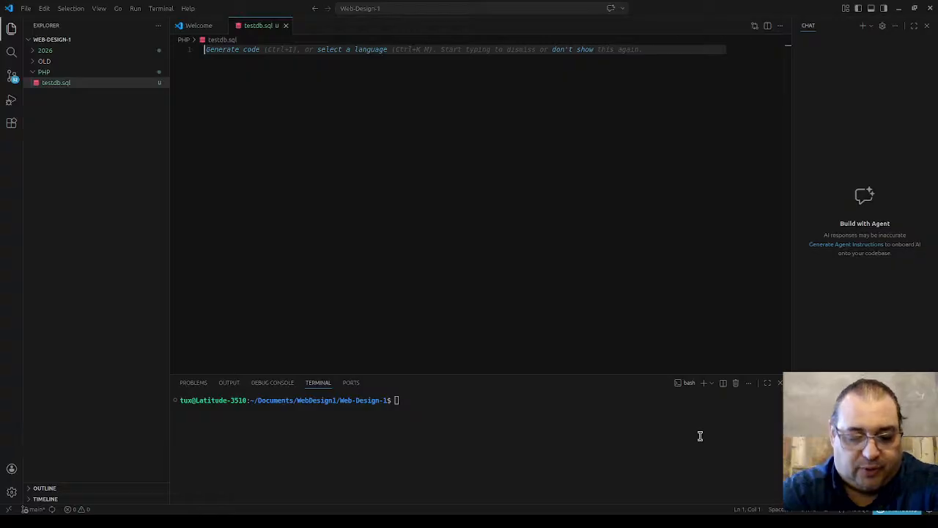
# Step: Write CREATE TABLE testdb followed by an opening bracket on its own line
pyautogui.write('CETE')
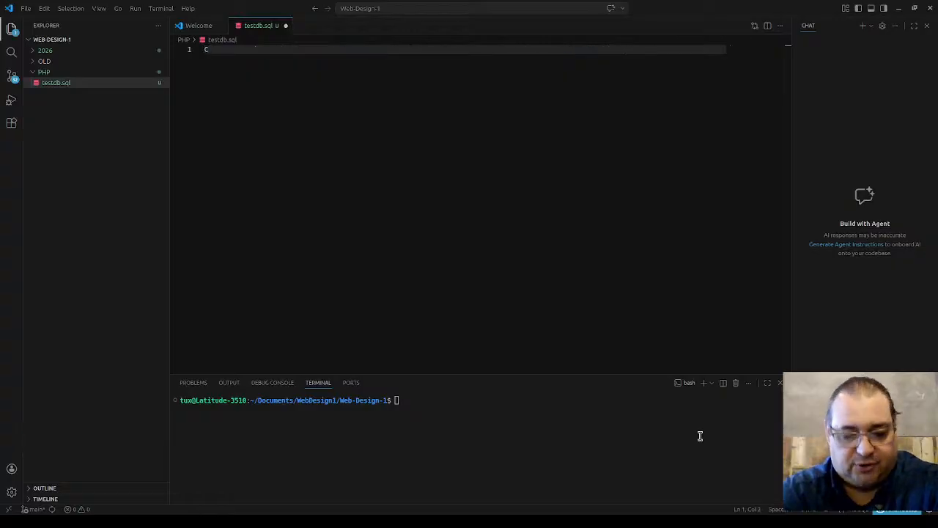
pyautogui.press('BackSpace')
pyautogui.press('BackSpace')
pyautogui.press('BackSpace')
pyautogui.press('BackSpace')
pyautogui.write('CREA')
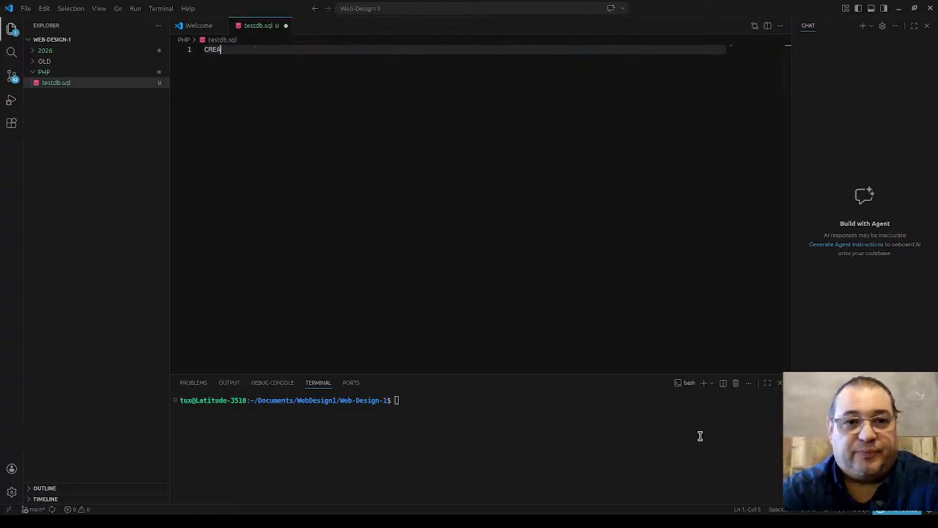
pyautogui.write('TE TABLE ')
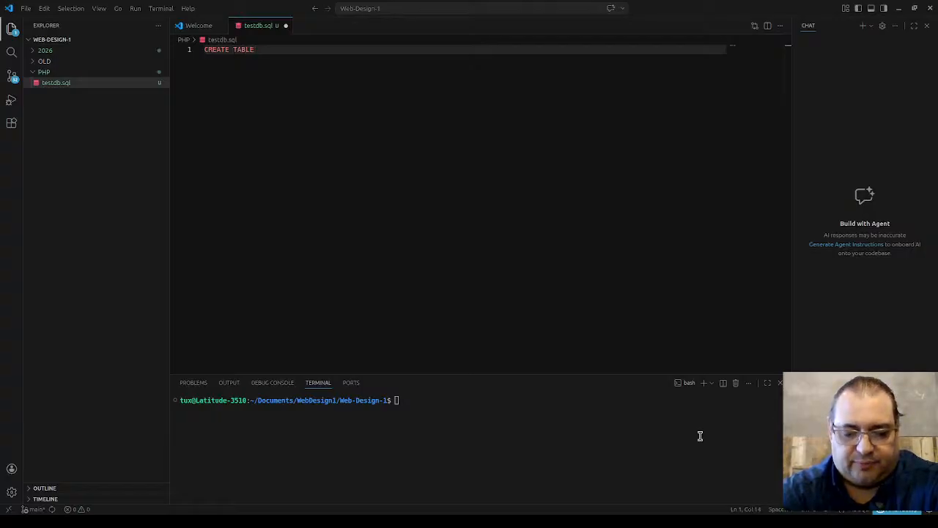
pyautogui.write('testdb')
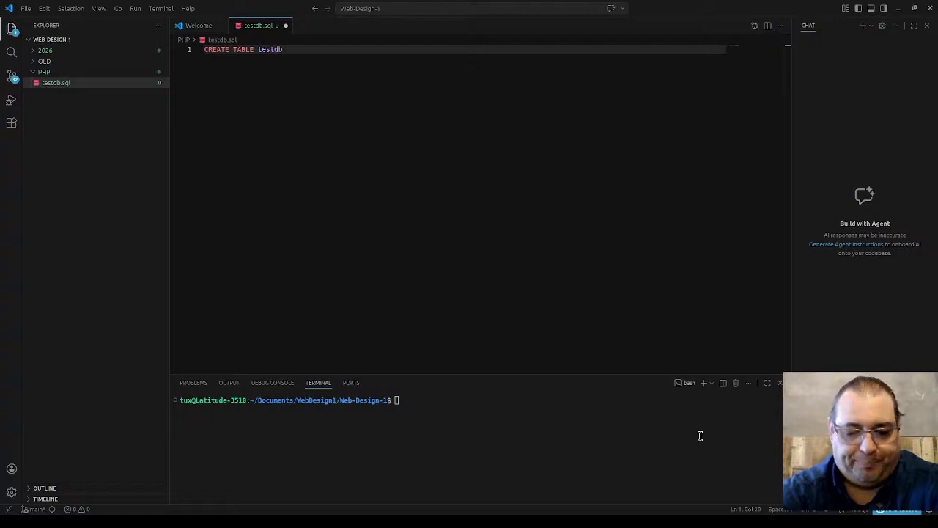
pyautogui.press('Return')
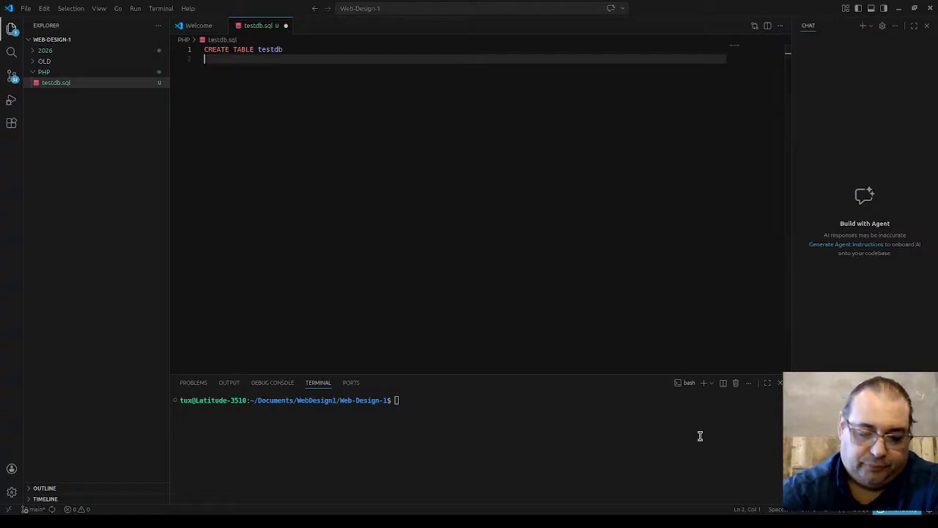
pyautogui.write('(')
pyautogui.press('Return')
pyautogui.press('Return')
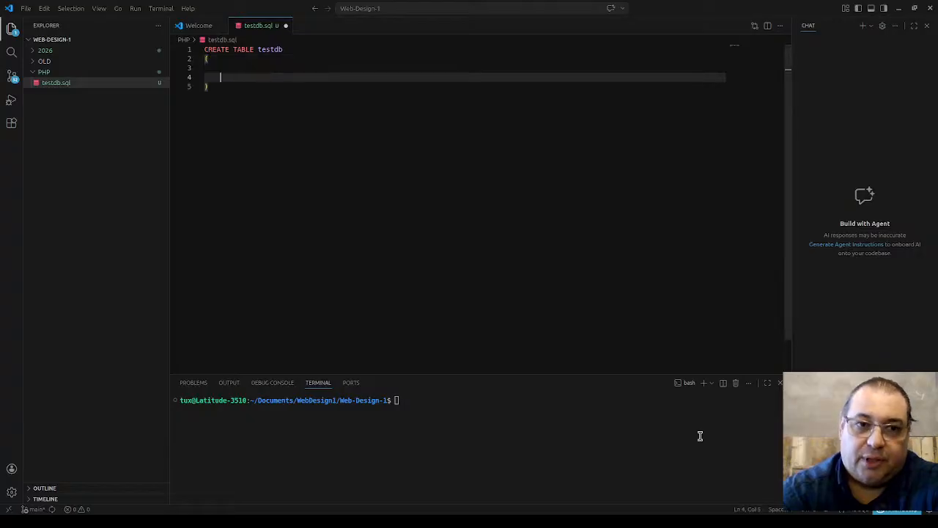
pyautogui.press('BackSpace')
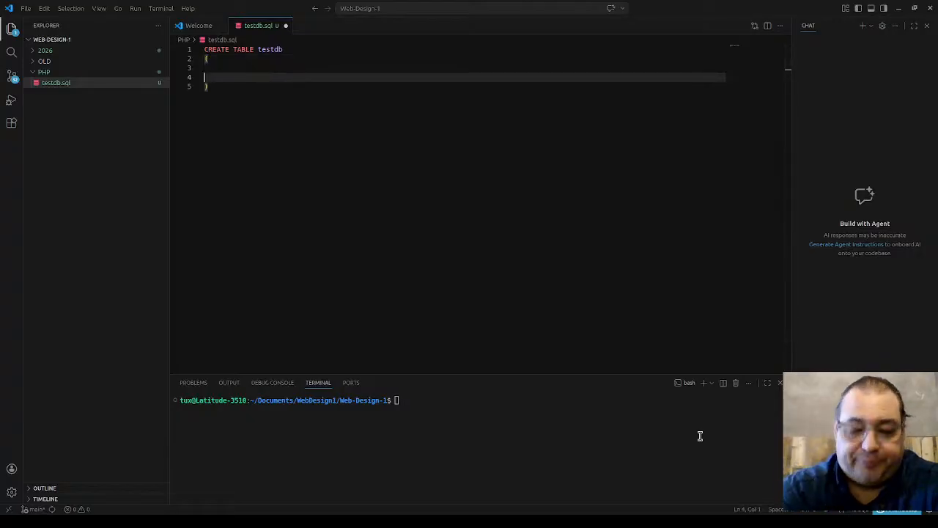
pyautogui.press('BackSpace')
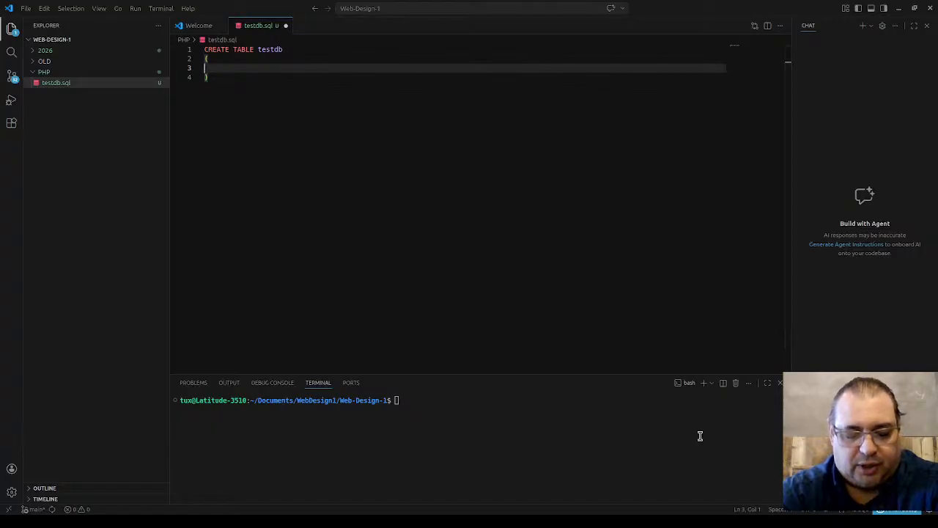
# Step: Add the first placeholder column line 'column_name1 data_type,' inside the brackets
pyautogui.write('solumn')
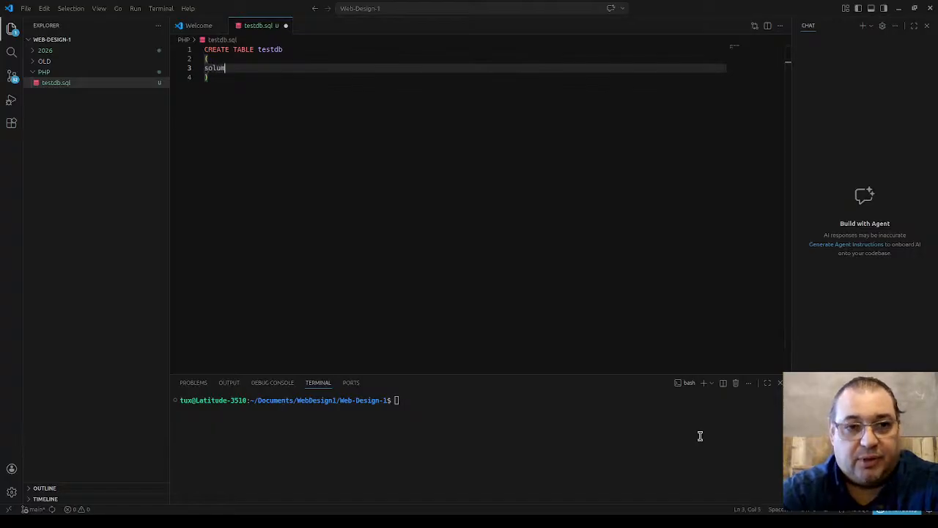
pyautogui.press('BackSpace')
pyautogui.press('BackSpace')
pyautogui.press('BackSpace')
pyautogui.press('BackSpace')
pyautogui.press('BackSpace')
pyautogui.press('BackSpace')
pyautogui.write('col')
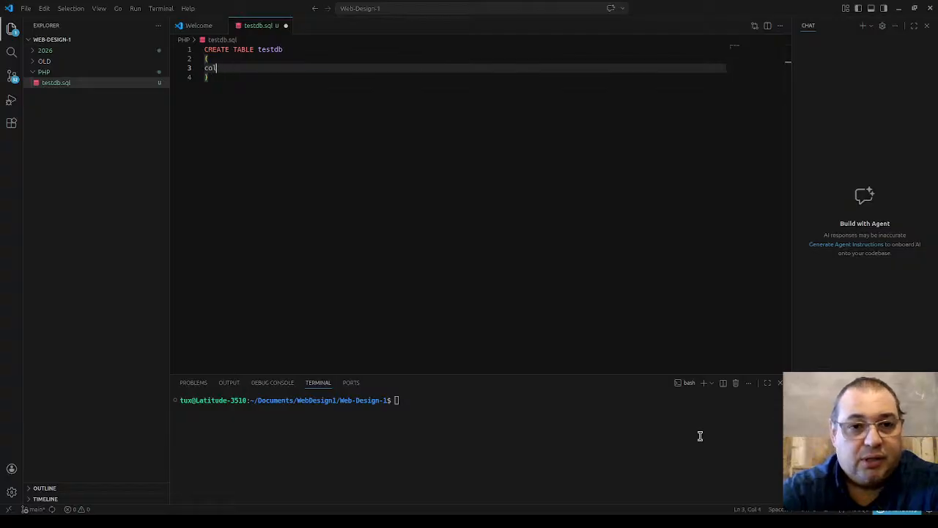
pyautogui.write('mmn')
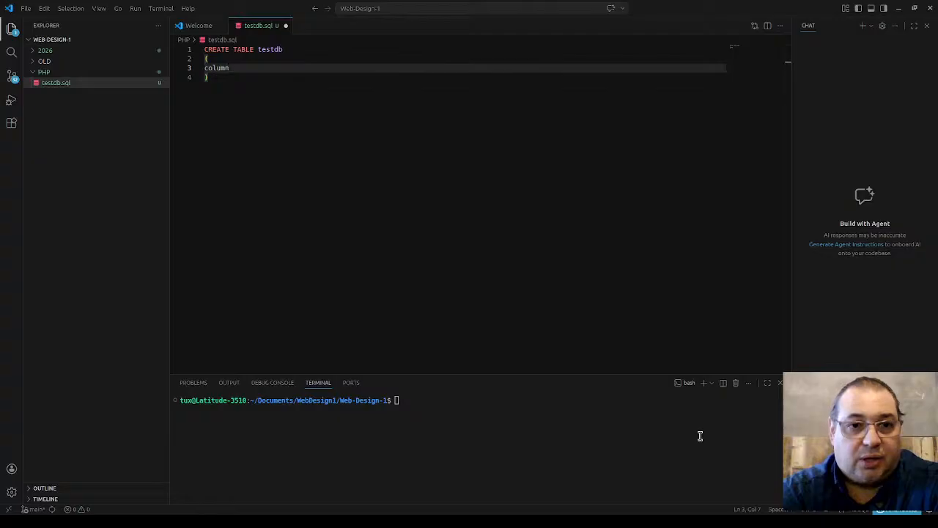
pyautogui.write('_name1 ')
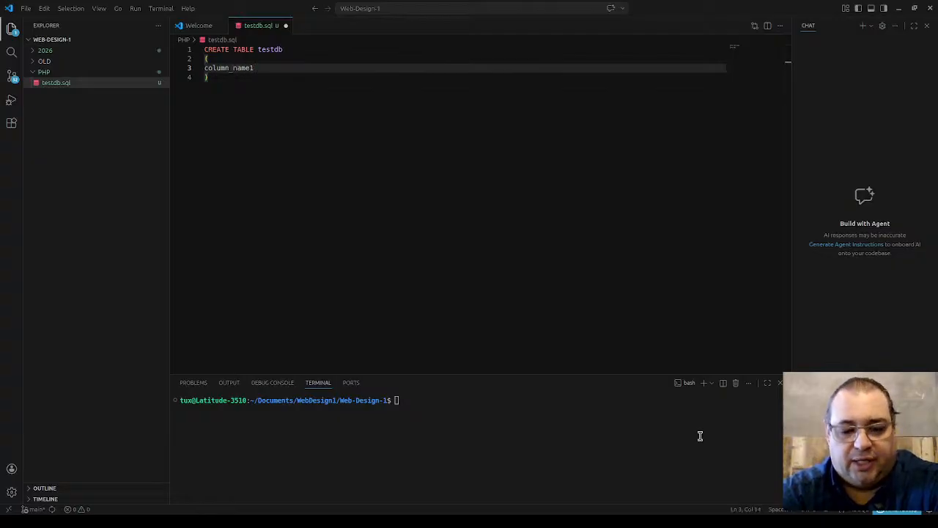
pyautogui.write('data')
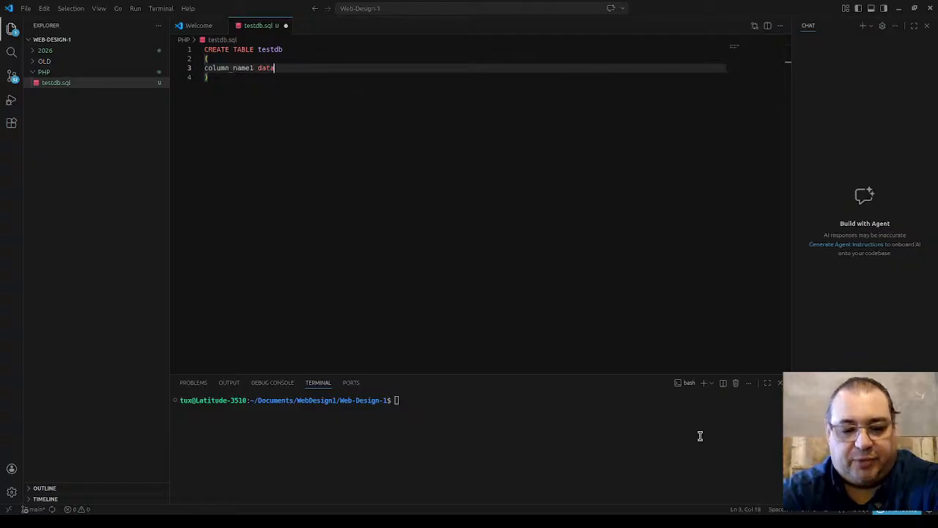
pyautogui.write('_typ')
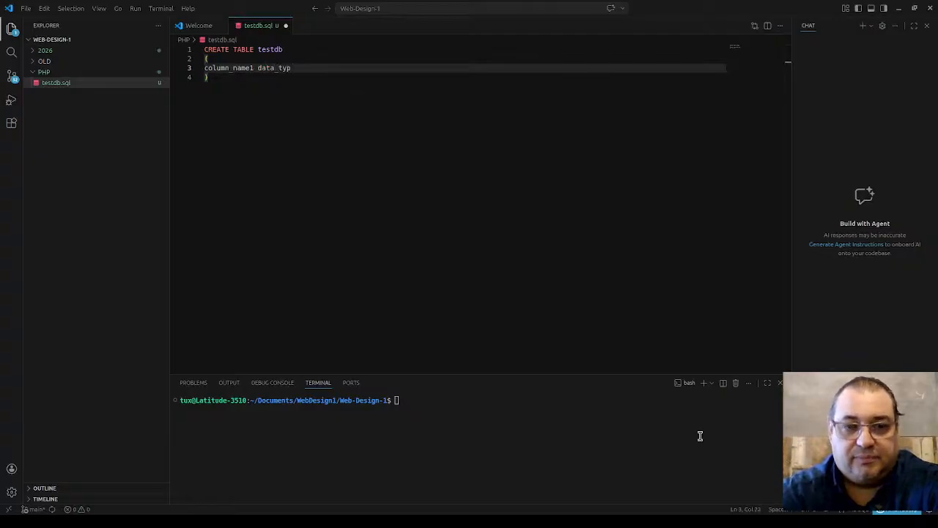
pyautogui.write('e,')
pyautogui.press('Return')
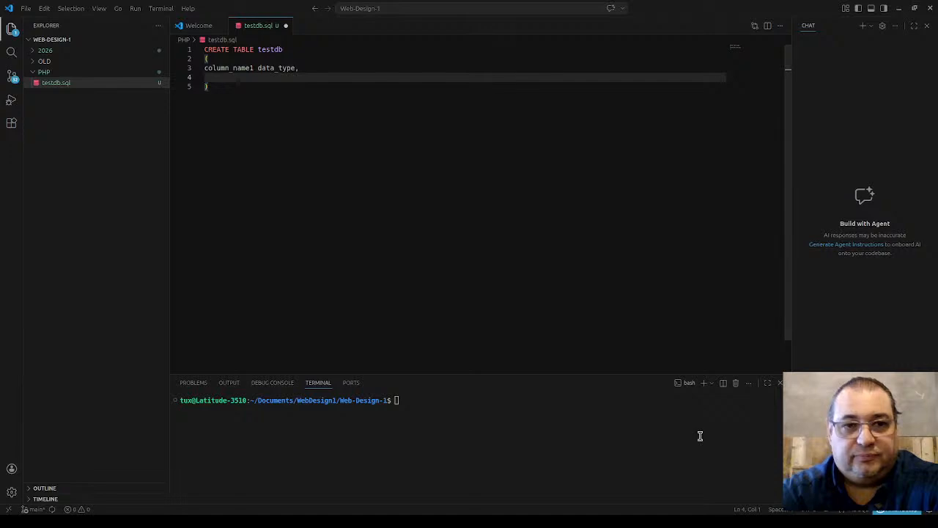
# Step: Add a second placeholder line 'column_name2 data_type,'
pyautogui.write('column_name1')
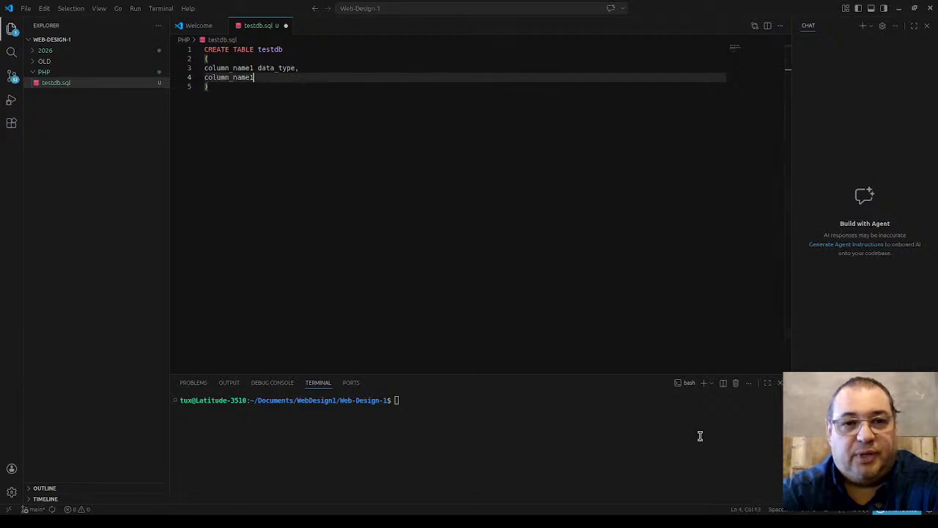
pyautogui.press('BackSpace')
pyautogui.write('2 data')
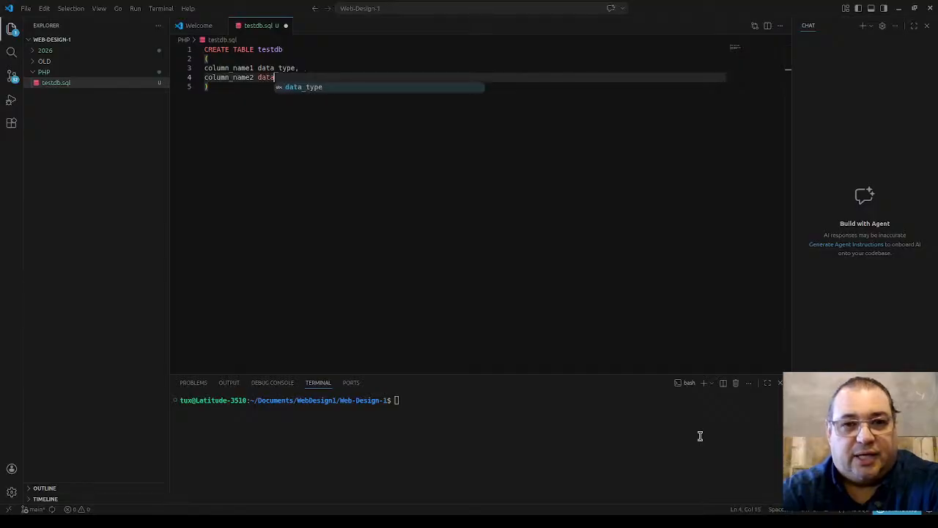
pyautogui.write('_tu')
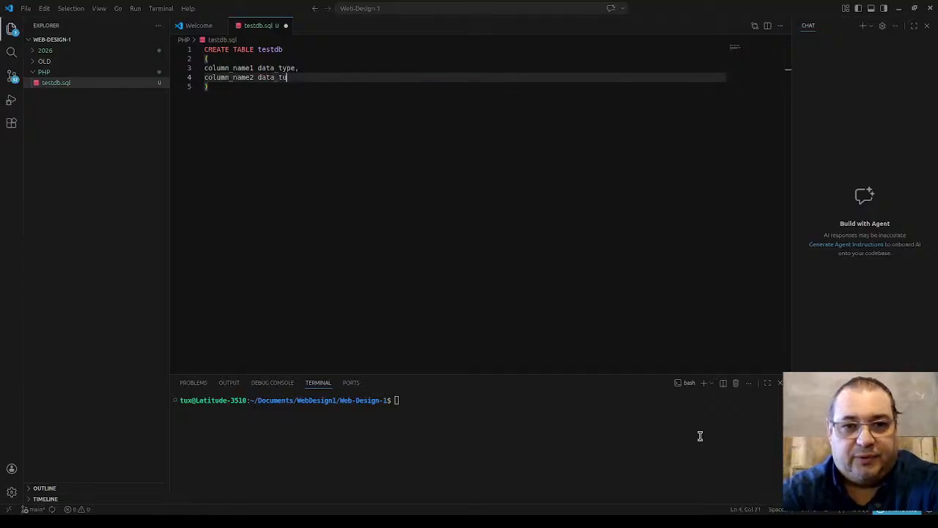
pyautogui.press('BackSpace')
pyautogui.write('ype')
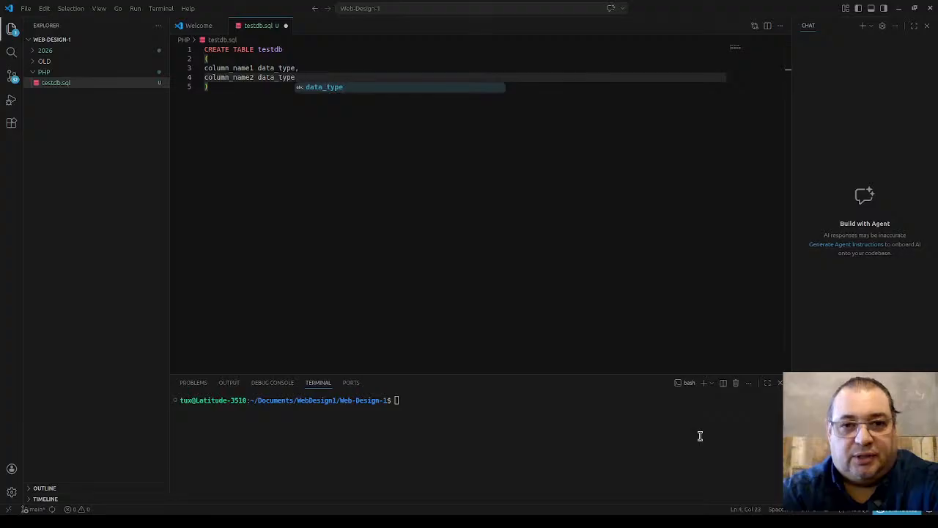
pyautogui.write(',')
pyautogui.press('Return')
# Step: Add a third placeholder line 'column_name3 data_type,'
pyautogui.write('co')
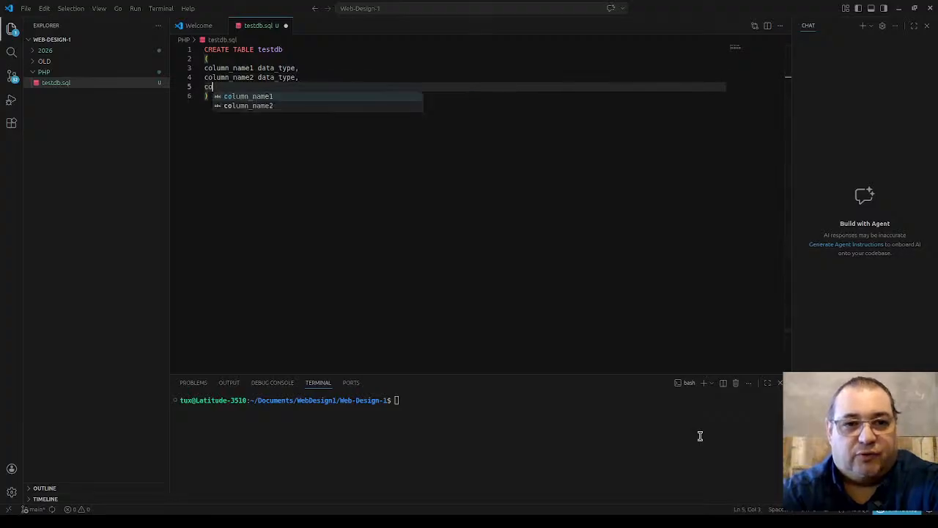
pyautogui.press('Tab')
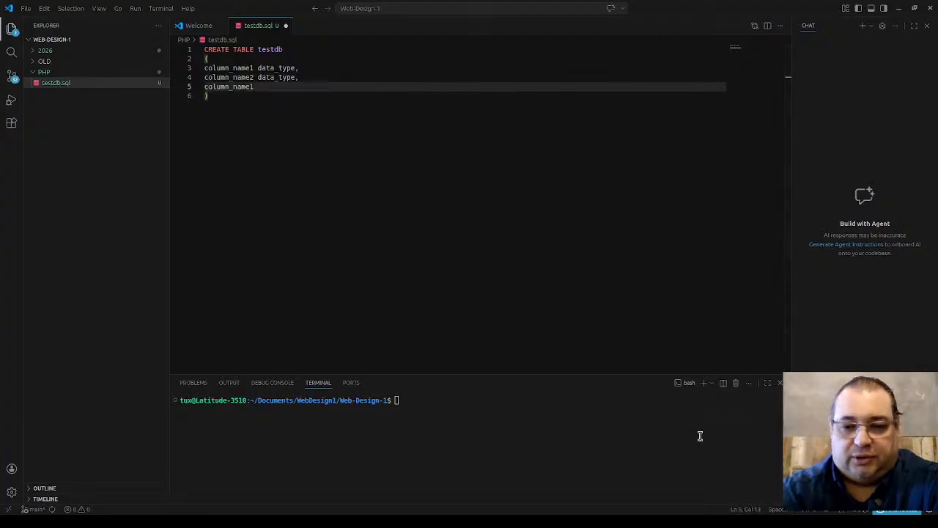
pyautogui.press('BackSpace')
pyautogui.write('3 data')
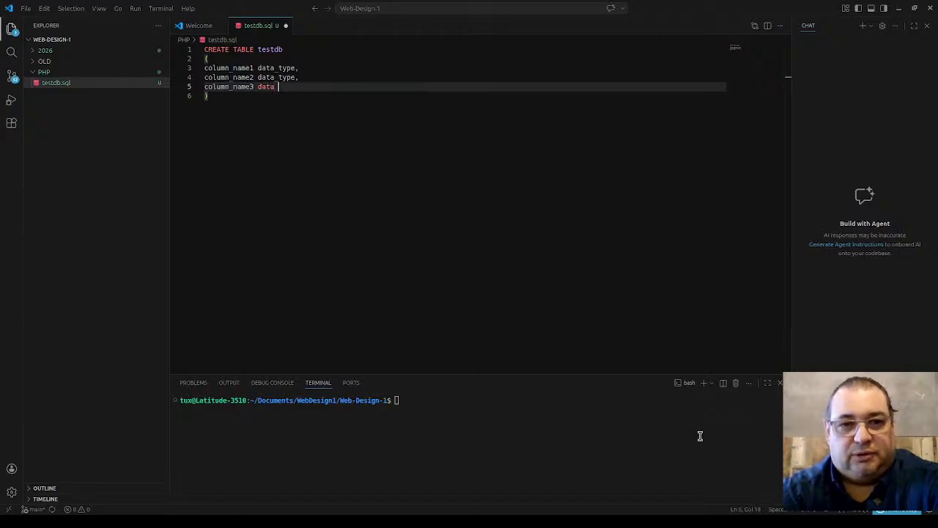
pyautogui.write('_type')
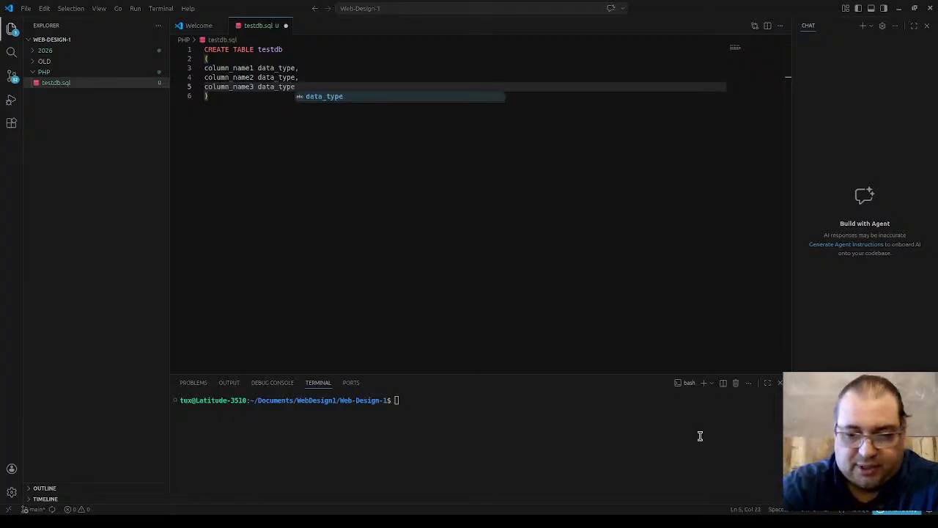
pyautogui.write(',')
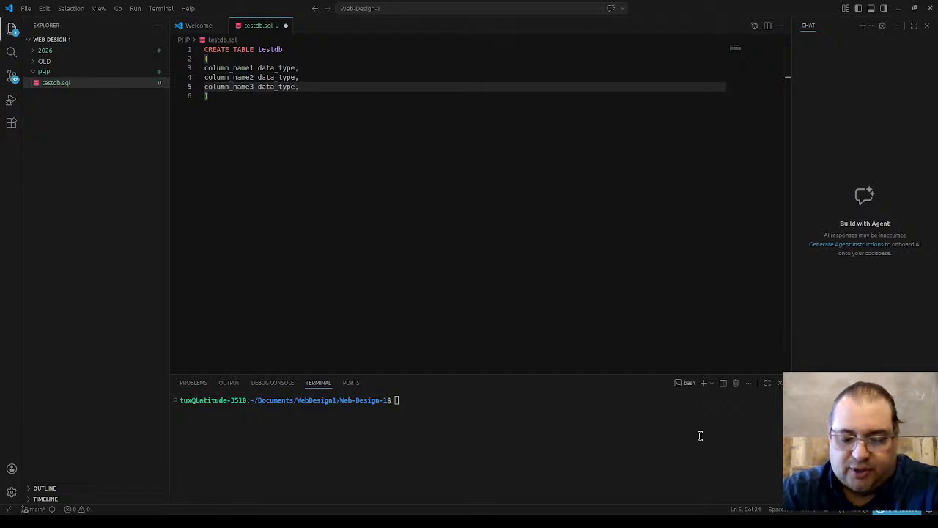
pyautogui.press('Up')
pyautogui.press('Up')
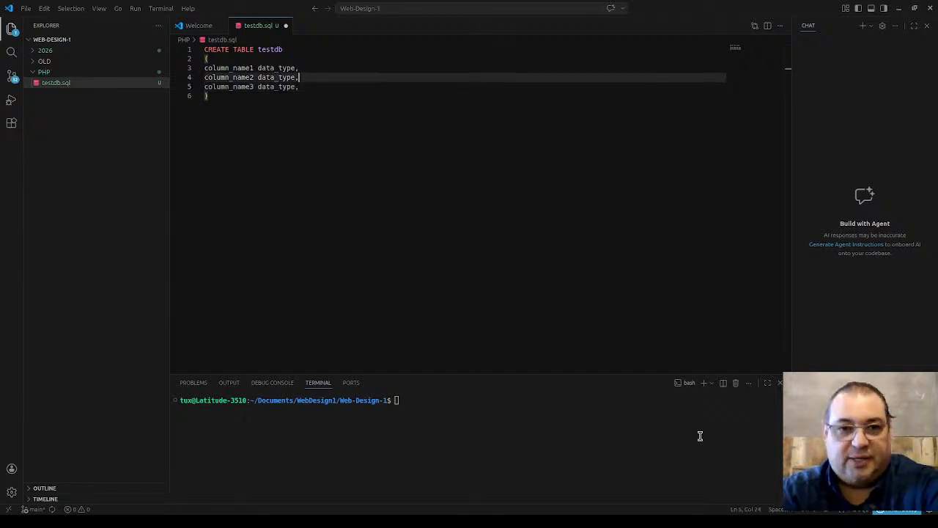
# Step: Replace the table name testdb with Contact in the CREATE TABLE line
pyautogui.press('Up')
pyautogui.press('Up')
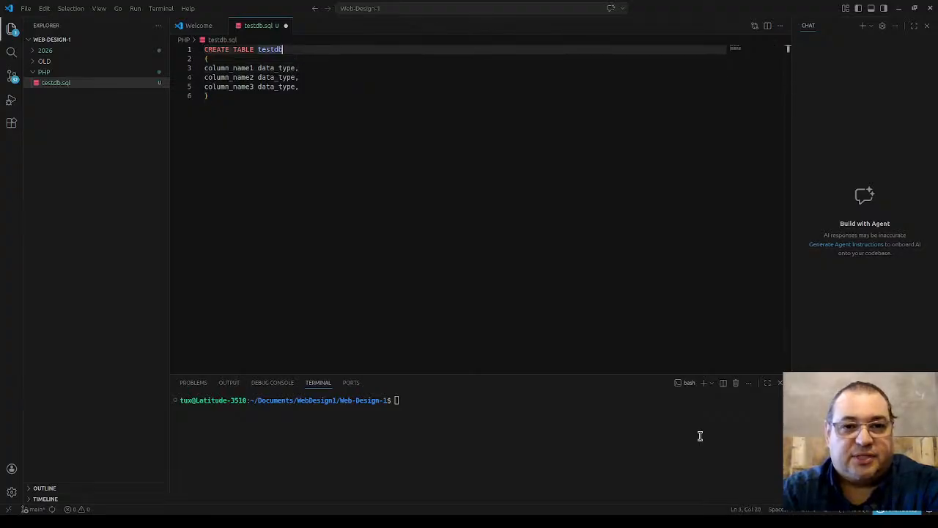
pyautogui.press('BackSpace')
pyautogui.press('BackSpace')
pyautogui.press('BackSpace')
pyautogui.press('BackSpace')
pyautogui.press('BackSpace')
pyautogui.press('BackSpace')
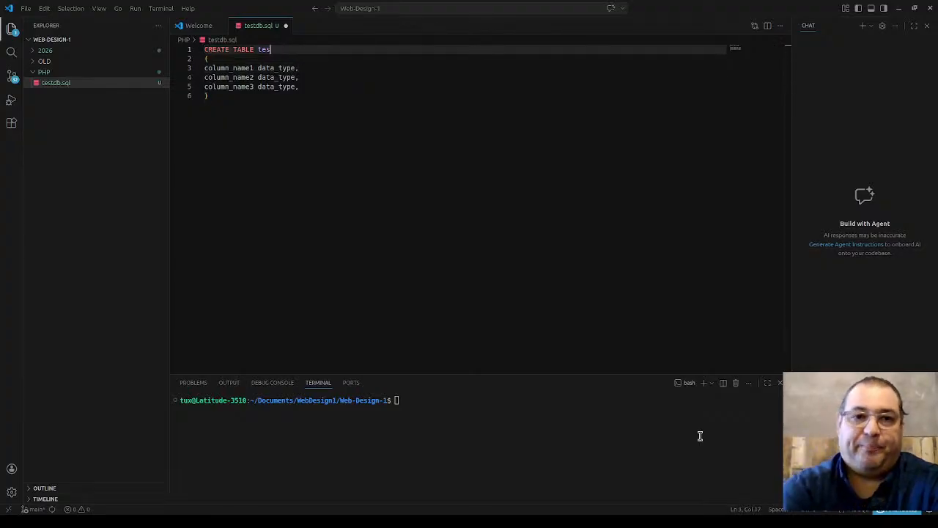
pyautogui.write('Contact')
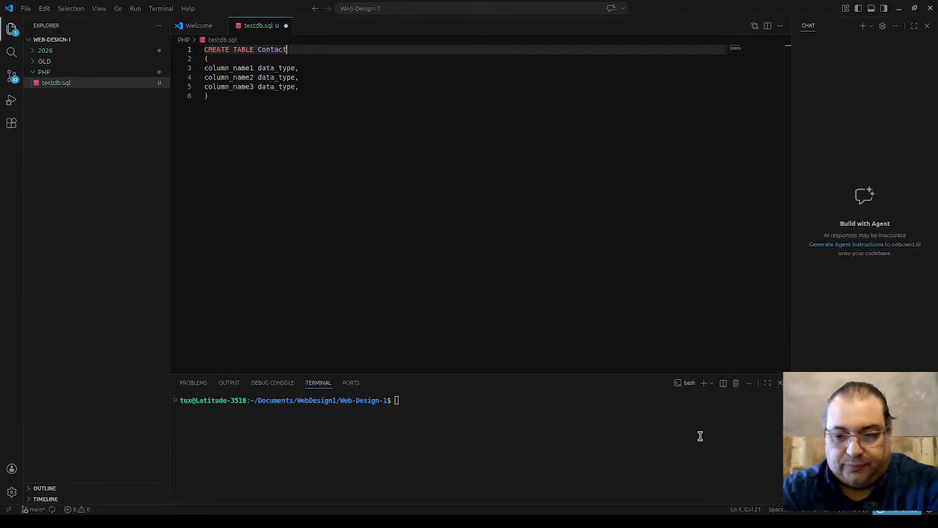
pyautogui.press('Down')
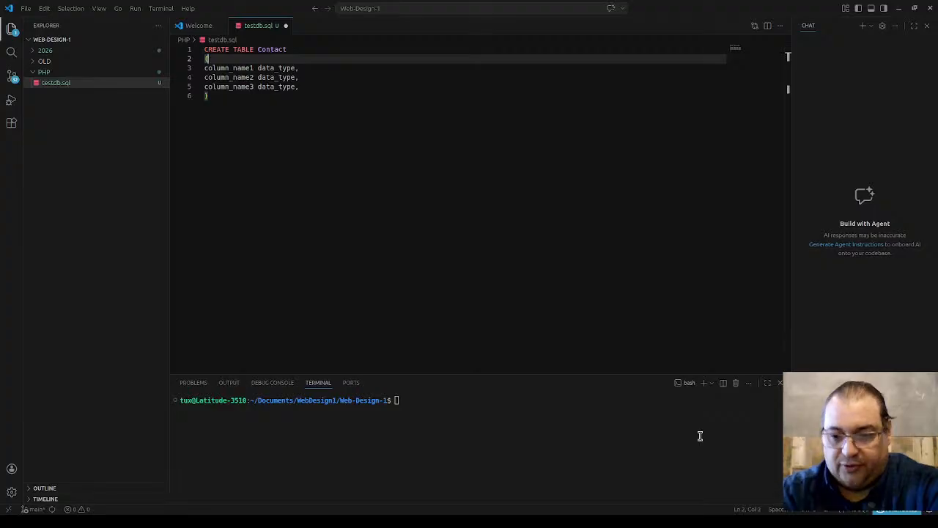
pyautogui.press('Down')
pyautogui.press('Left')
pyautogui.press('Left')
pyautogui.press('Left')
pyautogui.press('Left')
pyautogui.press('Left')
pyautogui.press('Left')
pyautogui.press('Left')
pyautogui.press('Left')
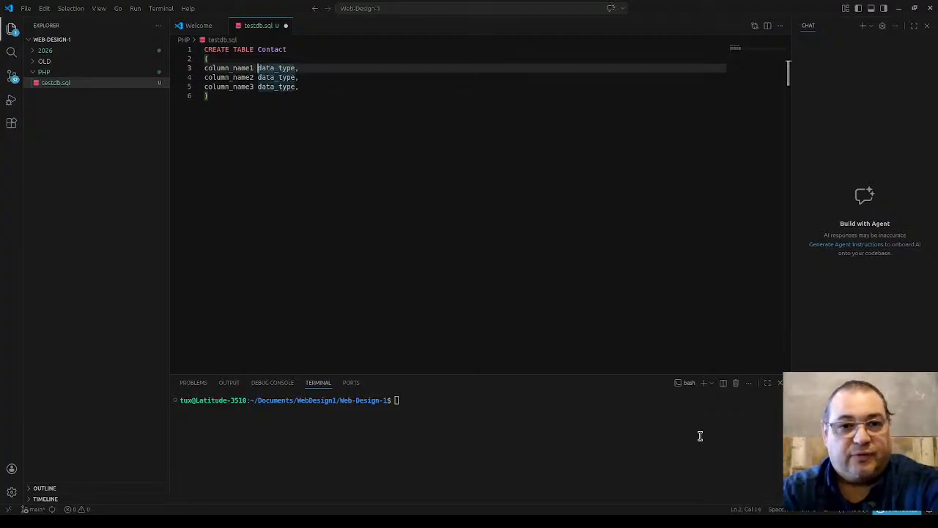
pyautogui.hotkey('shift', 'Left')
pyautogui.hotkey('shift', 'Left')
pyautogui.hotkey('shift', 'Left')
pyautogui.hotkey('shift', 'Left')
pyautogui.hotkey('shift', 'Left')
pyautogui.hotkey('shift', 'Left')
pyautogui.hotkey('shift', 'Left')
pyautogui.hotkey('shift', 'Left')
pyautogui.hotkey('shift', 'Left')
pyautogui.hotkey('shift', 'Left')
pyautogui.hotkey('shift', 'Left')
pyautogui.hotkey('shift', 'Left')
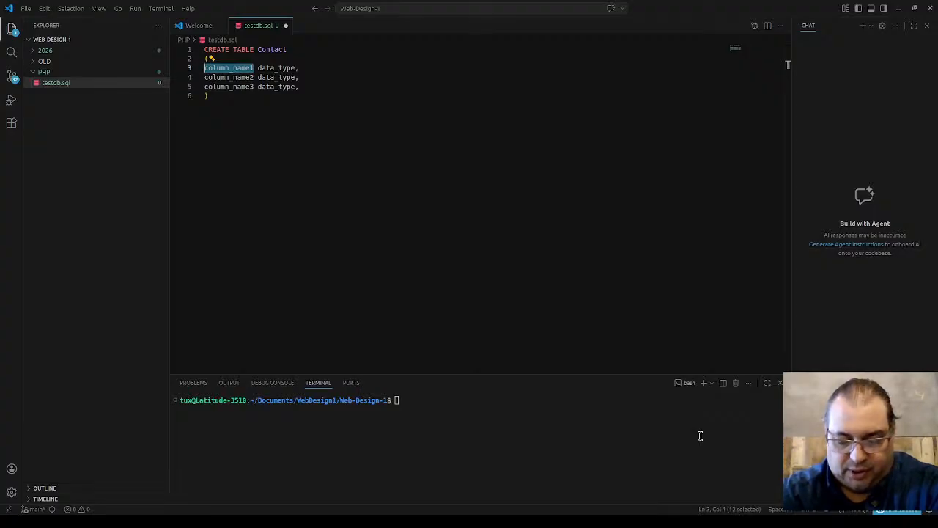
# Step: Turn the first placeholder column into id int
pyautogui.write('id')
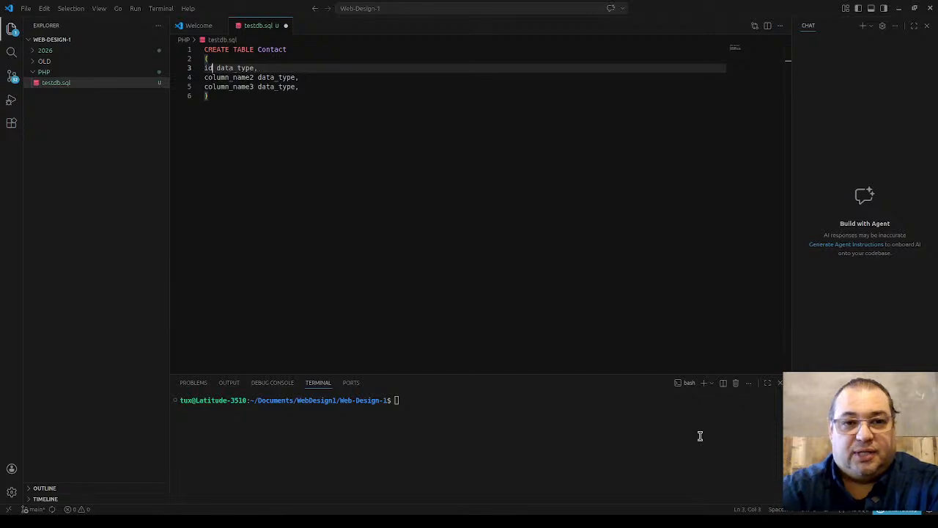
pyautogui.press('Right')
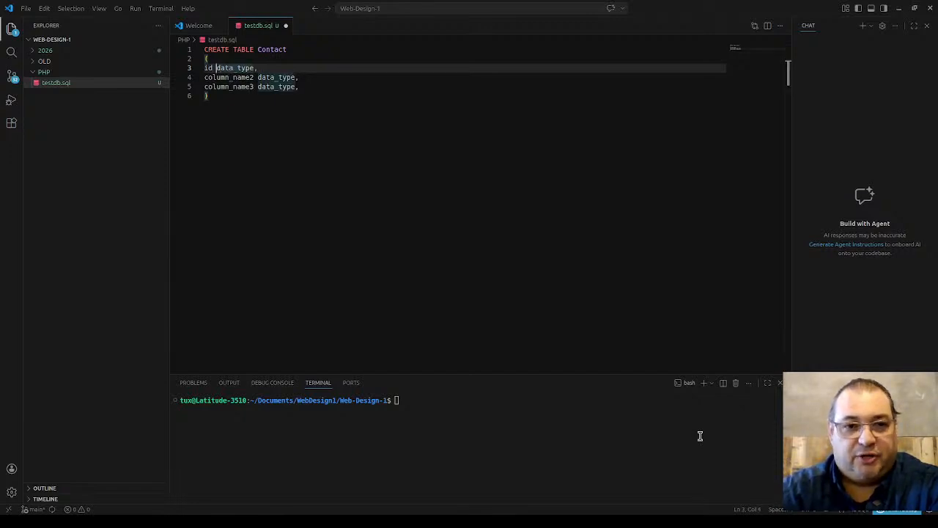
pyautogui.hotkey('shift', 'Right')
pyautogui.hotkey('shift', 'Right')
pyautogui.hotkey('shift', 'Right')
pyautogui.hotkey('shift', 'Right')
pyautogui.hotkey('shift', 'Right')
pyautogui.hotkey('shift', 'Right')
pyautogui.hotkey('shift', 'Right')
pyautogui.hotkey('shift', 'Right')
pyautogui.hotkey('shift', 'Right')
pyautogui.hotkey('shift', 'Right')
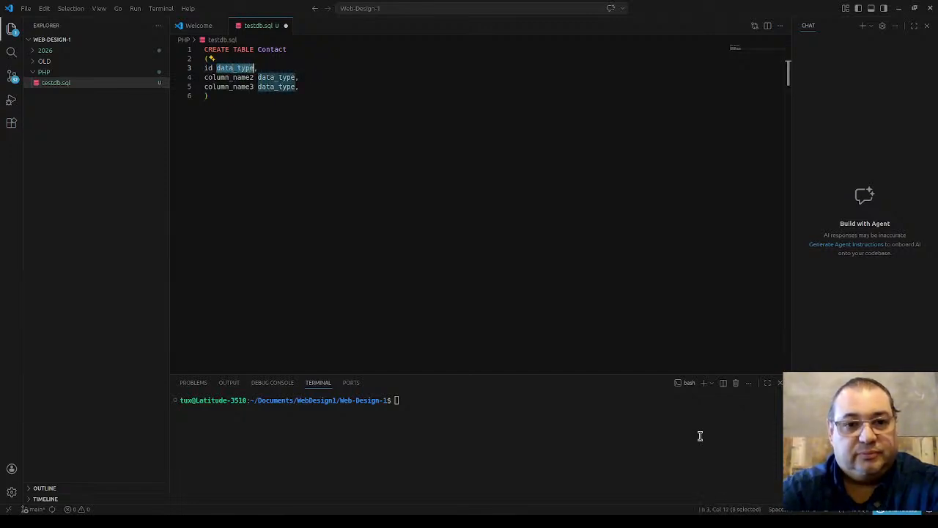
pyautogui.write('int,')
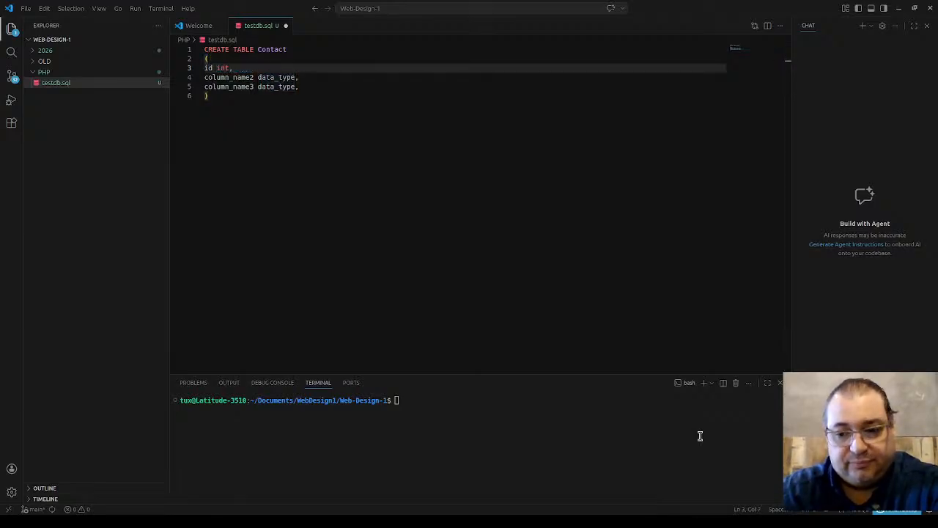
# Step: Turn the second placeholder column into name varchar(50)
pyautogui.press('Down')
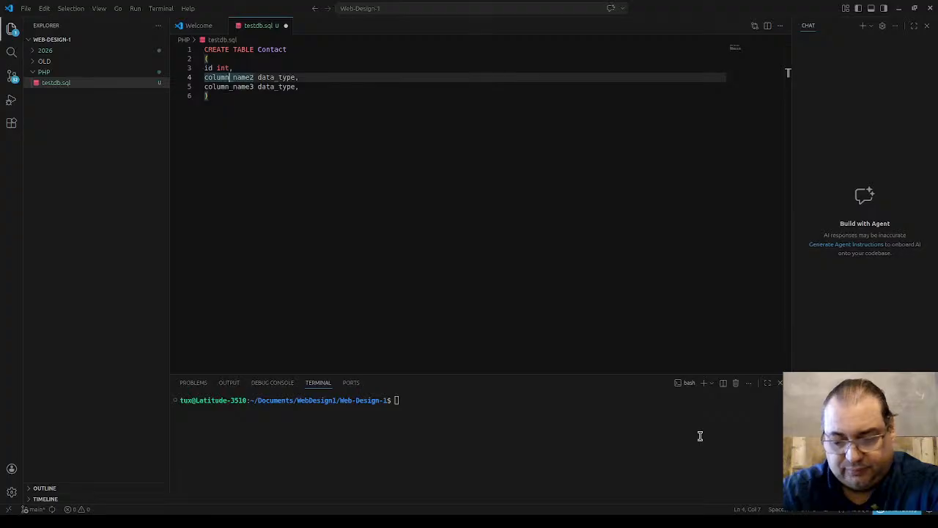
pyautogui.press('Up')
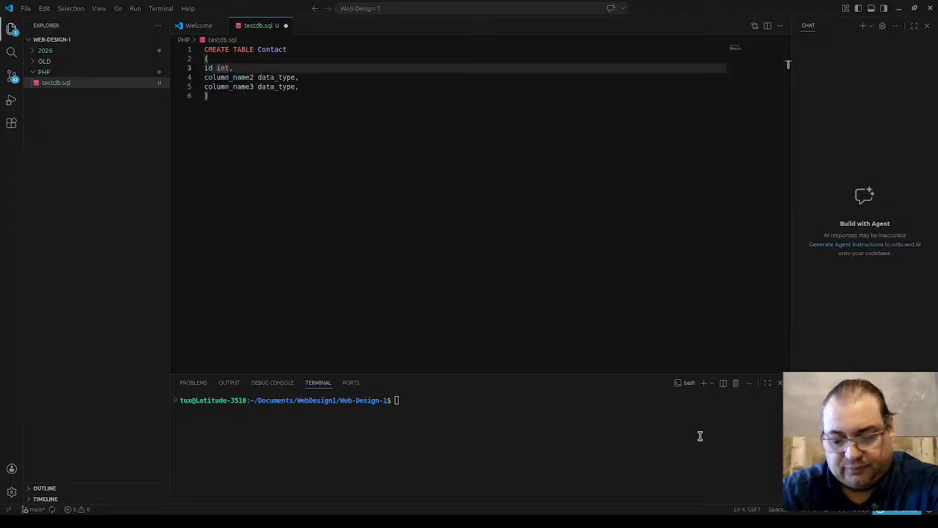
pyautogui.press('Down')
pyautogui.press('Right')
pyautogui.press('Right')
pyautogui.press('Right')
pyautogui.press('Right')
pyautogui.press('Right')
pyautogui.press('Right')
pyautogui.press('Right')
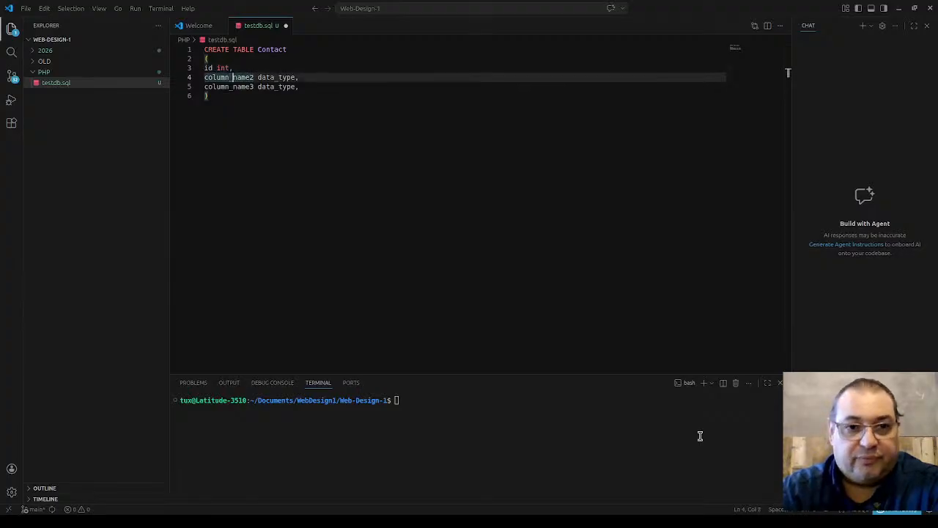
pyautogui.press('Left')
pyautogui.hotkey('shift', 'Left')
pyautogui.hotkey('shift', 'Left')
pyautogui.hotkey('shift', 'Left')
pyautogui.hotkey('shift', 'Left')
pyautogui.hotkey('shift', 'Left')
pyautogui.hotkey('shift', 'Left')
pyautogui.hotkey('shift', 'Left')
pyautogui.hotkey('shift', 'Left')
pyautogui.hotkey('shift', 'Left')
pyautogui.hotkey('shift', 'Left')
pyautogui.hotkey('shift', 'Left')
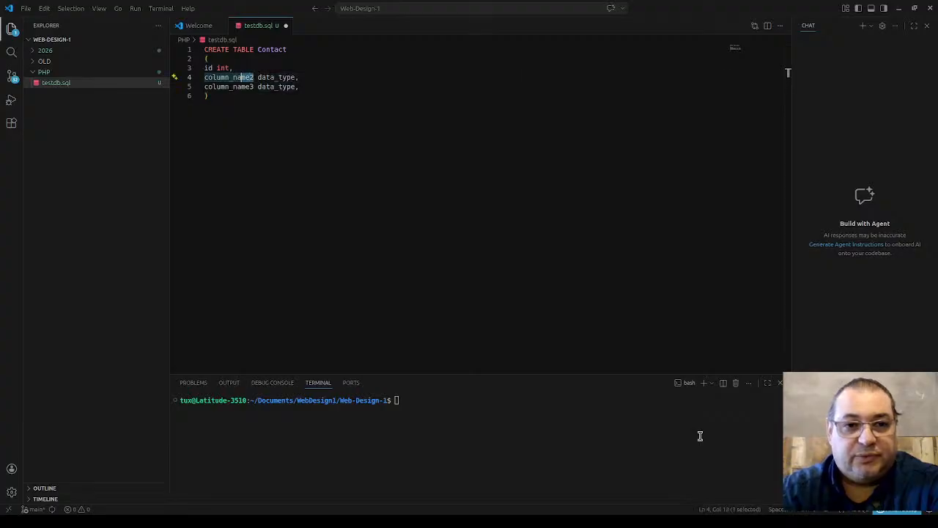
pyautogui.hotkey('shift', 'Left')
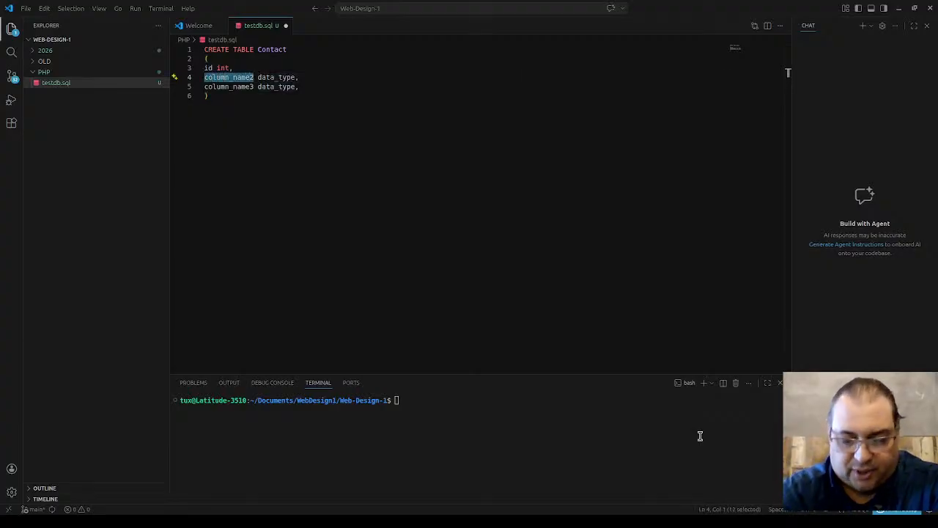
pyautogui.write('name')
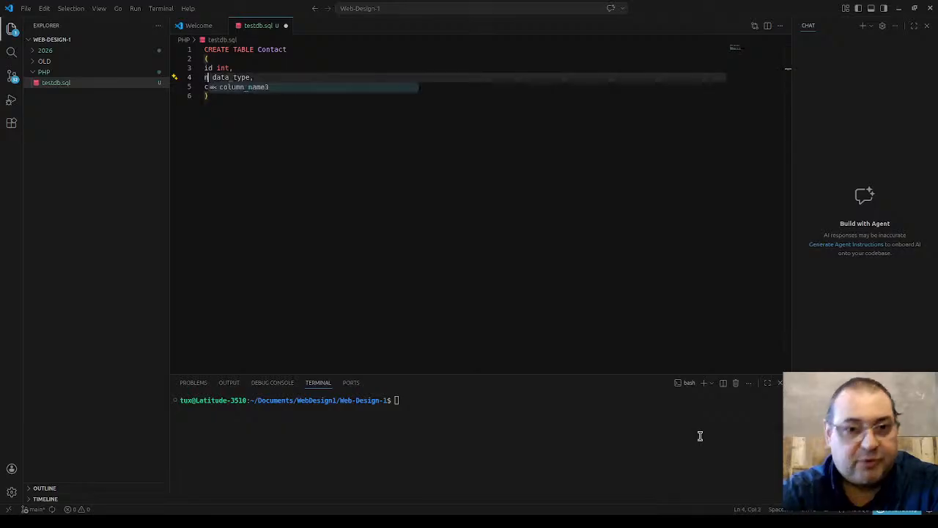
pyautogui.press('Down')
pyautogui.press('Down')
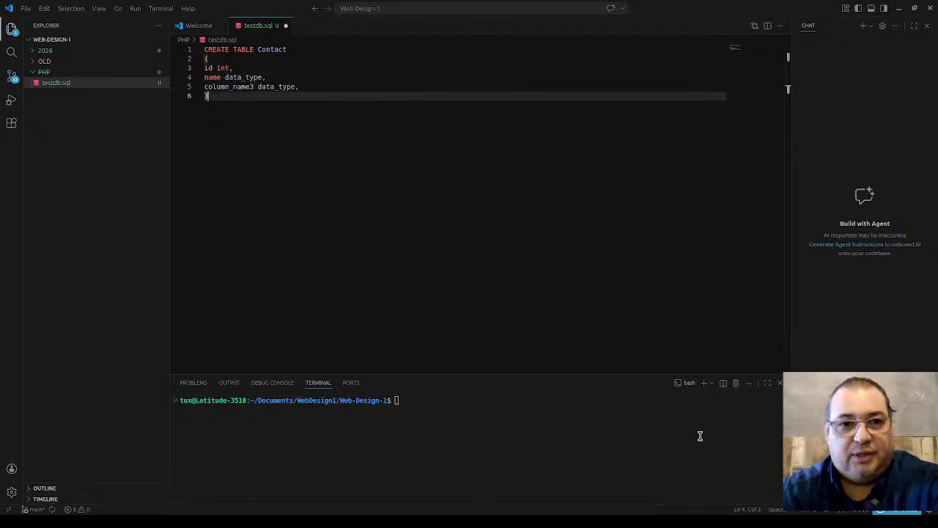
pyautogui.press('Up')
pyautogui.press('Right')
pyautogui.press('Up')
pyautogui.hotkey('shift', 'Right')
pyautogui.hotkey('shift', 'Right')
pyautogui.hotkey('shift', 'Right')
pyautogui.hotkey('shift', 'Right')
pyautogui.hotkey('shift', 'Right')
pyautogui.hotkey('shift', 'Right')
pyautogui.hotkey('shift', 'Right')
pyautogui.hotkey('shift', 'Right')
pyautogui.hotkey('shift', 'Right')
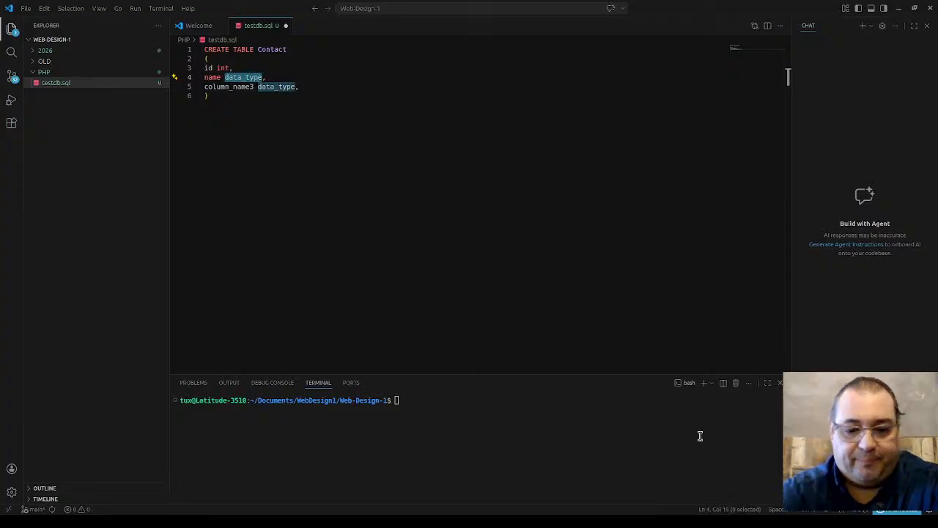
pyautogui.write('varchar(')
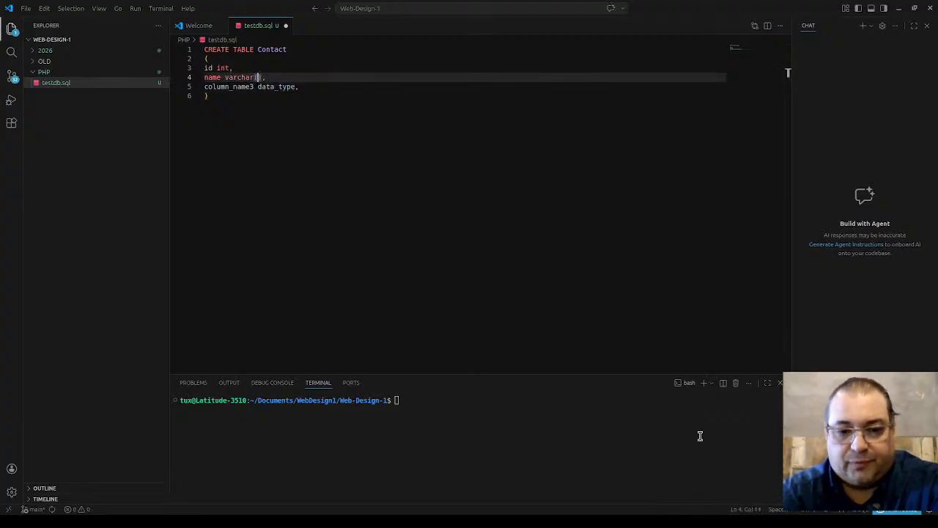
pyautogui.write('50)')
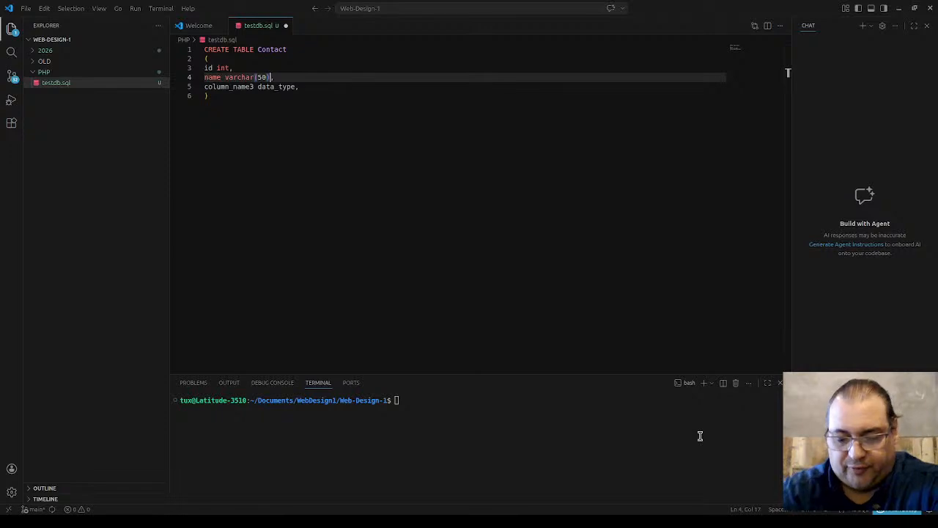
# Step: Turn the third placeholder column into email varchar(100) and add a blank line below
pyautogui.press('Down')
pyautogui.press('Left')
pyautogui.press('Left')
pyautogui.press('Left')
pyautogui.press('Left')
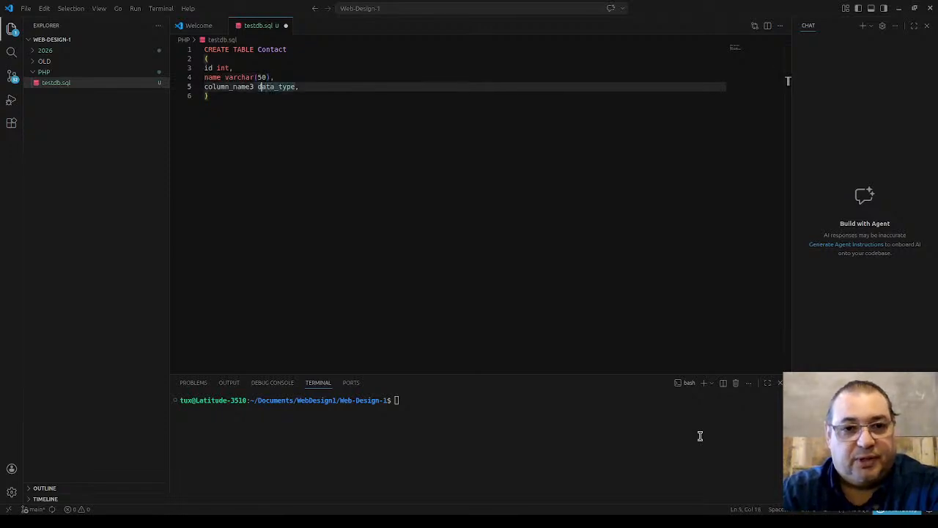
pyautogui.hotkey('shift', 'Left')
pyautogui.hotkey('shift', 'Left')
pyautogui.hotkey('shift', 'Left')
pyautogui.hotkey('shift', 'Left')
pyautogui.hotkey('shift', 'Left')
pyautogui.hotkey('shift', 'Left')
pyautogui.hotkey('shift', 'Left')
pyautogui.hotkey('shift', 'Left')
pyautogui.hotkey('shift', 'Left')
pyautogui.hotkey('shift', 'Left')
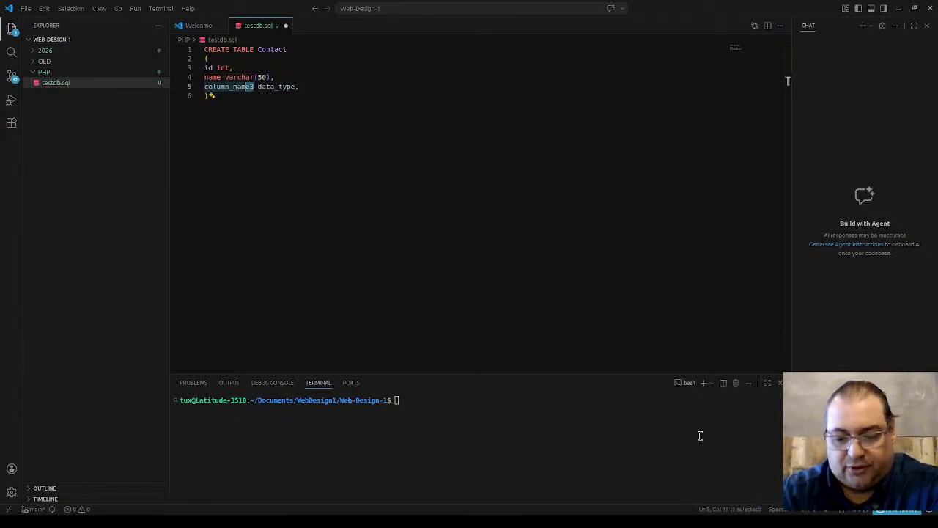
pyautogui.hotkey('shift', 'Left')
pyautogui.hotkey('shift', 'Left')
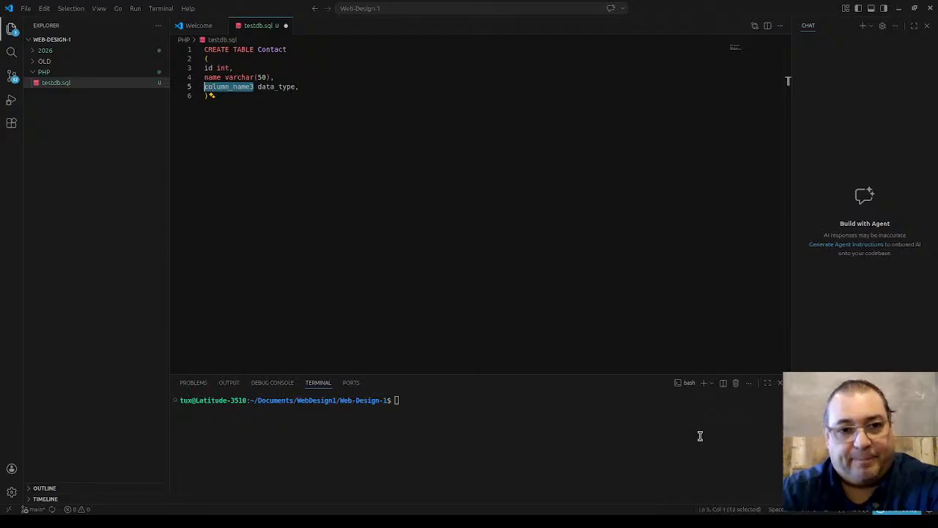
pyautogui.write('email')
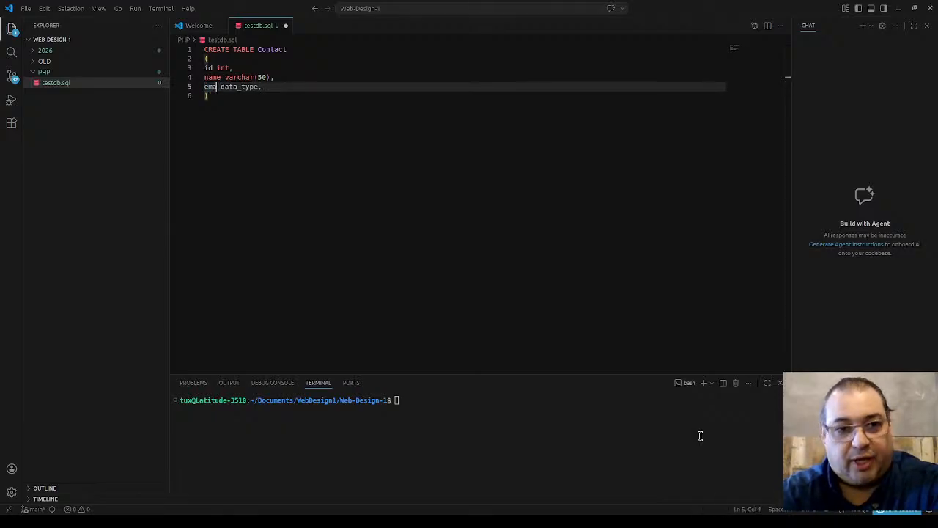
pyautogui.press('Right')
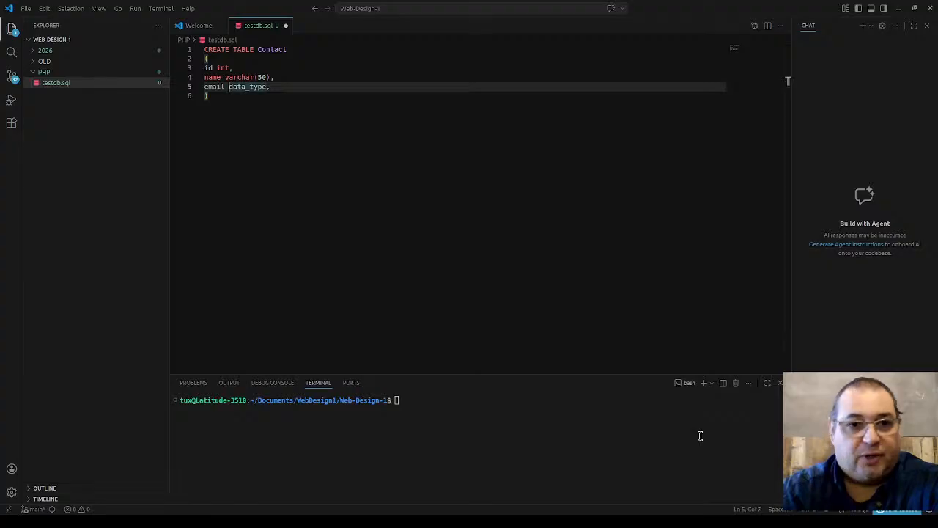
pyautogui.hotkey('shift', 'Right')
pyautogui.hotkey('shift', 'Right')
pyautogui.hotkey('shift', 'Right')
pyautogui.hotkey('shift', 'Right')
pyautogui.hotkey('shift', 'Right')
pyautogui.hotkey('shift', 'Right')
pyautogui.hotkey('shift', 'Right')
pyautogui.hotkey('shift', 'Right')
pyautogui.hotkey('shift', 'Right')
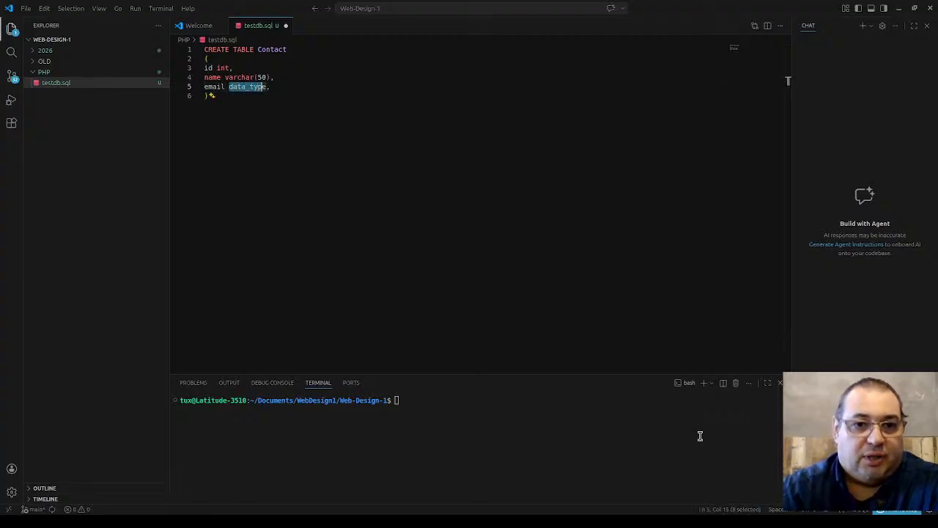
pyautogui.write('var')
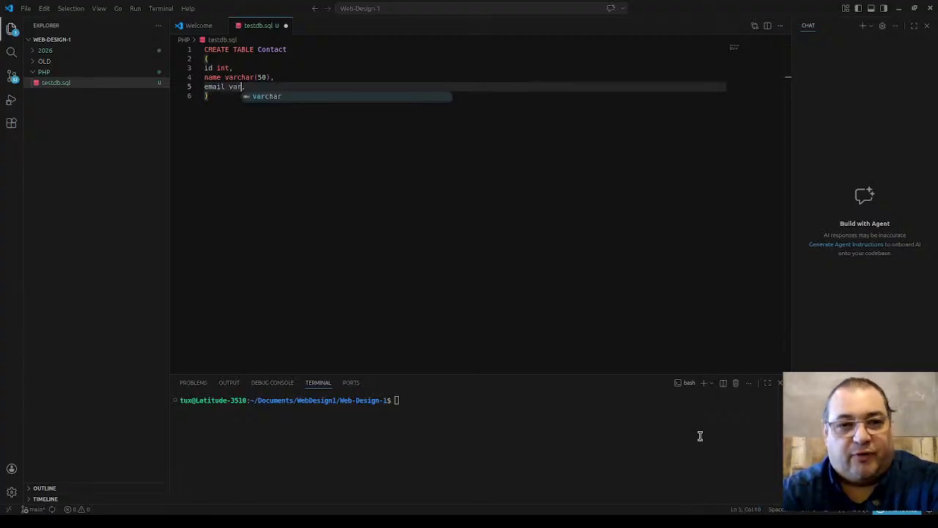
pyautogui.write('char(100')
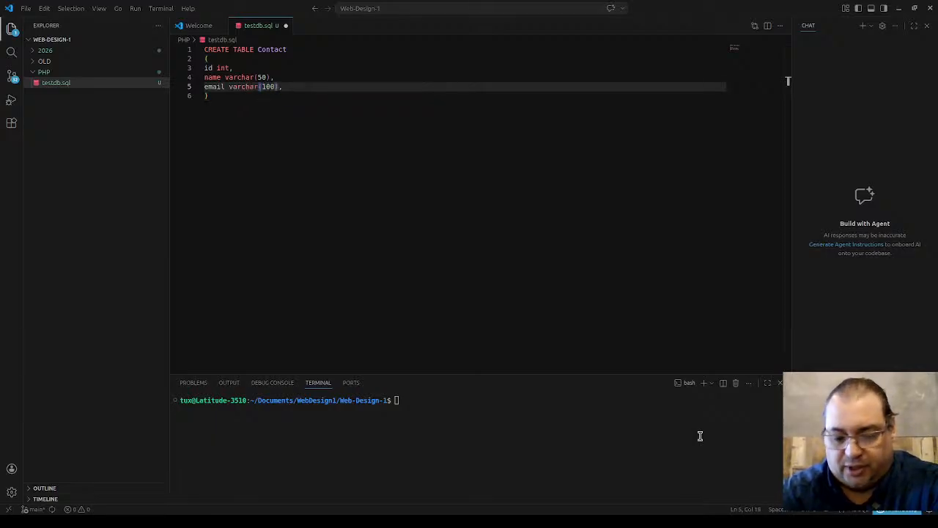
pyautogui.press('Right')
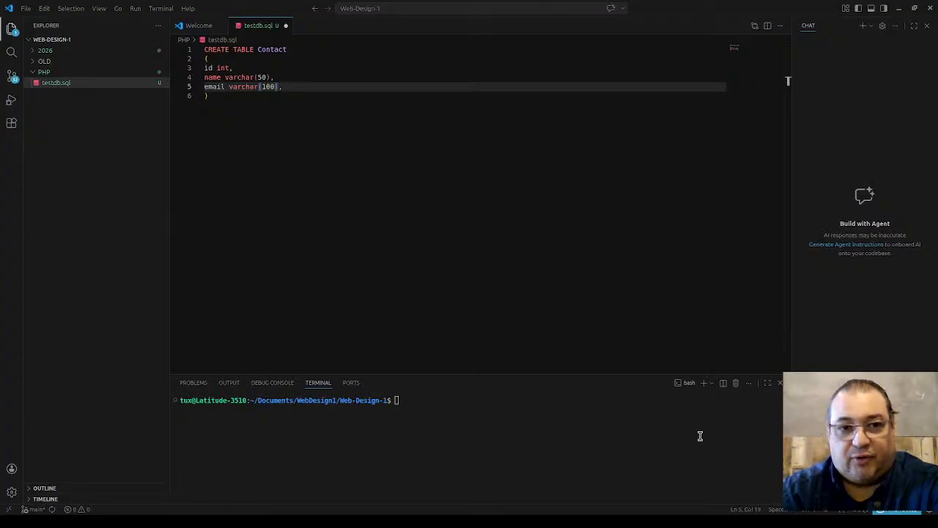
pyautogui.press('Right')
pyautogui.press('Right')
pyautogui.press('Return')
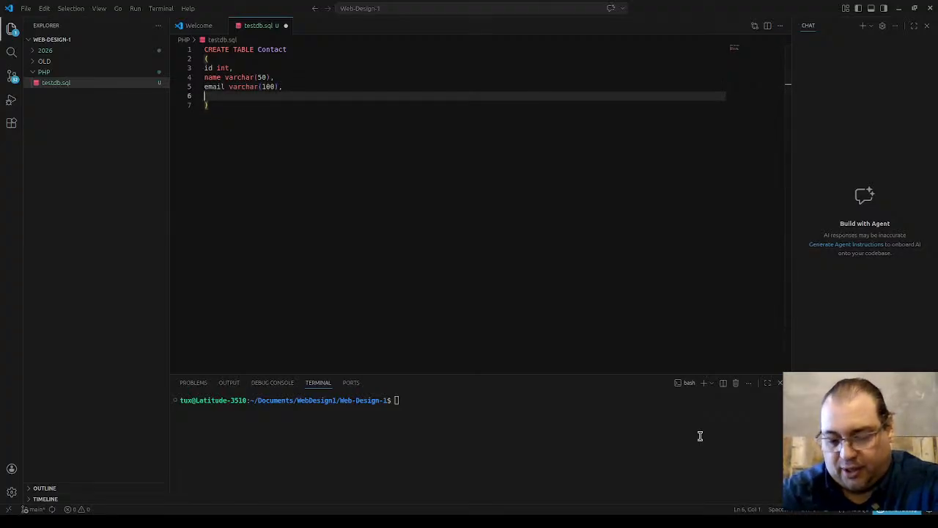
# Step: Type 'age int(3),' and 'message varchar(2000)' as new column lines after email
pyautogui.write('ag')
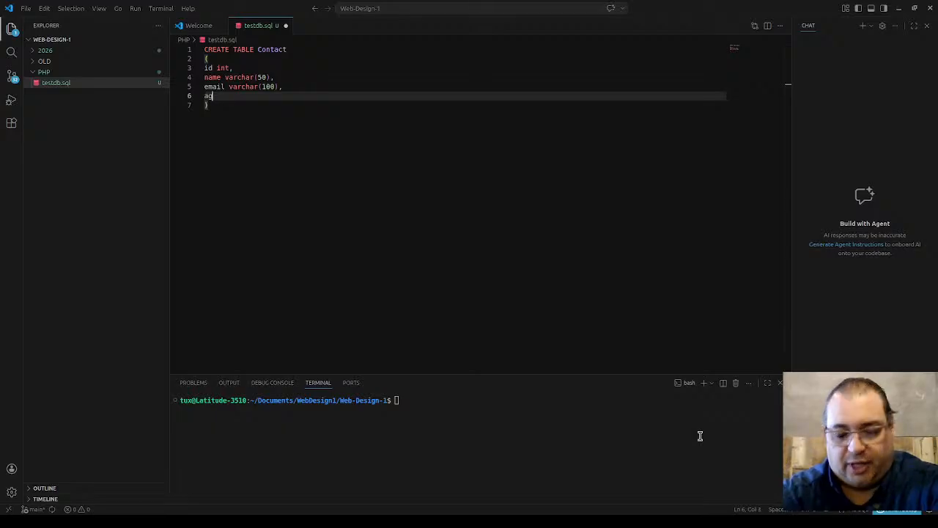
pyautogui.write('e in')
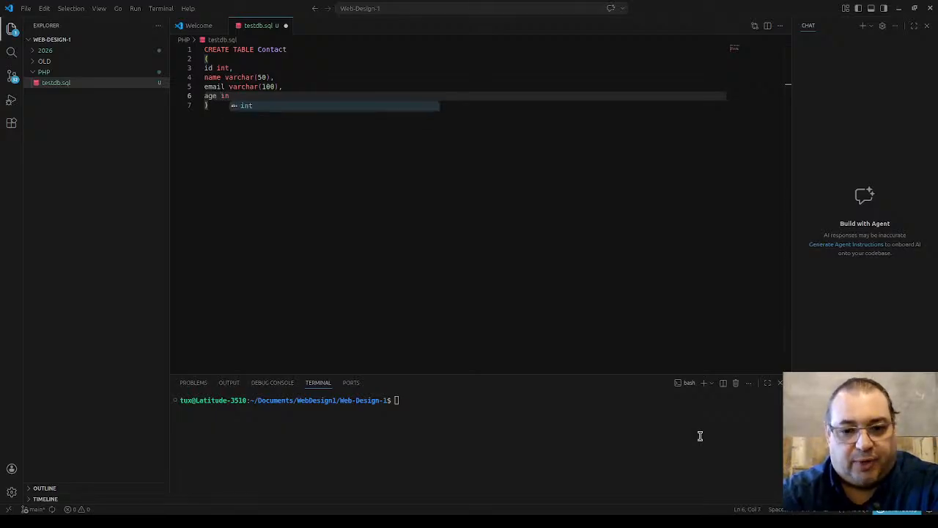
pyautogui.write('t(3')
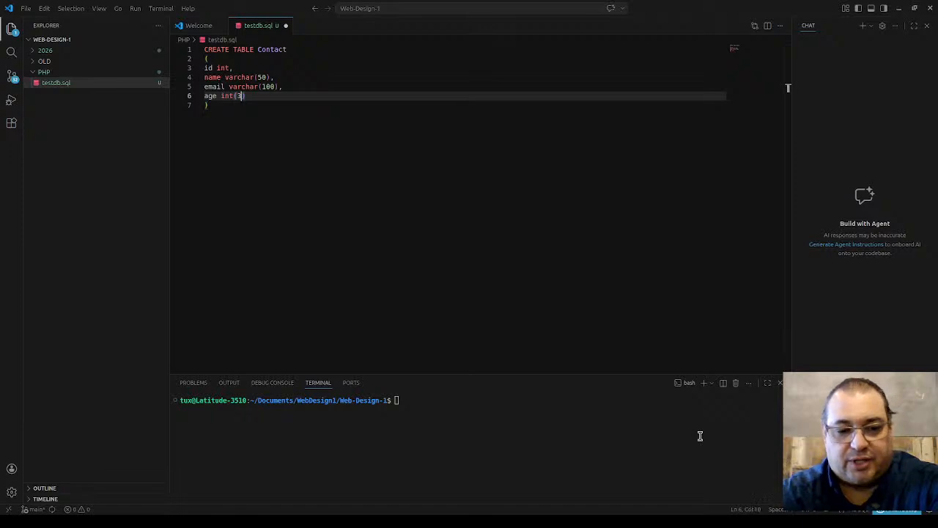
pyautogui.write('),')
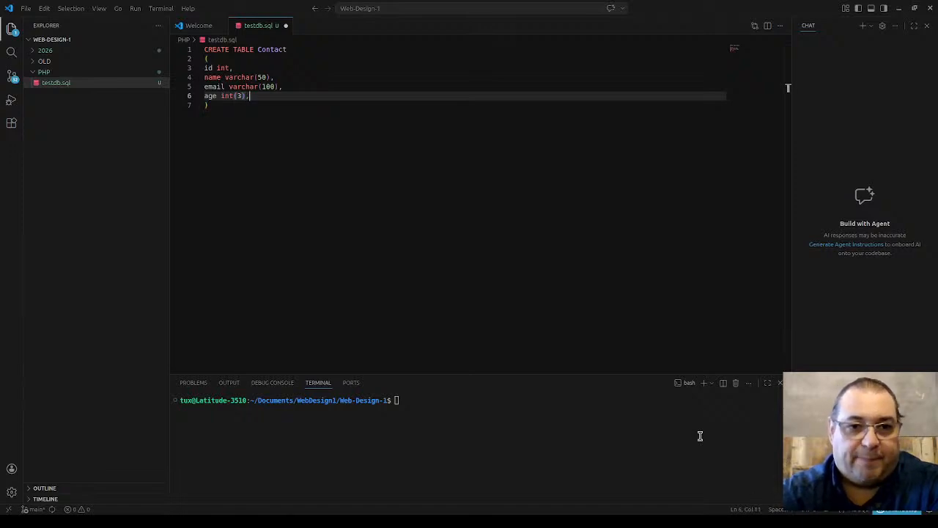
pyautogui.press('Return')
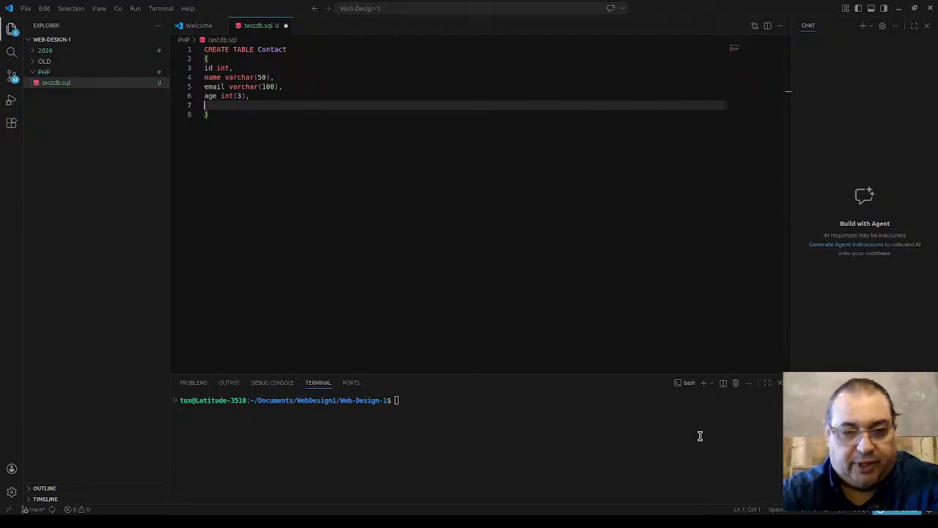
pyautogui.write('messag')
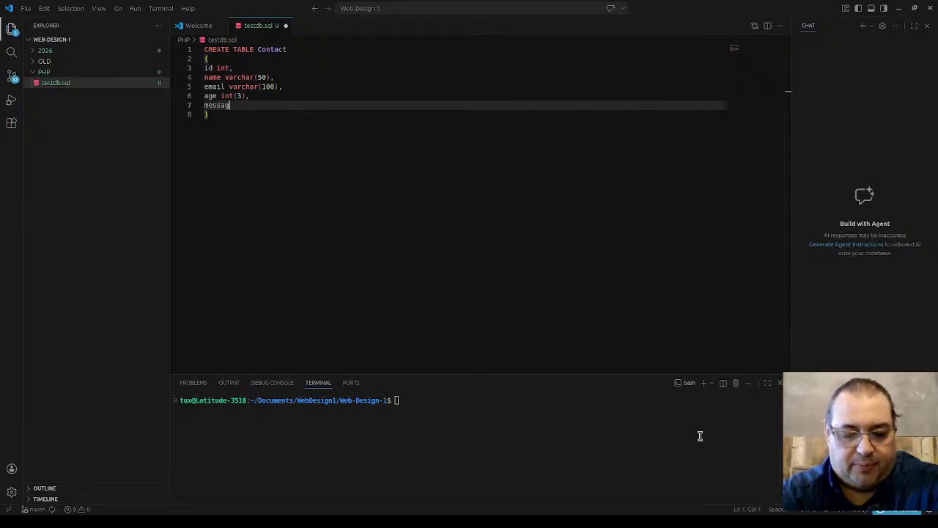
pyautogui.write('e varca')
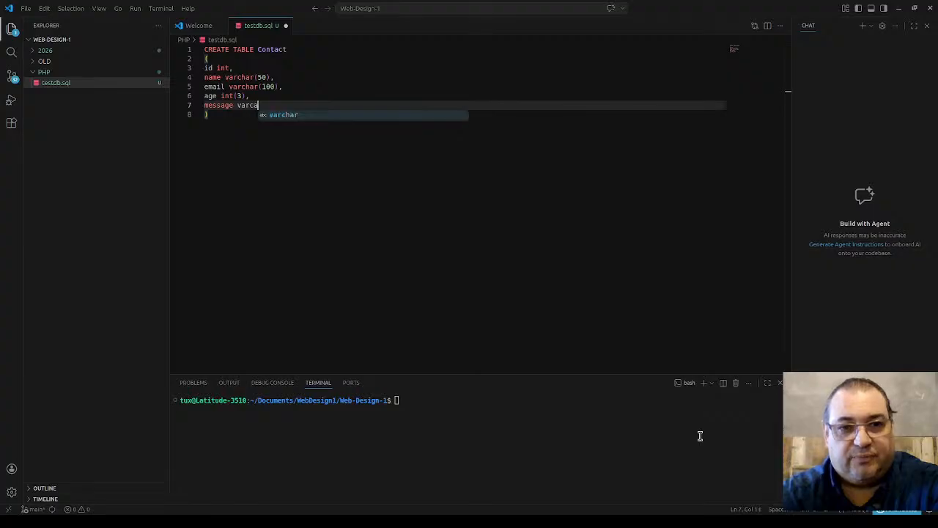
pyautogui.write('hr(2000')
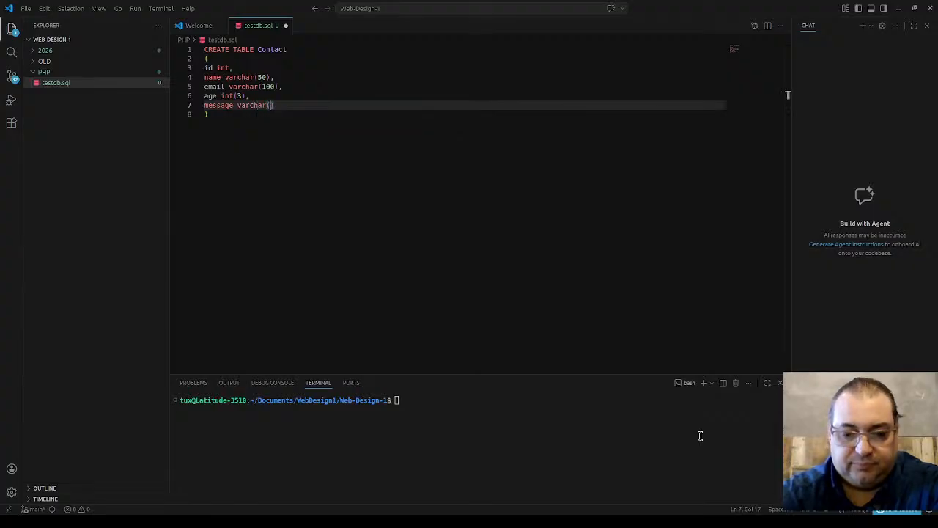
pyautogui.write(')')
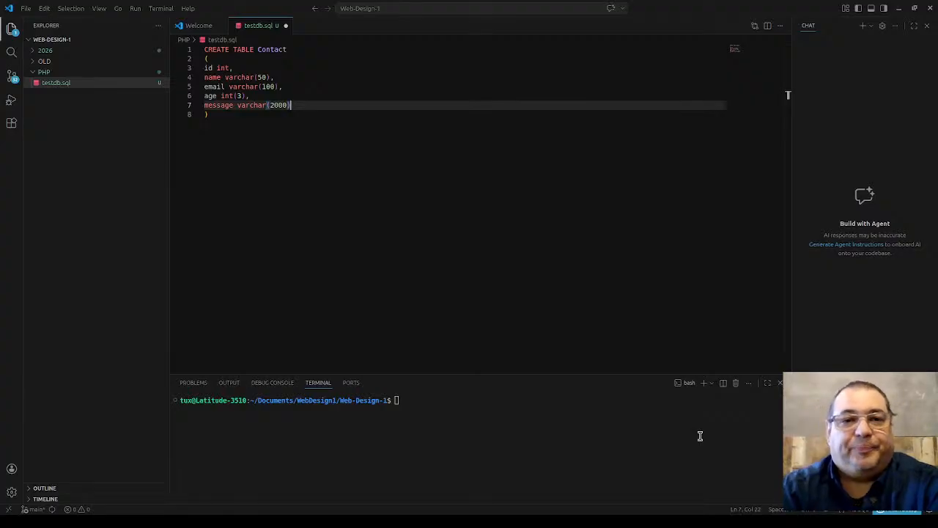
# Step: Save testdb.sql with Ctrl+S
pyautogui.hotkey('ctrl', 's')
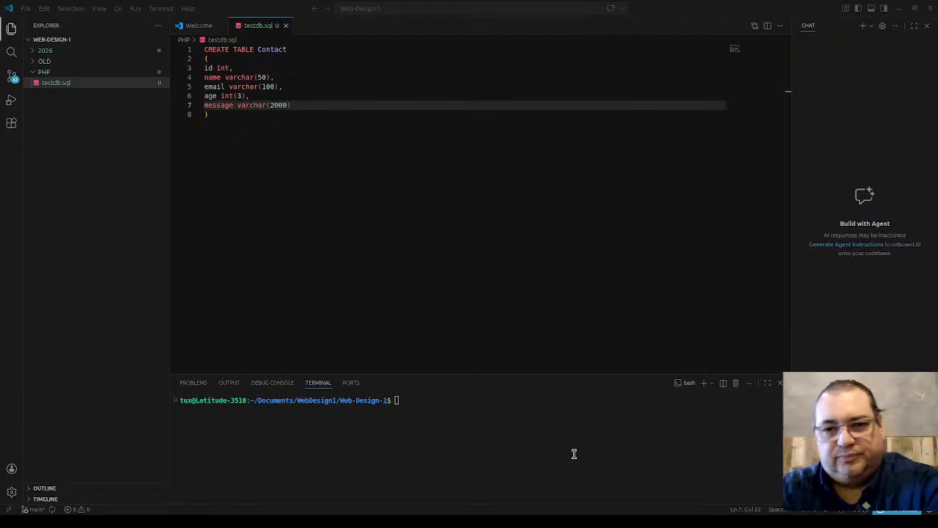
pyautogui.click(423, 406)
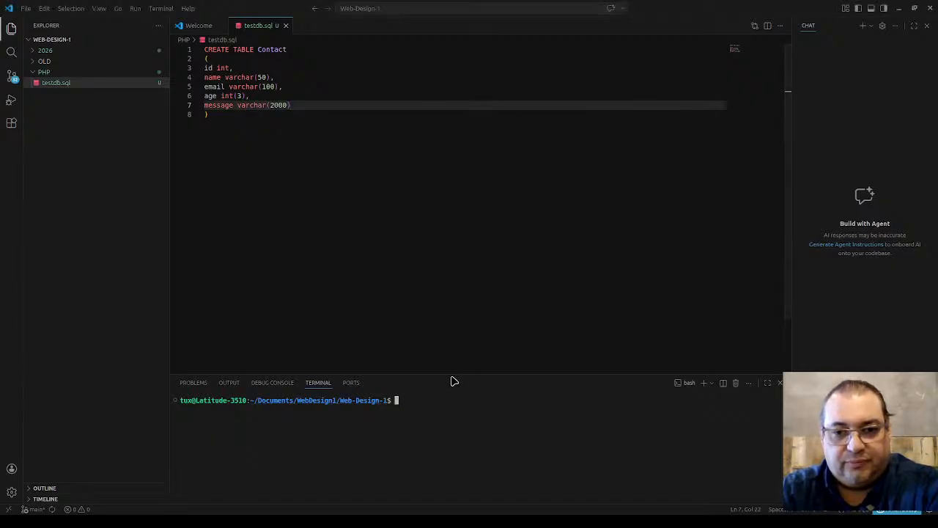
# Step: Enlarge the terminal panel and run sudo mysql to reach the mysql> prompt
pyautogui.moveTo(452, 370); pyautogui.dragTo(451, 168)
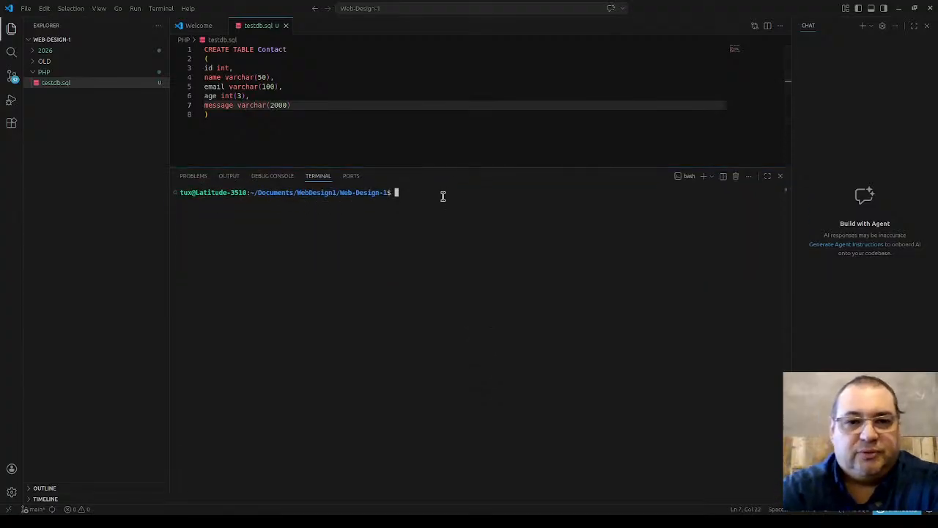
pyautogui.write('sudo mysql')
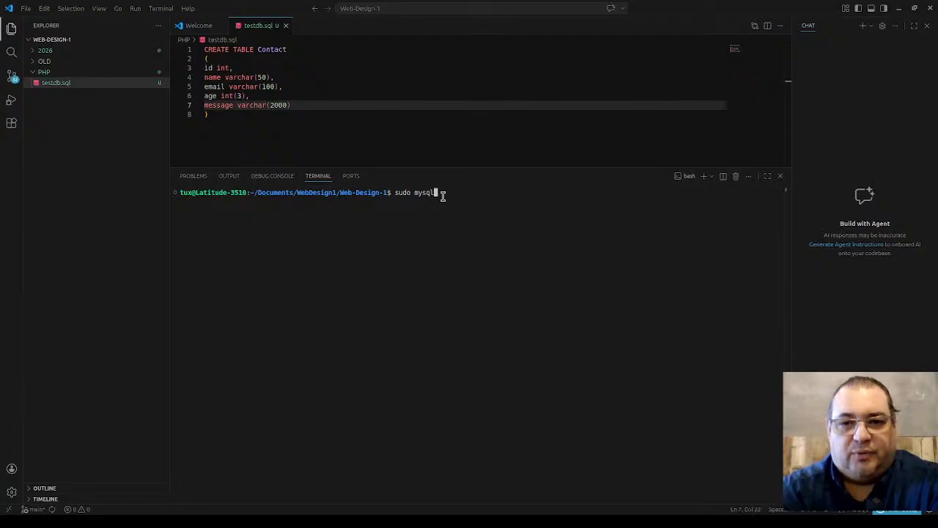
pyautogui.press('Return')
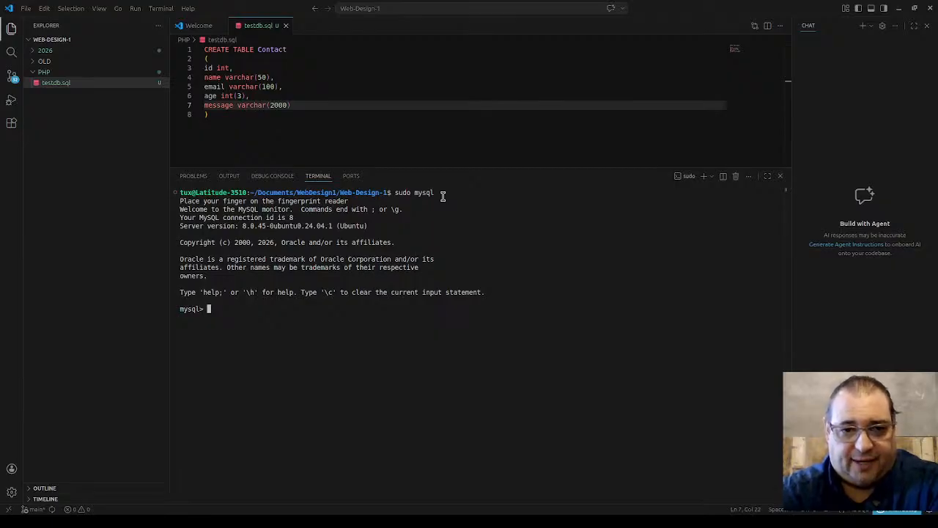
# Step: Below the table definition, write CREATE DATABASE testdb, correcting the typos
pyautogui.click(449, 137)
pyautogui.press('Return')
pyautogui.press('Return')
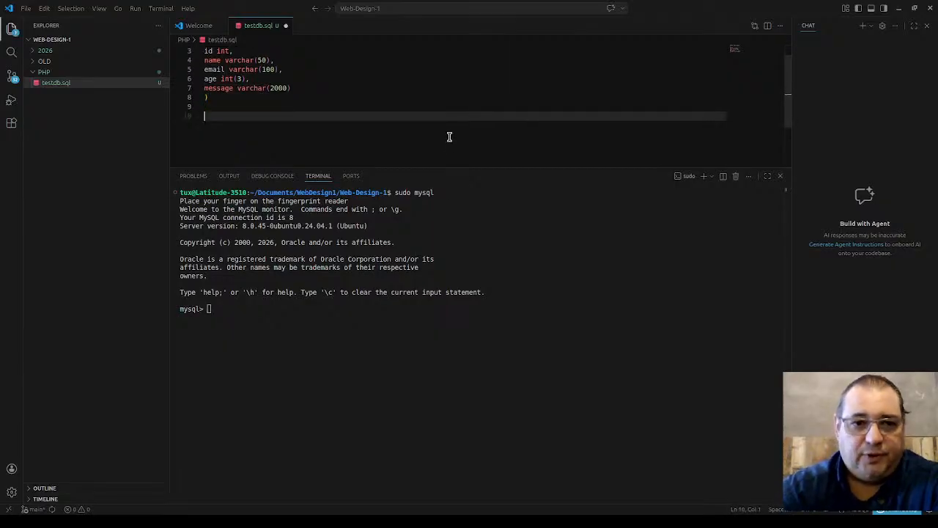
pyautogui.write('create ')
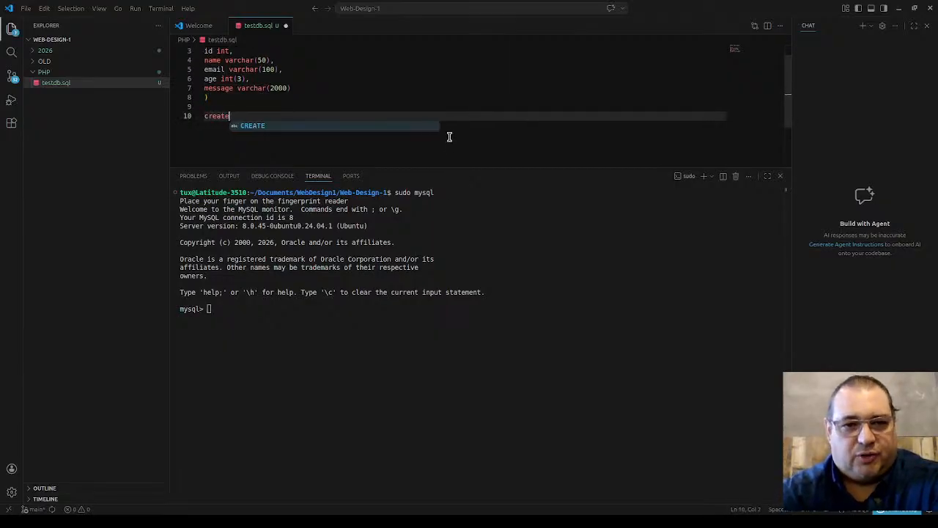
pyautogui.write('databaes')
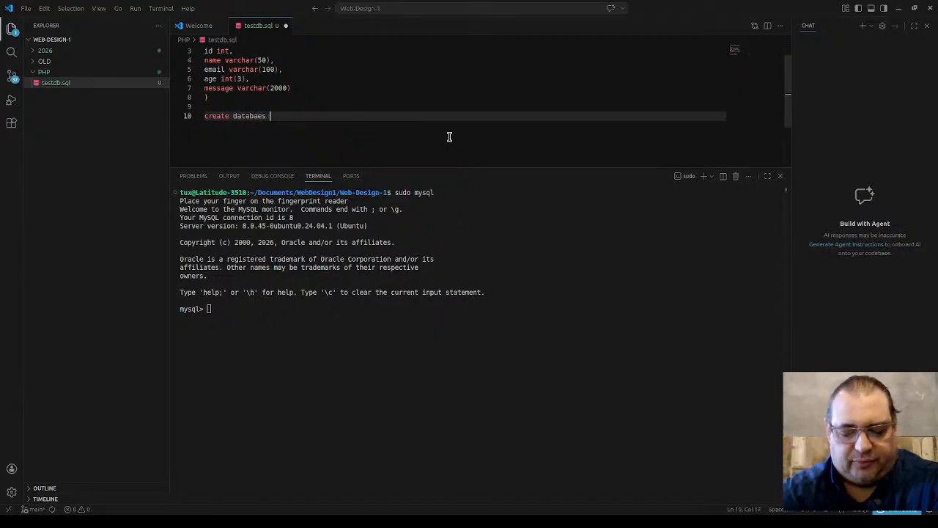
pyautogui.write(' TEST')
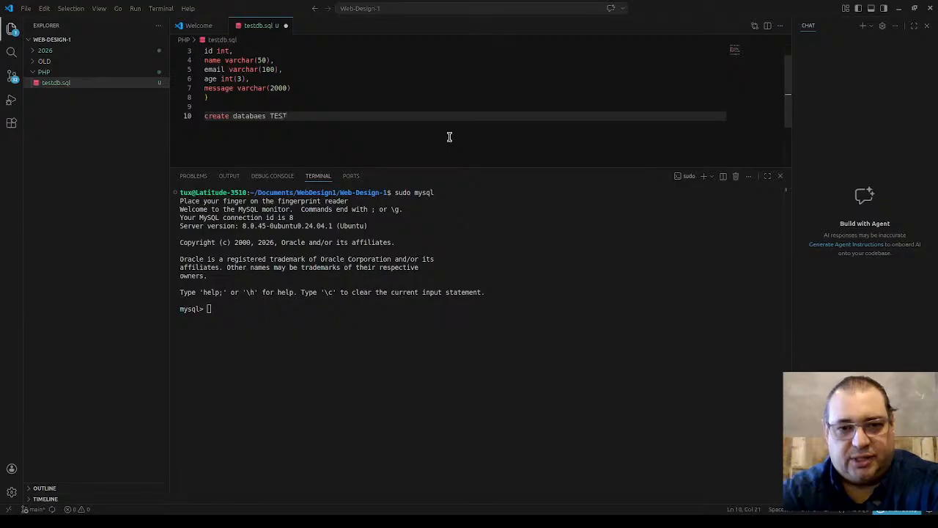
pyautogui.write('DB')
pyautogui.press('BackSpace')
pyautogui.press('BackSpace')
pyautogui.press('BackSpace')
pyautogui.press('BackSpace')
pyautogui.press('BackSpace')
pyautogui.press('BackSpace')
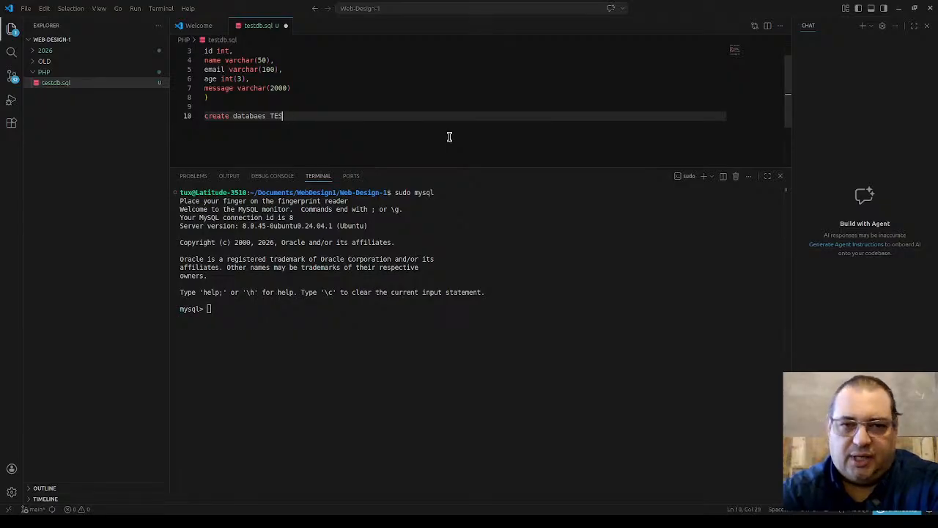
pyautogui.write('testd')
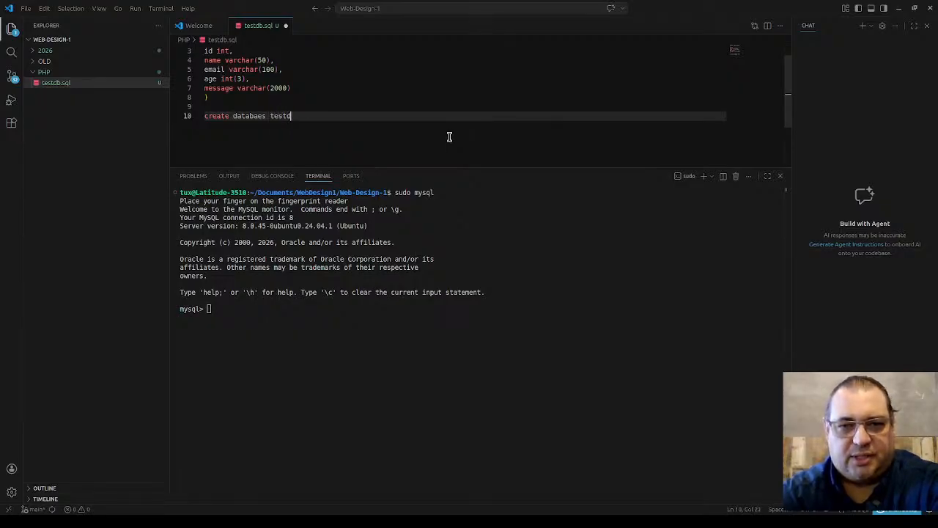
pyautogui.write('bb')
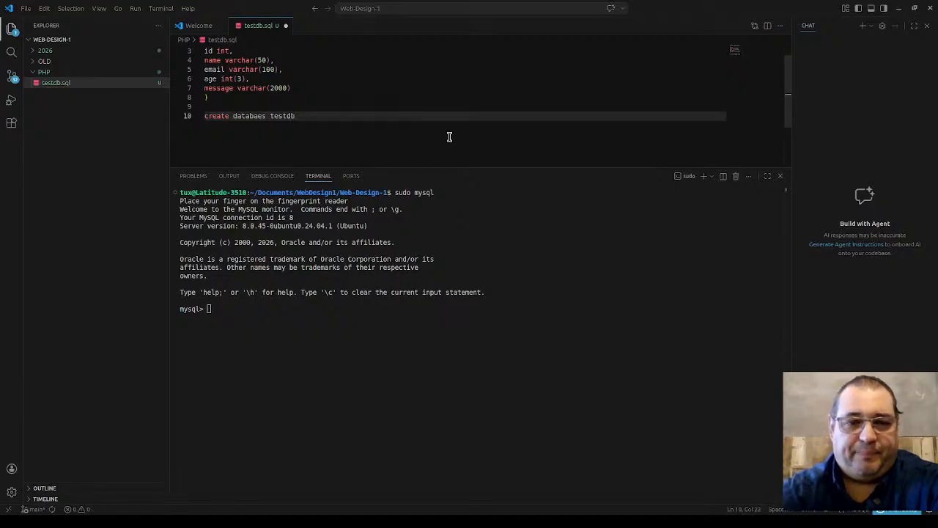
pyautogui.press('Left')
pyautogui.press('Left')
pyautogui.press('Left')
pyautogui.press('Left')
pyautogui.press('Left')
pyautogui.press('Left')
pyautogui.press('Left')
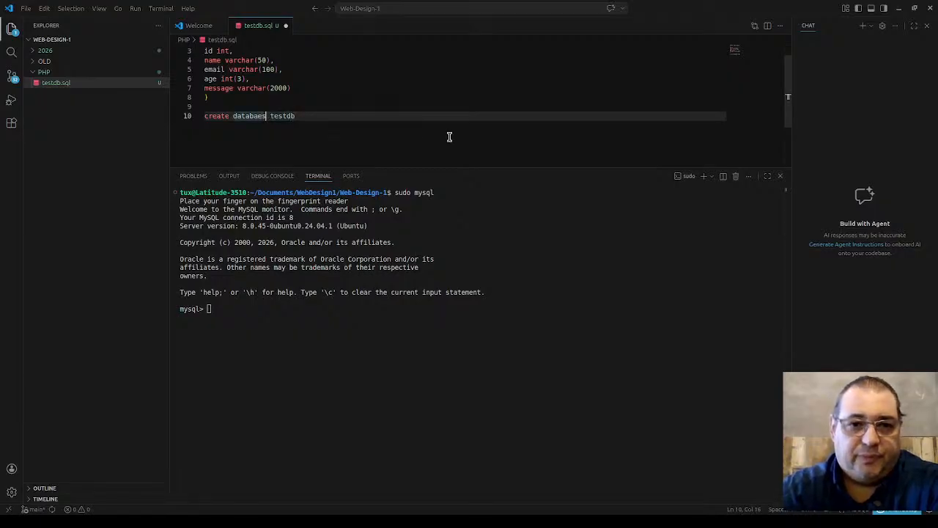
pyautogui.hotkey('shift', 'Left')
pyautogui.hotkey('shift', 'Left')
pyautogui.hotkey('shift', 'Left')
pyautogui.hotkey('shift', 'Left')
pyautogui.hotkey('shift', 'Left')
pyautogui.hotkey('shift', 'Left')
pyautogui.hotkey('shift', 'Left')
pyautogui.hotkey('shift', 'Left')
pyautogui.hotkey('shift', 'Left')
pyautogui.hotkey('shift', 'Left')
pyautogui.hotkey('shift', 'Left')
pyautogui.hotkey('shift', 'Left')
pyautogui.hotkey('shift', 'Left')
pyautogui.hotkey('shift', 'Left')
pyautogui.hotkey('shift', 'Left')
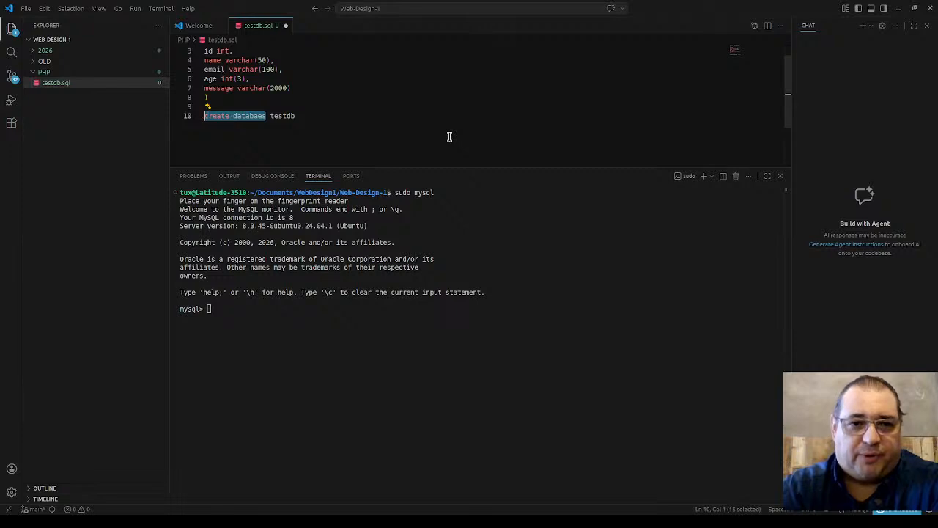
pyautogui.press('Tab')
pyautogui.press('BackSpace')
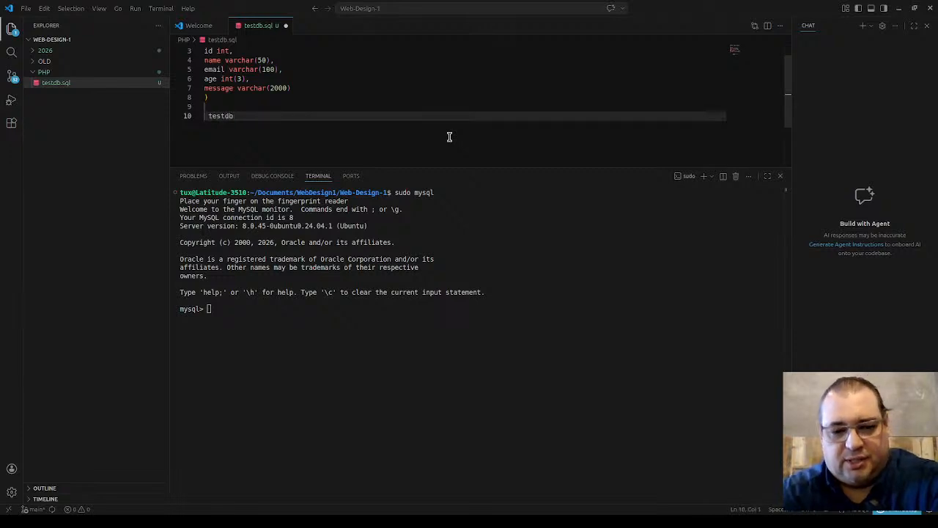
pyautogui.write('CREATE DATABA ')
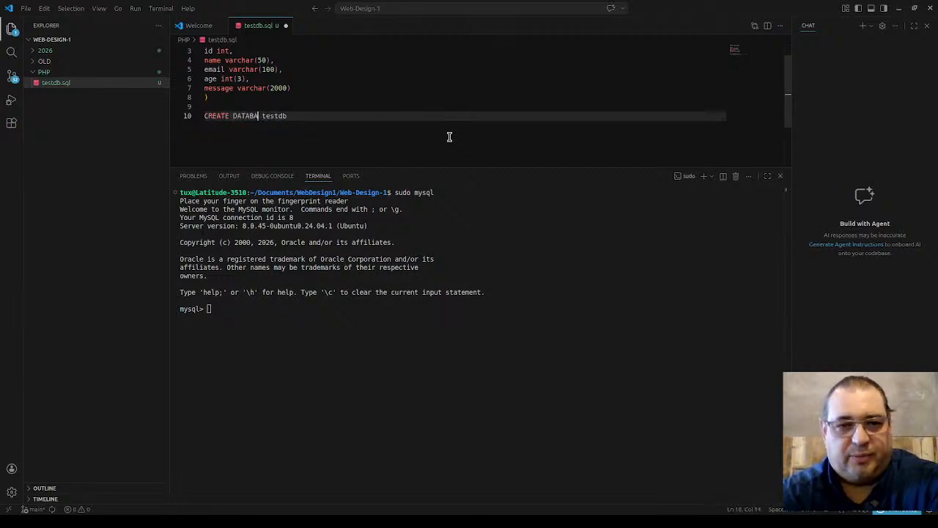
pyautogui.write('SE')
# Step: End the CREATE DATABASE testdb statement with a semicolon and select it
pyautogui.press('Up')
pyautogui.press('Up')
pyautogui.press('Up')
pyautogui.press('Up')
pyautogui.press('Up')
pyautogui.press('Up')
pyautogui.press('Up')
pyautogui.press('Up')
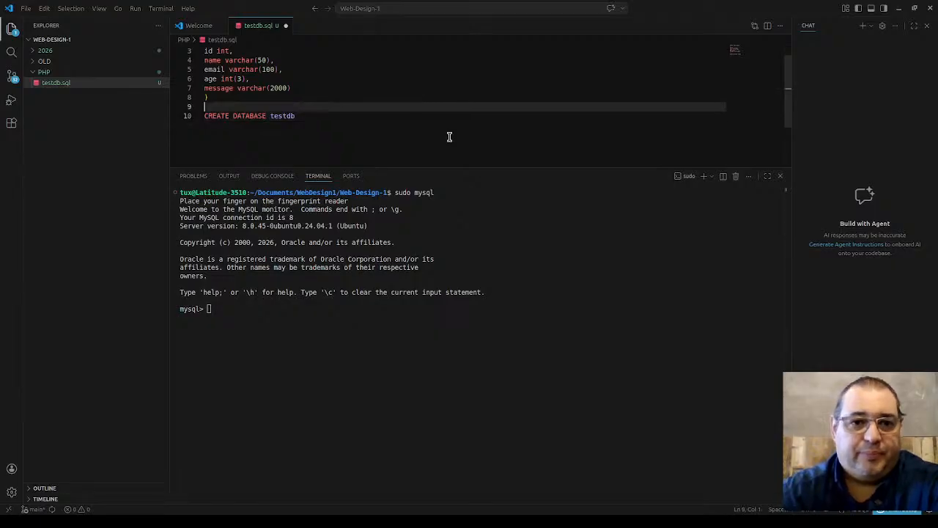
pyautogui.hotkey('ctrl', 'End')
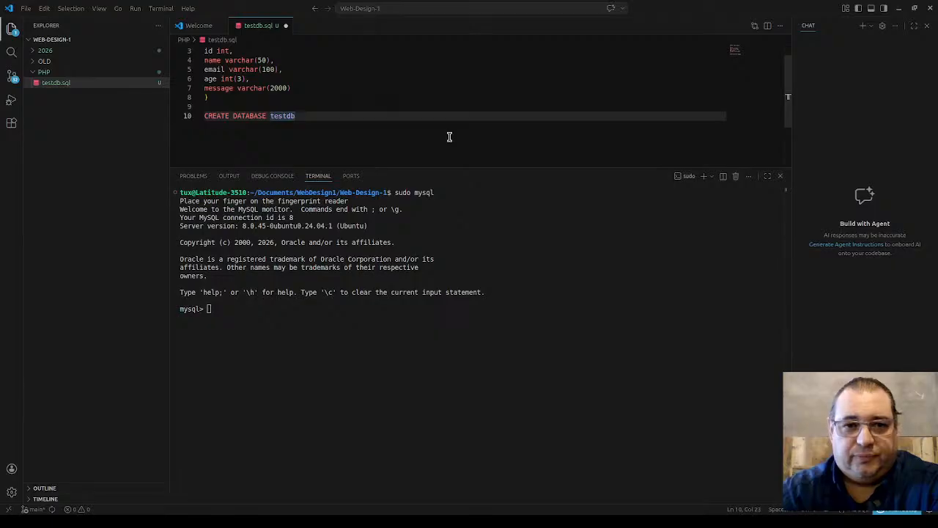
pyautogui.write(';')
pyautogui.hotkey('shift', 'Left')
pyautogui.hotkey('shift', 'Left')
pyautogui.hotkey('shift', 'Left')
pyautogui.hotkey('shift', 'Left')
pyautogui.hotkey('shift', 'Left')
pyautogui.hotkey('shift', 'Left')
pyautogui.hotkey('shift', 'Left')
pyautogui.hotkey('shift', 'Left')
pyautogui.hotkey('shift', 'Left')
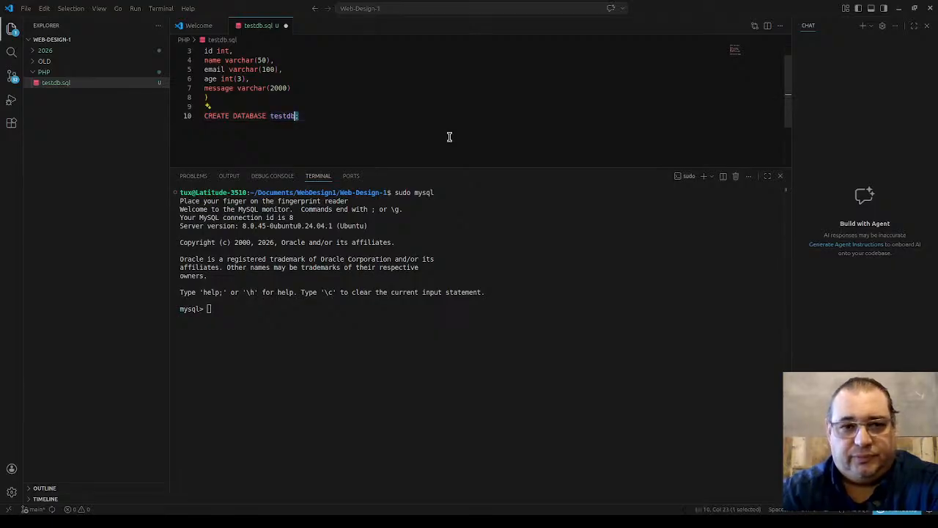
pyautogui.hotkey('shift', 'Left')
pyautogui.hotkey('shift', 'Left')
pyautogui.hotkey('shift', 'Left')
pyautogui.hotkey('shift', 'Left')
pyautogui.hotkey('shift', 'Left')
pyautogui.hotkey('shift', 'Left')
pyautogui.hotkey('shift', 'Left')
pyautogui.hotkey('shift', 'Left')
pyautogui.hotkey('shift', 'Left')
pyautogui.hotkey('shift', 'Left')
pyautogui.hotkey('shift', 'Left')
pyautogui.hotkey('shift', 'Left')
pyautogui.hotkey('shift', 'Left')
pyautogui.hotkey('shift', 'Left')
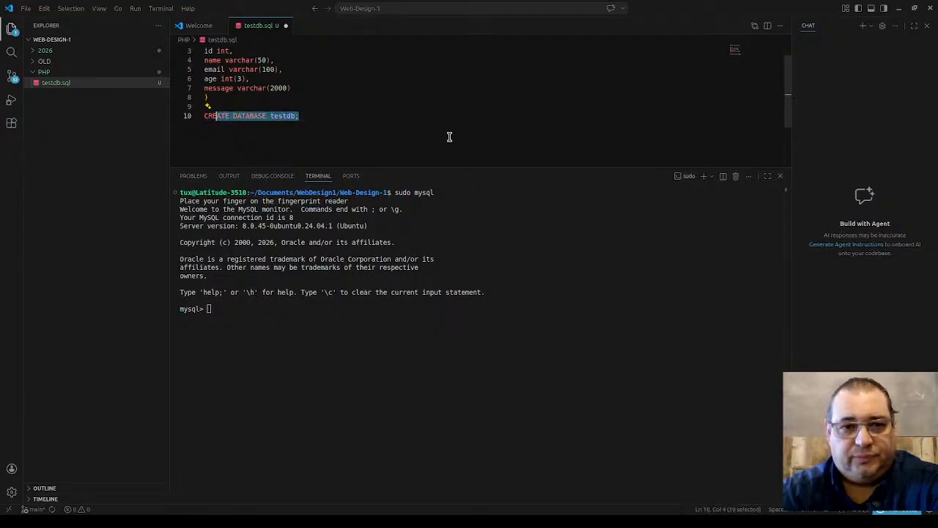
pyautogui.write('c')
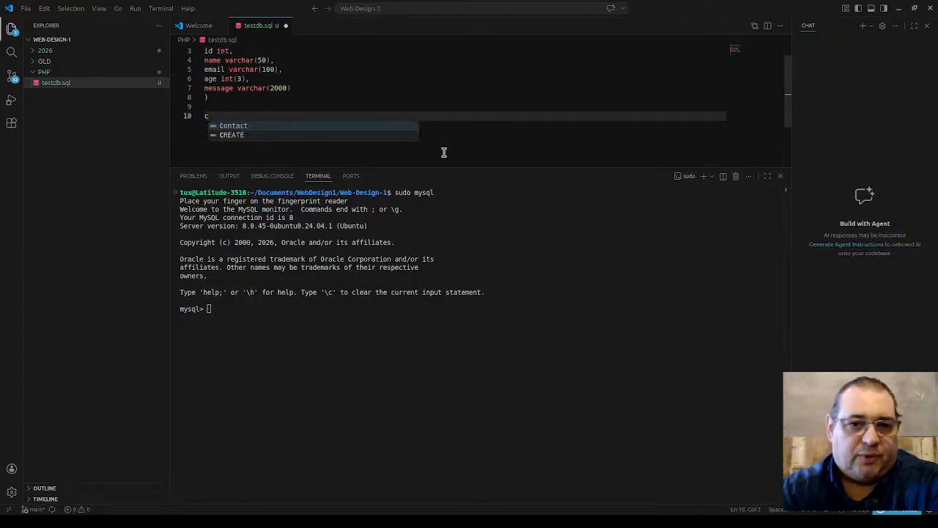
pyautogui.hotkey('ctrl', 'z')
pyautogui.hotkey('ctrl', 'c')
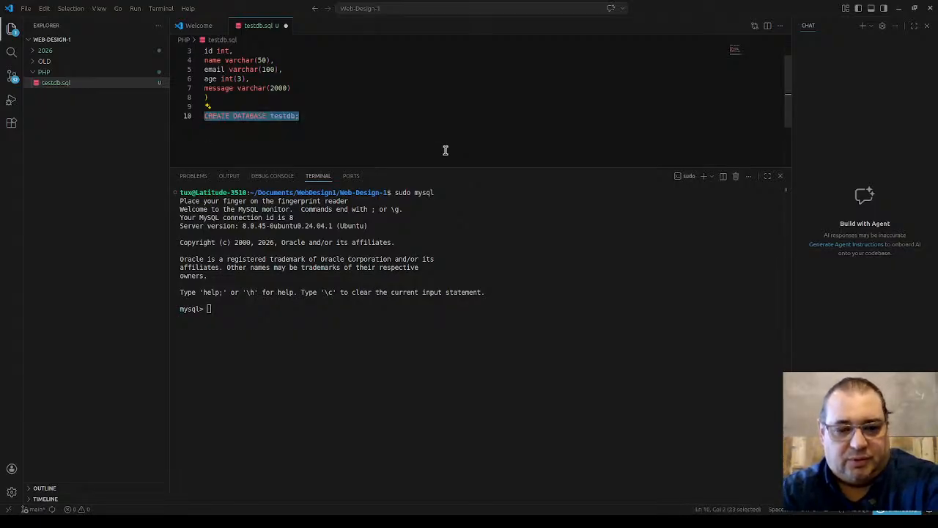
# Step: Paste and run CREATE DATABASE testdb; in the MySQL terminal, then type show databases;
pyautogui.click(403, 332)
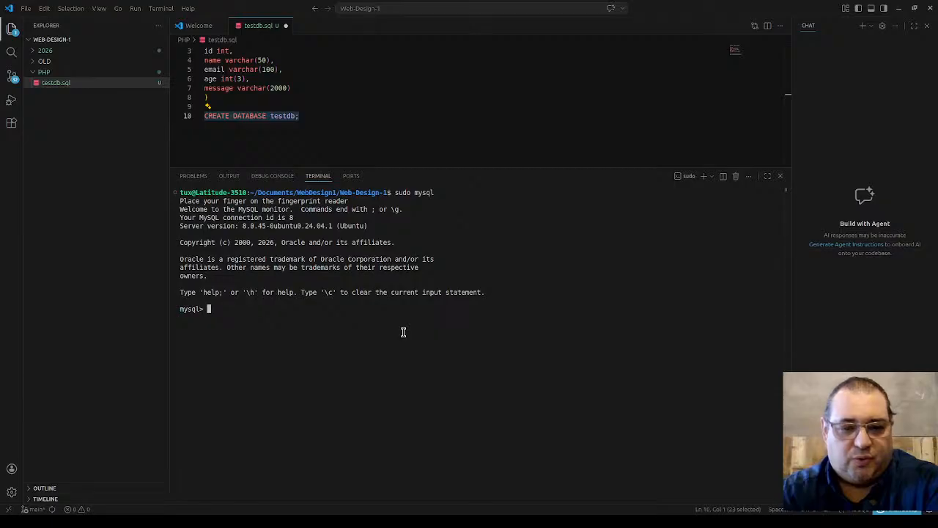
pyautogui.rightClick(403, 332)
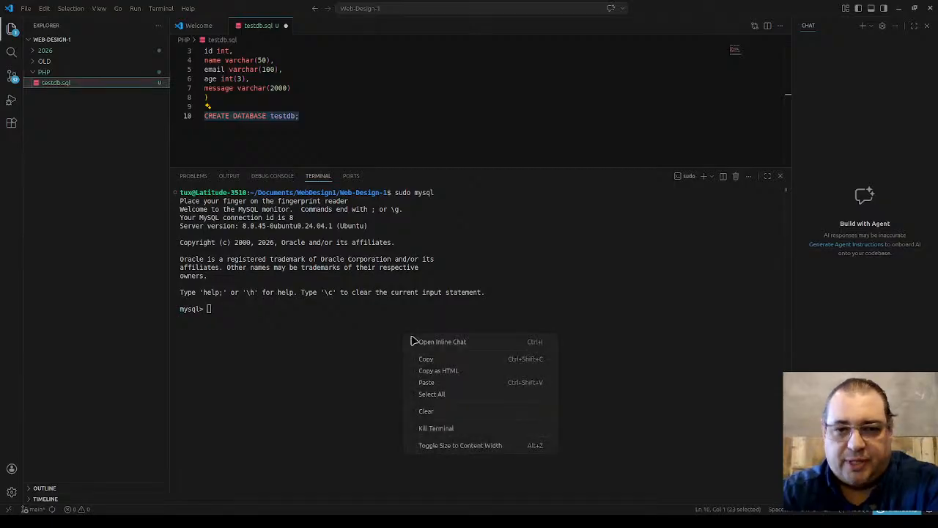
pyautogui.click(438, 384)
pyautogui.press('Return')
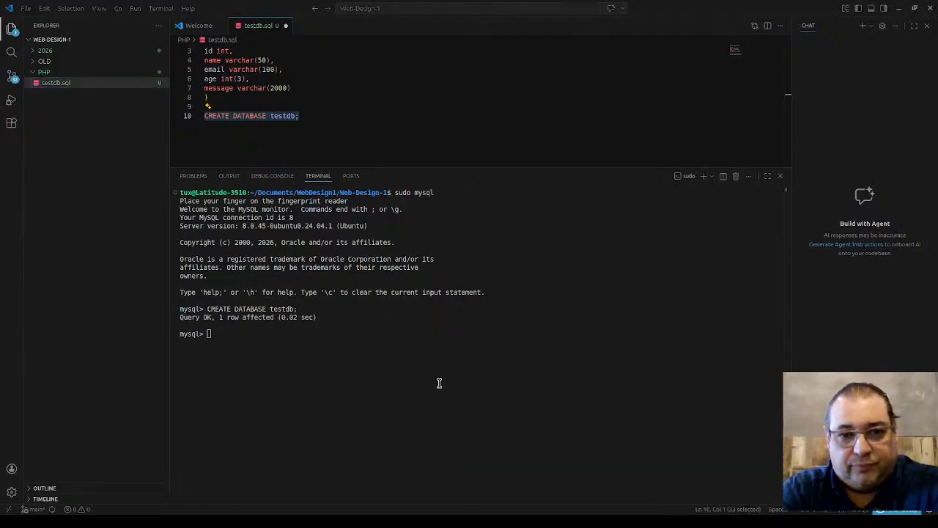
pyautogui.click(439, 383)
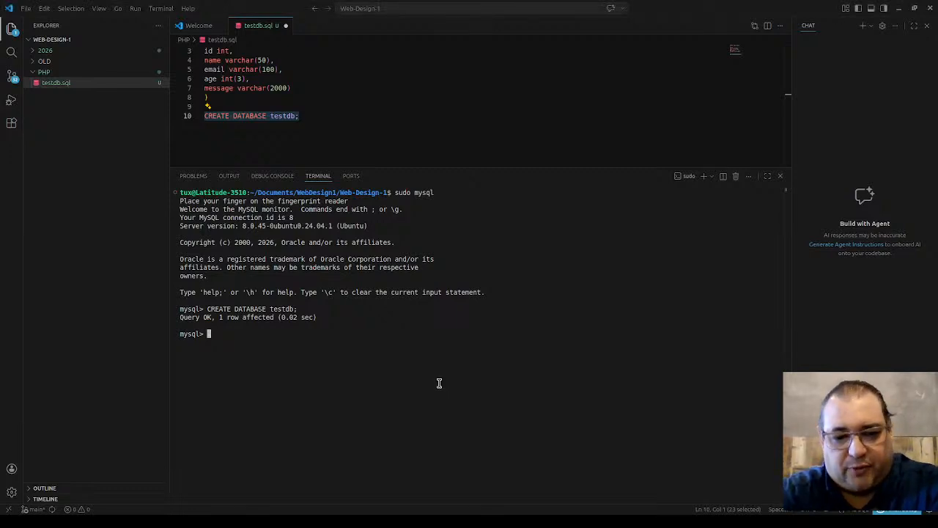
pyautogui.write('show dat')
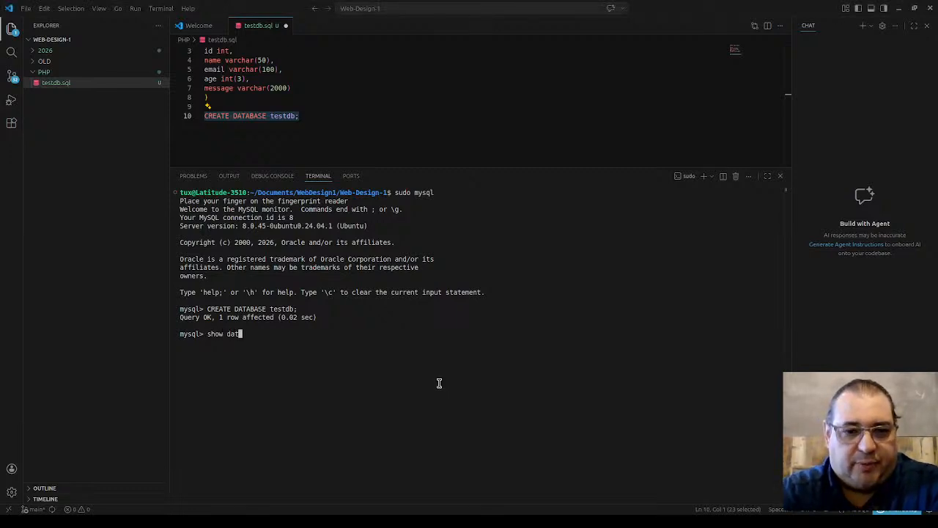
pyautogui.write('abases;')
# Step: Confirm testdb in the database list, switch to it with use testdb;, and select the CREATE TABLE statement
pyautogui.press('Return')
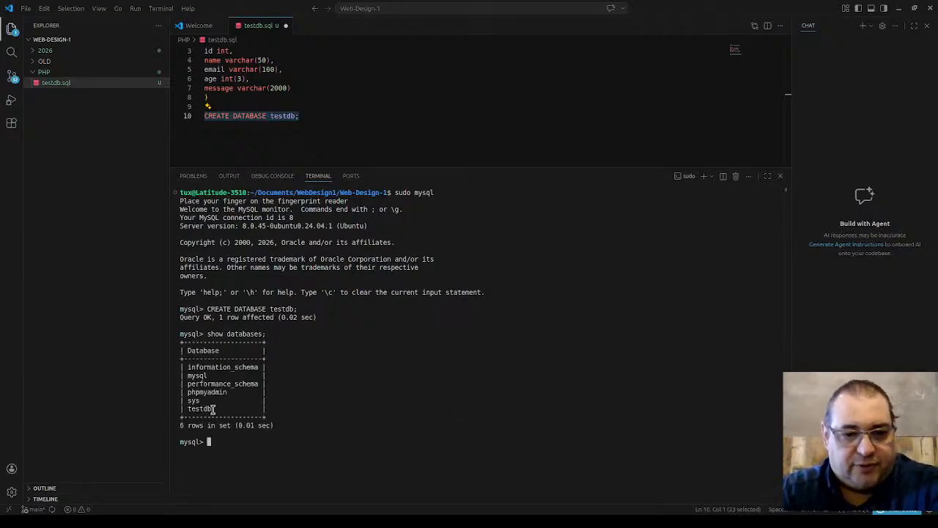
pyautogui.moveTo(217, 410); pyautogui.dragTo(185, 410)
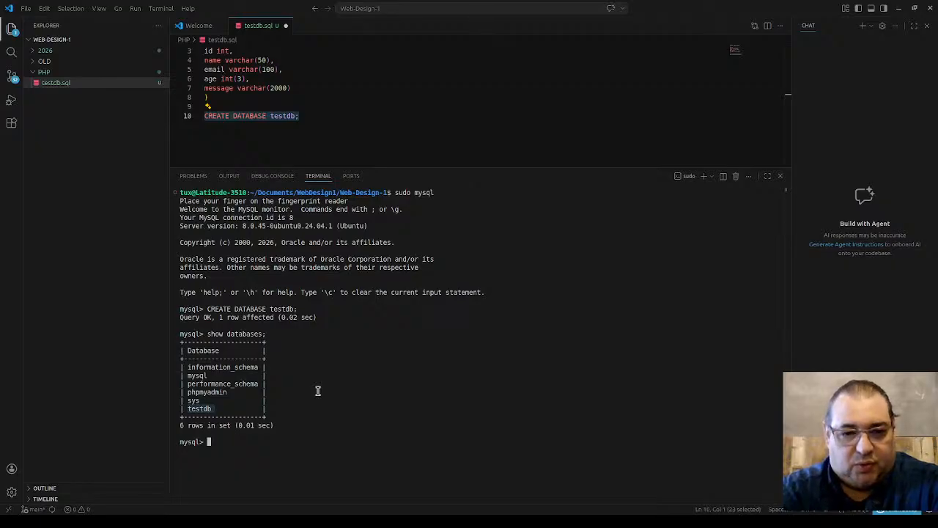
pyautogui.write('use ')
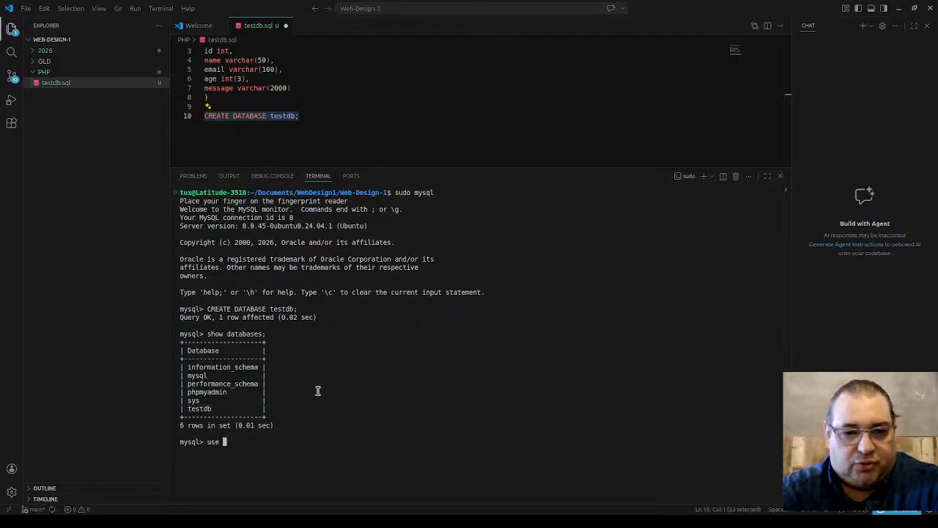
pyautogui.write('test')
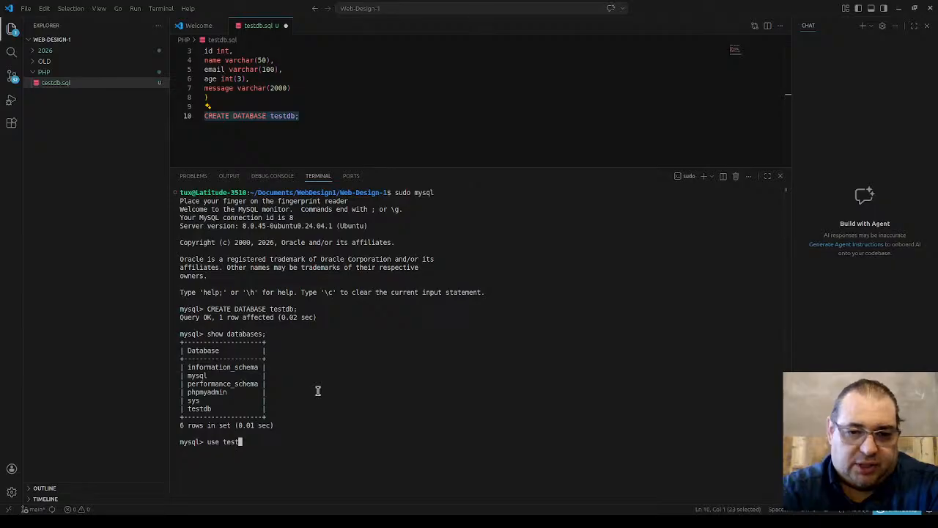
pyautogui.write('db;')
pyautogui.press('Return')
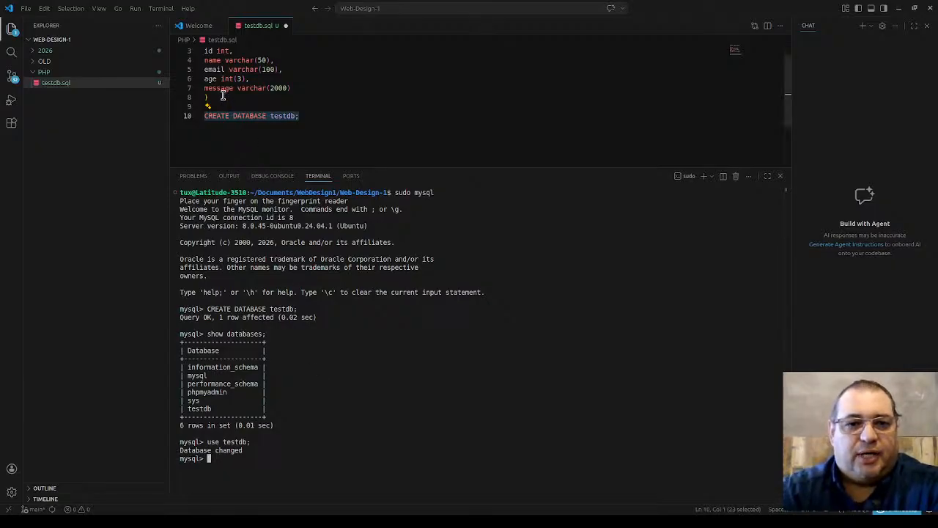
pyautogui.moveTo(213, 96); pyautogui.dragTo(192, 38)
pyautogui.hotkey('ctrl', 'c')
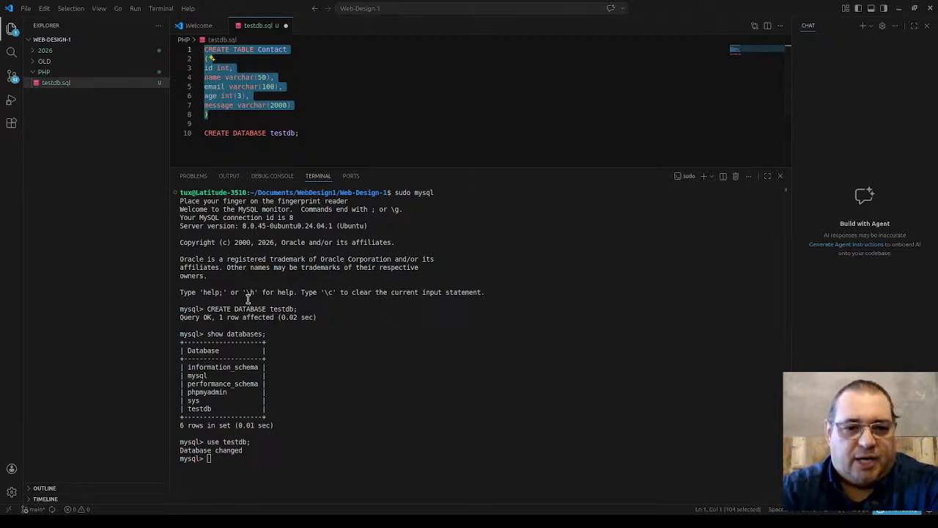
# Step: Paste the CREATE TABLE Contact statement into the MySQL terminal and run it
pyautogui.click(261, 381)
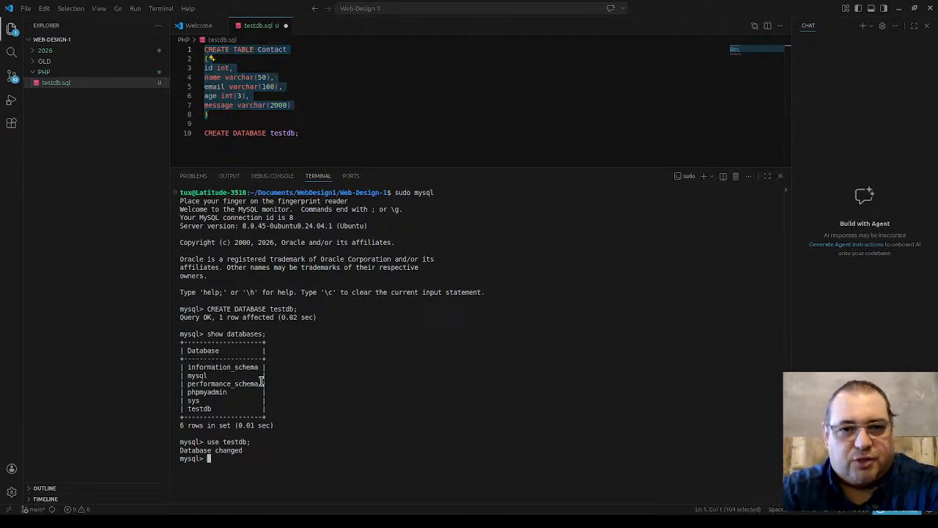
pyautogui.rightClick(263, 457)
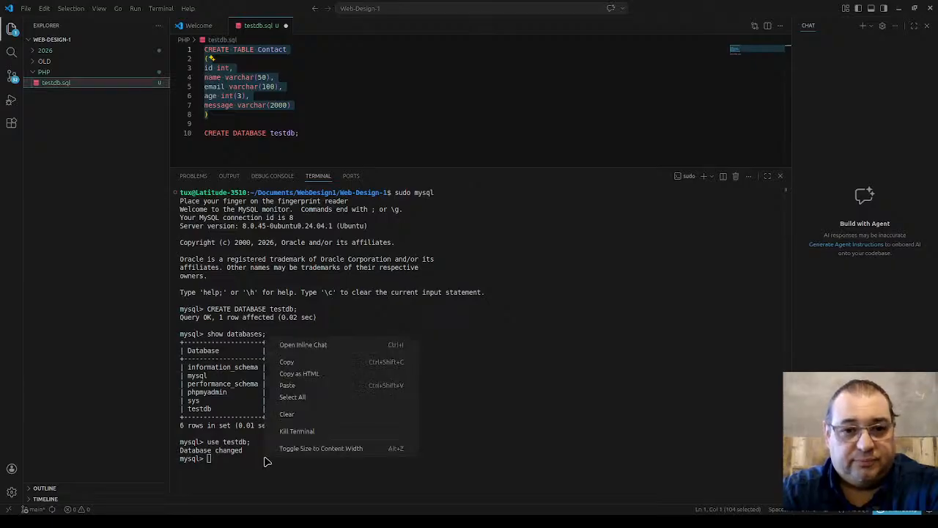
pyautogui.click(299, 386)
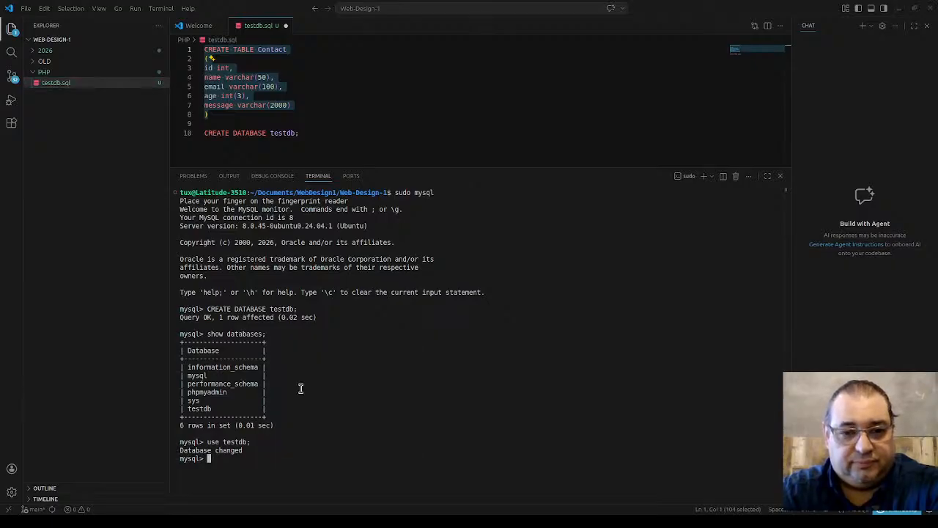
pyautogui.click(557, 250)
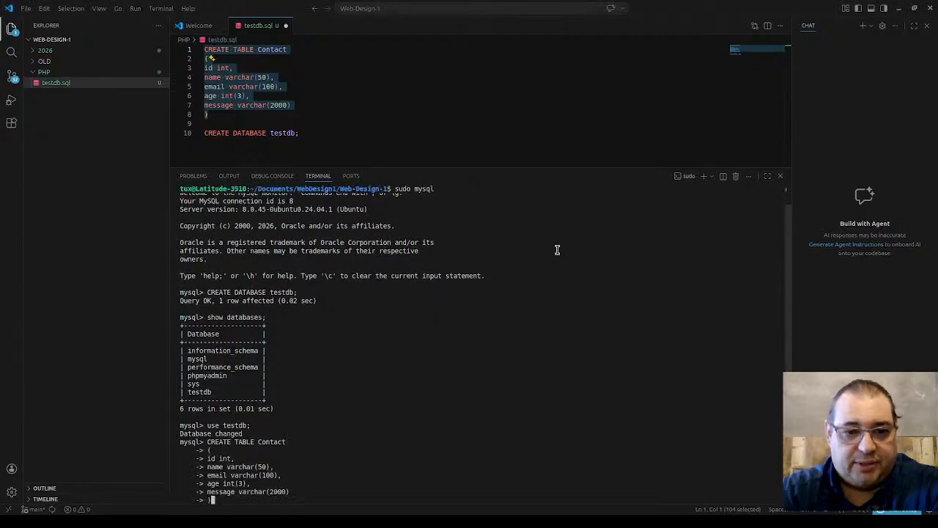
pyautogui.write(';')
pyautogui.press('Return')
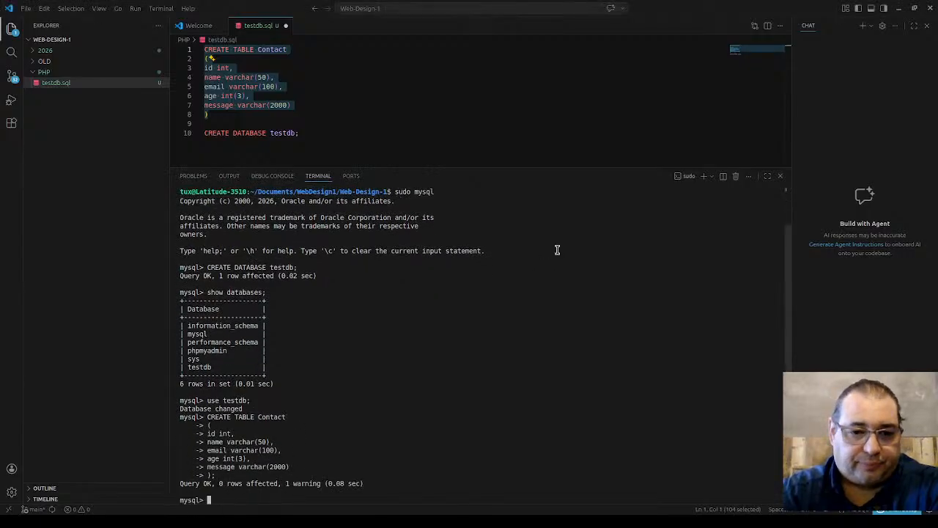
# Step: Run show tables; to confirm Contact is listed in testdb
pyautogui.write('show')
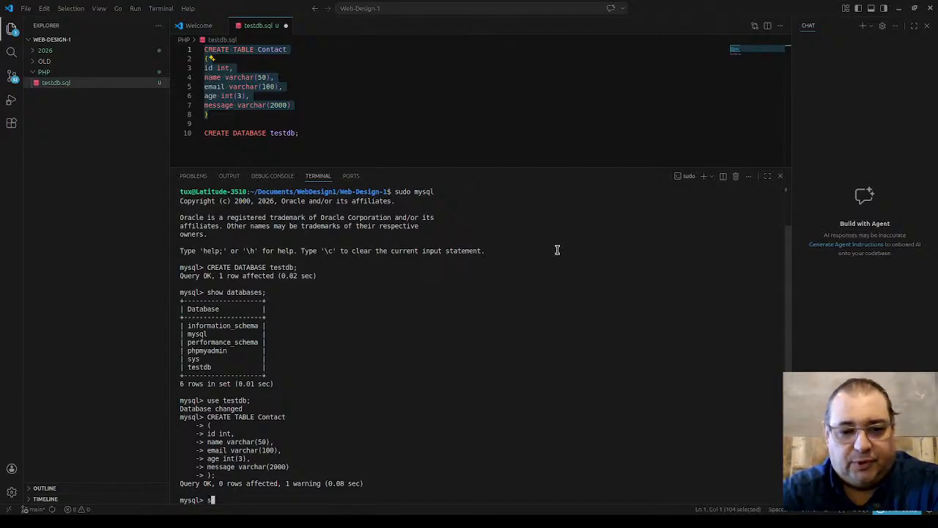
pyautogui.write(' tables')
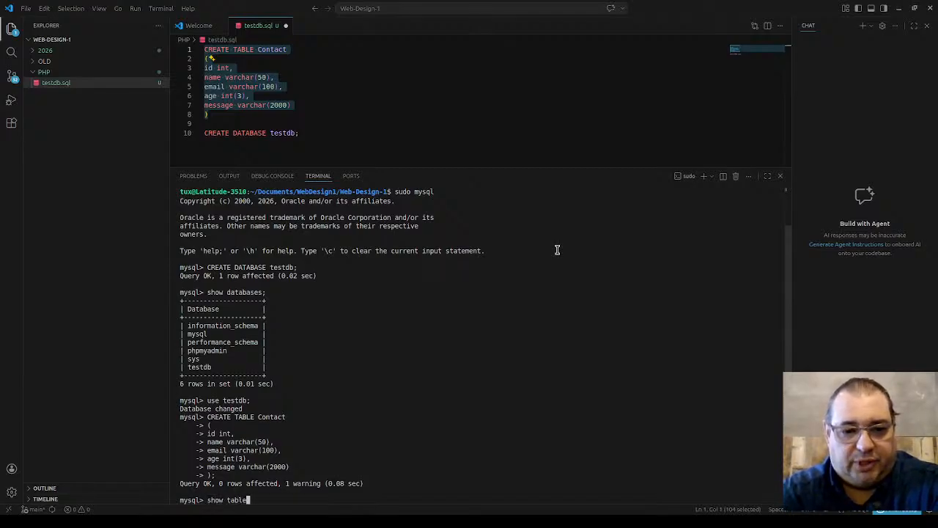
pyautogui.press('Return')
pyautogui.write(';')
pyautogui.press('Return')
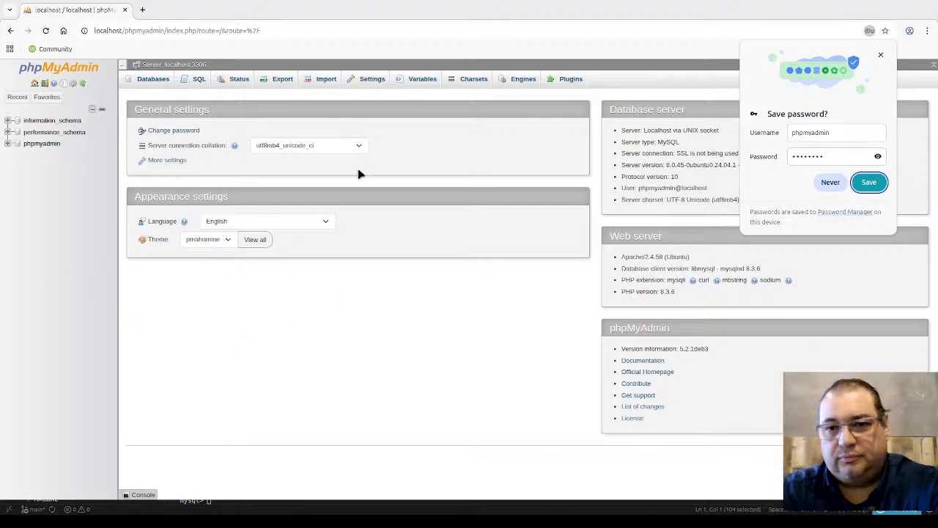
# Step: Dismiss phpMyAdmin's save-password prompt and return to the VS Code terminal
pyautogui.click(882, 57)
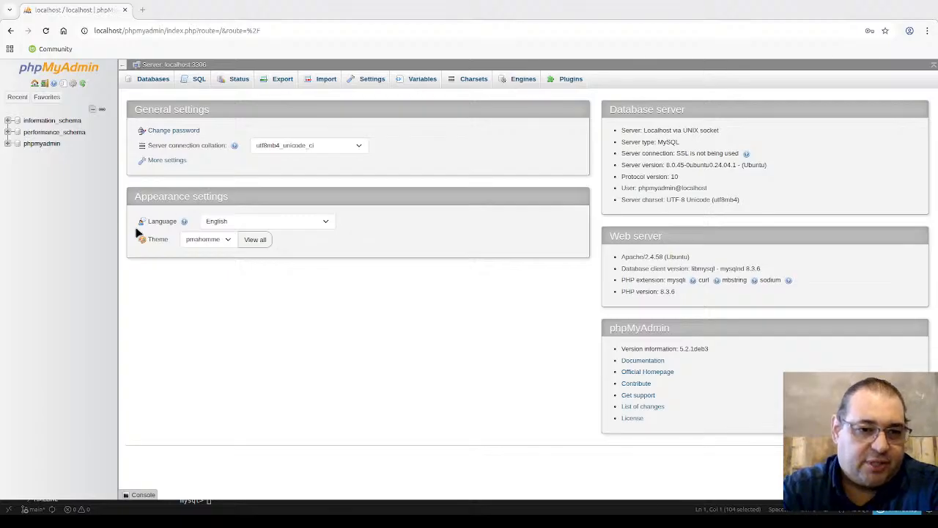
pyautogui.hotkey('alt', 'Tab')
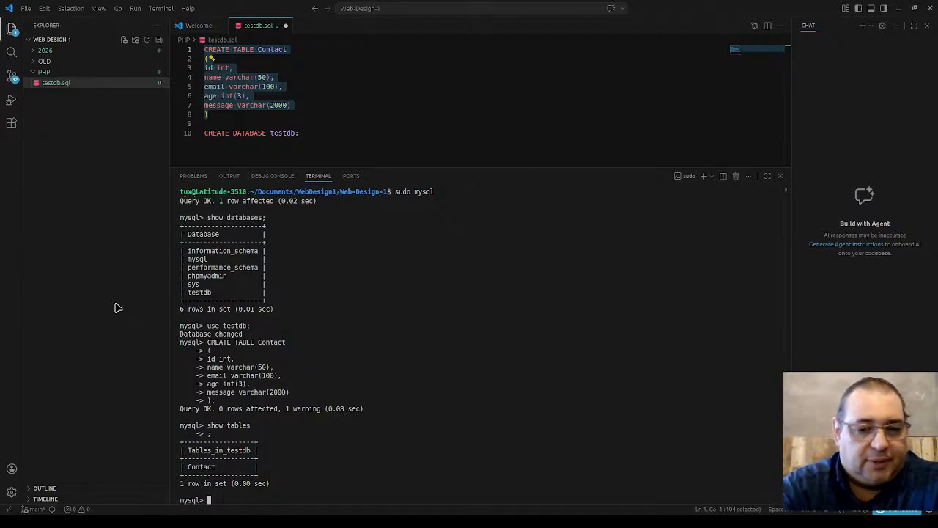
# Step: Run grant all privileges on testdb.* to 'phpmyadmin'@'localhost'; in the MySQL terminal
pyautogui.write('g')
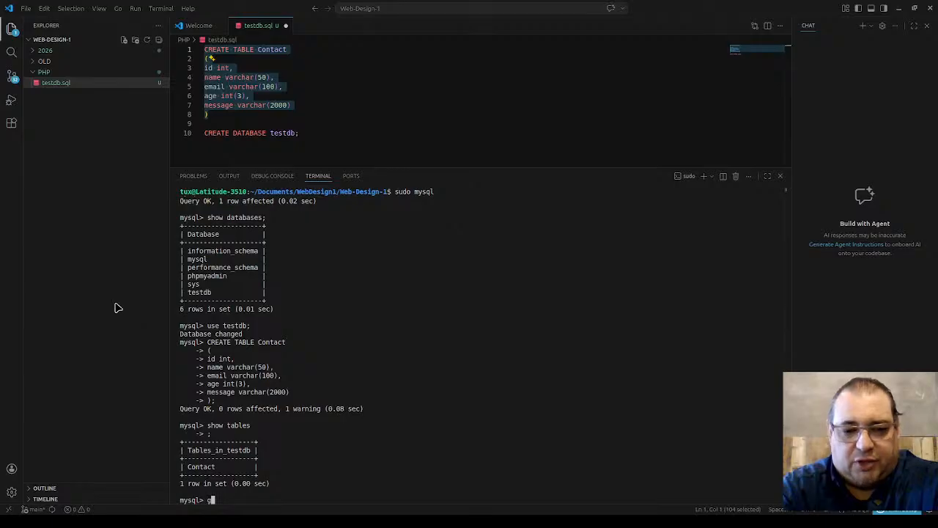
pyautogui.write('rant all privili')
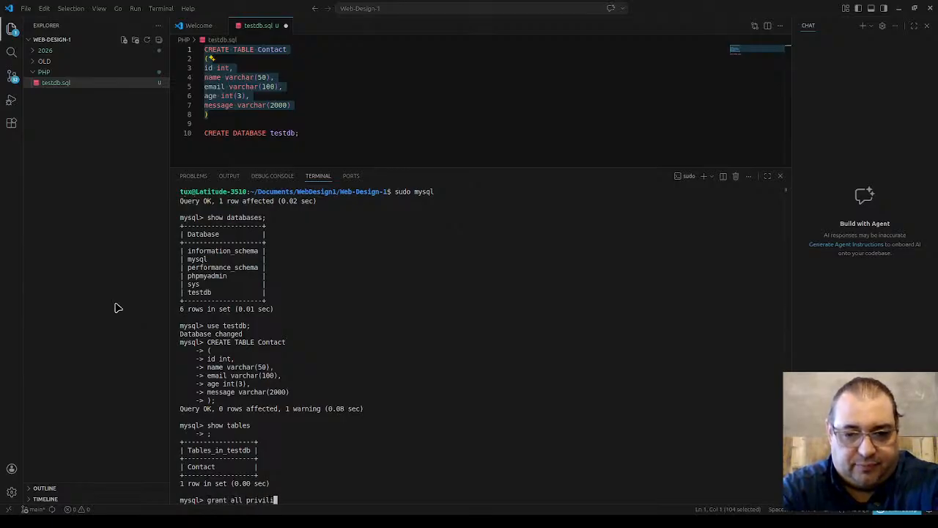
pyautogui.press('BackSpace')
pyautogui.write('eges ')
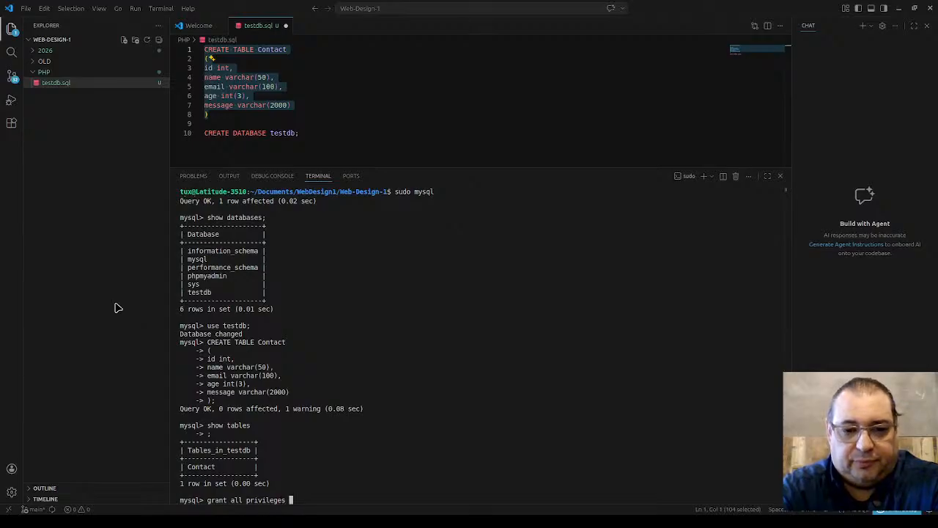
pyautogui.write('on ')
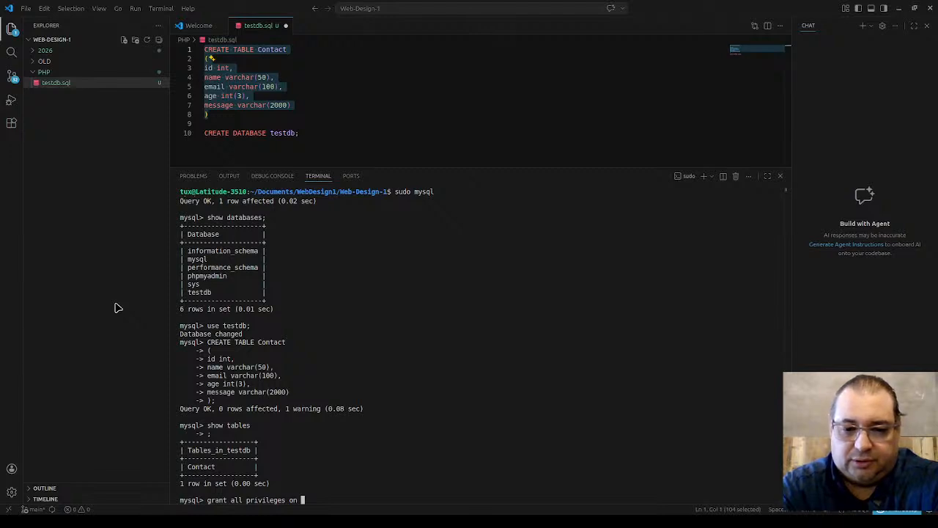
pyautogui.write('testdb')
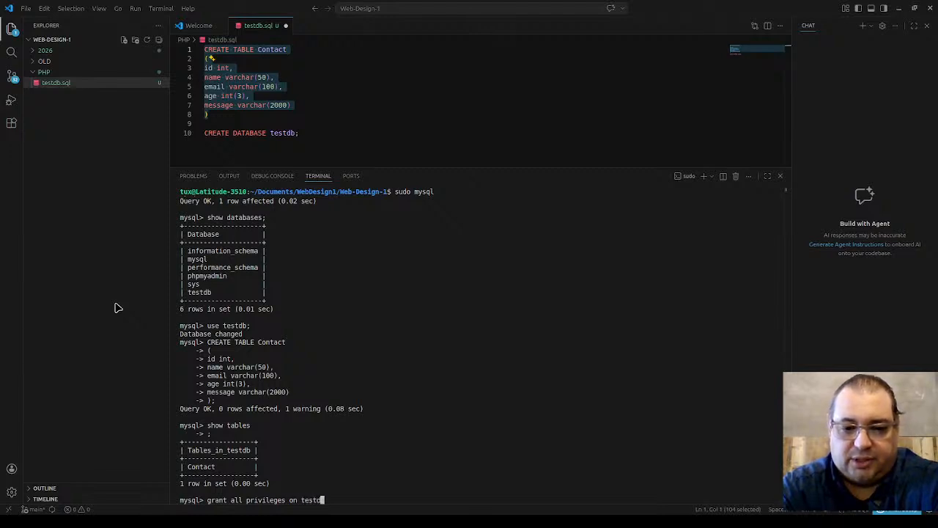
pyautogui.write('.*')
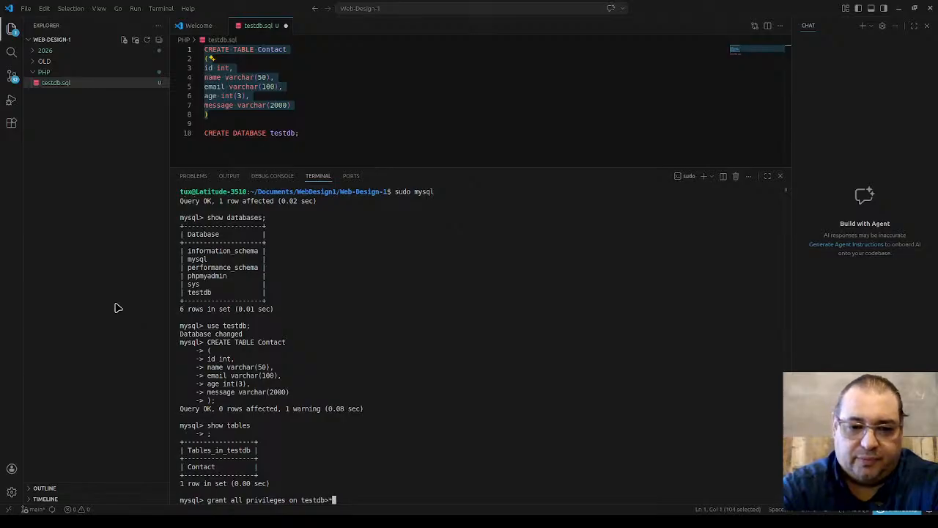
pyautogui.press('BackSpace')
pyautogui.write('.')
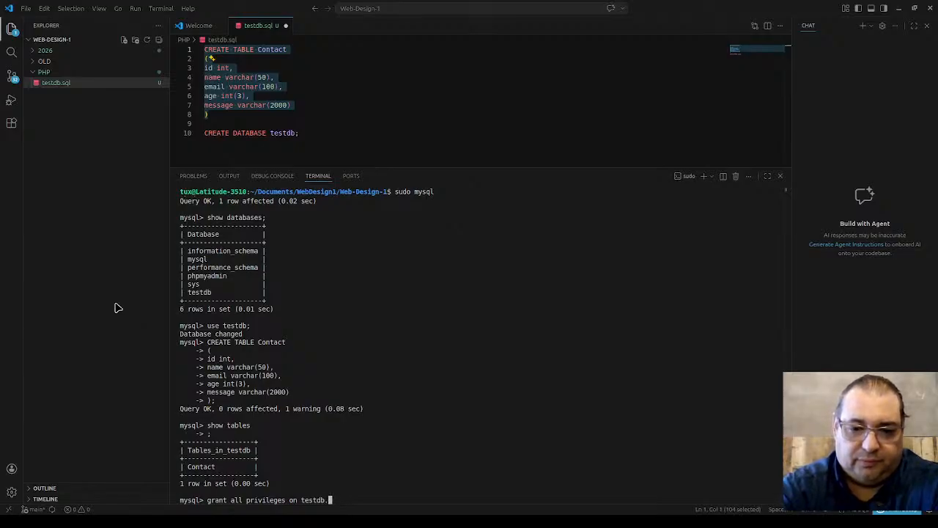
pyautogui.write("* to 'phpmyadmi")
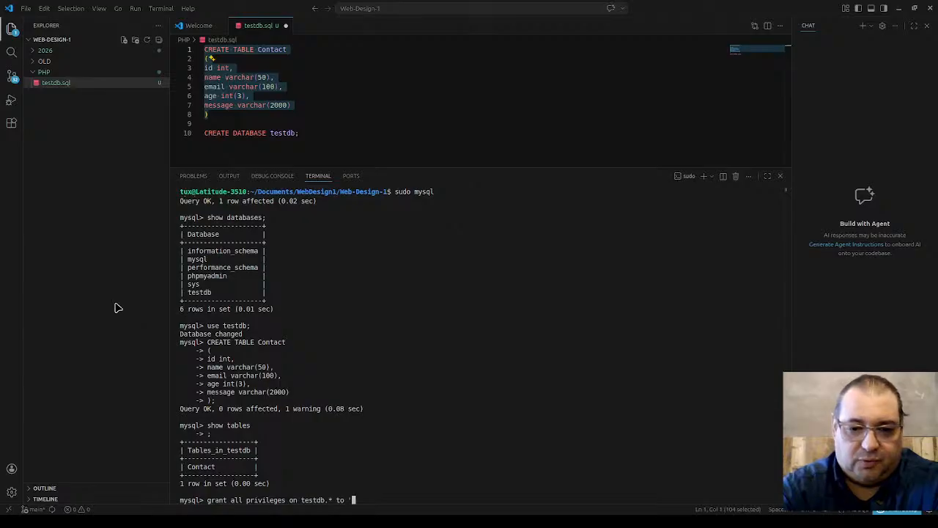
pyautogui.write("n'")
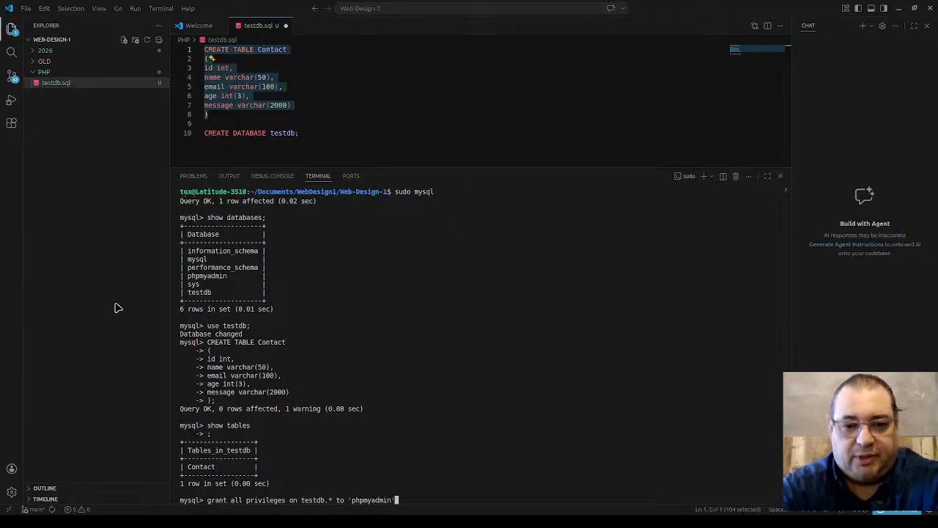
pyautogui.write("@'loca")
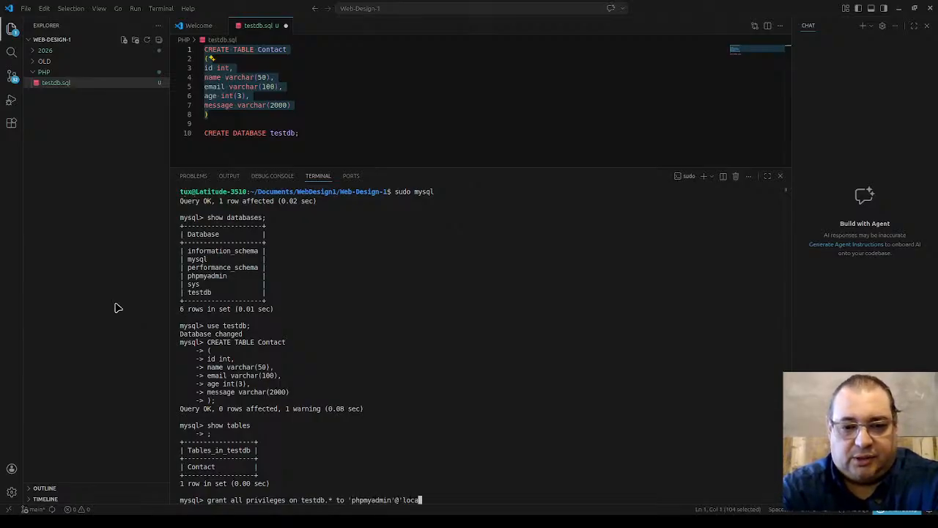
pyautogui.write("lhost';")
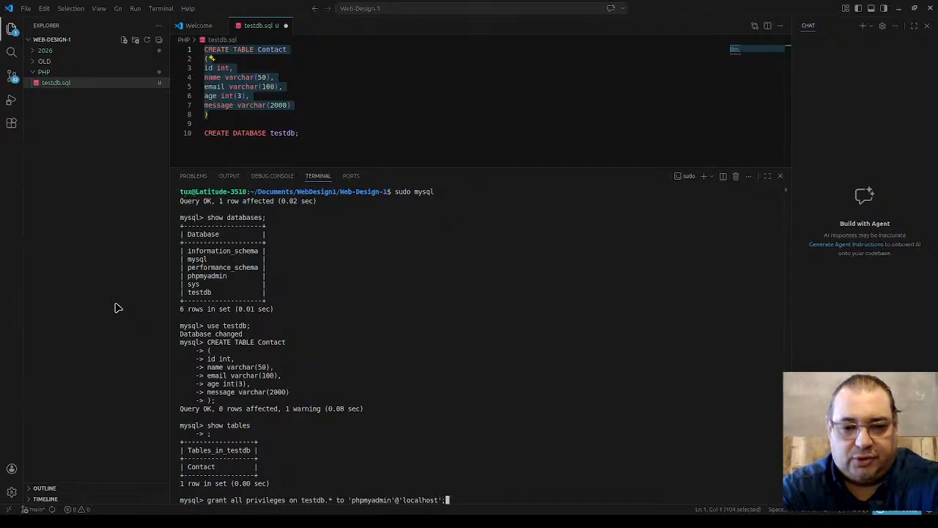
pyautogui.press('Return')
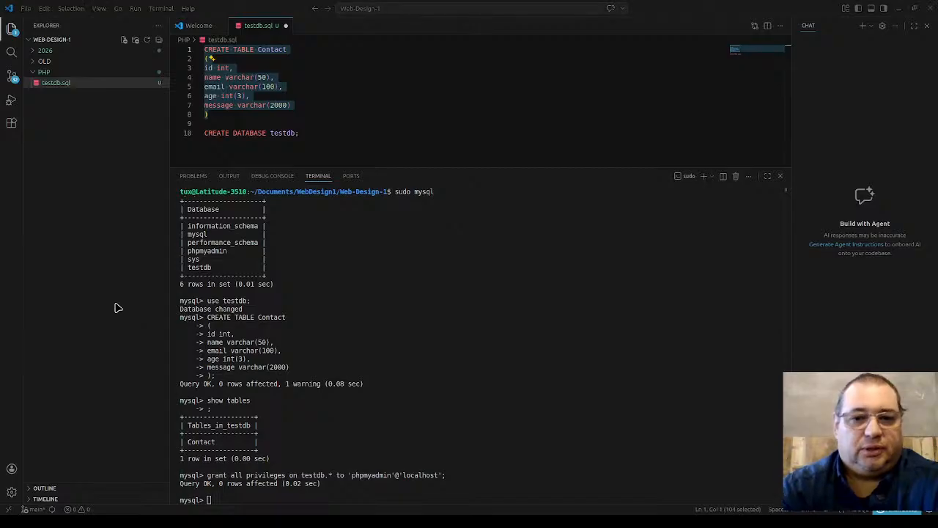
pyautogui.hotkey('alt', 'Tab')
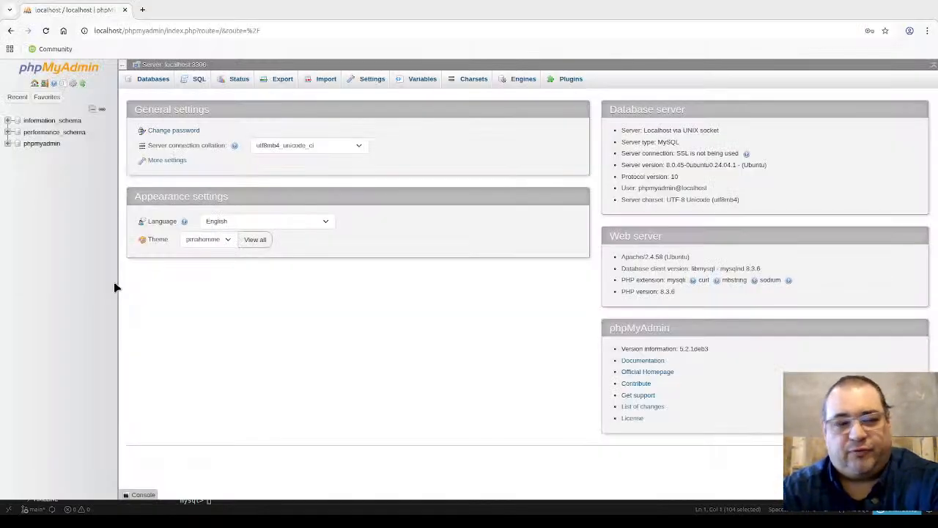
# Step: Reload phpMyAdmin, expand testdb, and view the empty Contact table and testdb overview
pyautogui.click(46, 30)
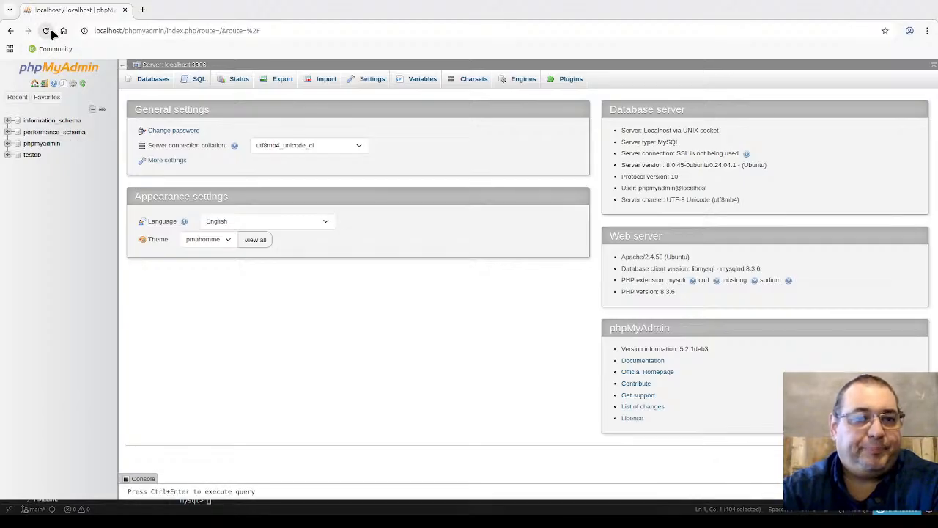
pyautogui.click(7, 154)
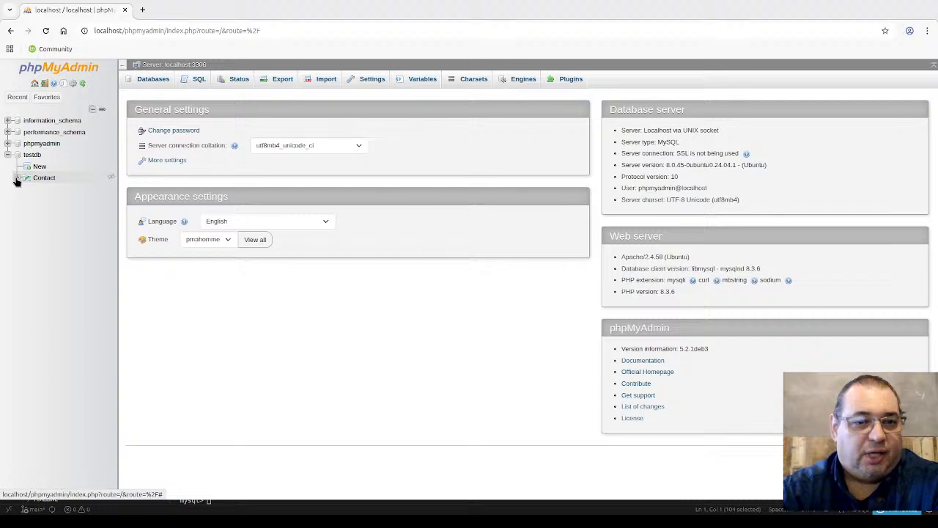
pyautogui.click(43, 178)
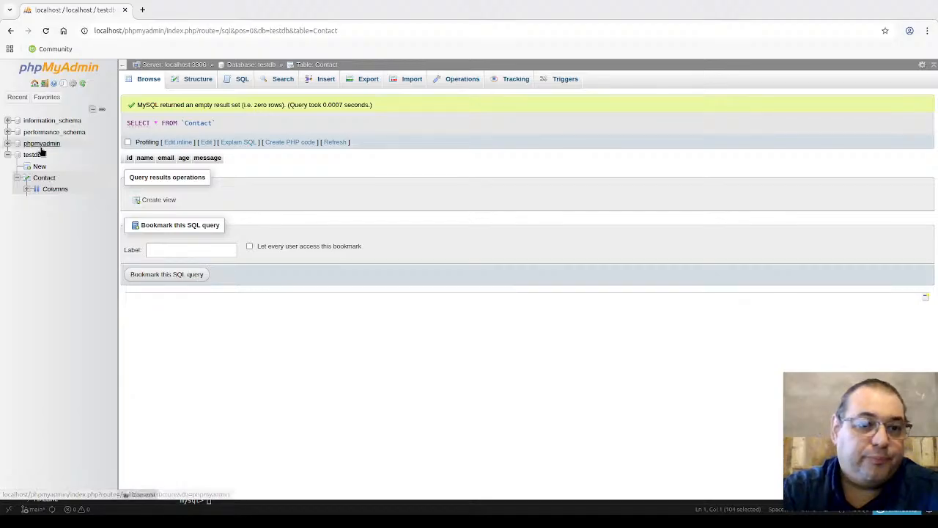
pyautogui.click(34, 155)
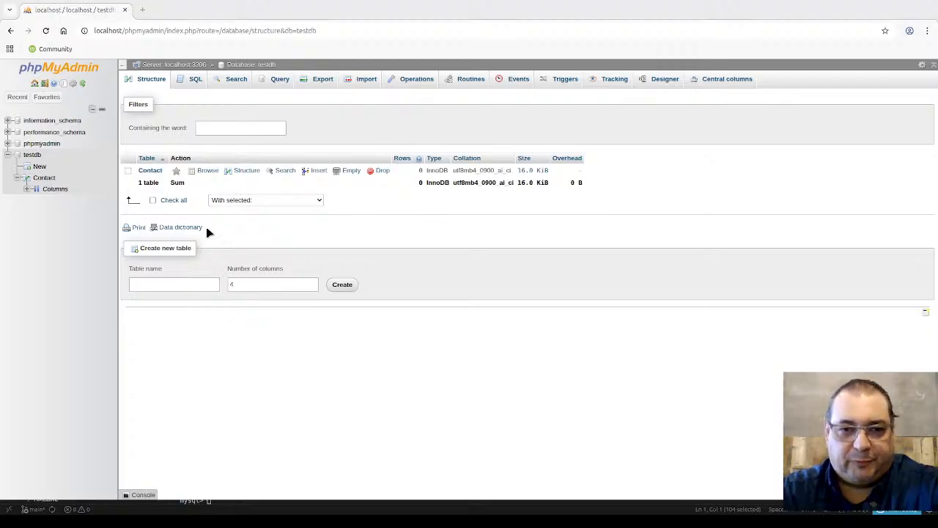
pyautogui.hotkey('alt', 'Tab')
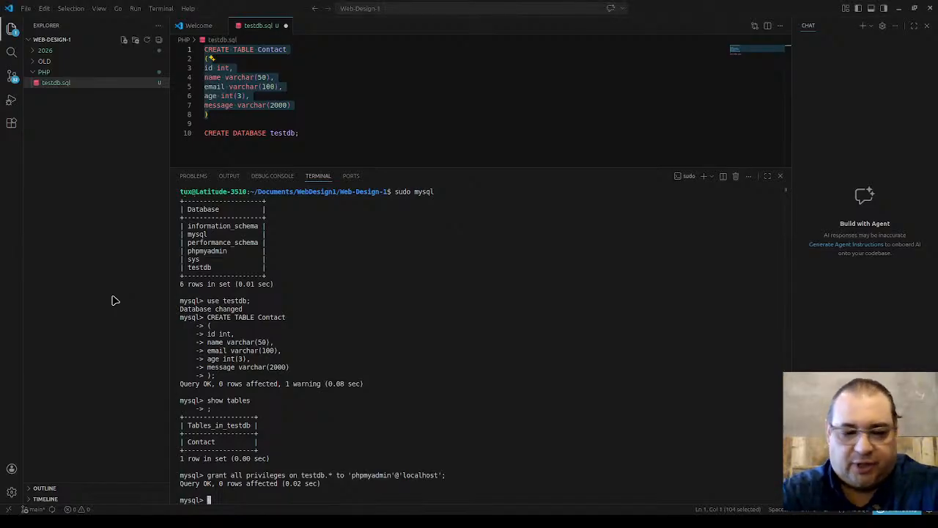
pyautogui.write('use')
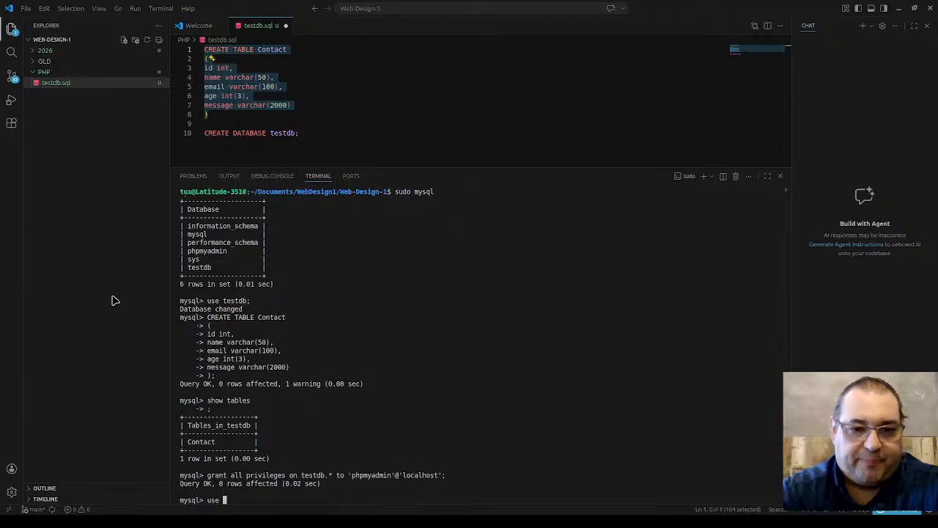
pyautogui.write(' testdb;')
# Step: Run use testdb; in the terminal, then return to phpMyAdmin's testdb overview
pyautogui.press('Return')
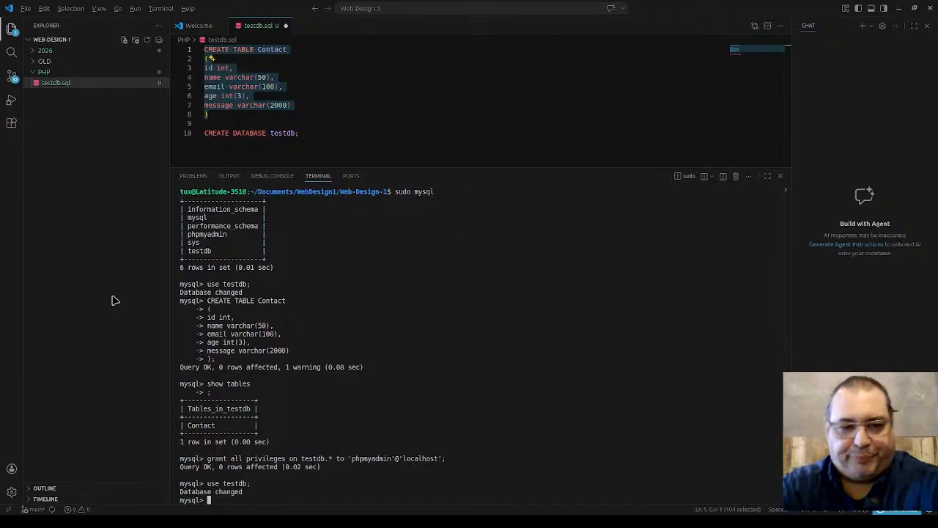
pyautogui.hotkey('alt', 'Tab')
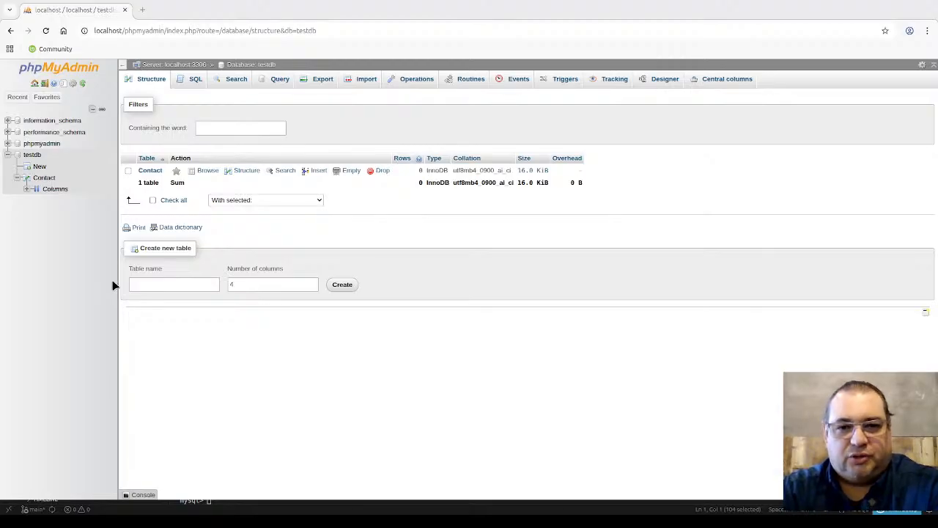
# Step: Paste the CREATE TABLE statement into testdb's SQL editor, rename it Contact2, and run it
pyautogui.click(192, 81)
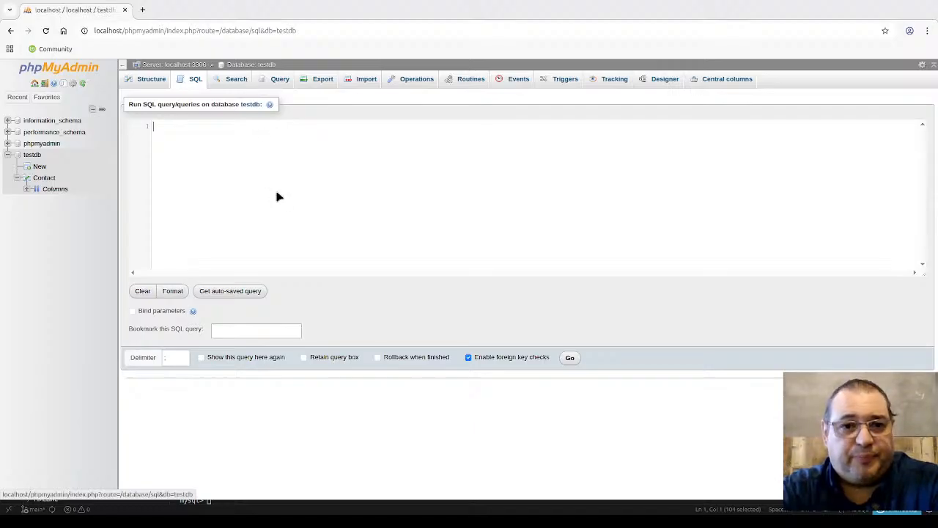
pyautogui.write('v')
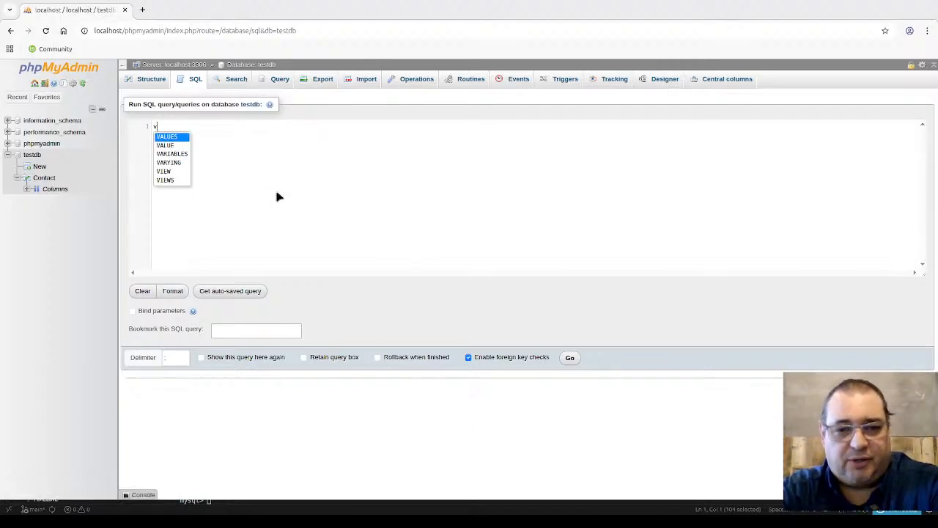
pyautogui.press('BackSpace')
pyautogui.write('CREATE TABLE Contact ( id int, name varchar(50), email varchar(100), age int(3), message varchar(2000) )')
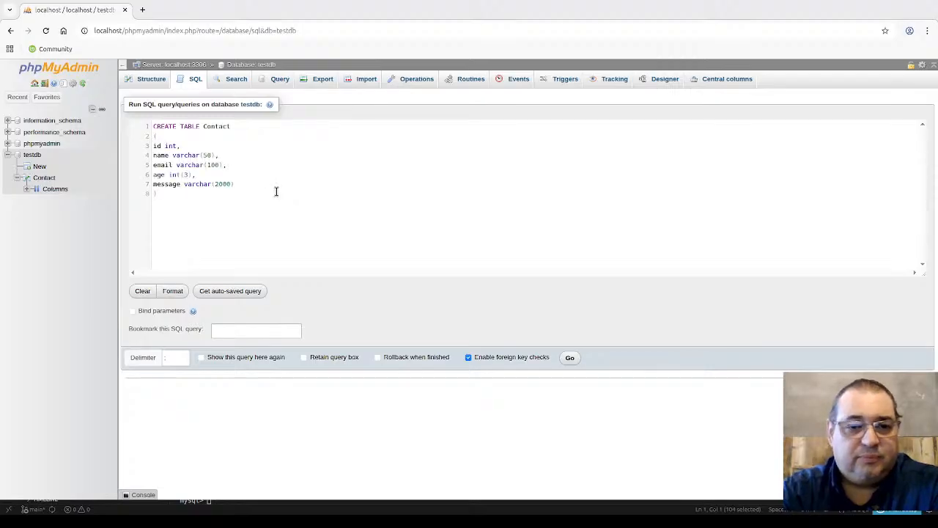
pyautogui.click(247, 126)
pyautogui.write('2')
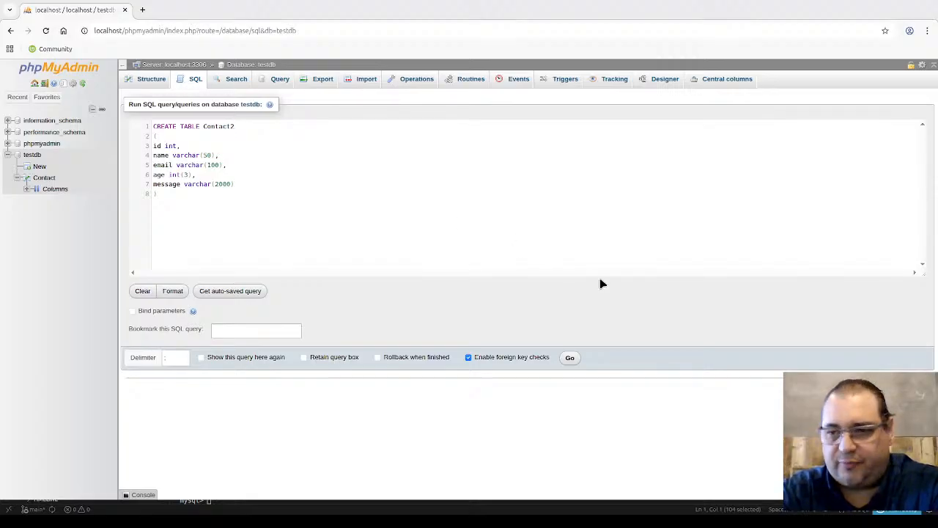
pyautogui.click(569, 358)
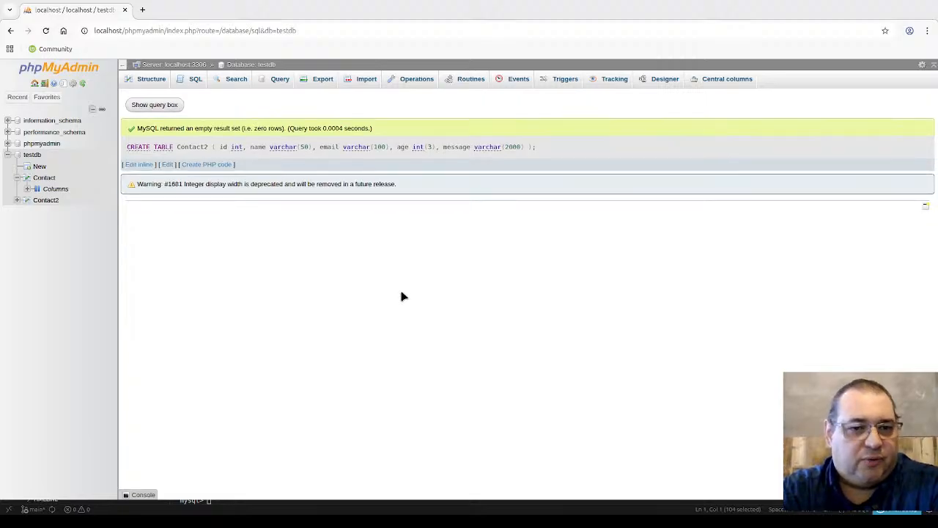
pyautogui.click(16, 200)
# Step: List the columns of Contact2 and Contact, and view Contact's structure and empty rows
pyautogui.click(53, 203)
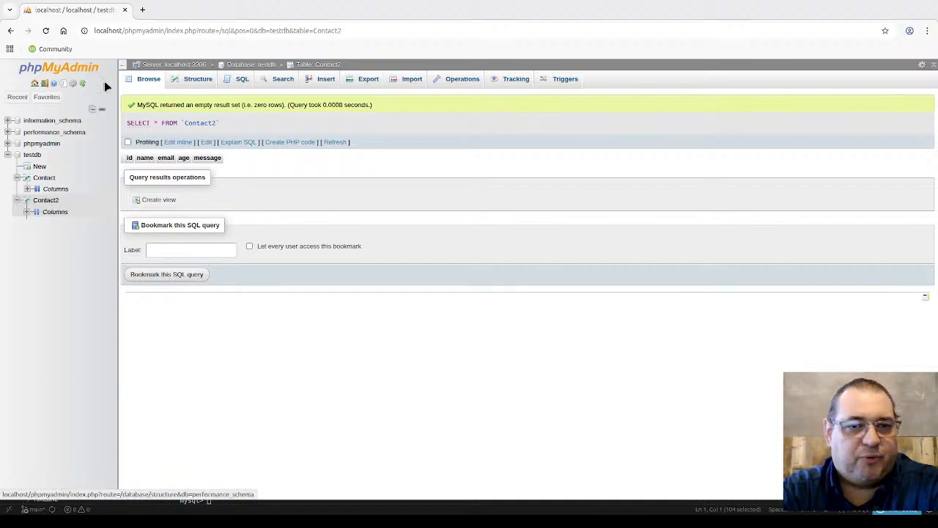
pyautogui.click(48, 31)
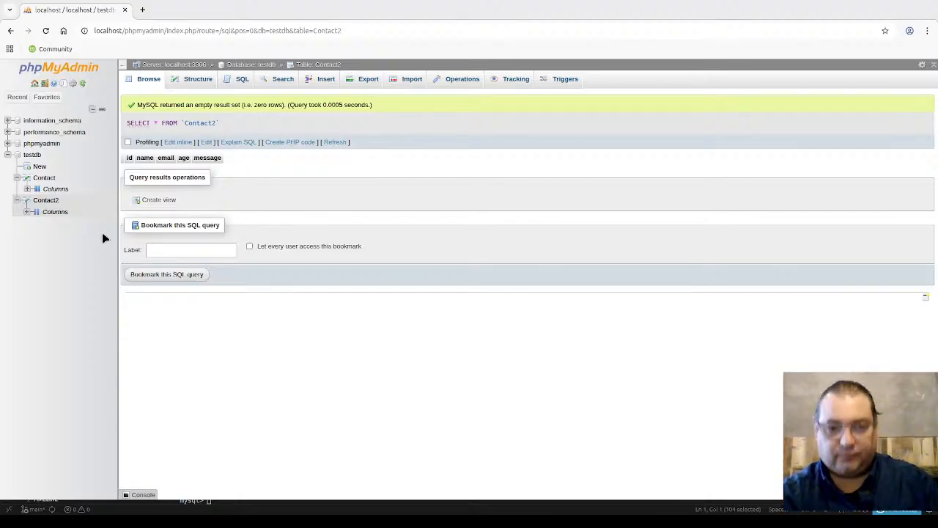
pyautogui.click(26, 211)
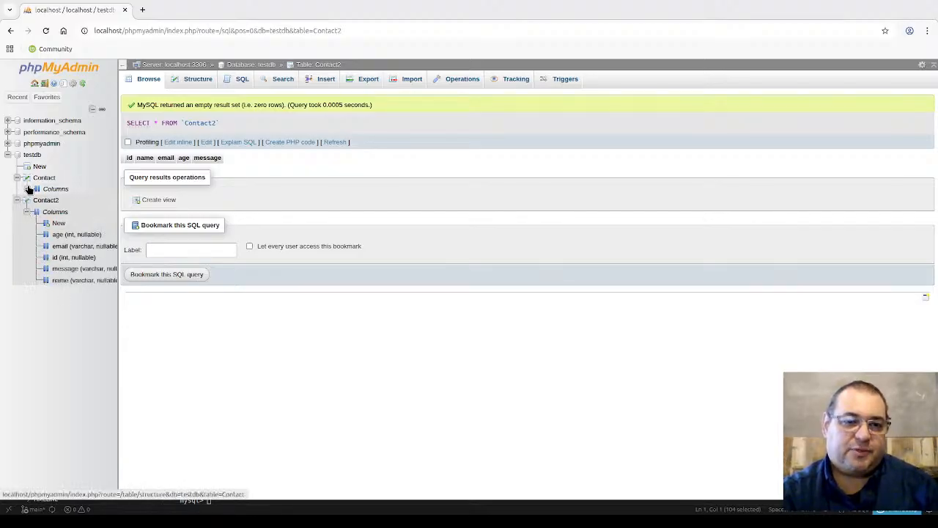
pyautogui.click(27, 189)
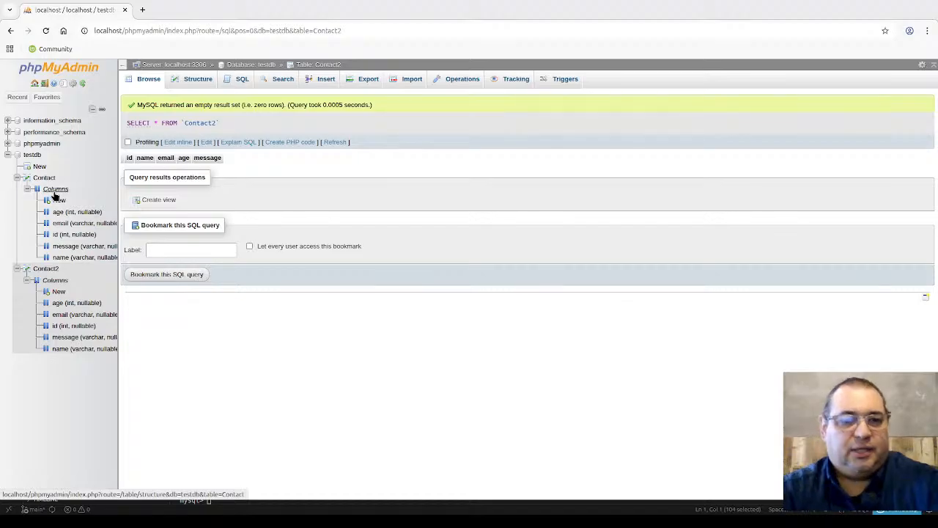
pyautogui.click(50, 192)
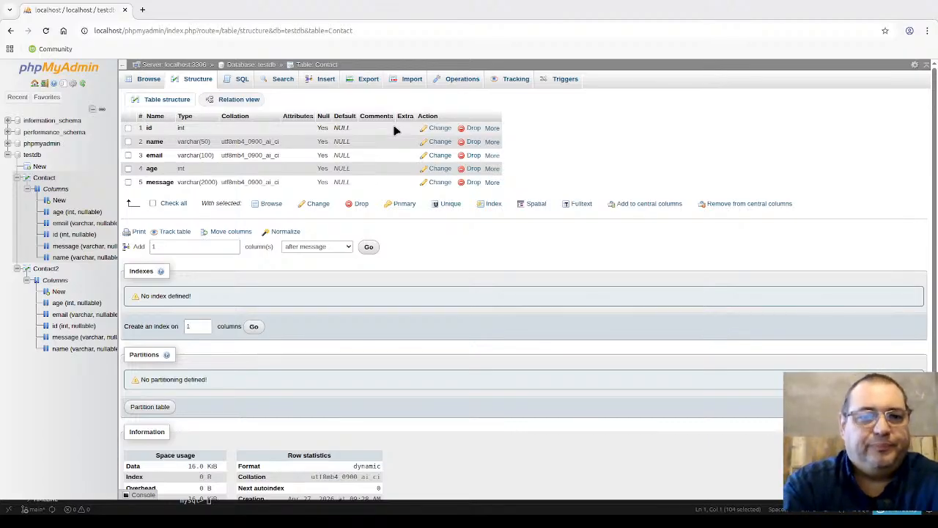
pyautogui.click(43, 177)
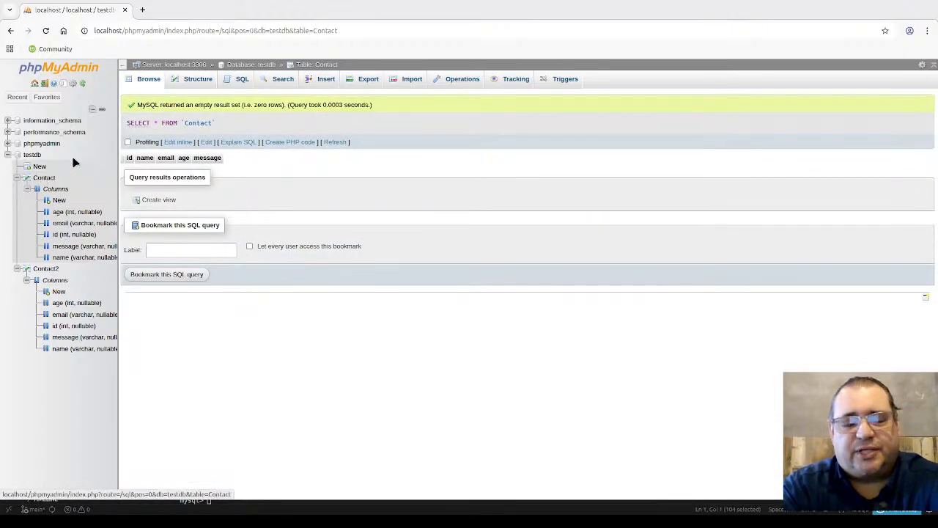
pyautogui.click(249, 81)
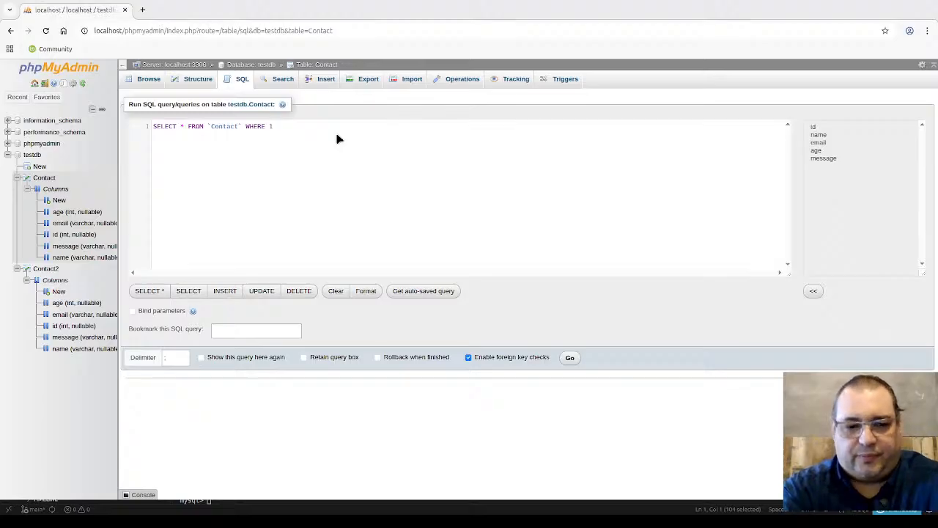
# Step: Replace the default query with INSERT INTO TABLE_NAME VALUES(value1, value2, value3,...)
pyautogui.hotkey('ctrl', 'a')
pyautogui.press('BackSpace')
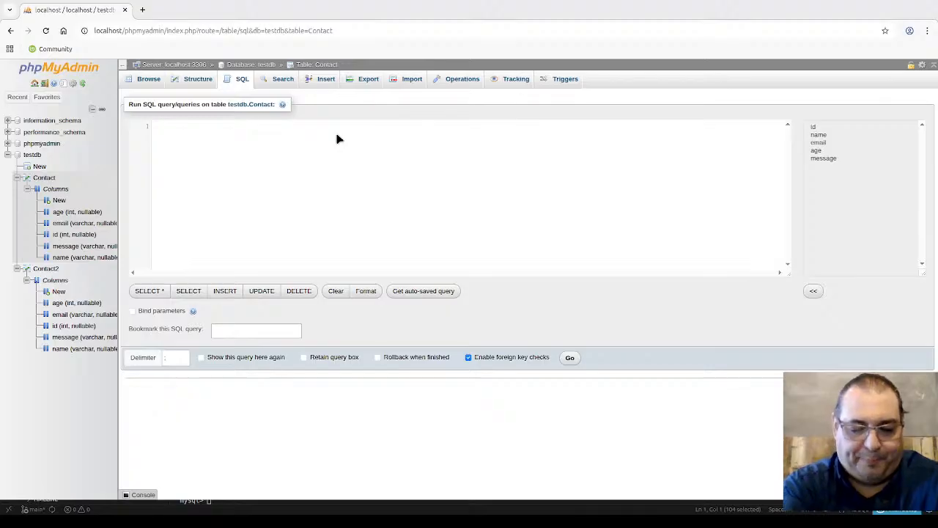
pyautogui.write('in')
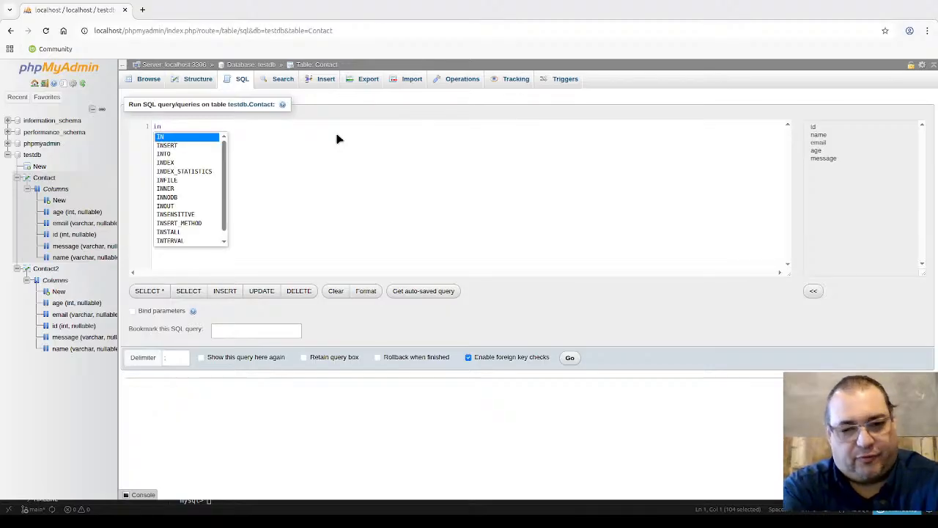
pyautogui.press('BackSpace')
pyautogui.press('BackSpace')
pyautogui.write('INSERT INT')
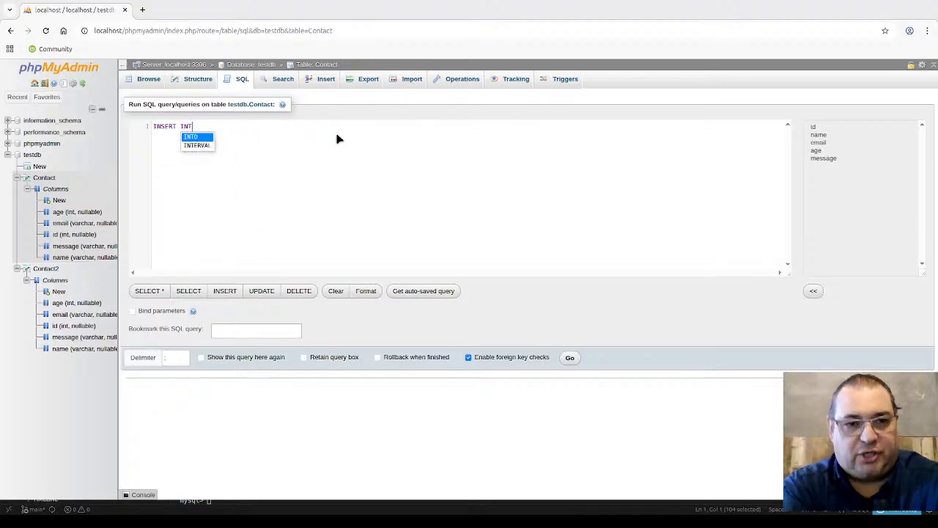
pyautogui.write('O ')
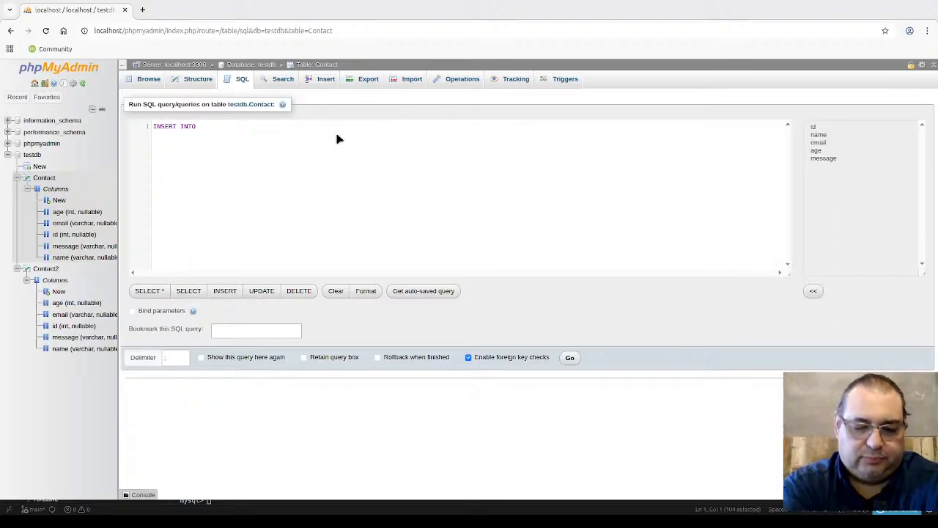
pyautogui.write('ta')
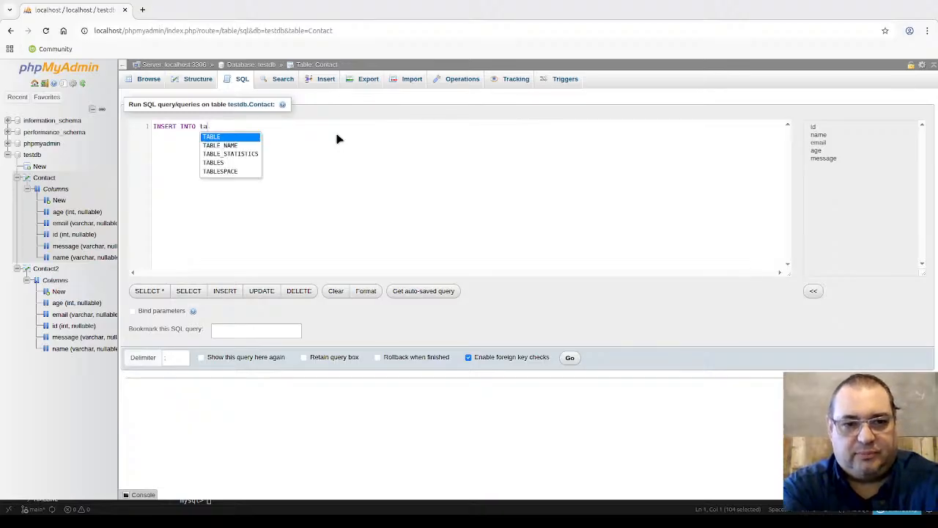
pyautogui.write('ble_')
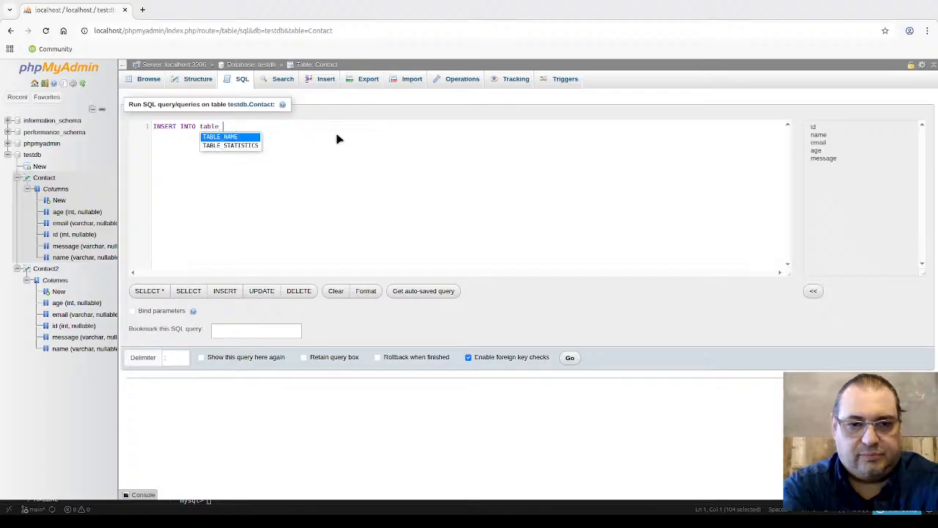
pyautogui.press('Return')
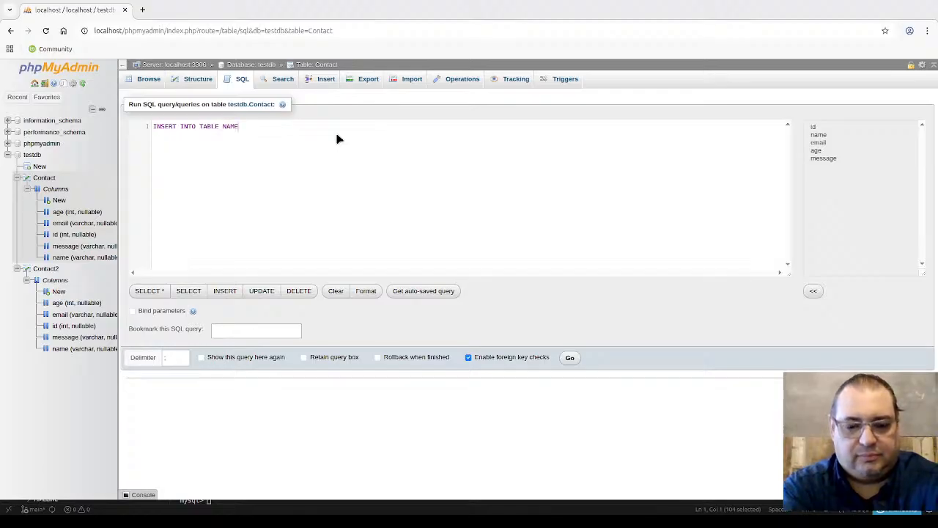
pyautogui.write('VA')
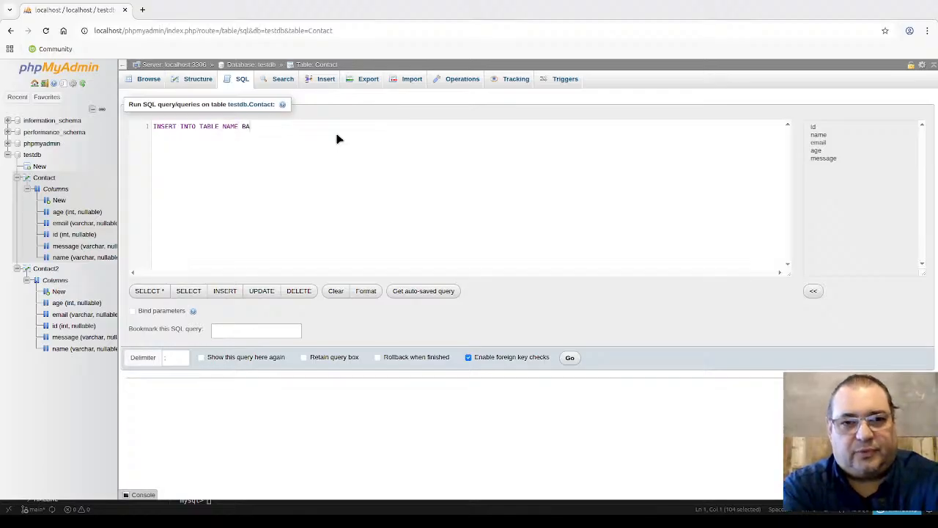
pyautogui.write('LUES')
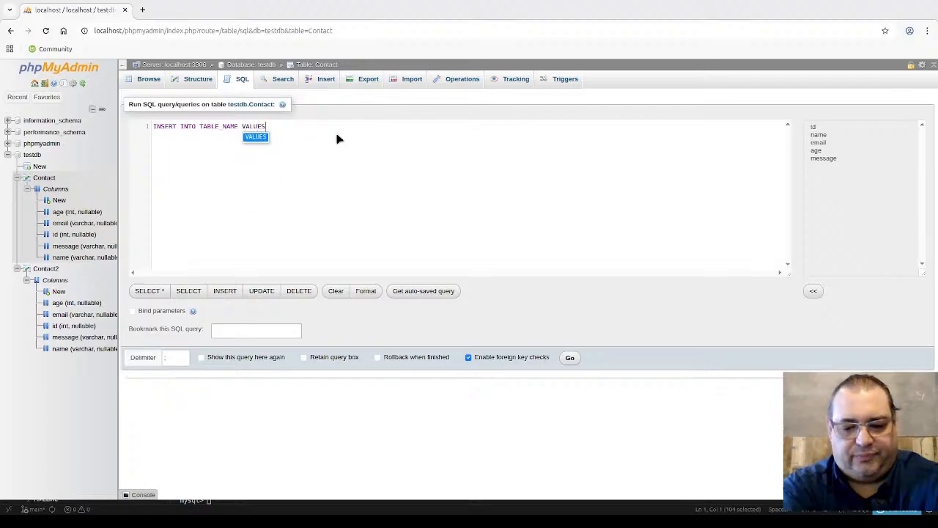
pyautogui.write('(')
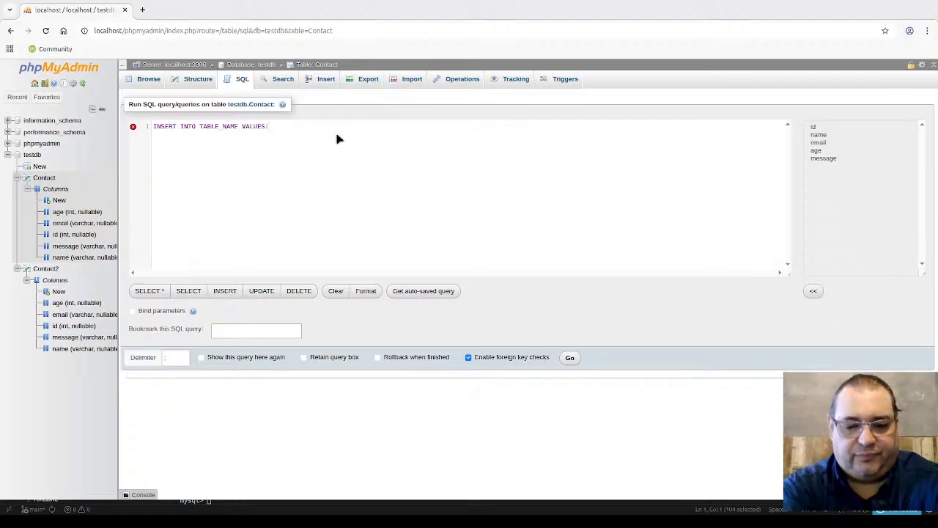
pyautogui.write('value1,')
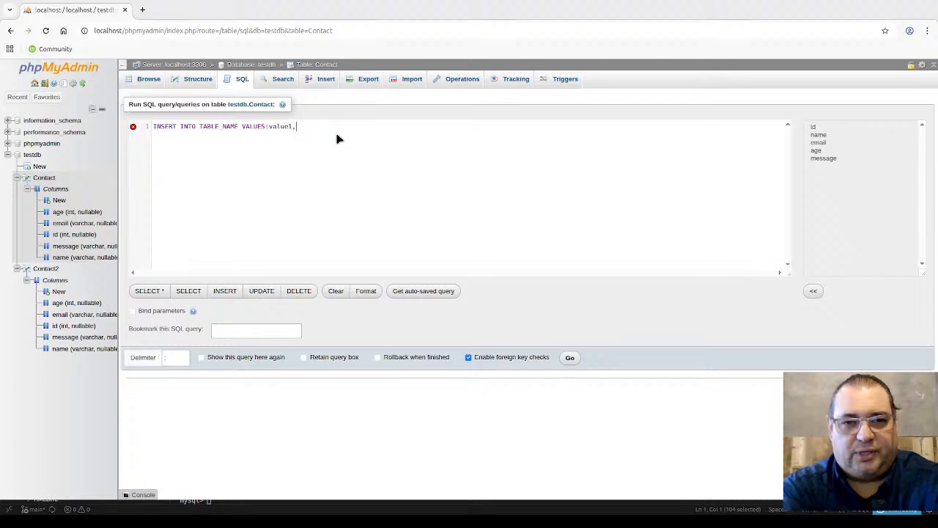
pyautogui.write(' value')
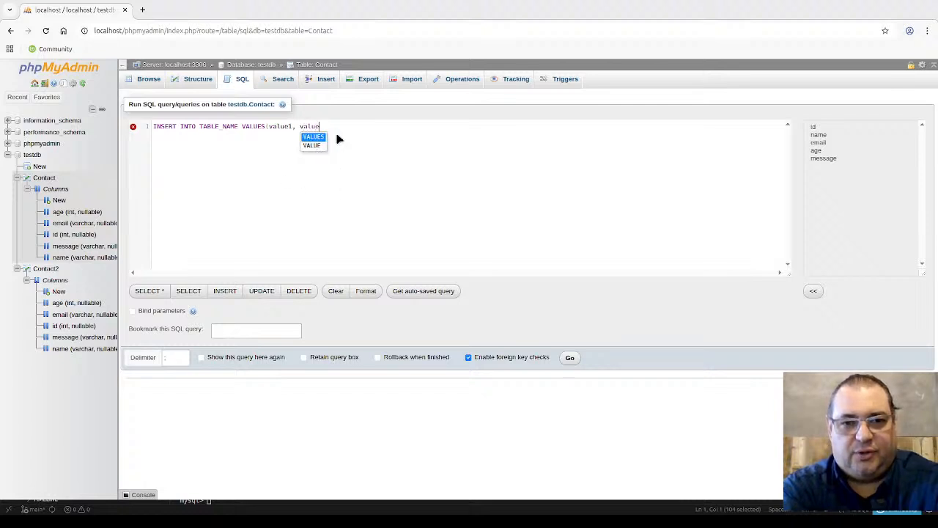
pyautogui.write('2,')
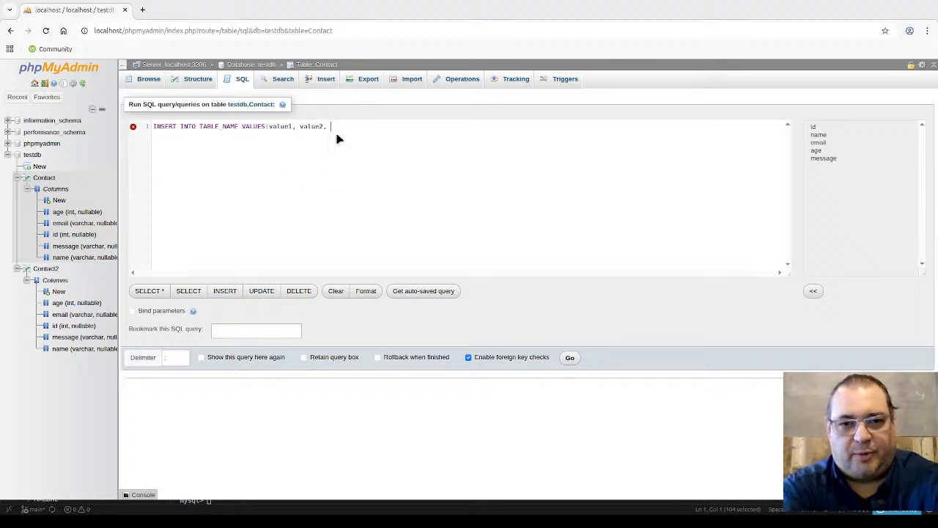
pyautogui.write(' value3')
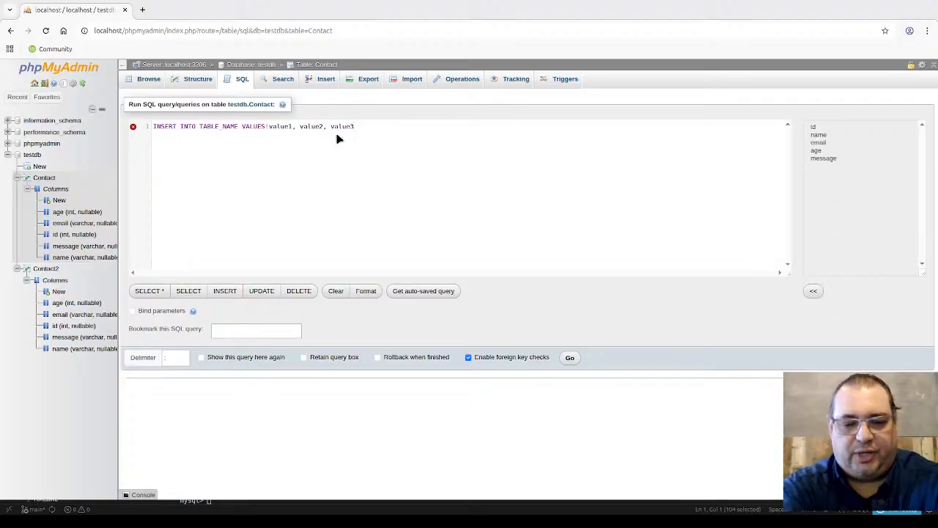
pyautogui.write(',...)')
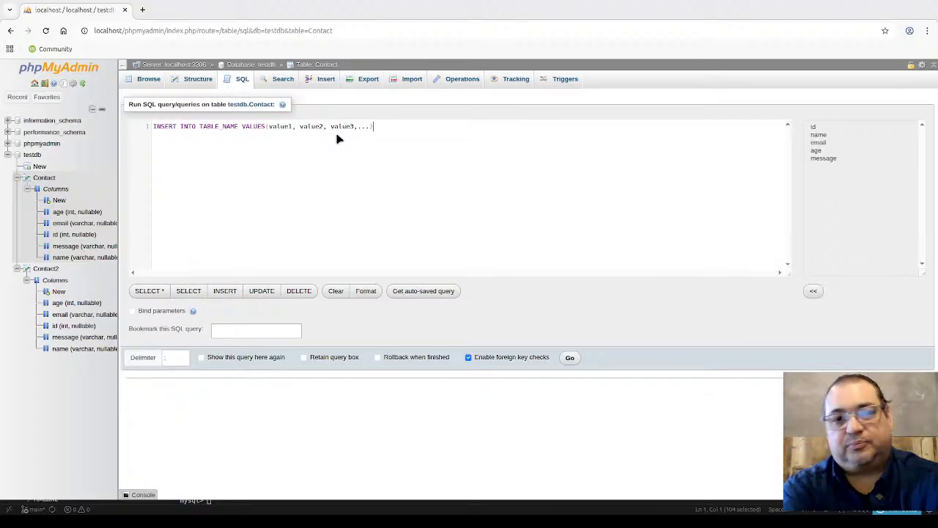
# Step: Add the line INSERT INTO TABLE_NAME (column1, column3, column5,...) VALUES (value1, value2, value3...)
pyautogui.press('Return')
pyautogui.press('Return')
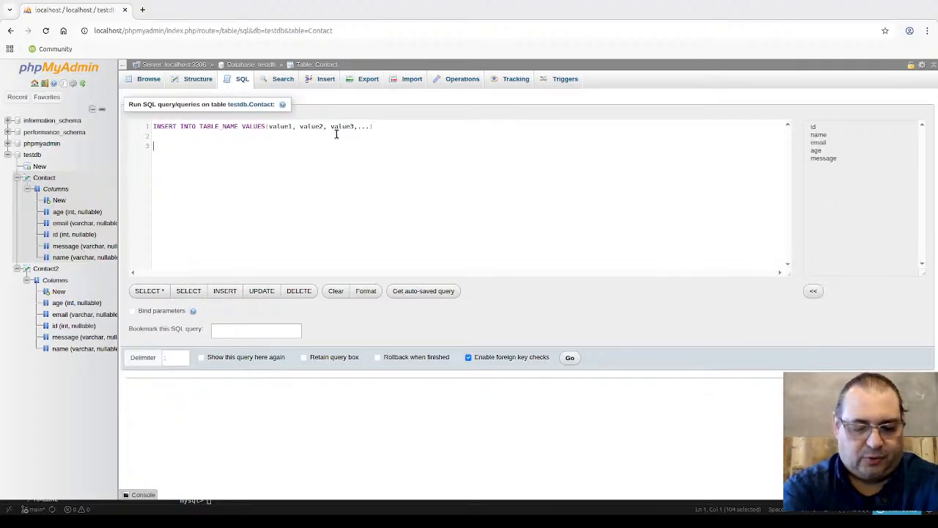
pyautogui.write('INSERT IN')
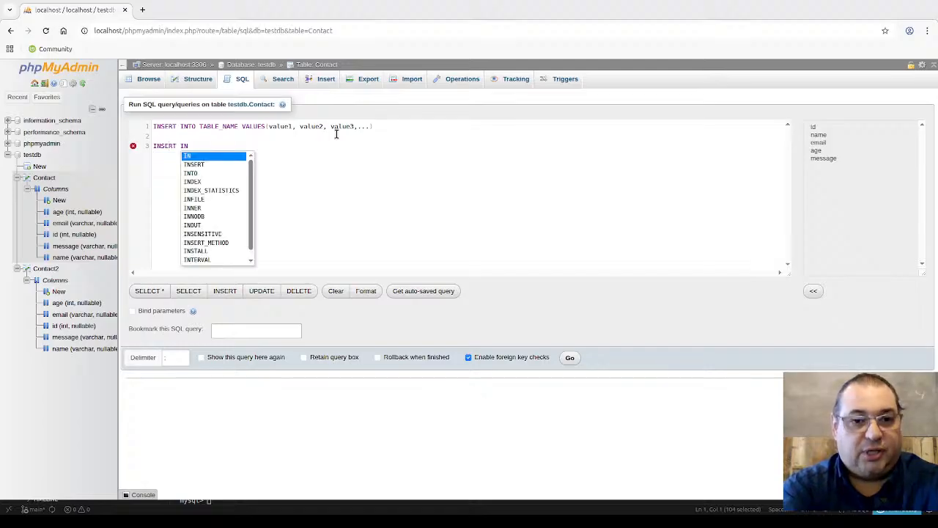
pyautogui.write('TO ')
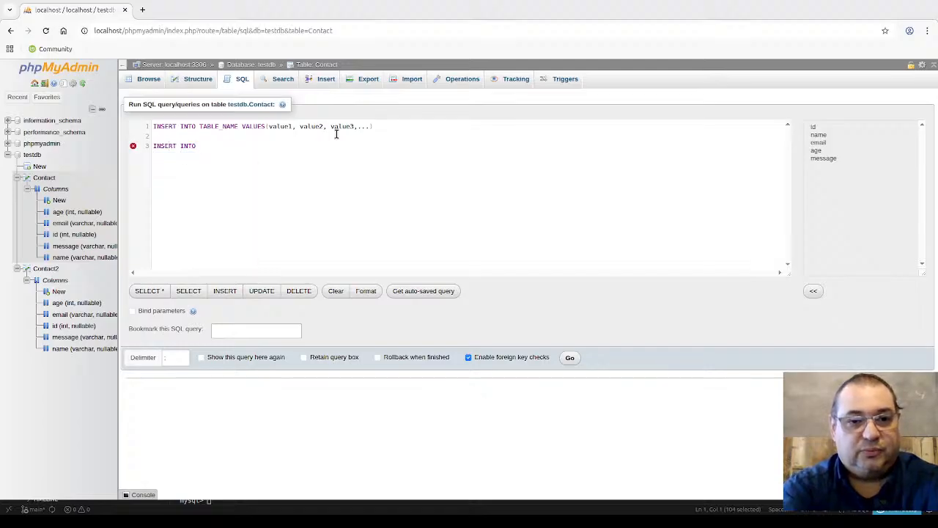
pyautogui.write('table')
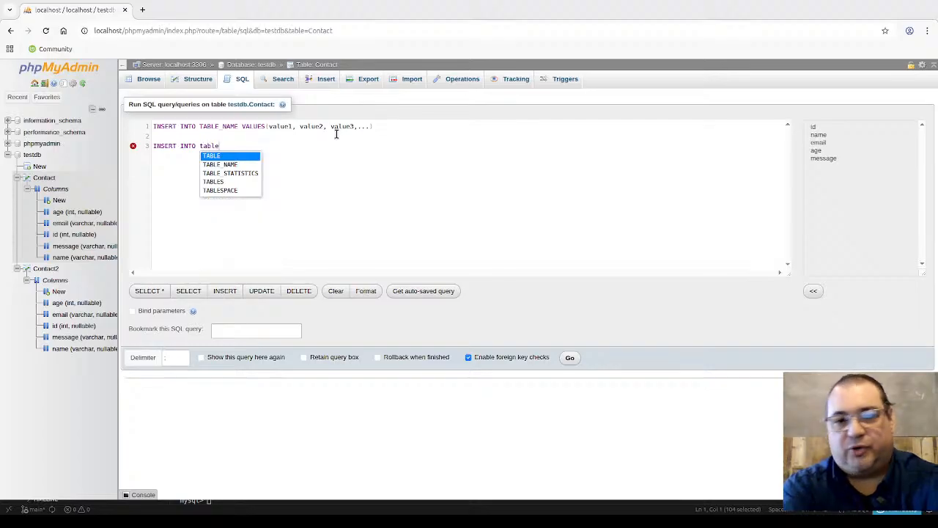
pyautogui.press('Down')
pyautogui.press('Return')
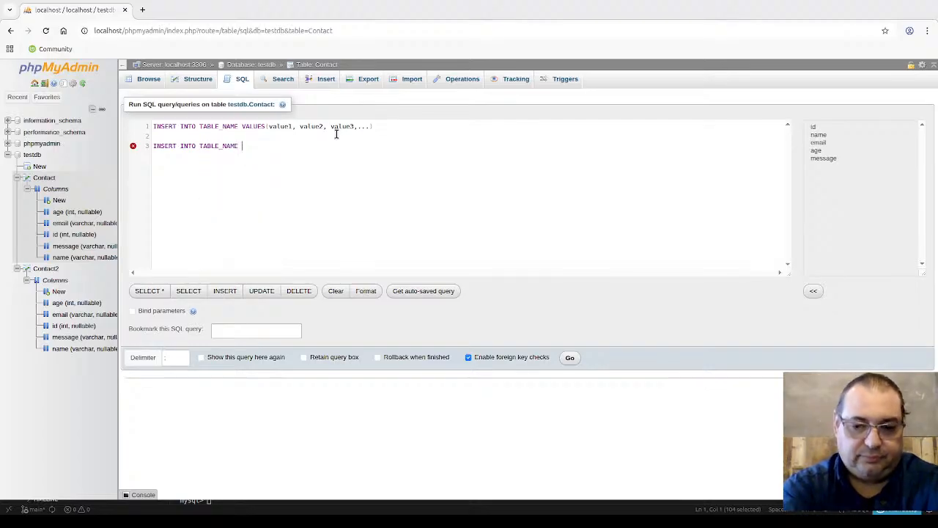
pyautogui.write('(columns')
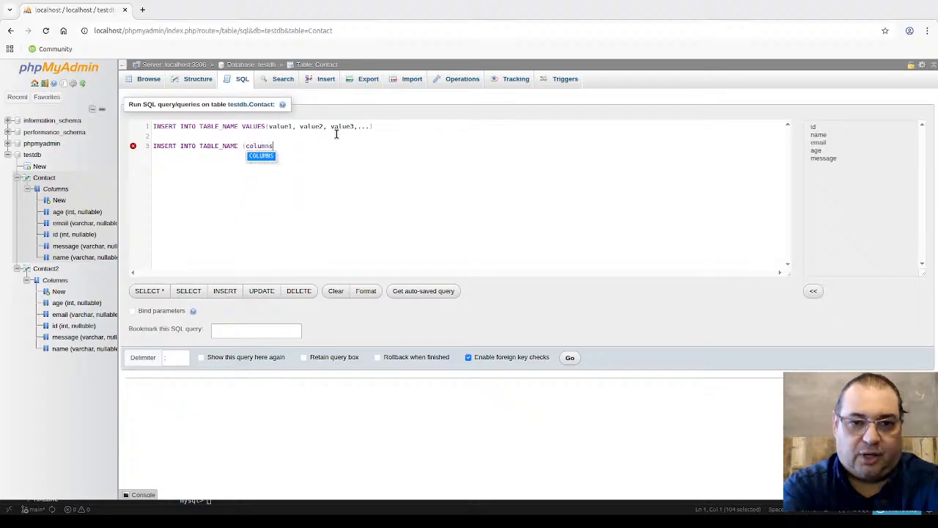
pyautogui.press('BackSpace')
pyautogui.write('1, ')
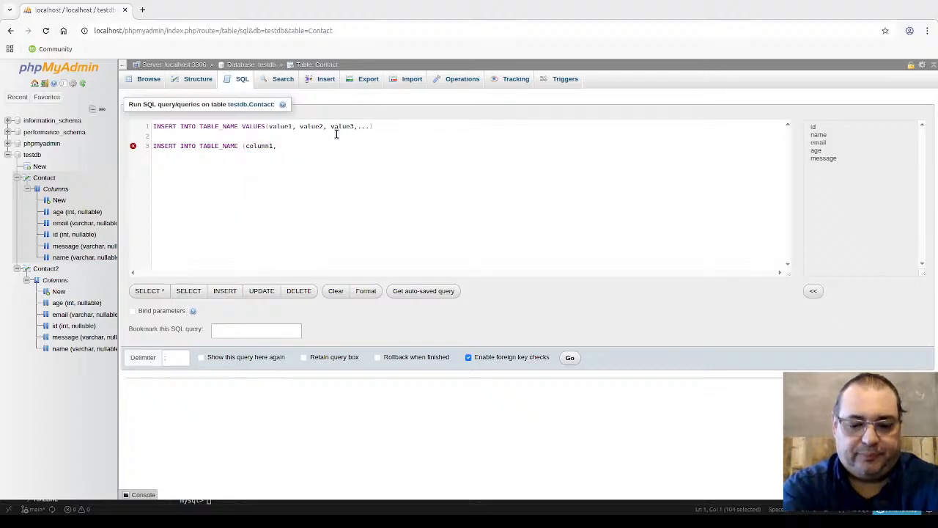
pyautogui.write('colum')
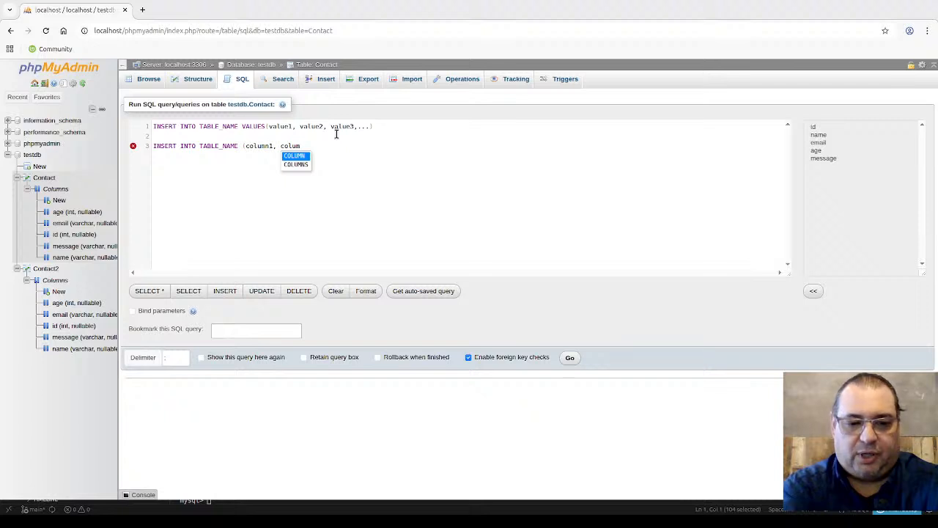
pyautogui.write('n2, ')
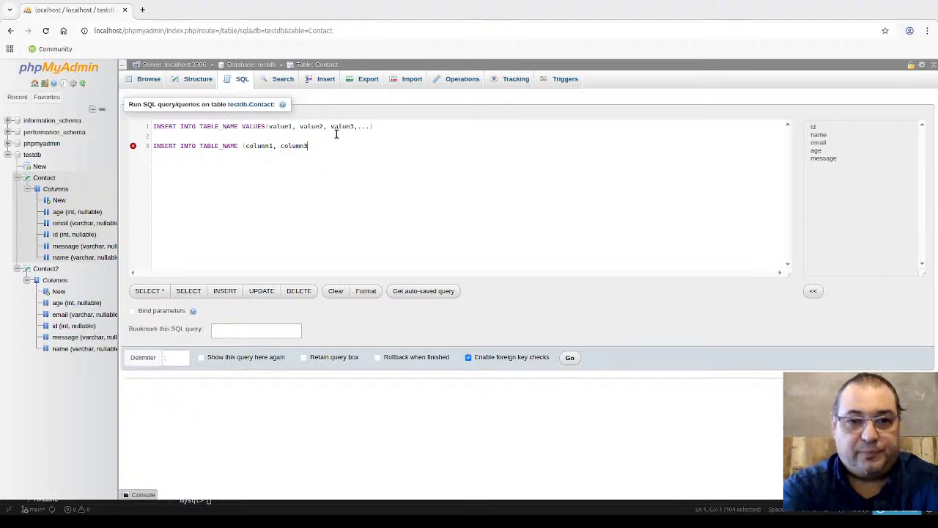
pyautogui.write('column')
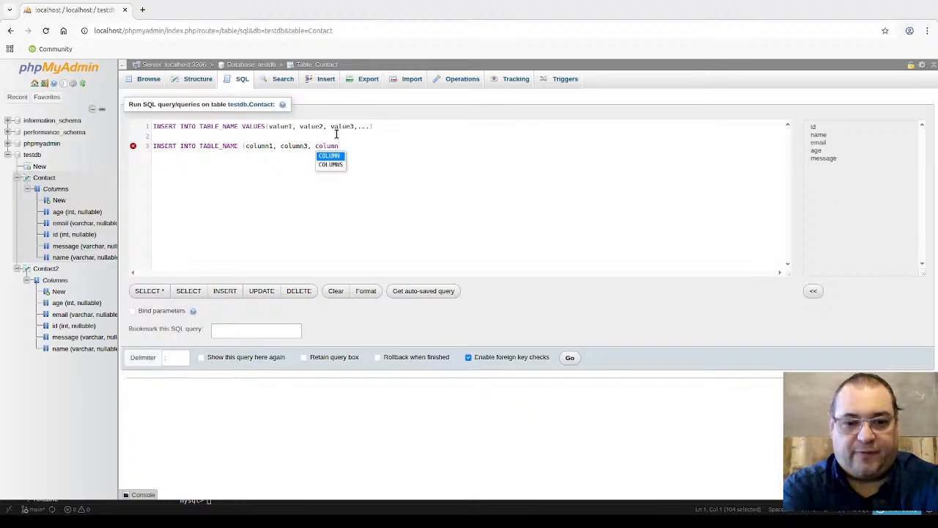
pyautogui.write('3,...')
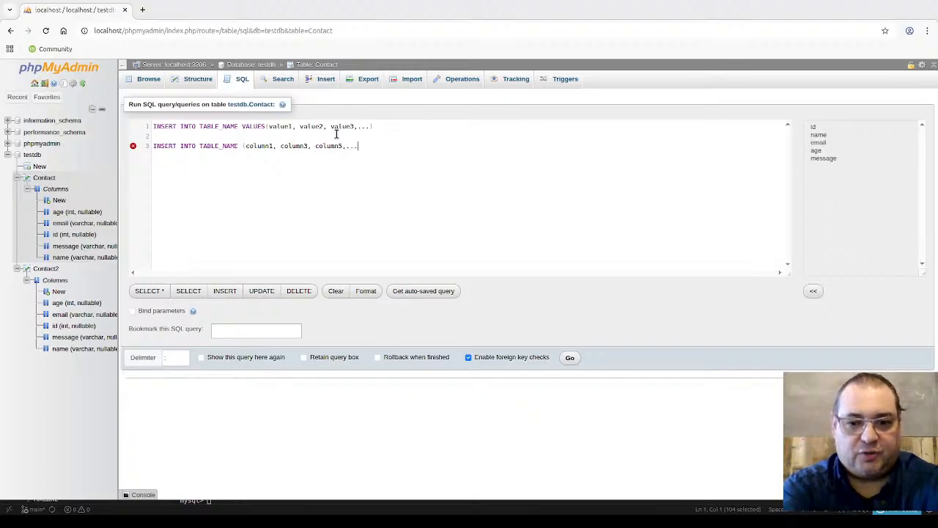
pyautogui.write(') va')
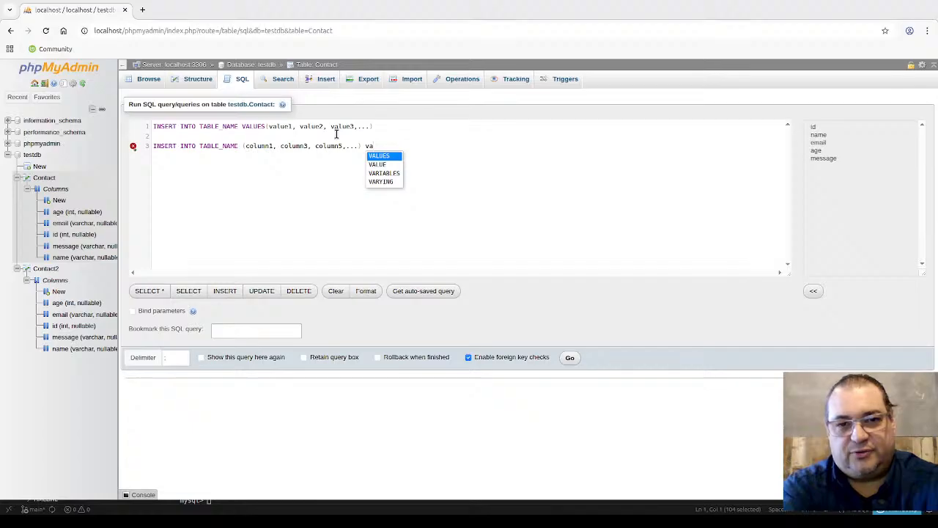
pyautogui.press('Return')
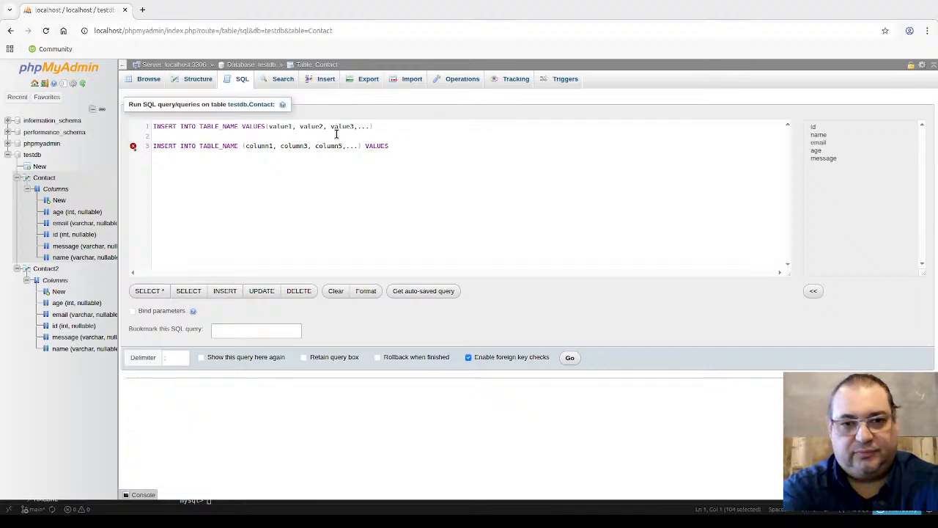
pyautogui.write('(value')
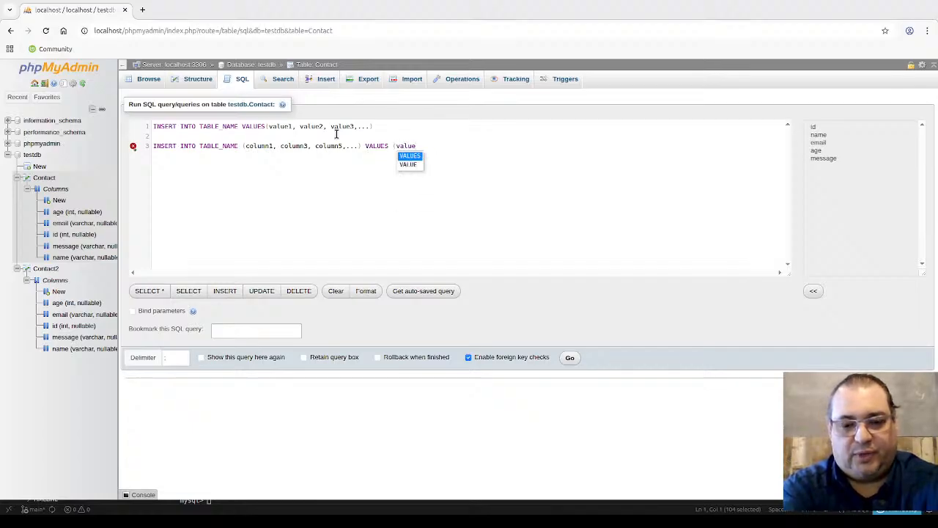
pyautogui.write('1, valu')
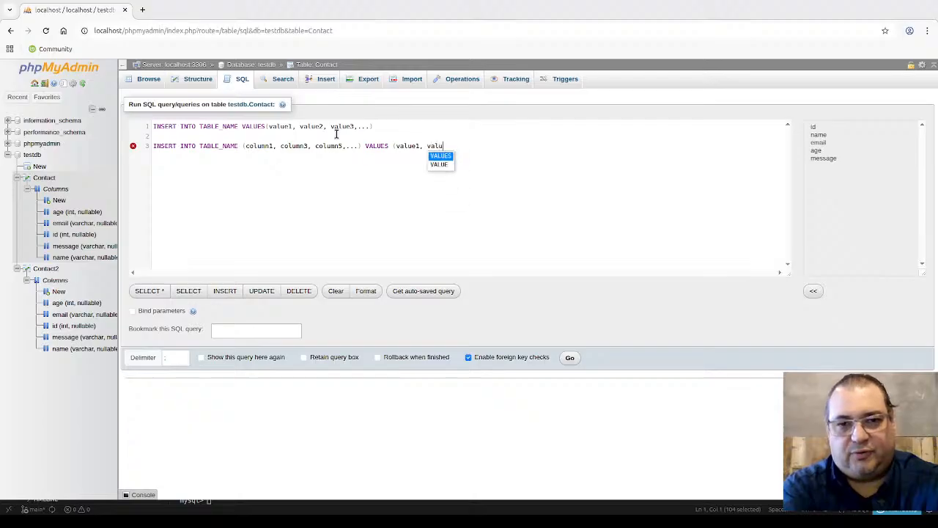
pyautogui.write('e2')
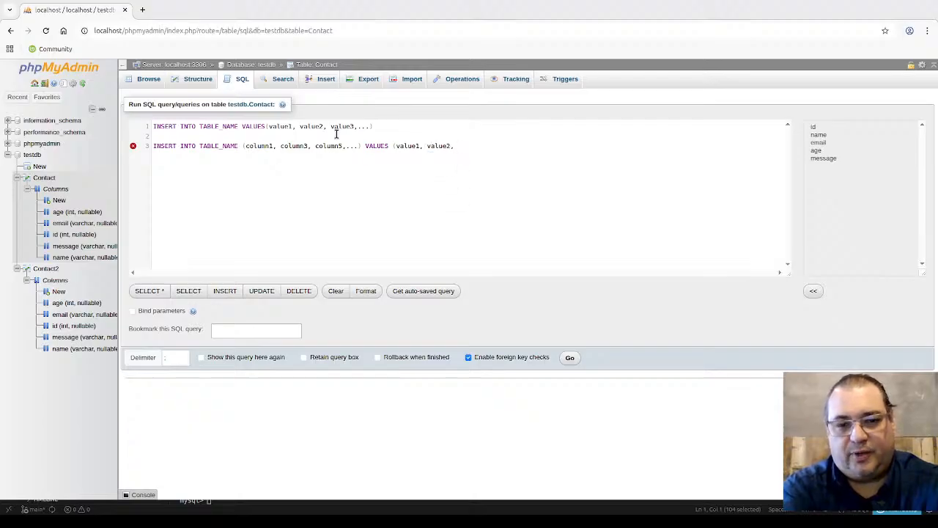
pyautogui.write(', value')
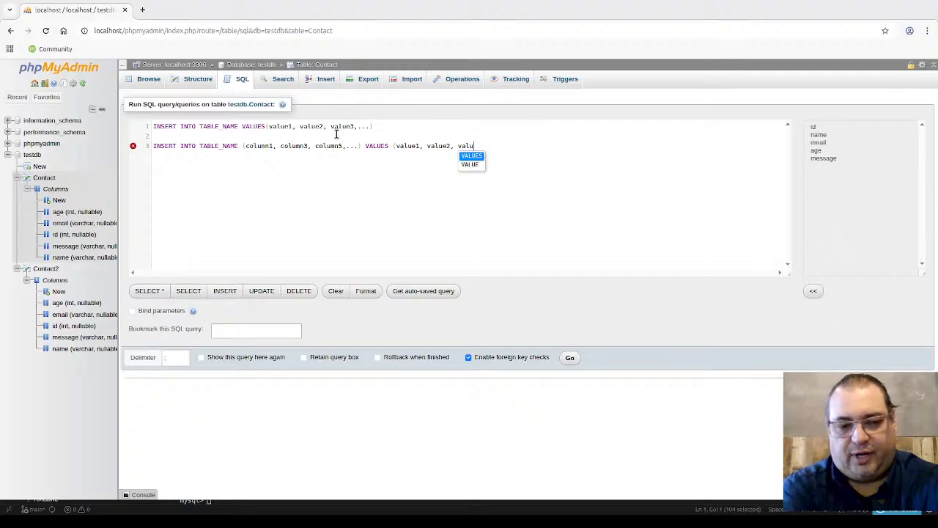
pyautogui.write('3')
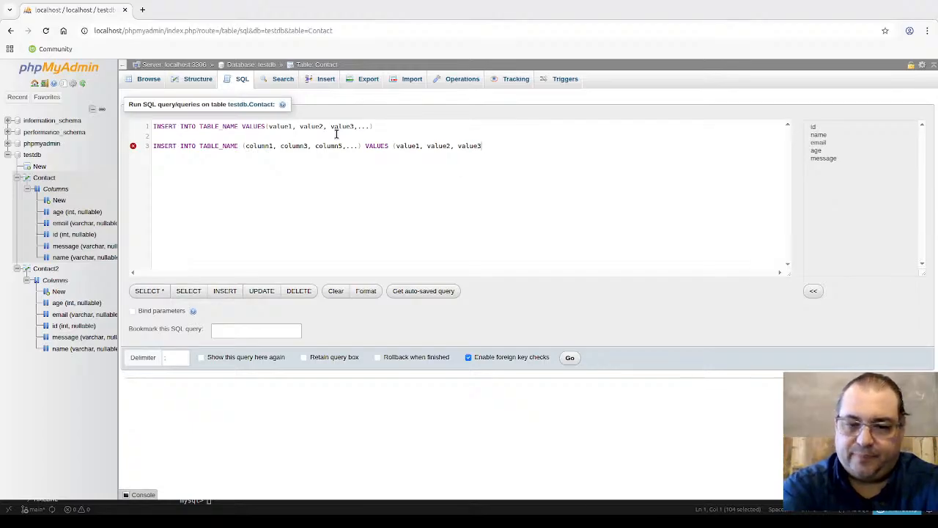
pyautogui.write(',...)')
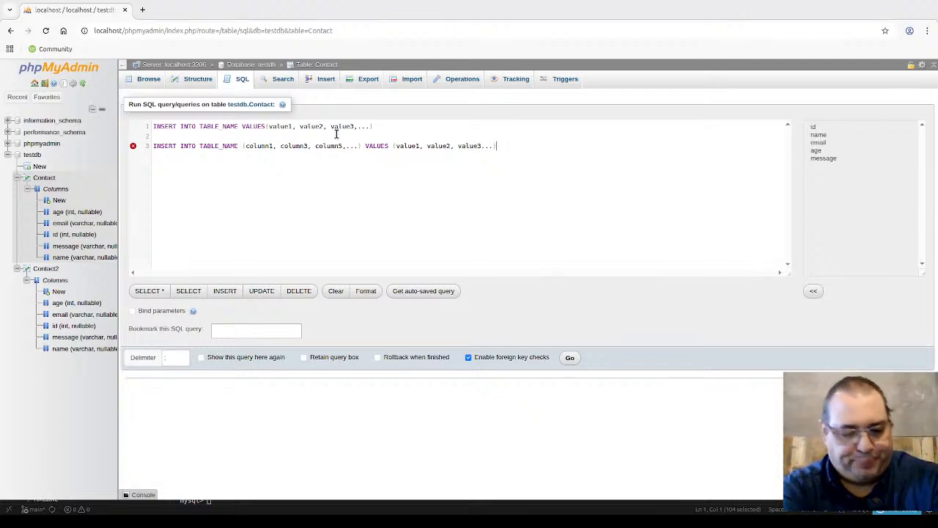
pyautogui.hotkey('ctrl', 'a')
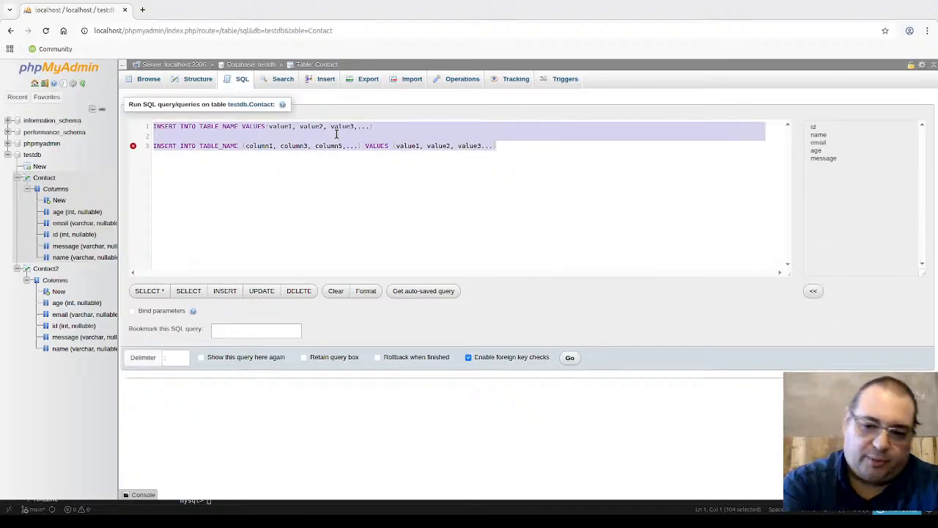
# Step: Replace the template with INSERT INTO Contact values(1, a name, an e-mail, 30, 'Feedback message');
pyautogui.press('BackSpace')
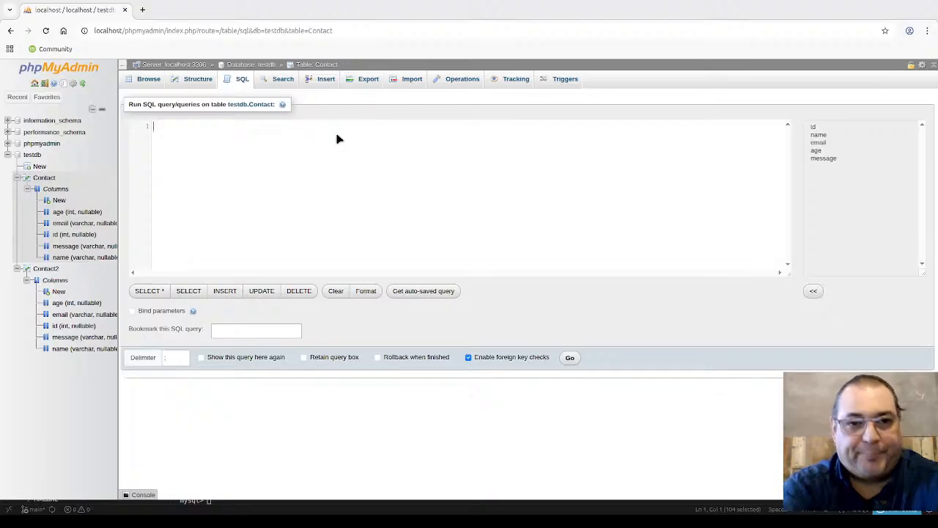
pyautogui.write('INSE')
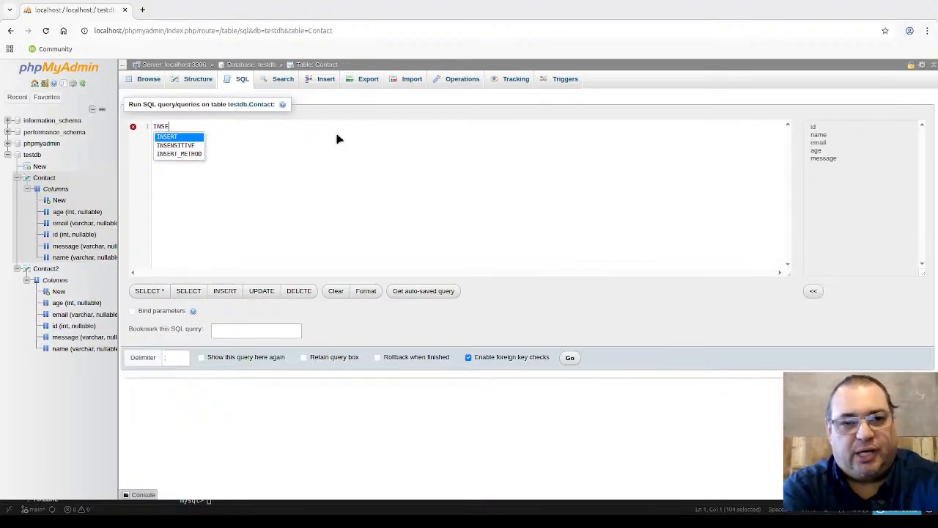
pyautogui.write('RT INTO')
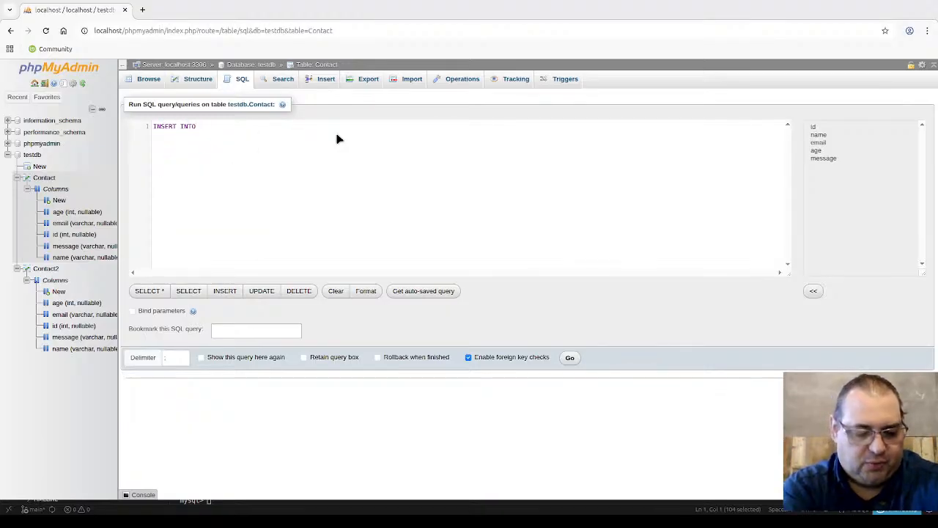
pyautogui.write(' conta')
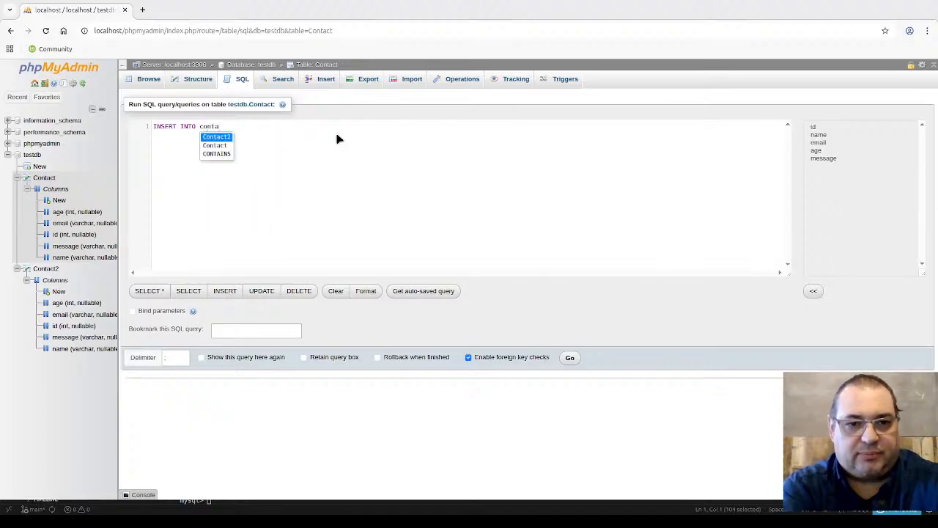
pyautogui.press('Down')
pyautogui.press('Return')
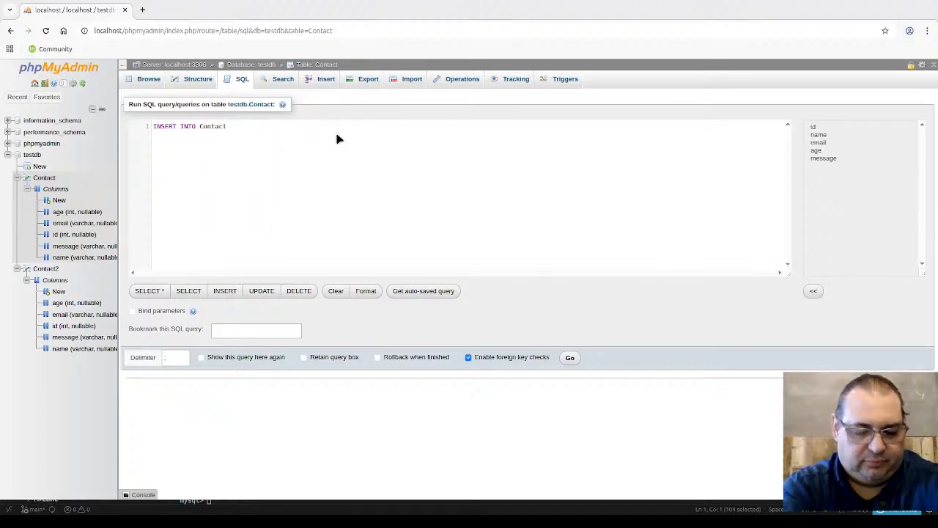
pyautogui.write('values')
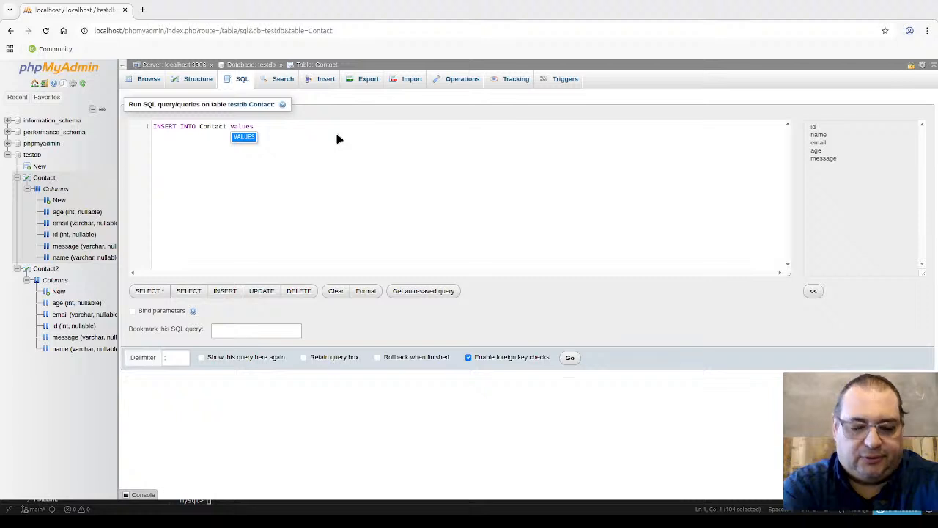
pyautogui.write('(1,')
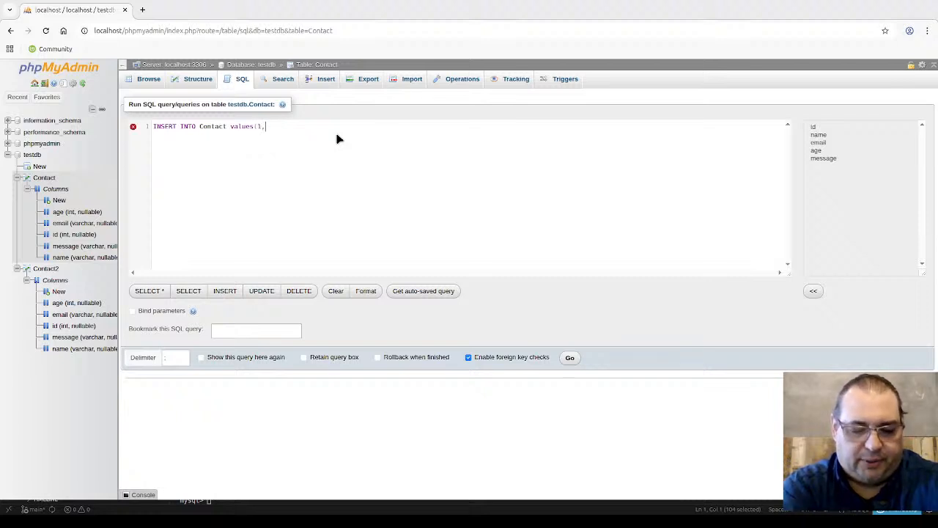
pyautogui.write("'")
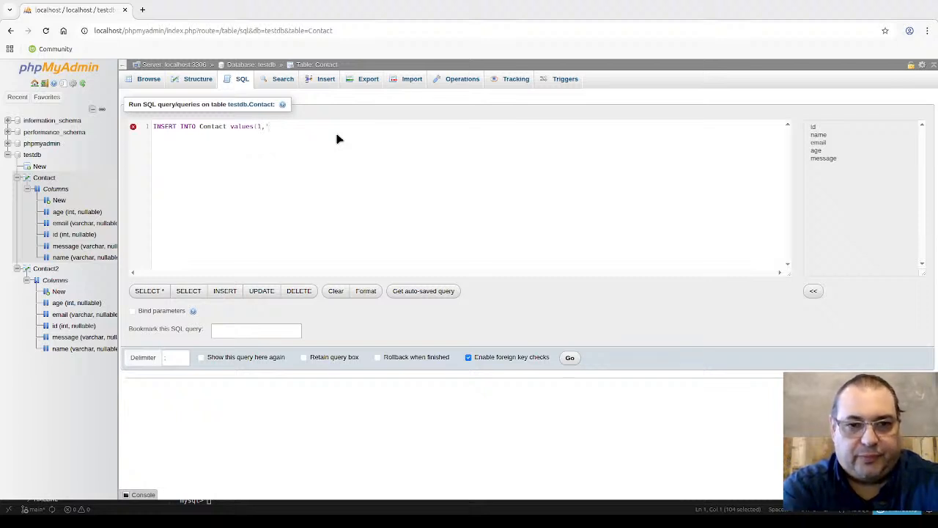
pyautogui.write('Saad')
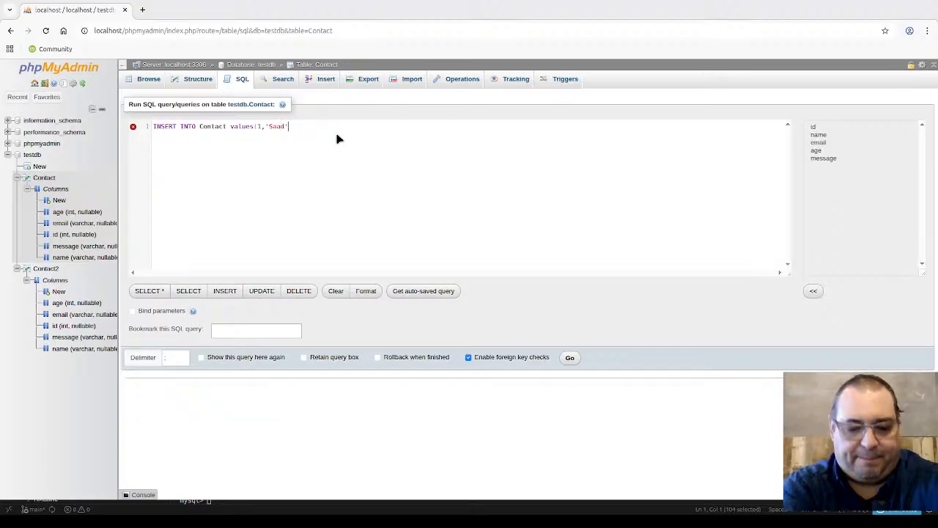
pyautogui.write("', '")
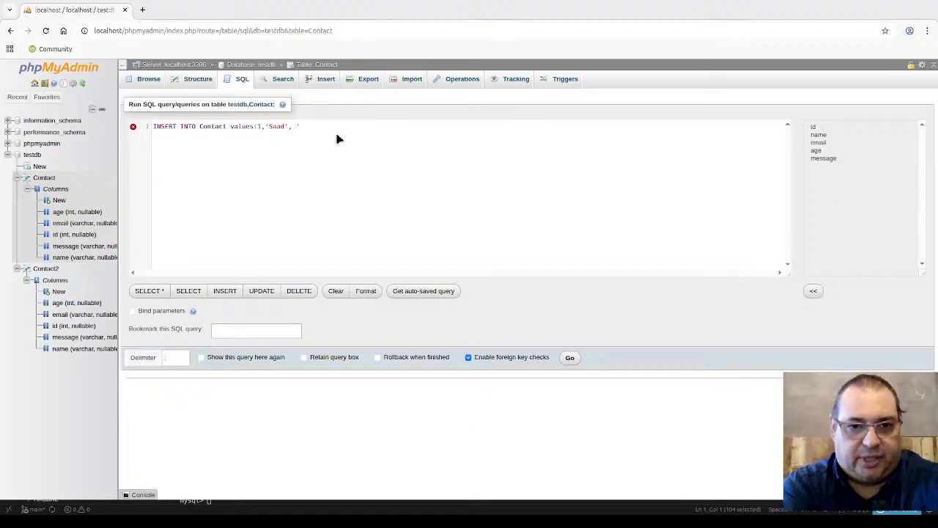
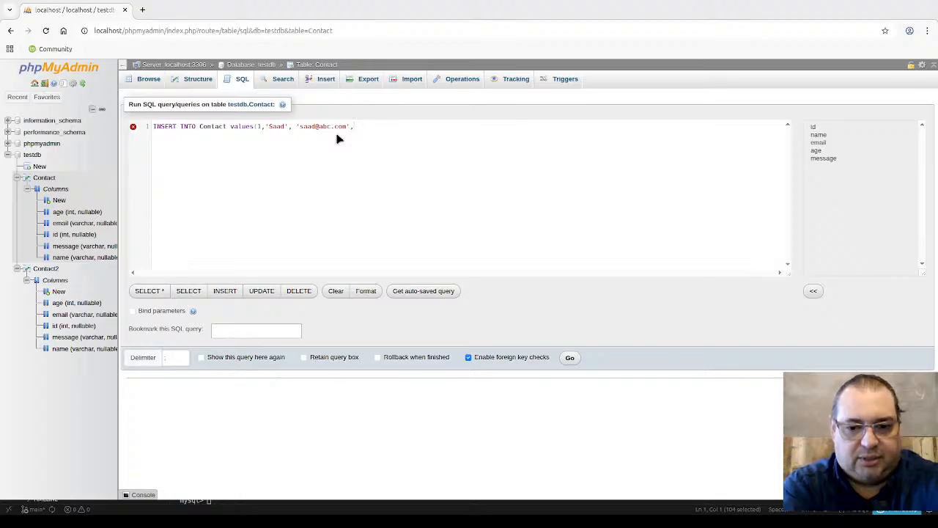
pyautogui.write("30,'")
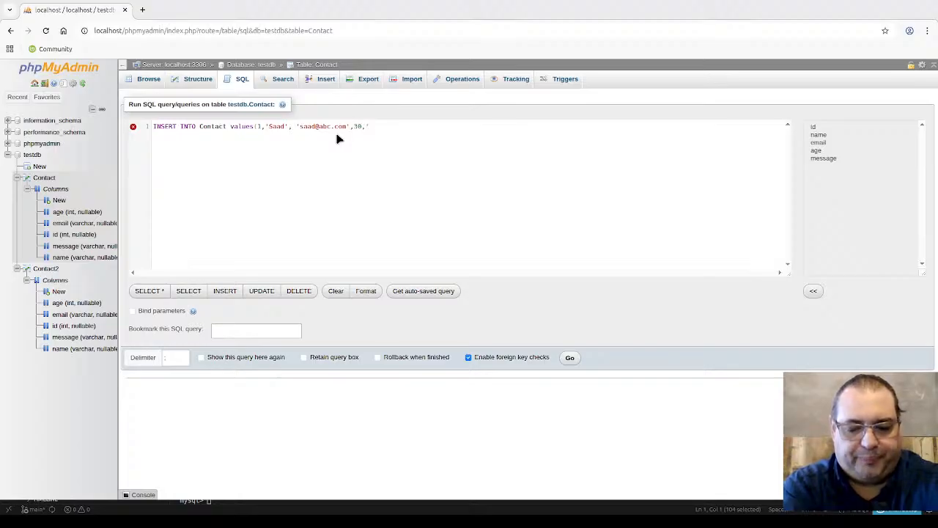
pyautogui.write('Feedback')
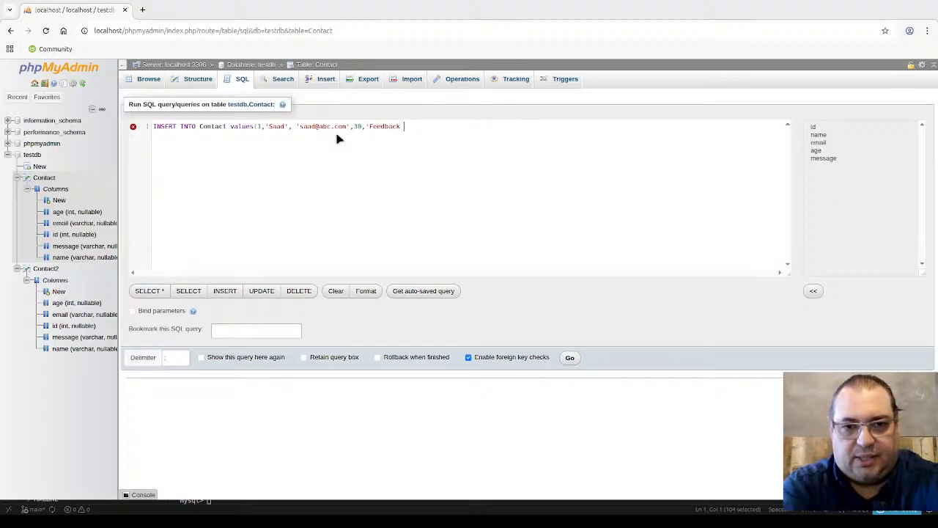
pyautogui.write(" message'")
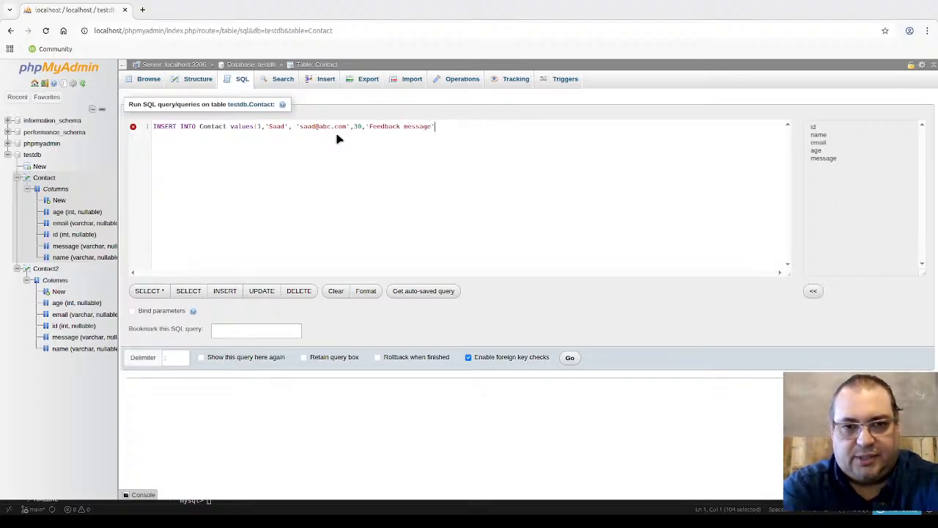
pyautogui.write(');')
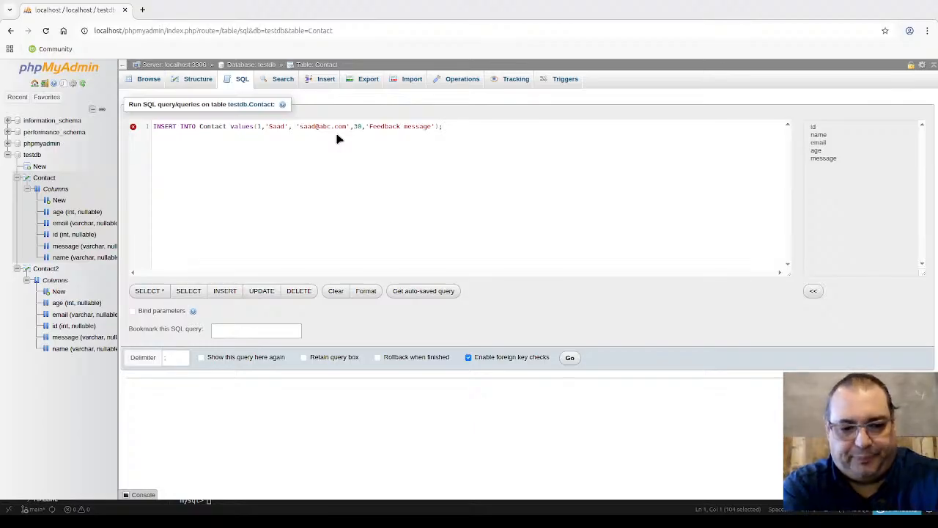
# Step: Duplicate the INSERT statement onto two more lines below it
pyautogui.hotkey('ctrl', 'a')
pyautogui.hotkey('ctrl', 'c')
pyautogui.press('Right')
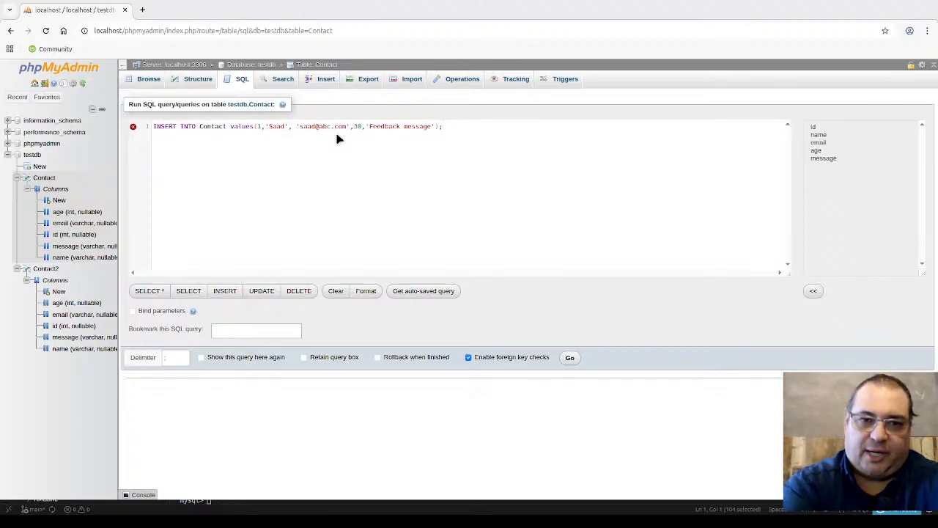
pyautogui.press('Return')
pyautogui.hotkey('ctrl', 'v')
pyautogui.press('Return')
pyautogui.hotkey('ctrl', 'v')
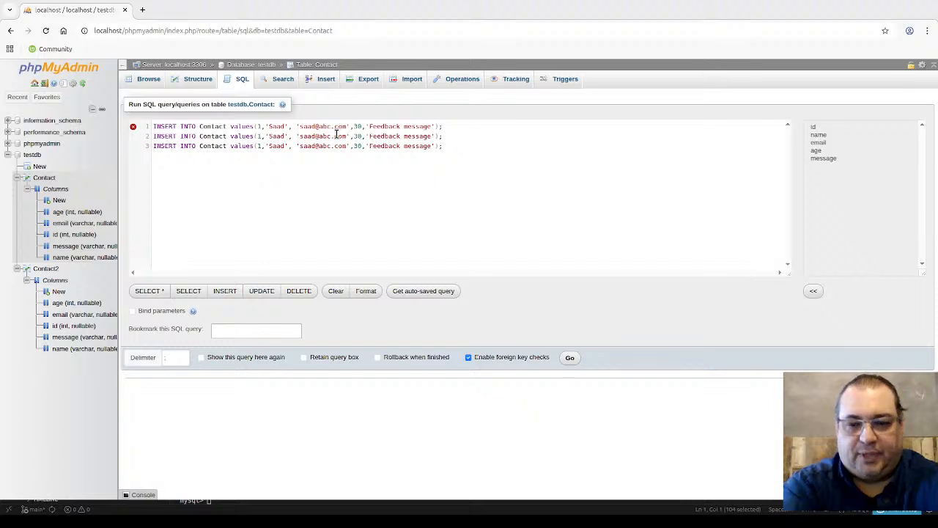
# Step: Change the second statement's id to 2 and replace its name with a different contact's name
pyautogui.press('Up')
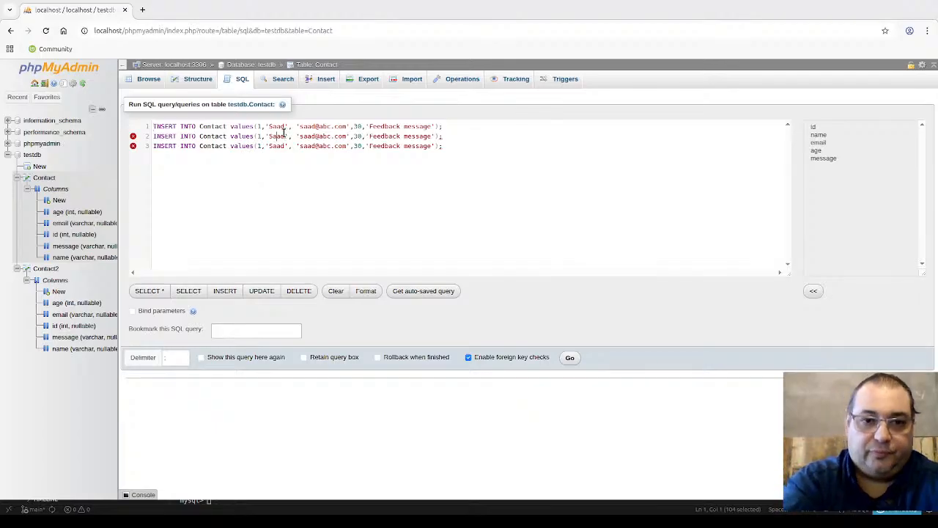
pyautogui.press('BackSpace')
pyautogui.write('2')
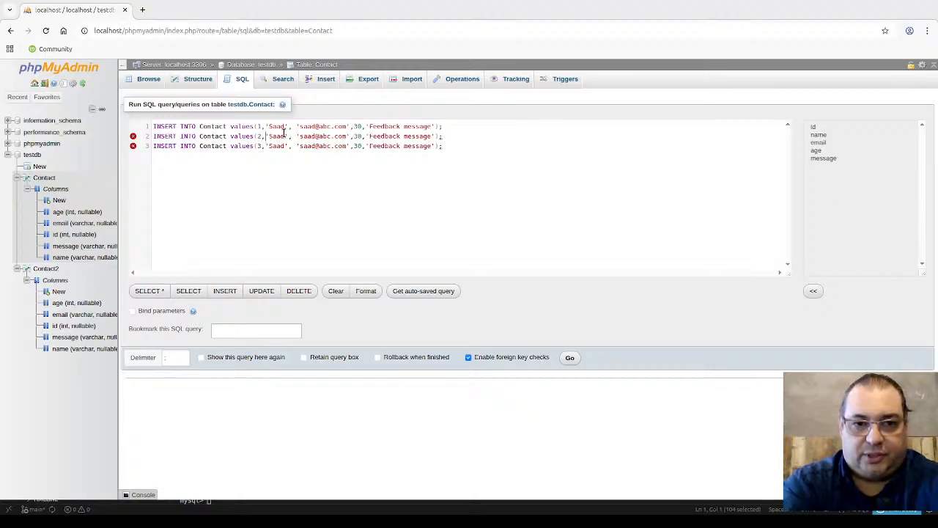
pyautogui.hotkey('shift', 'Right')
pyautogui.hotkey('shift', 'Right')
pyautogui.hotkey('shift', 'Right')
pyautogui.hotkey('shift', 'Right')
pyautogui.hotkey('shift', 'Right')
pyautogui.hotkey('shift', 'Right')
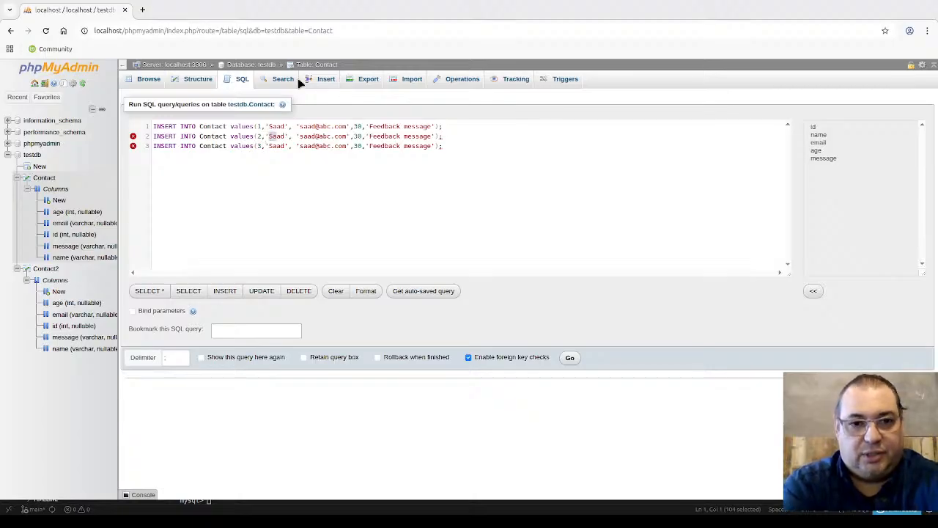
pyautogui.hotkey('shift', 'Left')
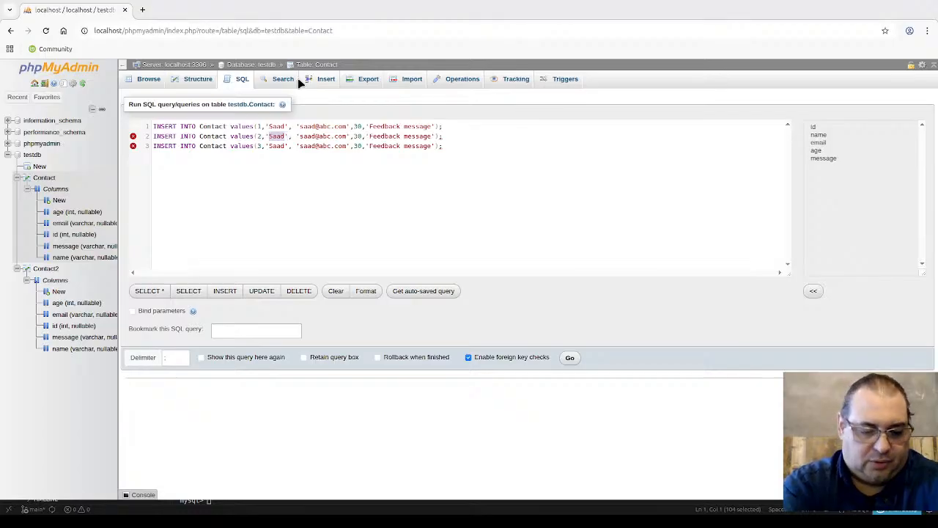
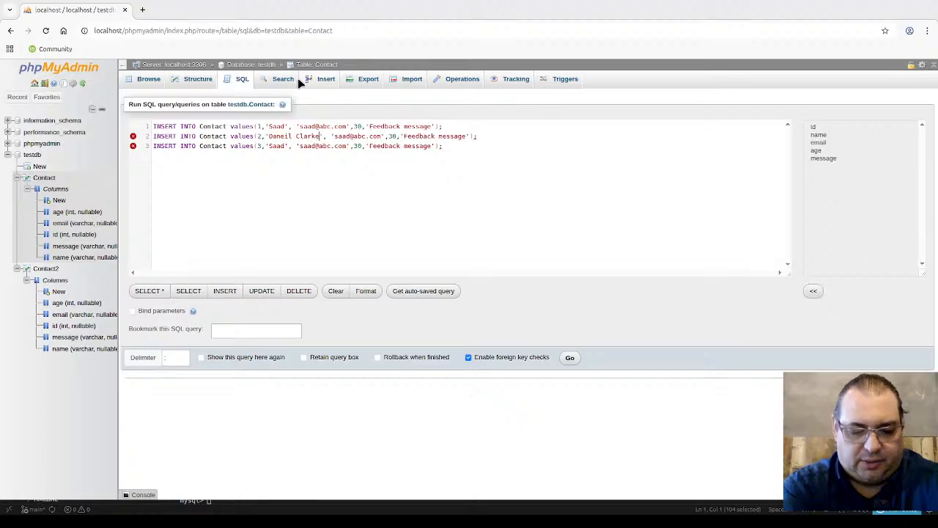
# Step: Give line 2 a new e-mail address, age 25 and the message 'This is a comment'
pyautogui.hotkey('shift', 'Right')
pyautogui.hotkey('shift', 'Right')
pyautogui.hotkey('shift', 'Right')
pyautogui.hotkey('shift', 'Right')
pyautogui.hotkey('shift', 'Right')
pyautogui.hotkey('shift', 'Right')
pyautogui.hotkey('shift', 'Right')
pyautogui.hotkey('shift', 'Right')
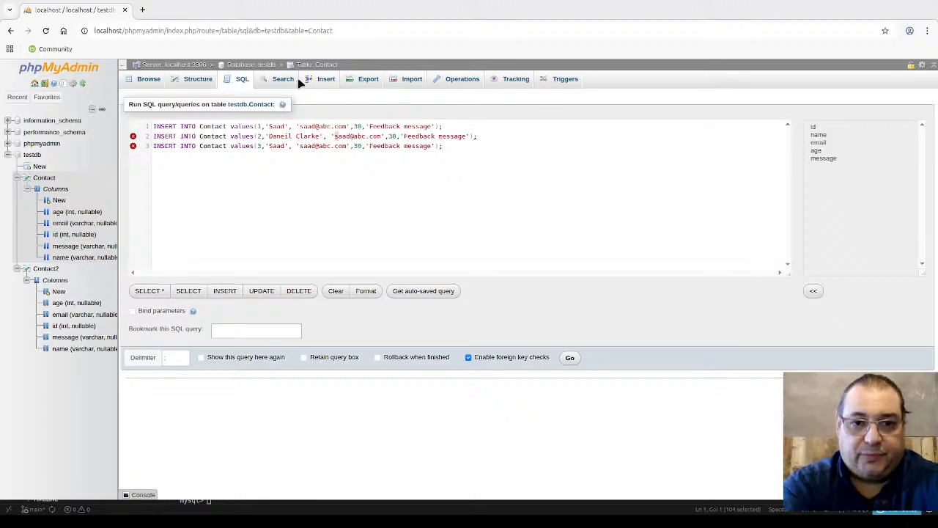
pyautogui.hotkey('shift', 'Right')
pyautogui.hotkey('shift', 'Right')
pyautogui.hotkey('shift', 'Right')
pyautogui.hotkey('shift', 'Right')
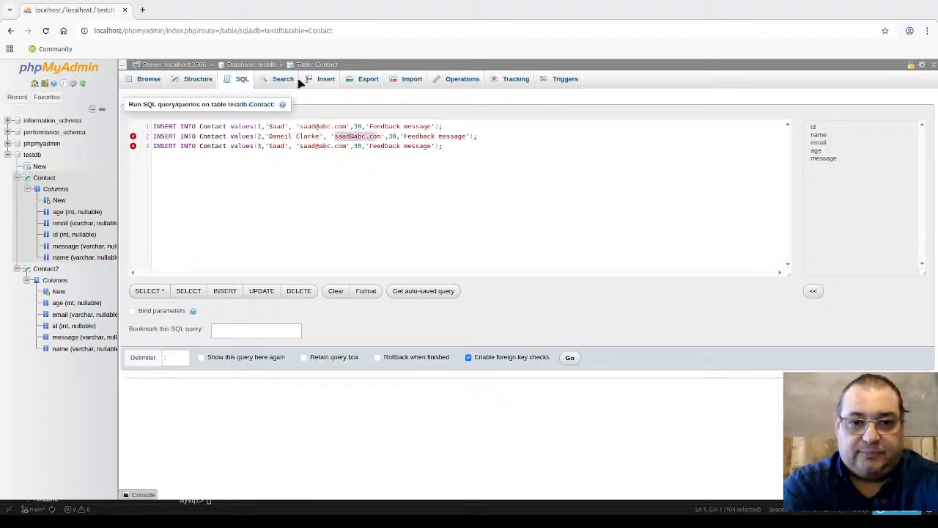
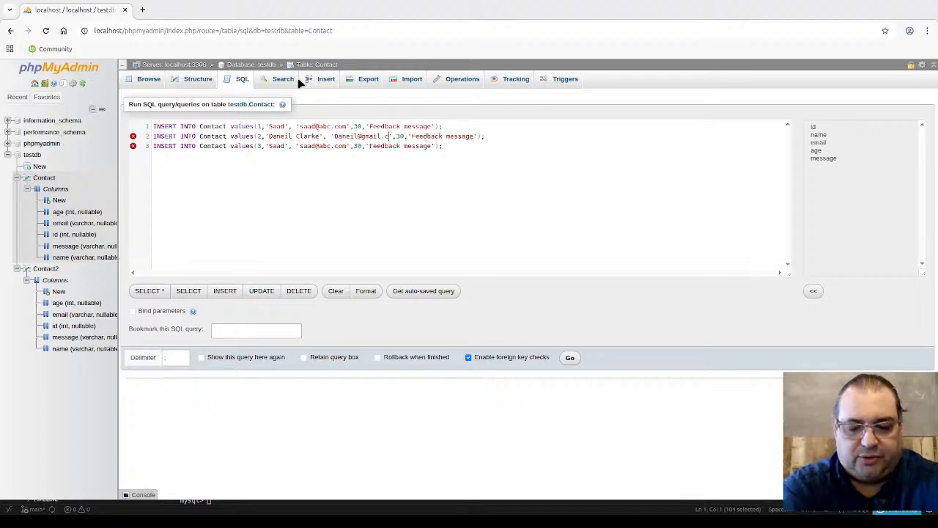
pyautogui.hotkey('shift', 'Right')
pyautogui.hotkey('shift', 'Right')
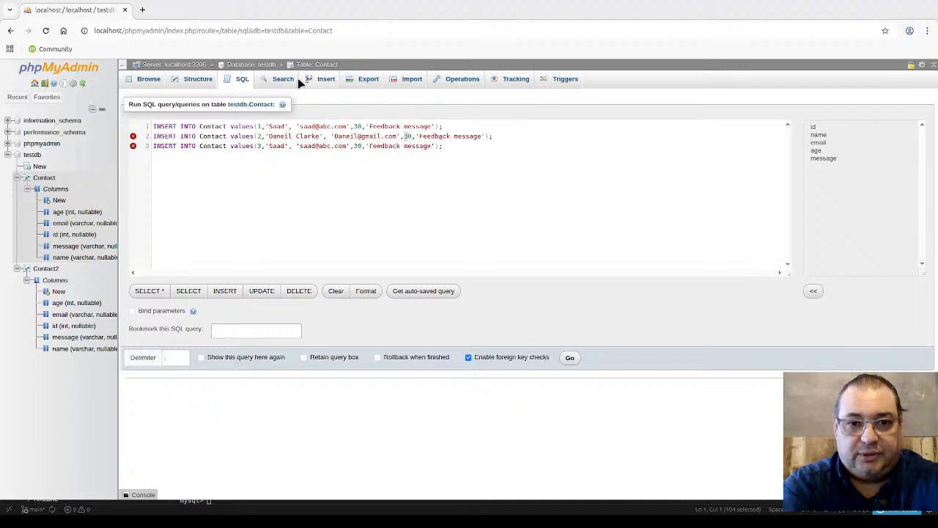
pyautogui.write('25')
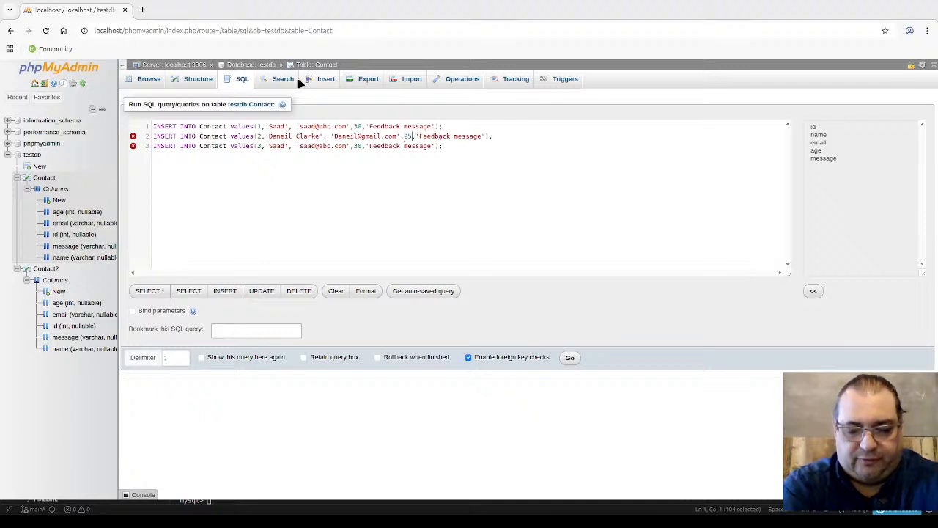
pyautogui.press('Right')
pyautogui.press('Right')
pyautogui.hotkey('shift', 'Right')
pyautogui.hotkey('shift', 'Right')
pyautogui.hotkey('shift', 'Right')
pyautogui.hotkey('shift', 'Right')
pyautogui.hotkey('shift', 'Right')
pyautogui.hotkey('shift', 'Right')
pyautogui.hotkey('shift', 'Right')
pyautogui.hotkey('shift', 'Right')
pyautogui.hotkey('shift', 'Right')
pyautogui.hotkey('shift', 'Right')
pyautogui.hotkey('shift', 'Right')
pyautogui.hotkey('shift', 'Right')
pyautogui.hotkey('shift', 'Right')
pyautogui.hotkey('shift', 'Right')
pyautogui.hotkey('shift', 'Right')
pyautogui.hotkey('shift', 'Right')
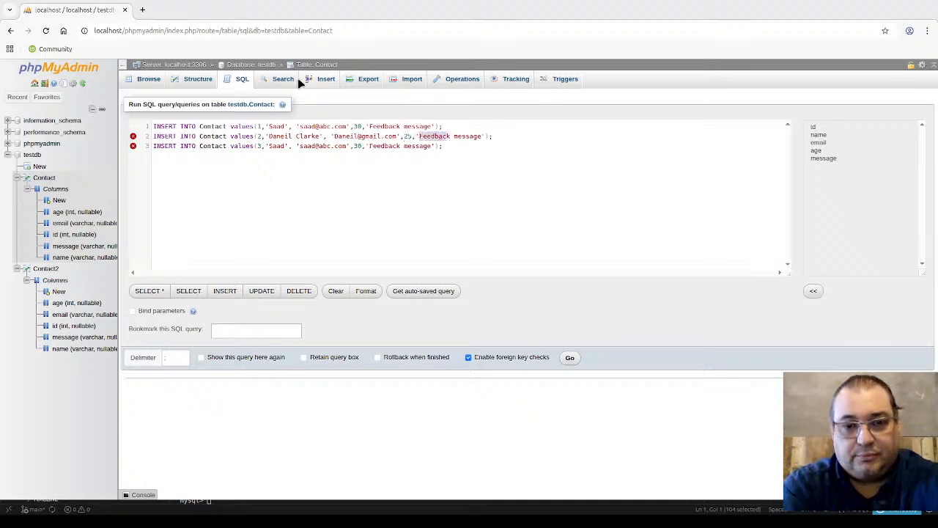
pyautogui.write('This is a')
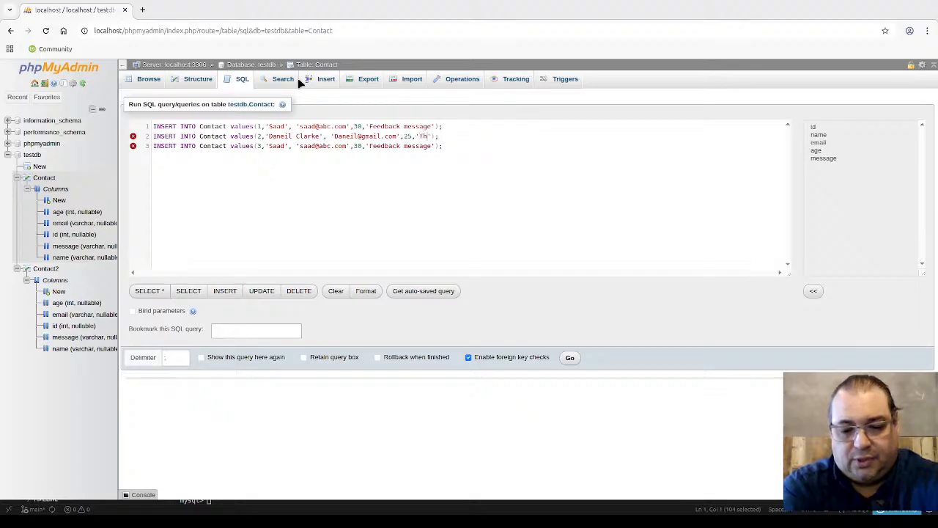
pyautogui.write(' comment')
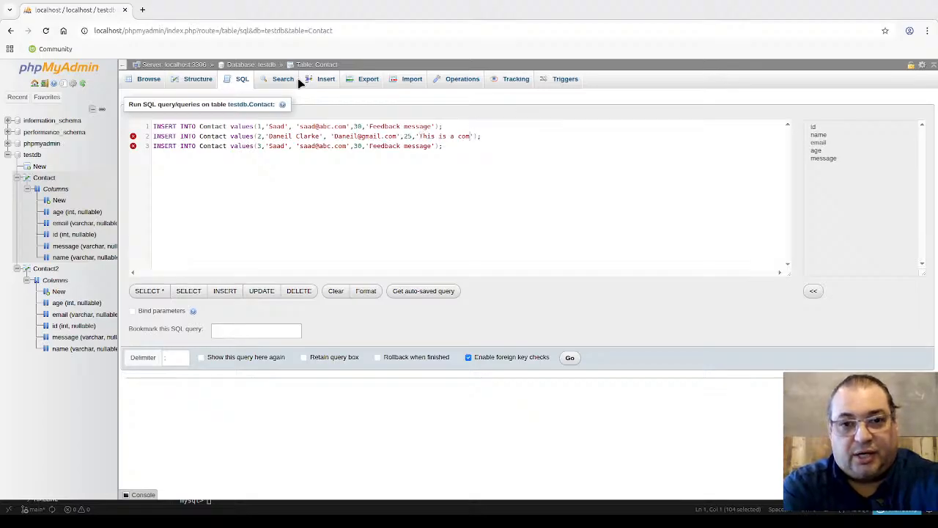
pyautogui.press('Down')
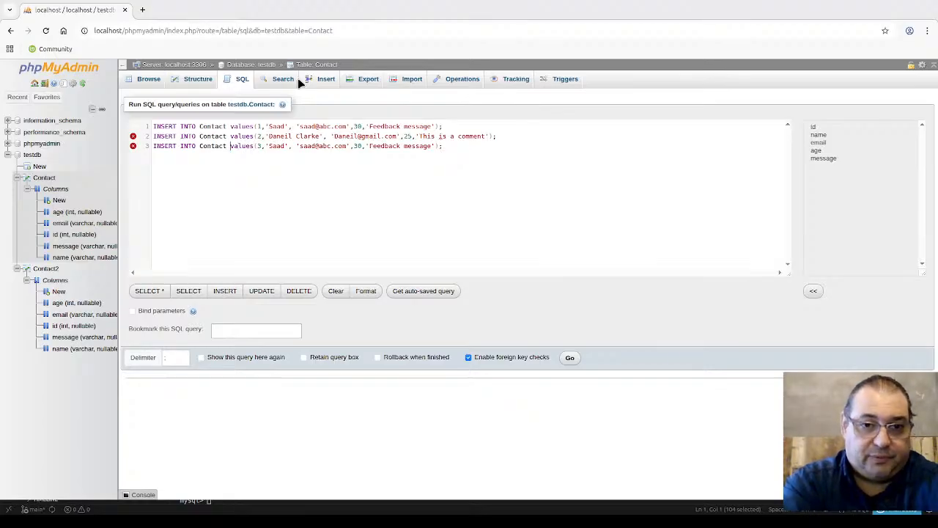
# Step: Add the column list (id, email, message) to line 3 and delete its name value
pyautogui.write('i')
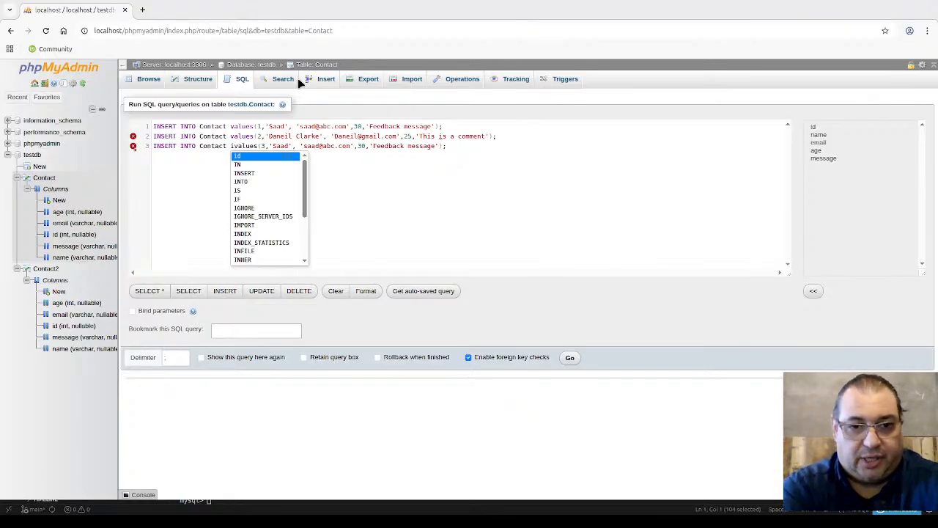
pyautogui.press('BackSpace')
pyautogui.write('(')
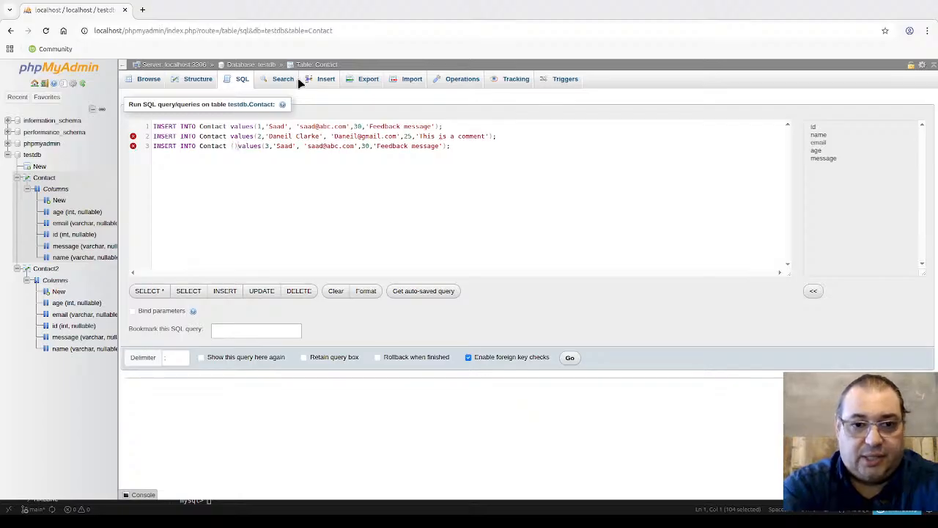
pyautogui.write(' id, email')
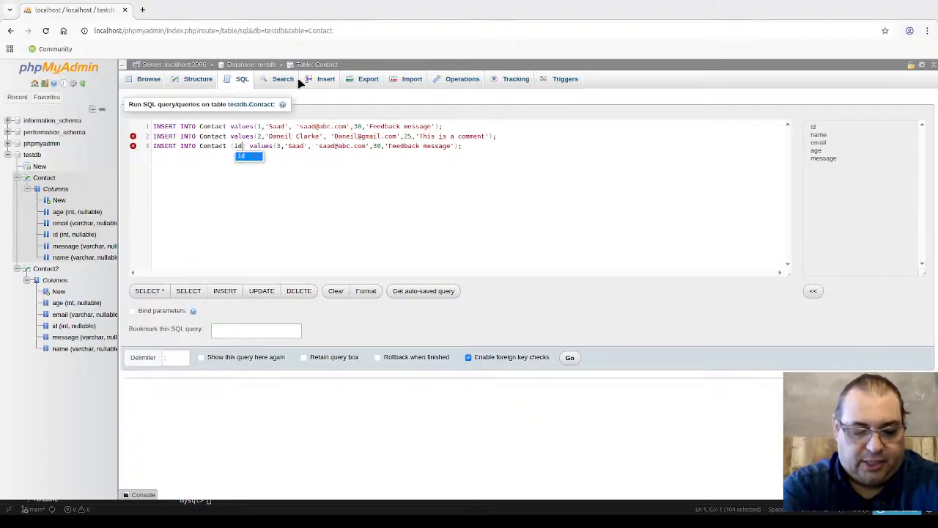
pyautogui.write(', message')
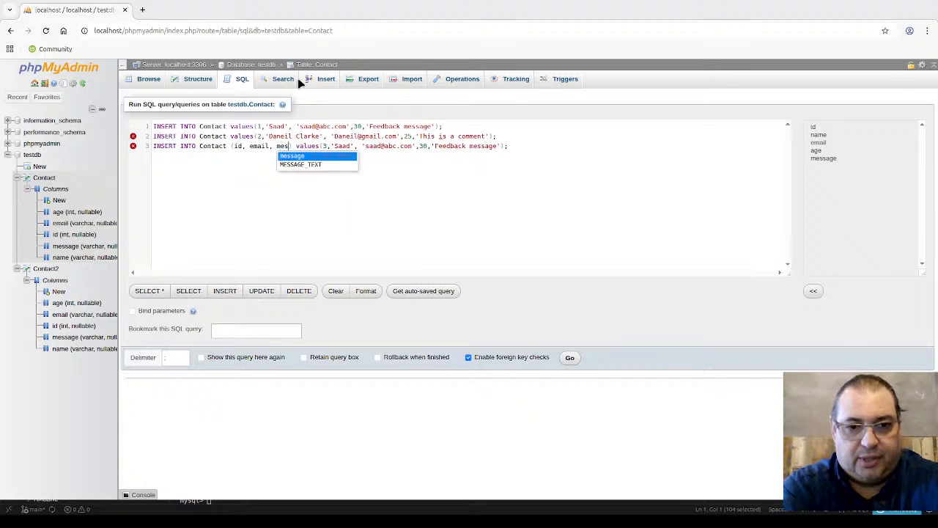
pyautogui.press('Escape')
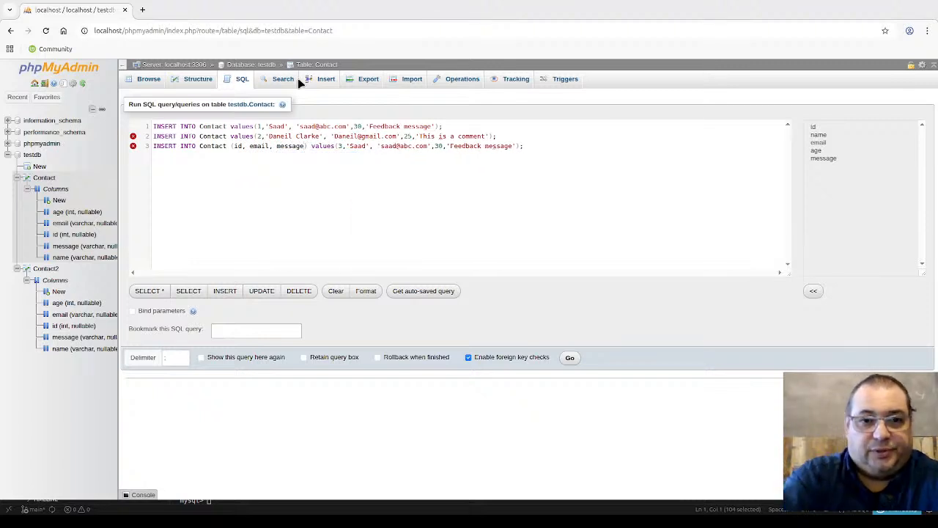
pyautogui.hotkey('shift', 'Right')
pyautogui.hotkey('shift', 'Right')
pyautogui.hotkey('shift', 'Right')
pyautogui.hotkey('shift', 'Right')
pyautogui.hotkey('shift', 'Right')
pyautogui.hotkey('shift', 'Right')
pyautogui.hotkey('shift', 'Right')
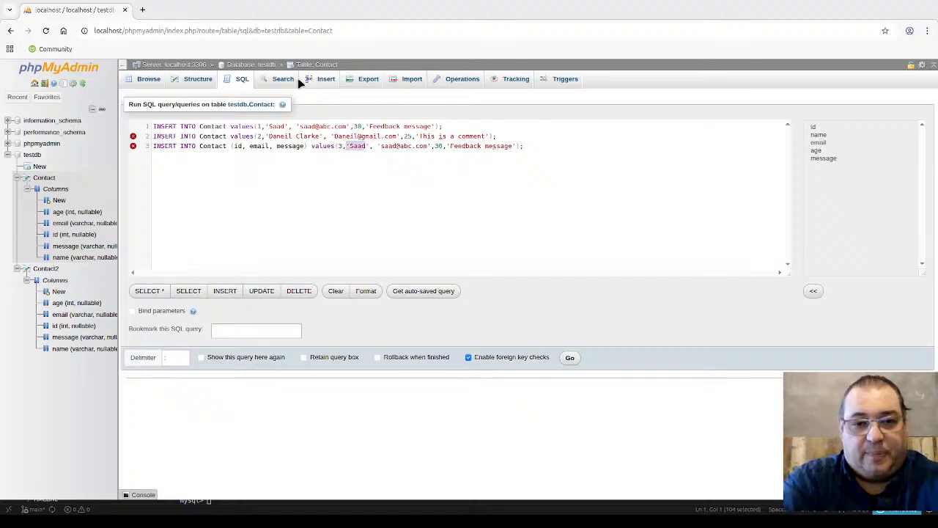
pyautogui.press('Delete')
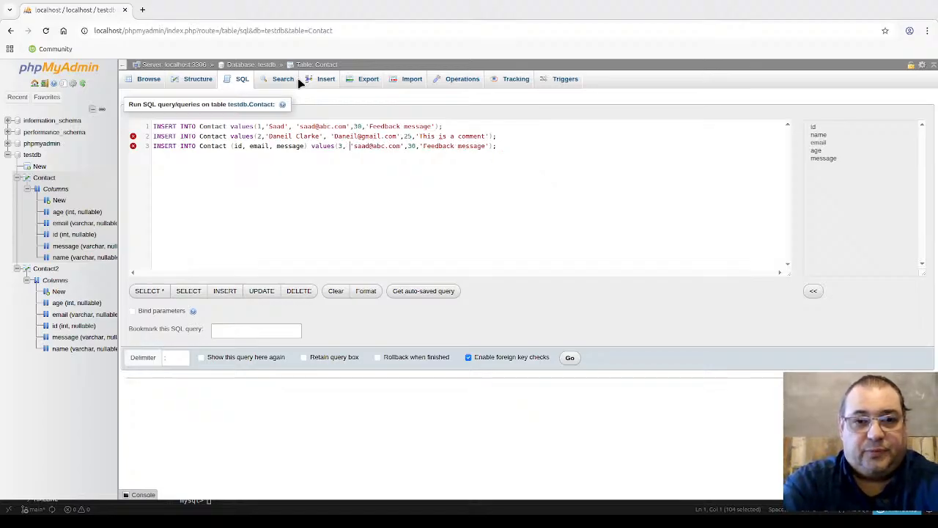
pyautogui.press('Right')
pyautogui.hotkey('shift', 'Right')
pyautogui.hotkey('shift', 'Right')
pyautogui.hotkey('shift', 'Right')
pyautogui.hotkey('shift', 'Right')
pyautogui.hotkey('shift', 'Right')
pyautogui.hotkey('shift', 'Right')
pyautogui.hotkey('shift', 'Right')
pyautogui.hotkey('shift', 'Right')
pyautogui.hotkey('shift', 'Right')
pyautogui.hotkey('shift', 'Right')
pyautogui.hotkey('shift', 'Right')
pyautogui.hotkey('shift', 'Right')
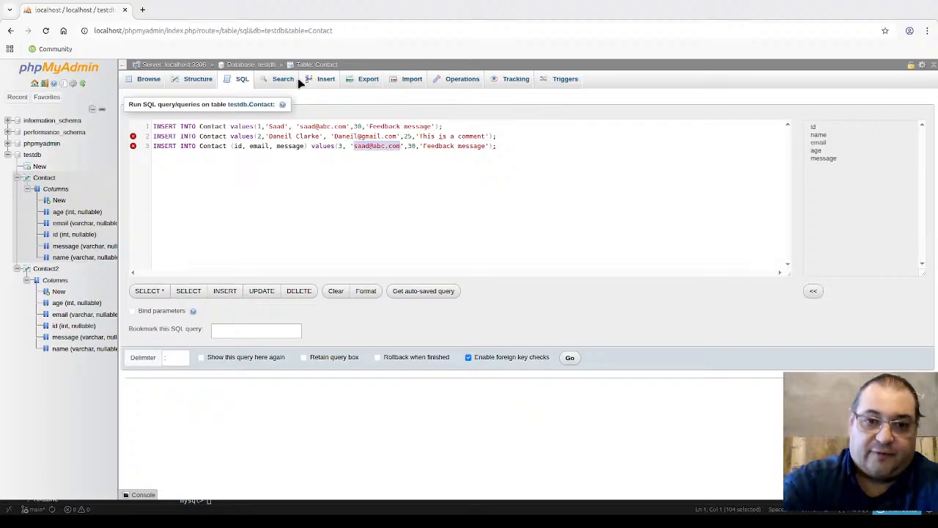
# Step: Set line 3's id to 99, a sample e-mail, and the message 'This is a message'
pyautogui.click(342, 145)
pyautogui.press('BackSpace')
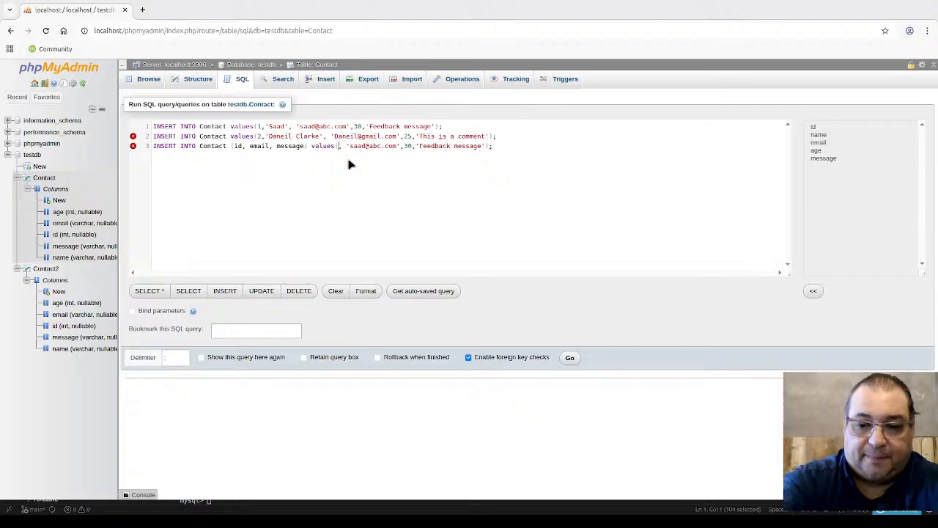
pyautogui.write('99')
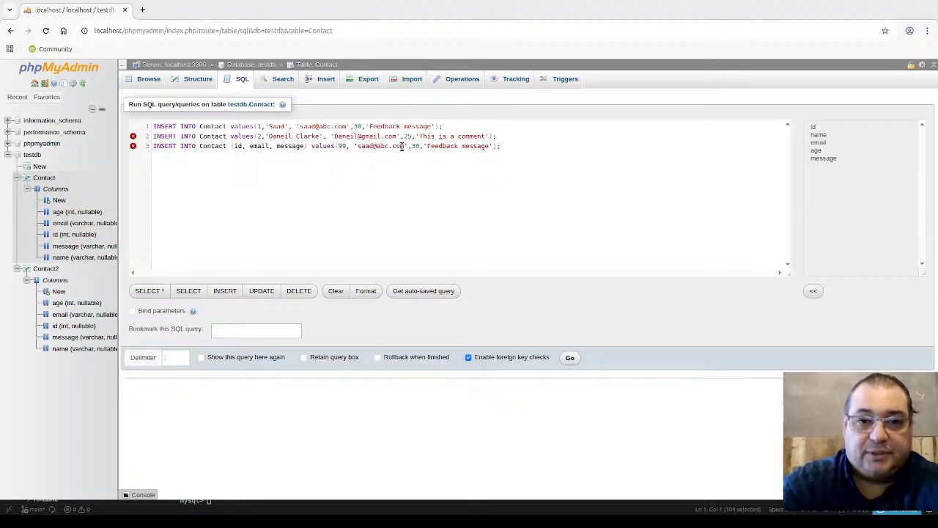
pyautogui.moveTo(403, 147); pyautogui.dragTo(357, 147)
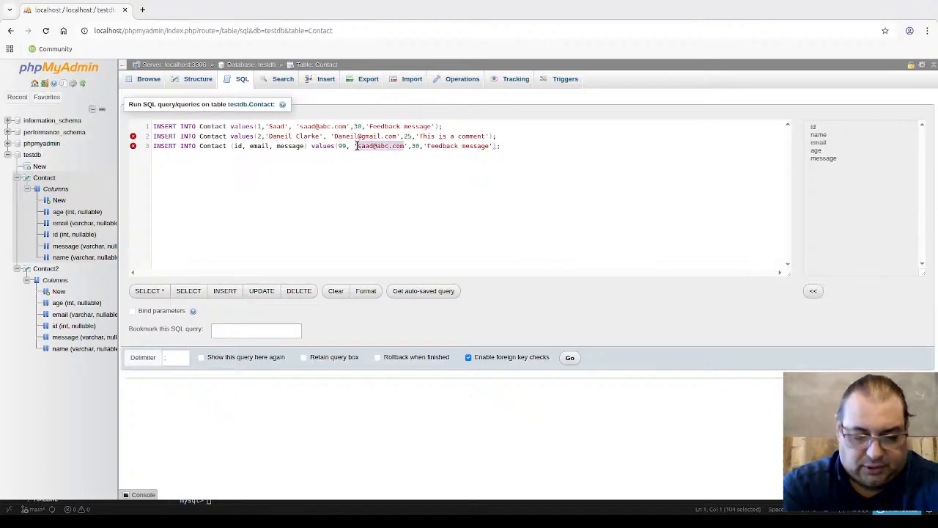
pyautogui.write('abc')
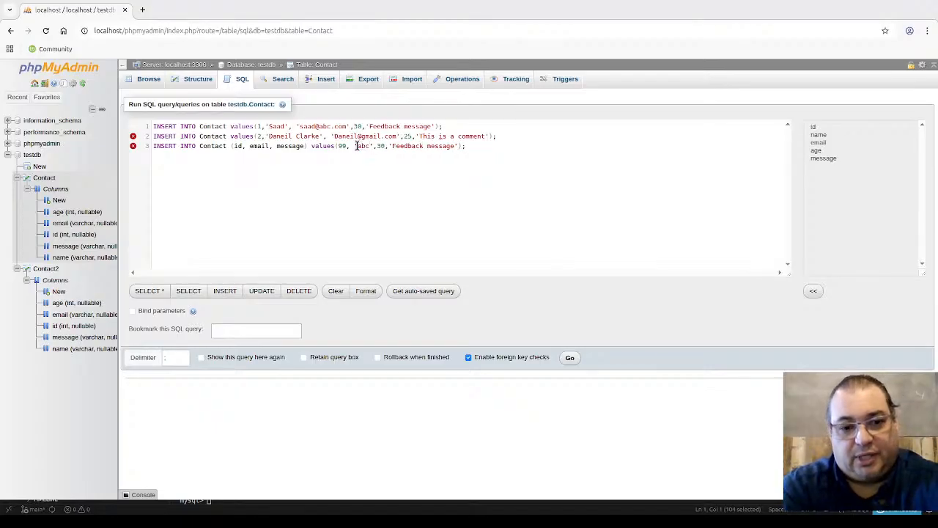
pyautogui.write('@abc.com')
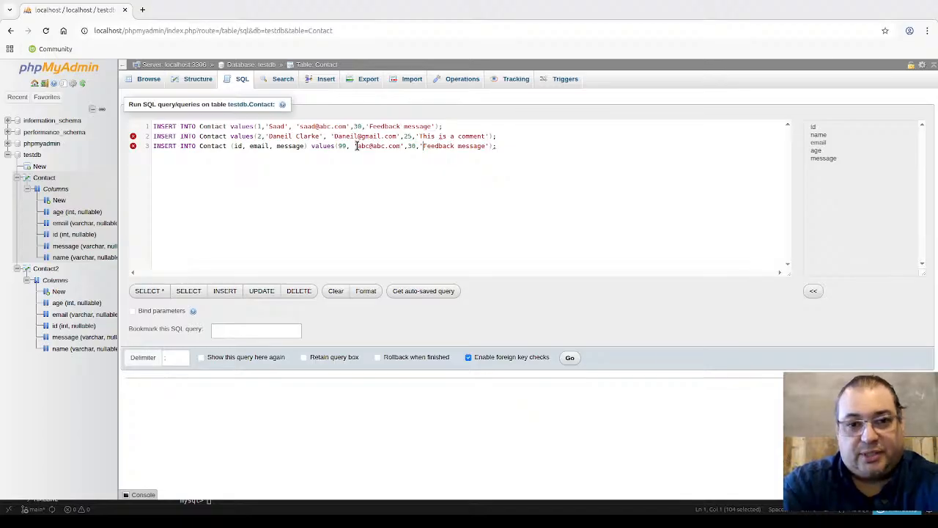
pyautogui.hotkey('shift', 'Right')
pyautogui.hotkey('shift', 'Right')
pyautogui.hotkey('shift', 'Right')
pyautogui.hotkey('shift', 'Right')
pyautogui.hotkey('shift', 'Right')
pyautogui.hotkey('shift', 'Right')
pyautogui.hotkey('shift', 'Right')
pyautogui.hotkey('shift', 'Right')
pyautogui.hotkey('shift', 'Right')
pyautogui.hotkey('shift', 'Right')
pyautogui.hotkey('shift', 'Right')
pyautogui.hotkey('shift', 'Right')
pyautogui.hotkey('shift', 'Right')
pyautogui.hotkey('shift', 'Right')
pyautogui.hotkey('shift', 'Right')
pyautogui.hotkey('shift', 'Right')
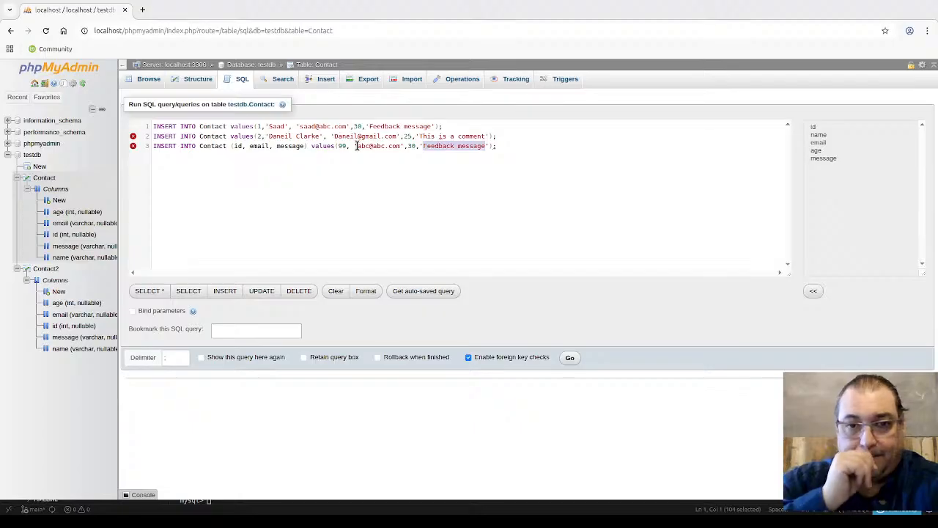
pyautogui.write('this is a ')
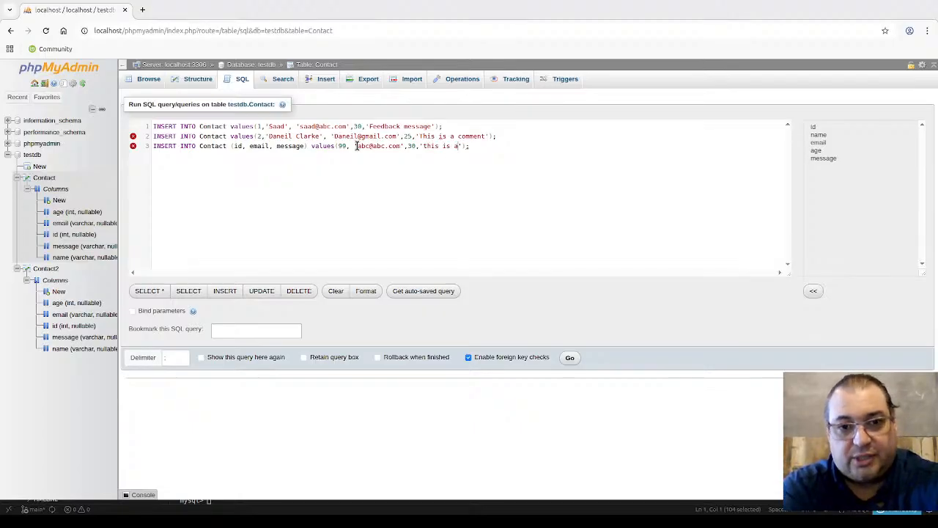
pyautogui.write('message')
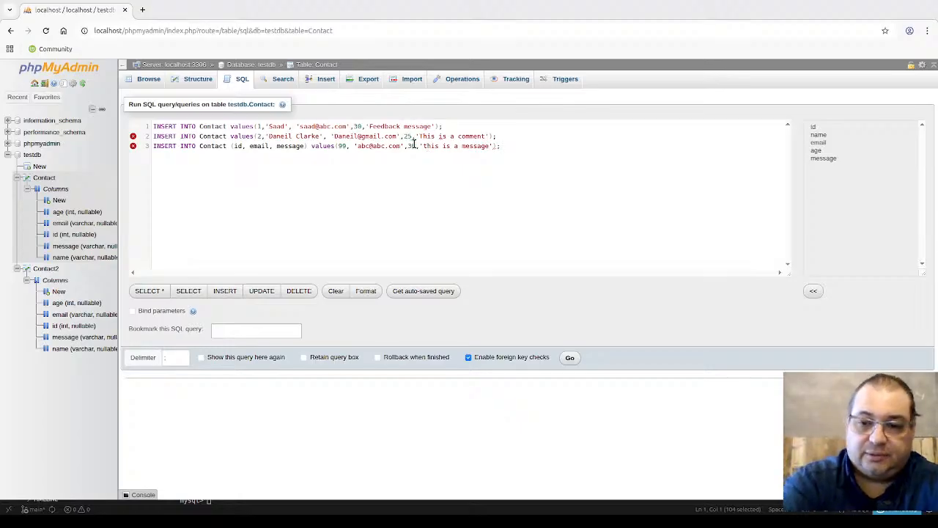
pyautogui.press('BackSpace')
pyautogui.write('T')
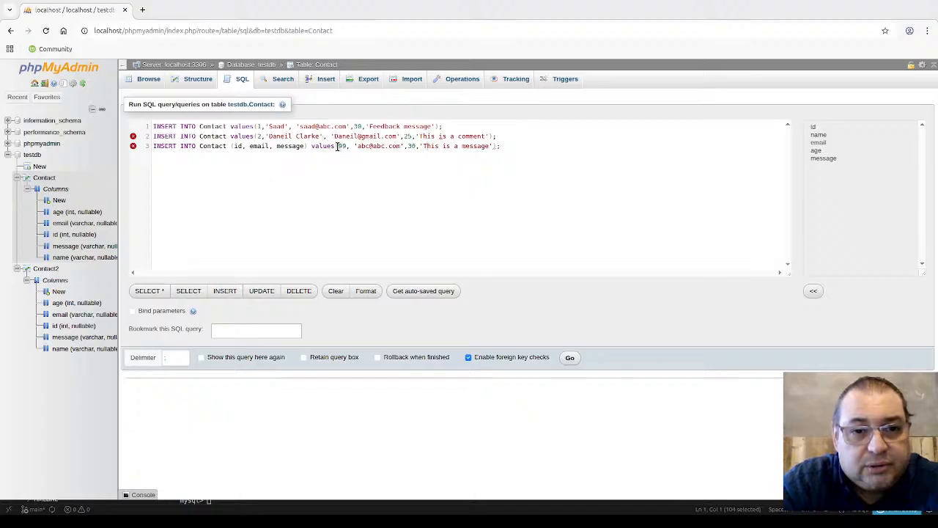
# Step: Correct the misspelled contact name in the second INSERT statement
pyautogui.moveTo(133, 138)
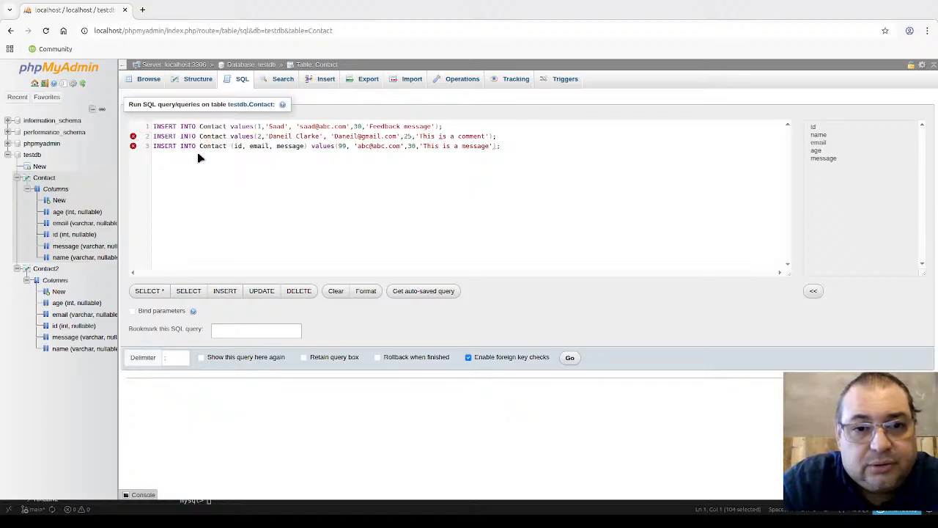
pyautogui.click(290, 137)
pyautogui.press('BackSpace')
pyautogui.press('BackSpace')
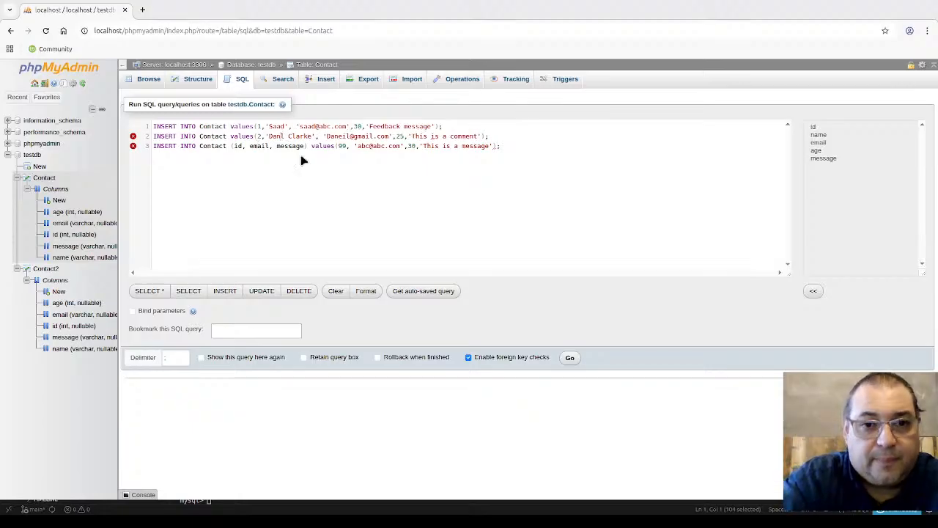
pyautogui.write('ie')
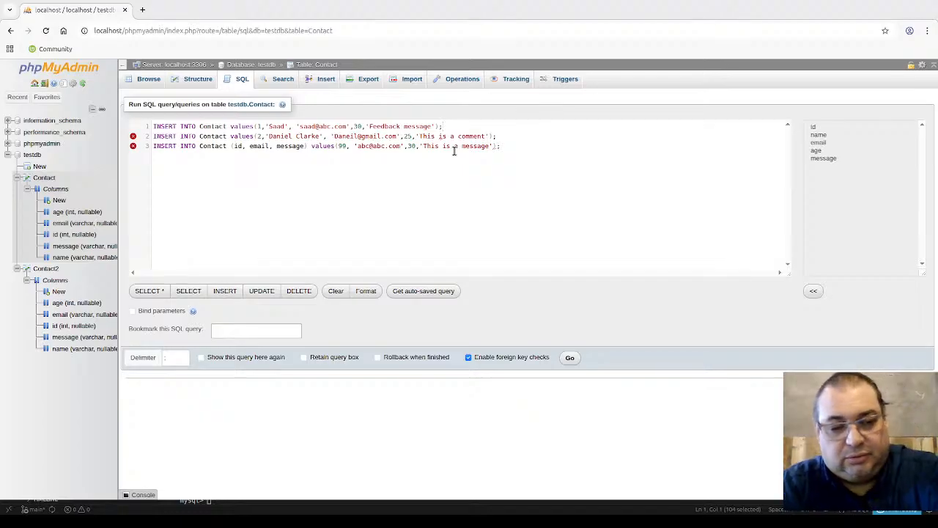
# Step: Add a space after values on lines 1 and 2, then run all three INSERTs, producing error #1136
pyautogui.hotkey('ctrl', 'a')
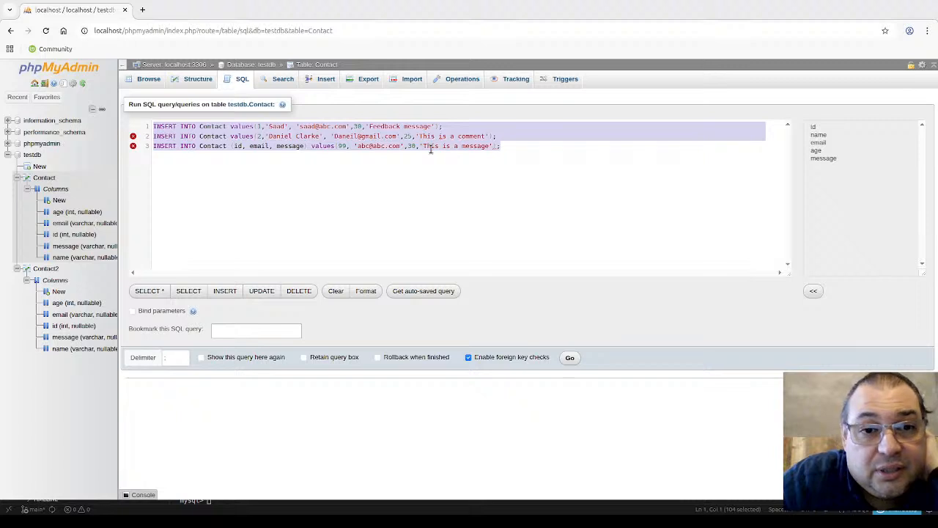
pyautogui.click(215, 137)
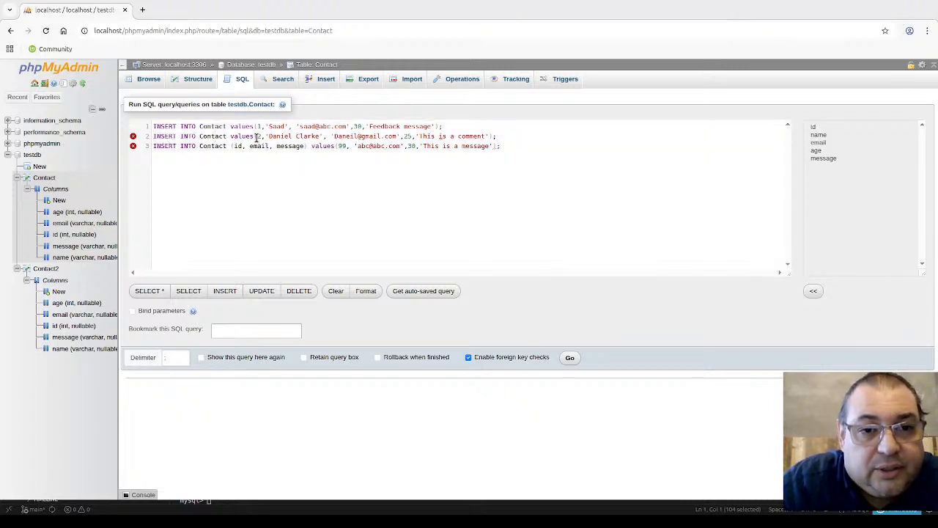
pyautogui.click(256, 126)
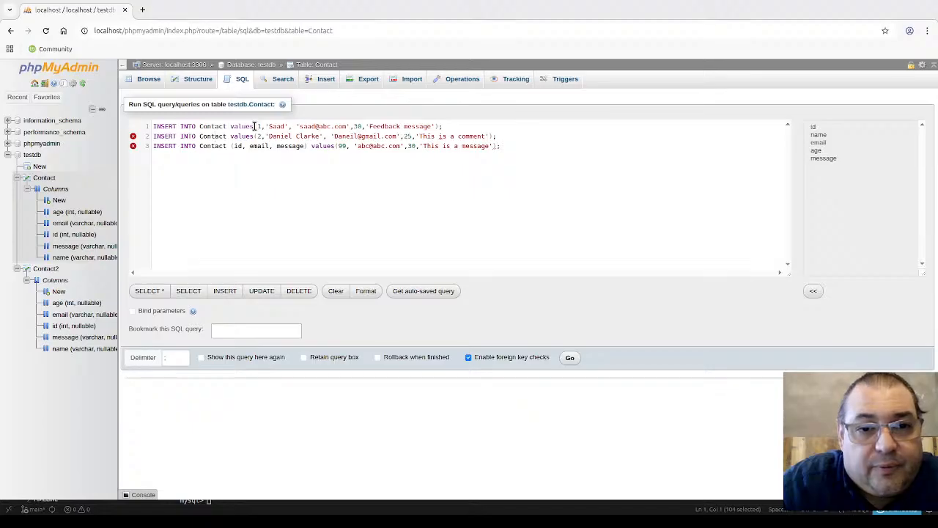
pyautogui.click(256, 136)
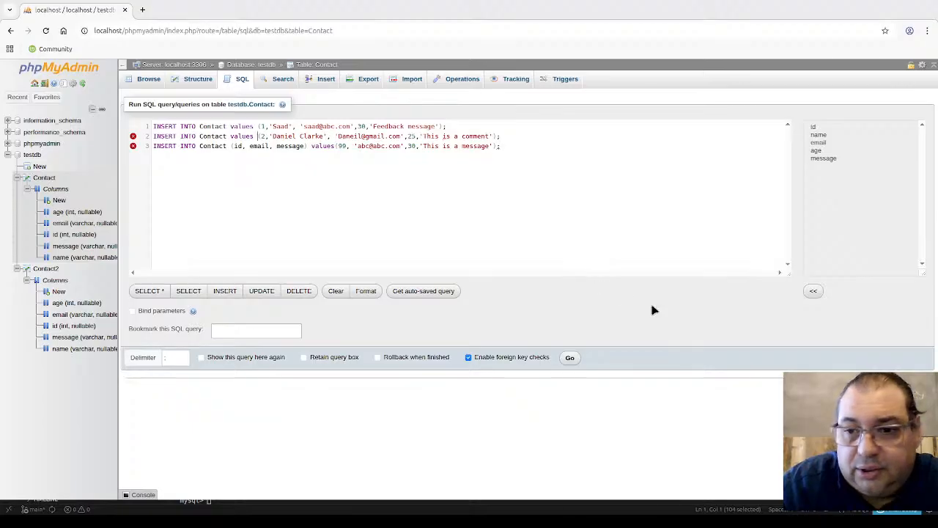
pyautogui.click(570, 359)
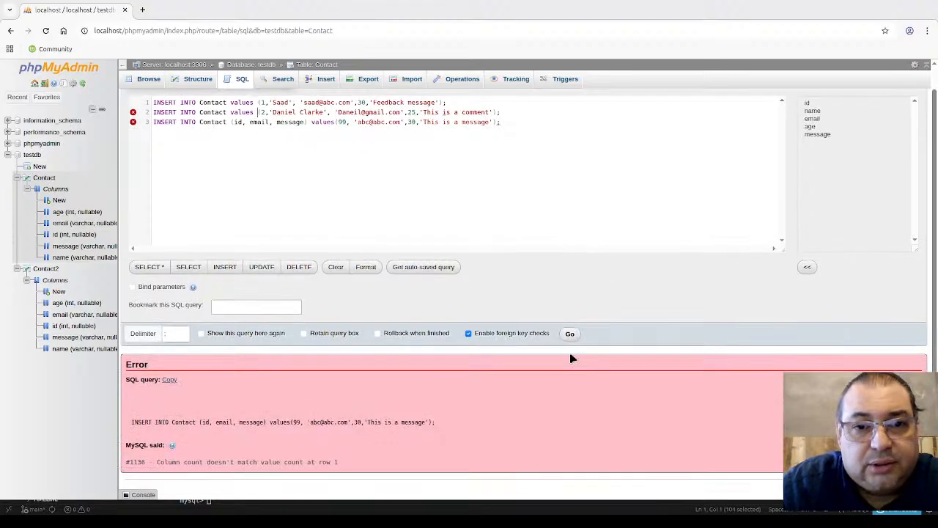
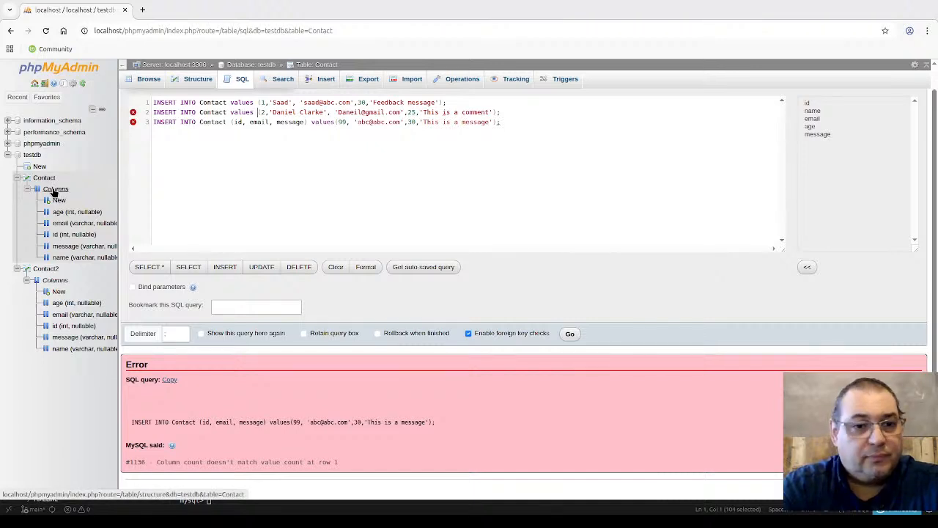
# Step: Open the Contact table's rows in a second tab, check them, then return to the failed query
pyautogui.middleClick(44, 178)
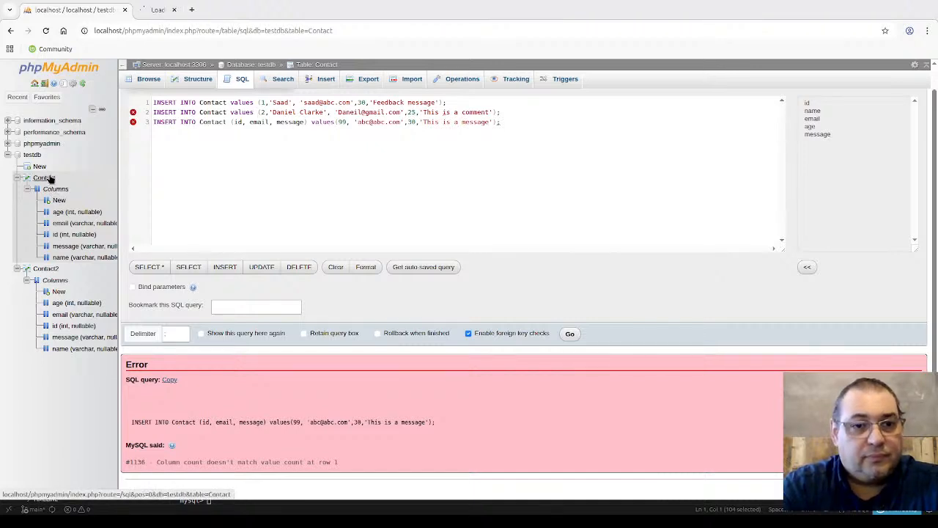
pyautogui.click(175, 16)
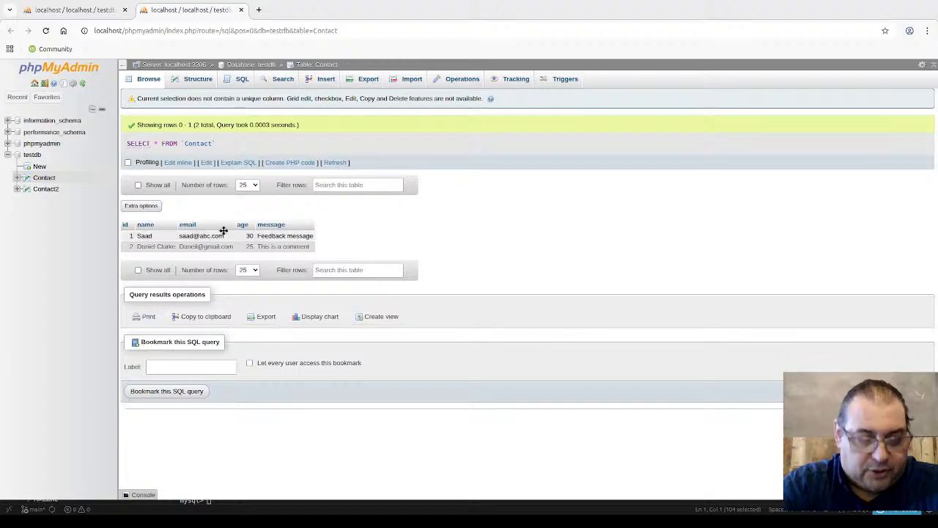
pyautogui.click(76, 11)
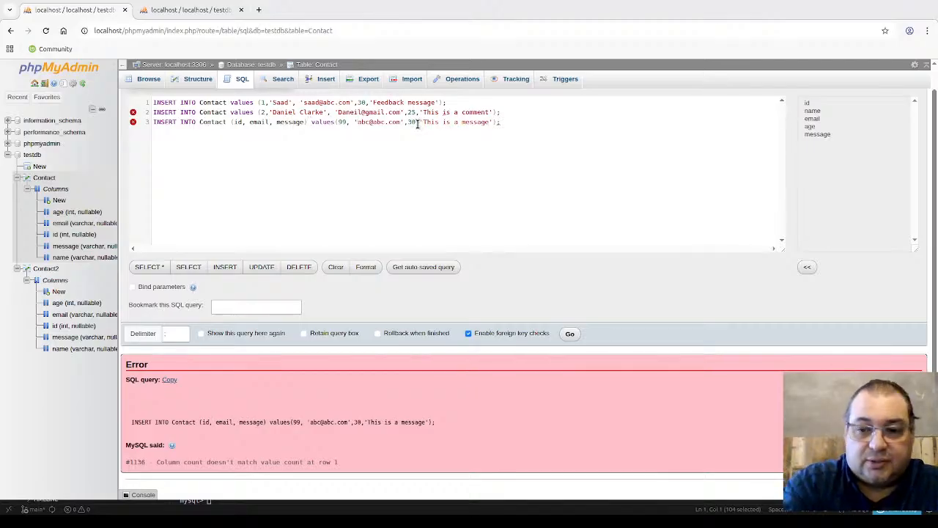
# Step: Remove the extra 30 value from line 3 and delete the first two INSERT statements
pyautogui.press('BackSpace')
pyautogui.press('BackSpace')
pyautogui.press('BackSpace')
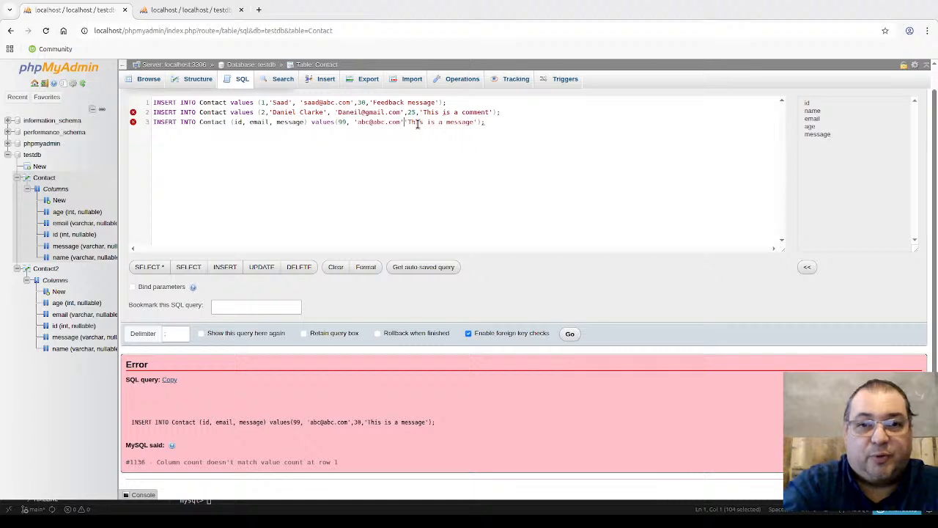
pyautogui.write(',')
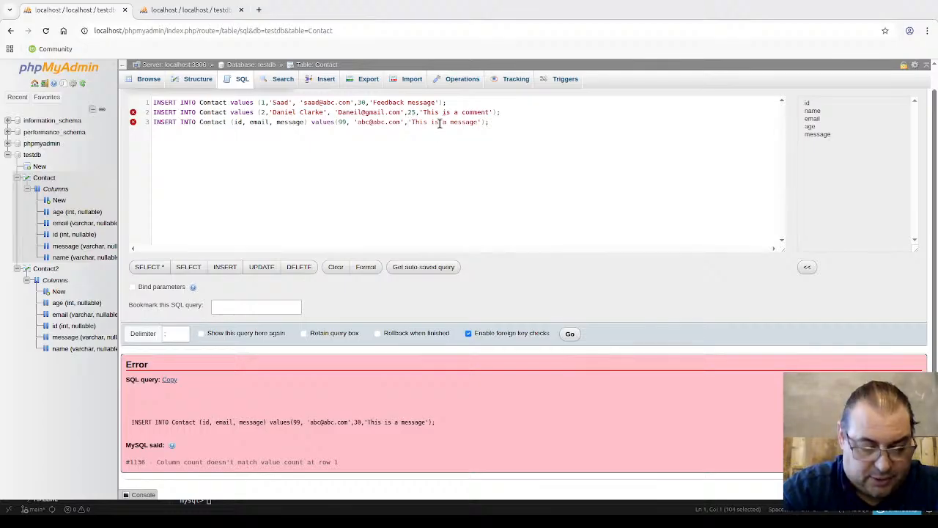
pyautogui.click(514, 111)
pyautogui.hotkey('shift', 'Up')
pyautogui.hotkey('shift', 'Home')
pyautogui.press('BackSpace')
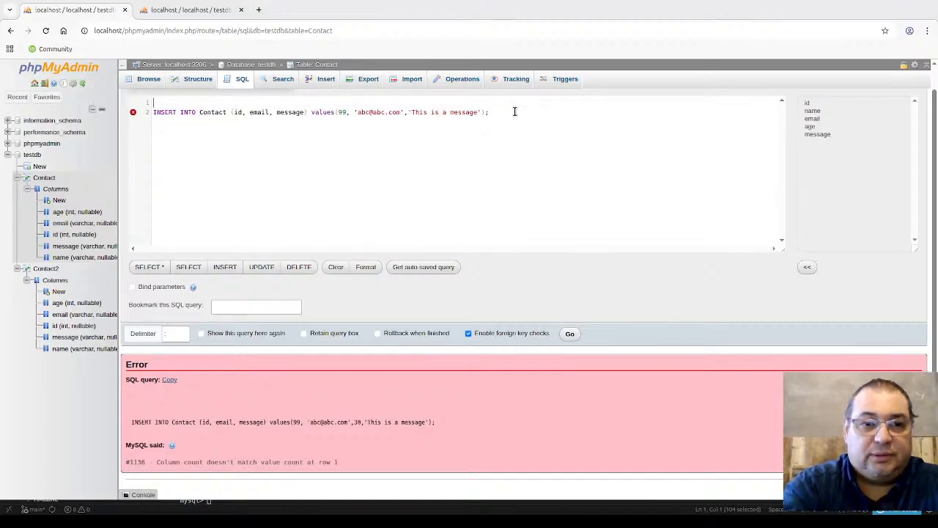
pyautogui.press('Delete')
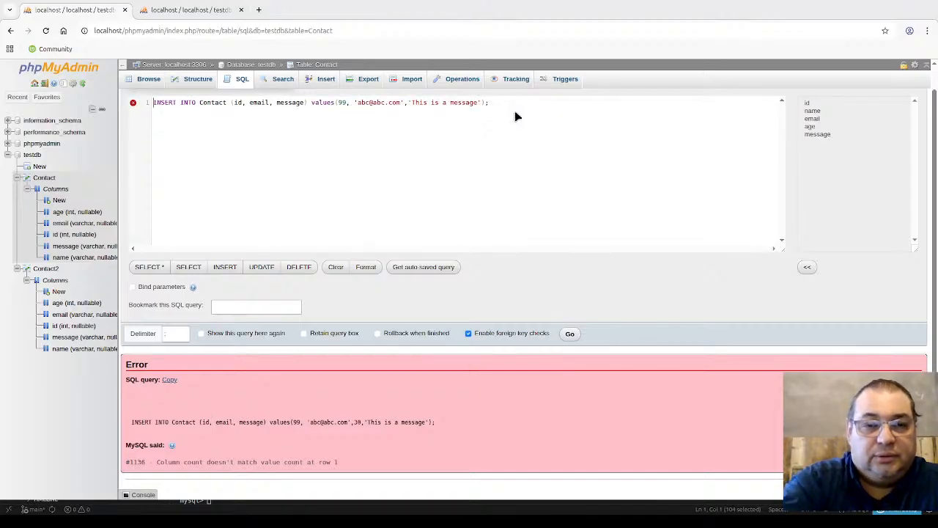
# Step: Run the single remaining INSERT, adding row 99 to Contact
pyautogui.write('a')
pyautogui.press('BackSpace')
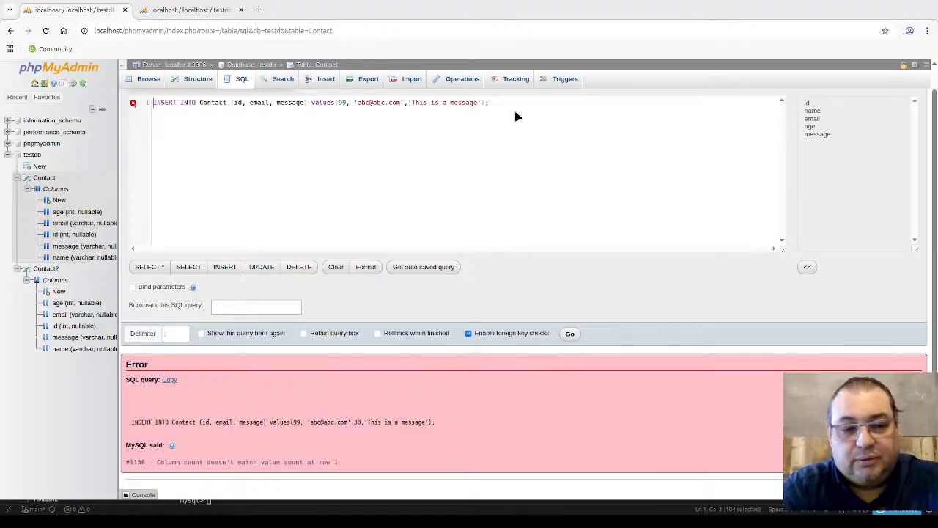
pyautogui.hotkey('ctrl', 'a')
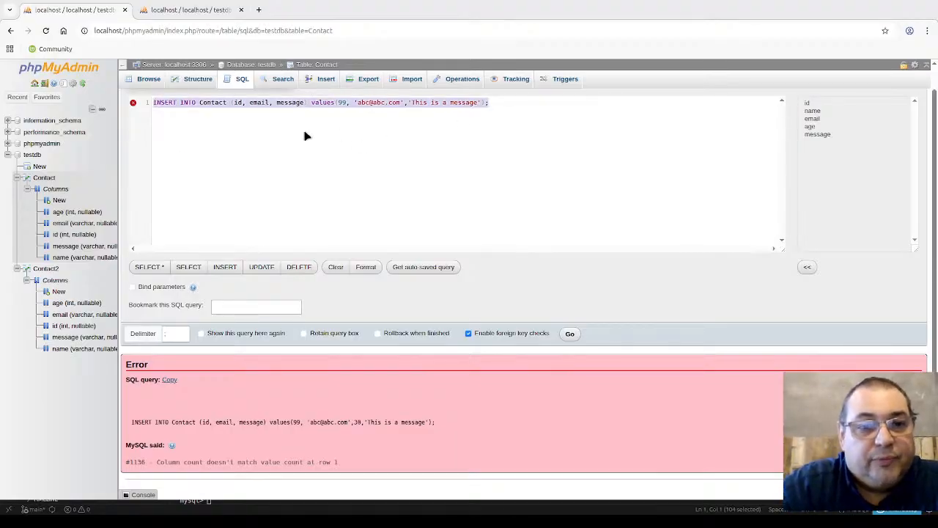
pyautogui.click(229, 126)
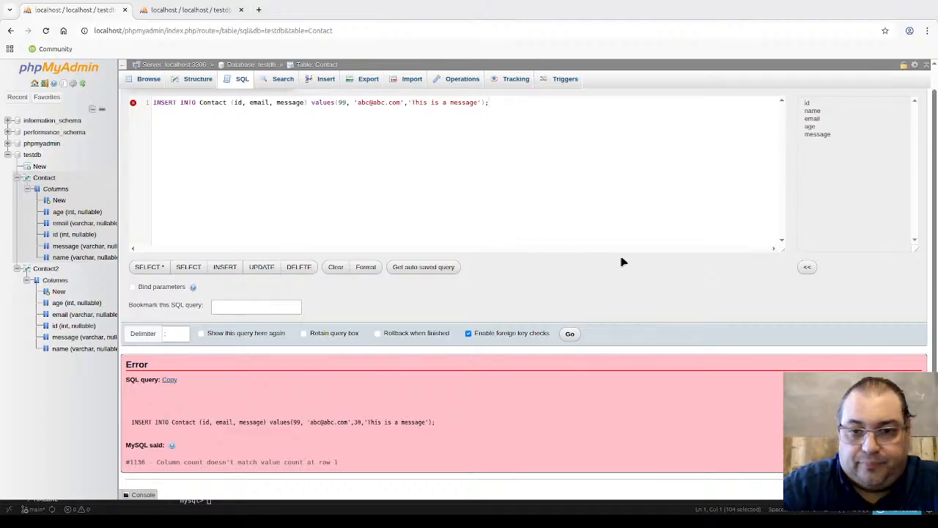
pyautogui.click(570, 333)
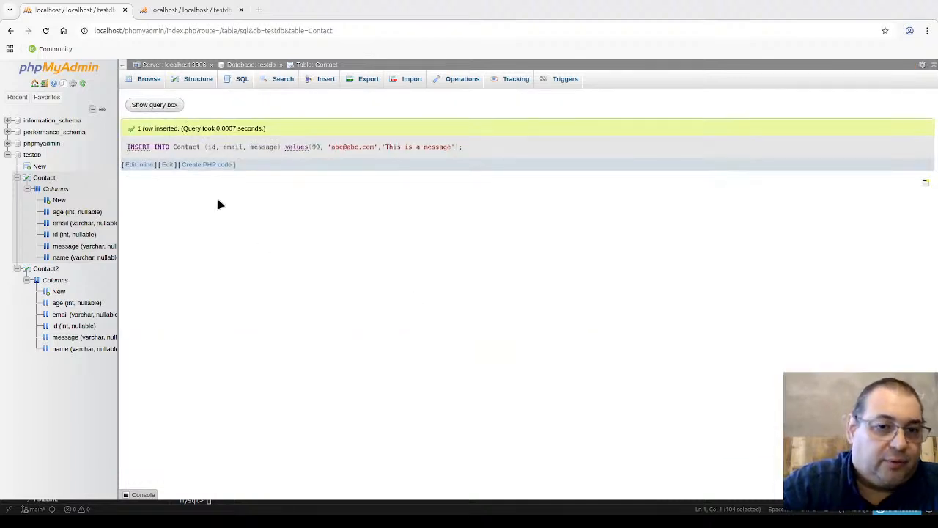
# Step: Reload Contact's rows in the second tab to show row 99 with NULL name and age
pyautogui.click(189, 14)
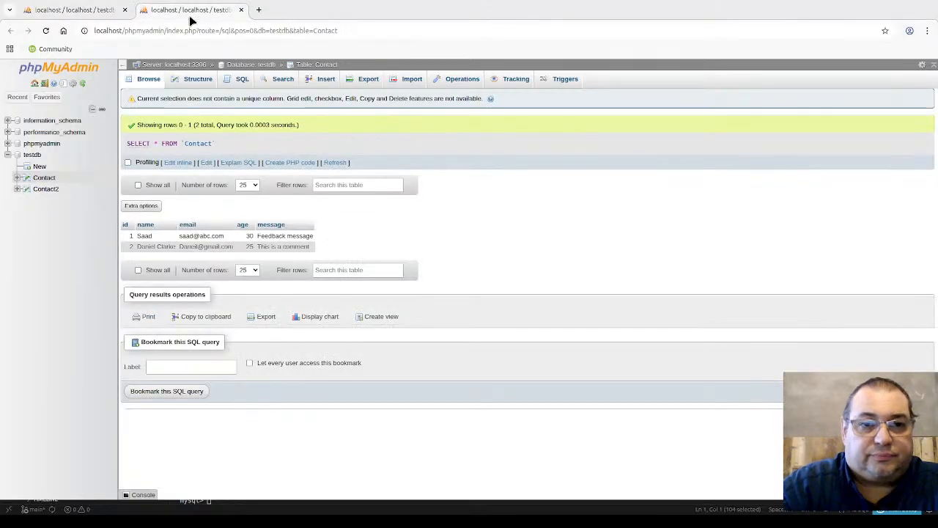
pyautogui.click(45, 30)
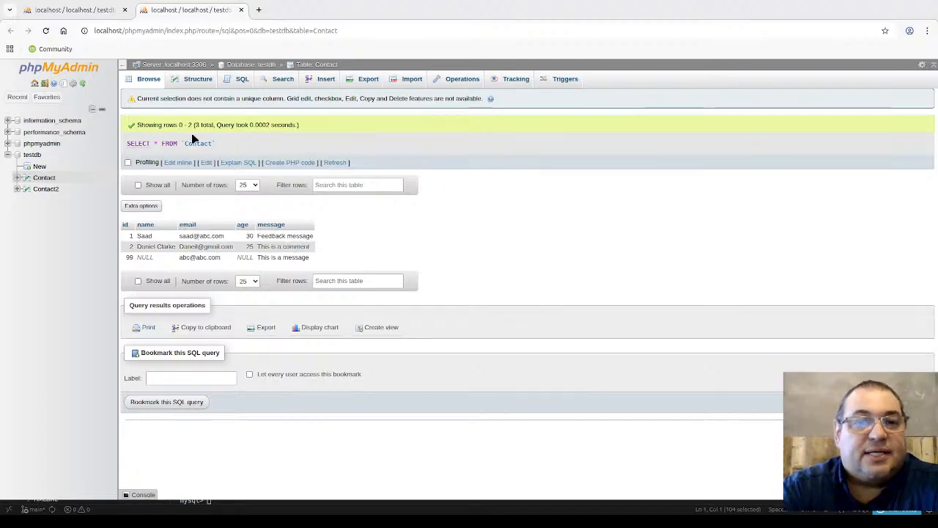
# Step: Open Contact's SQL editor and replace the existing query with the SELECT keyword
pyautogui.click(238, 84)
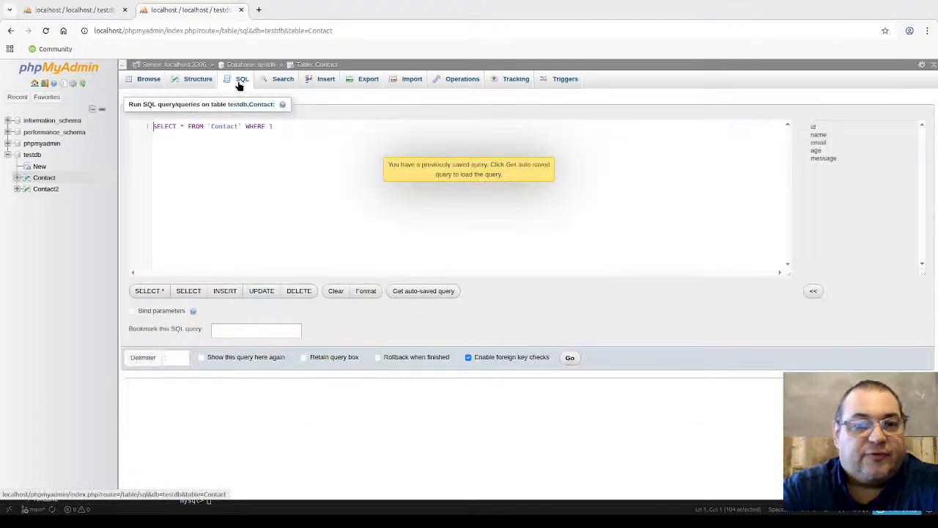
pyautogui.write('a')
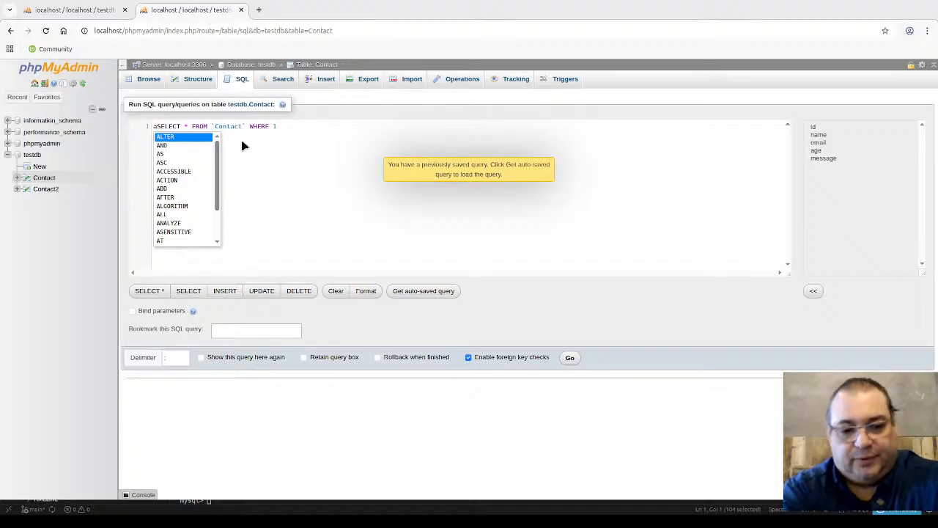
pyautogui.hotkey('ctrl', 'a')
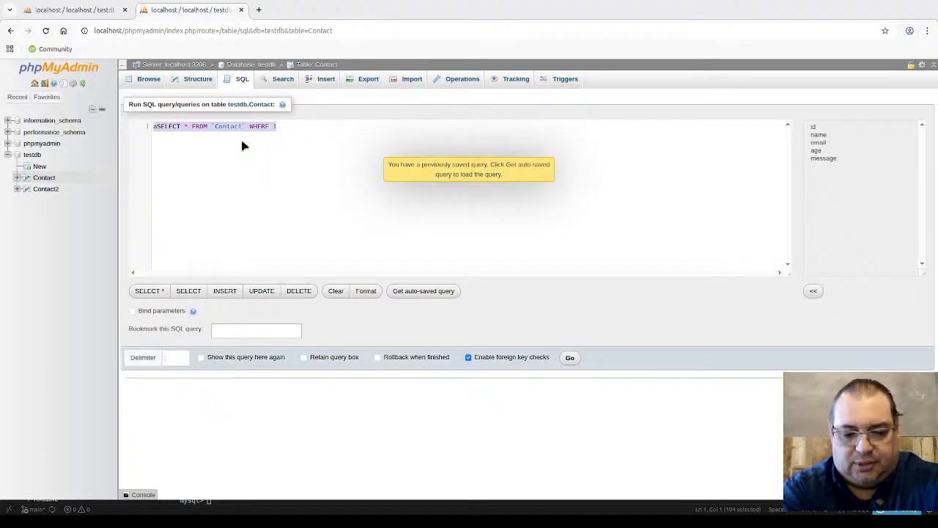
pyautogui.write('select')
pyautogui.press('Return')
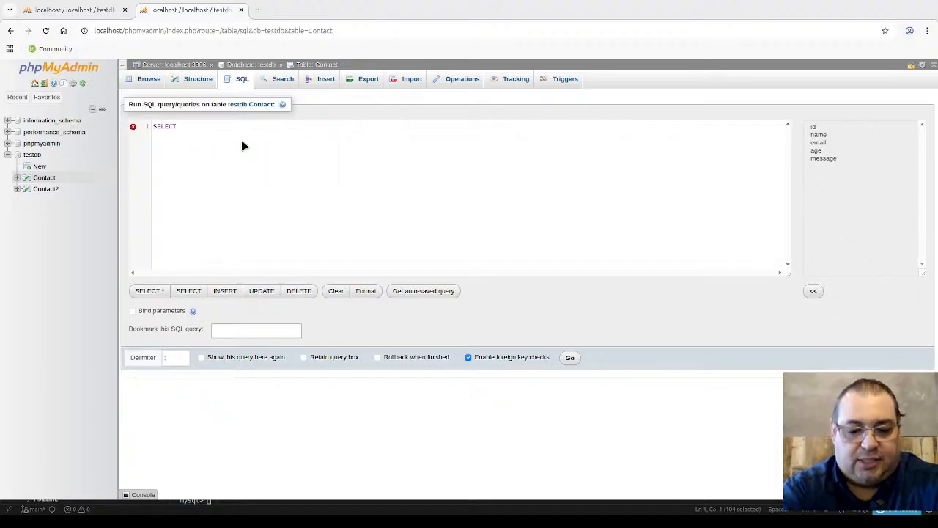
# Step: Complete the template as 'SELECT column_name(s)' with 'FROM TABLE_NAME' on a second line
pyautogui.write('cout')
pyautogui.press('BackSpace')
pyautogui.press('BackSpace')
pyautogui.press('BackSpace')
pyautogui.press('BackSpace')
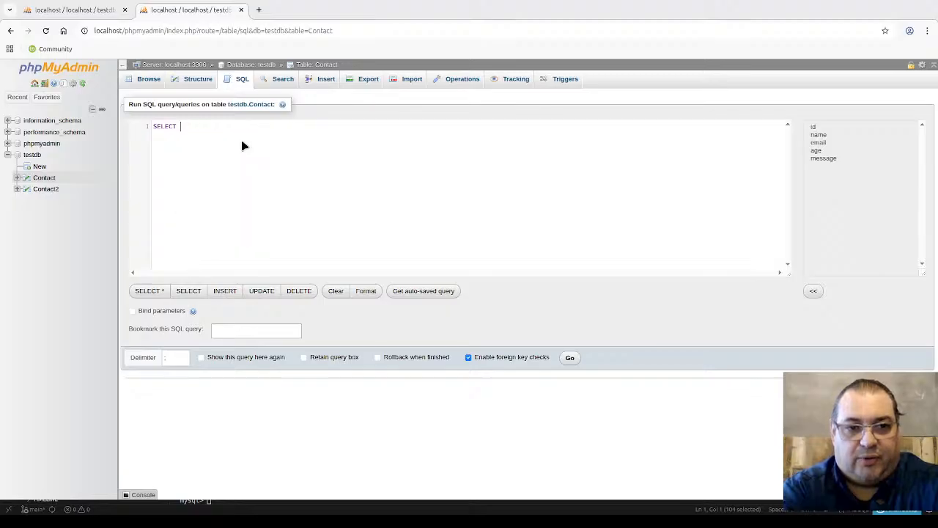
pyautogui.write('cou')
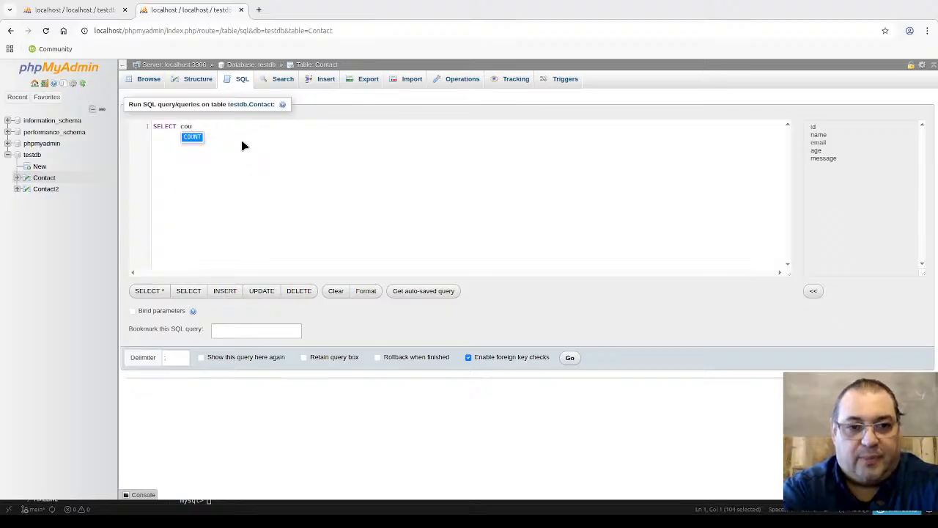
pyautogui.press('BackSpace')
pyautogui.write('lumn')
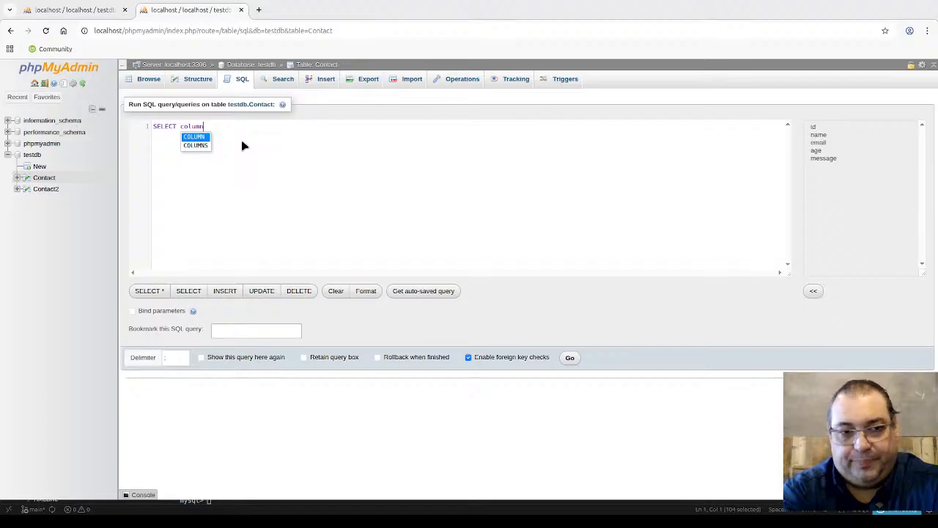
pyautogui.write(')name')
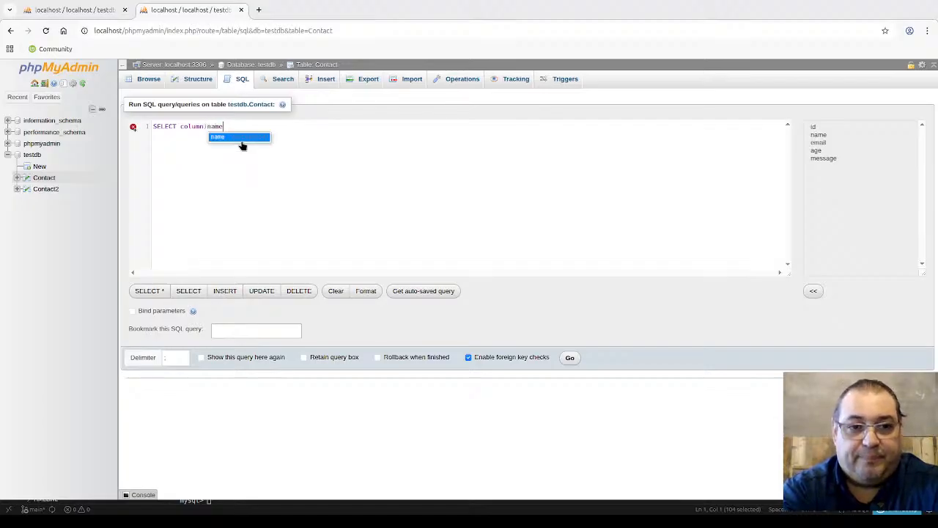
pyautogui.press('BackSpace')
pyautogui.press('BackSpace')
pyautogui.press('BackSpace')
pyautogui.press('BackSpace')
pyautogui.press('BackSpace')
pyautogui.write('n')
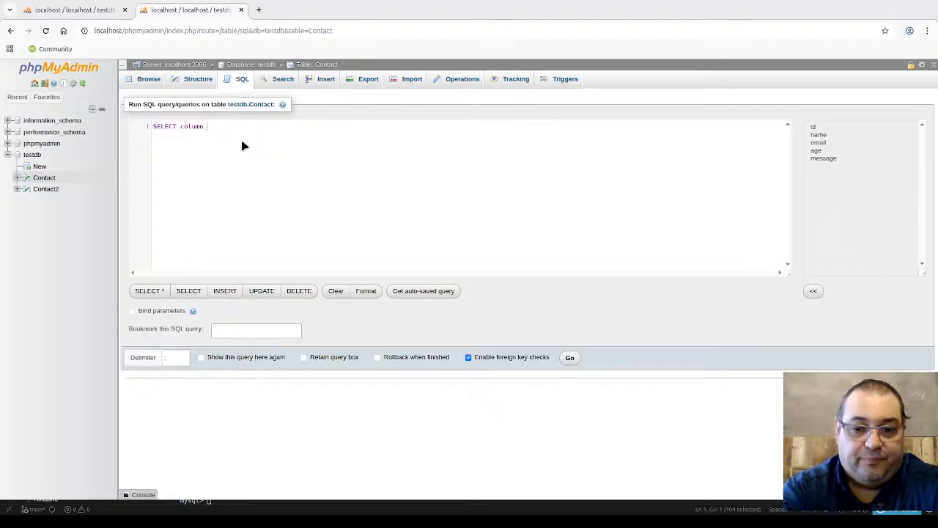
pyautogui.write('ames')
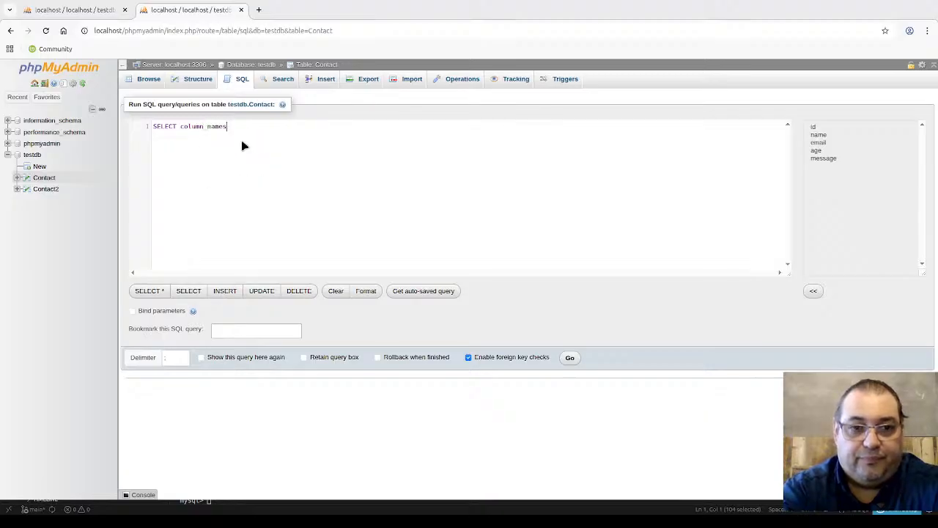
pyautogui.press('BackSpace')
pyautogui.write('(s)')
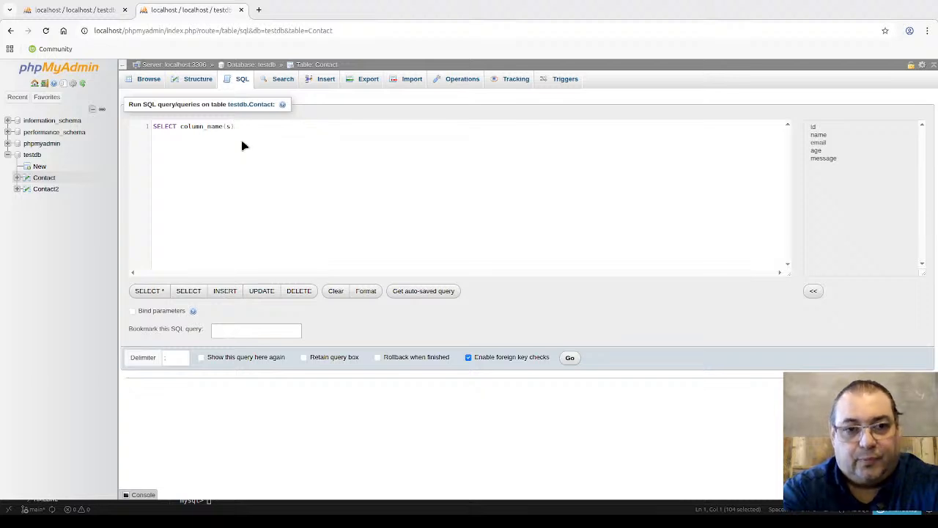
pyautogui.press('Return')
pyautogui.write('FROM ')
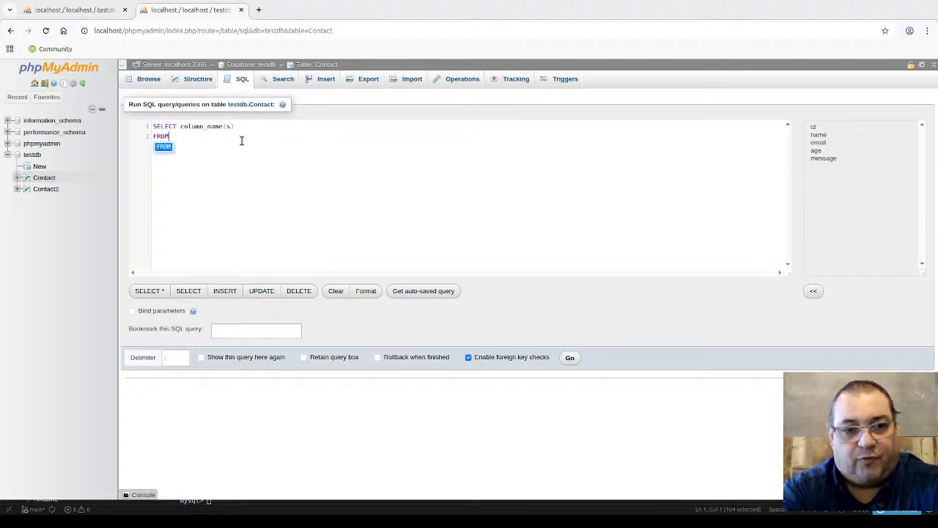
pyautogui.write('table')
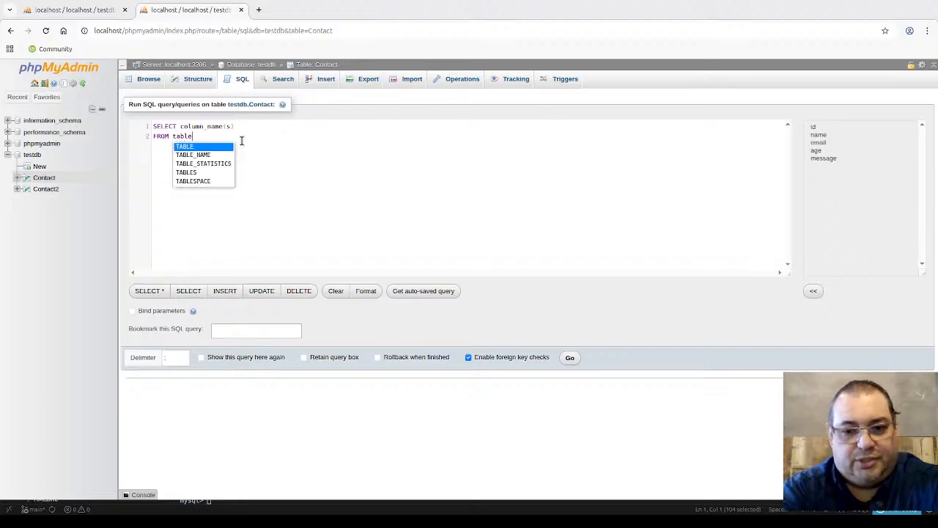
pyautogui.write('_name')
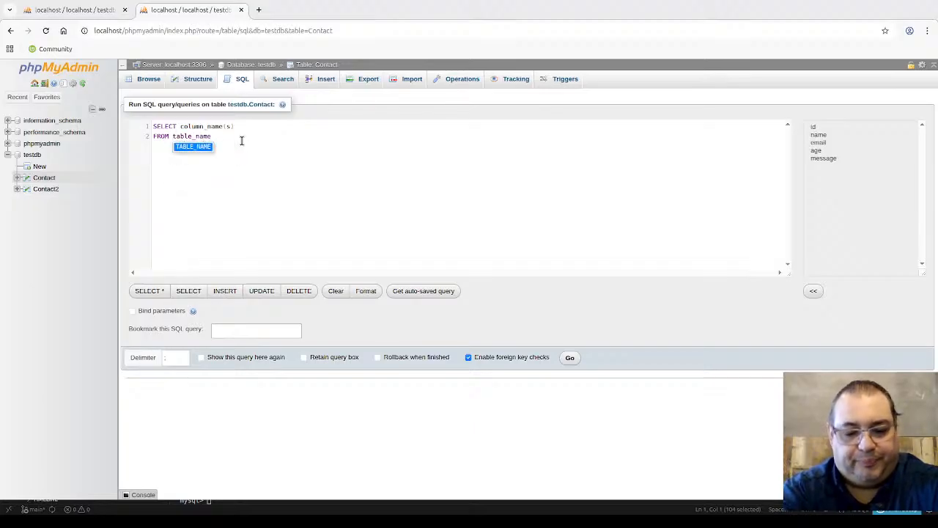
pyautogui.press('Return')
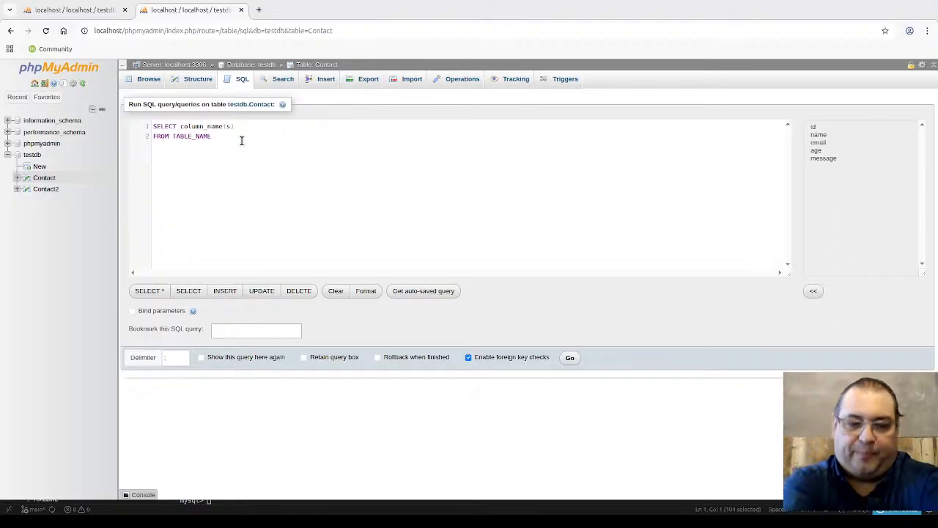
# Step: Fill in and run 'SELECT id, name, age, message FROM Contact;'
pyautogui.hotkey('ctrl', 'a')
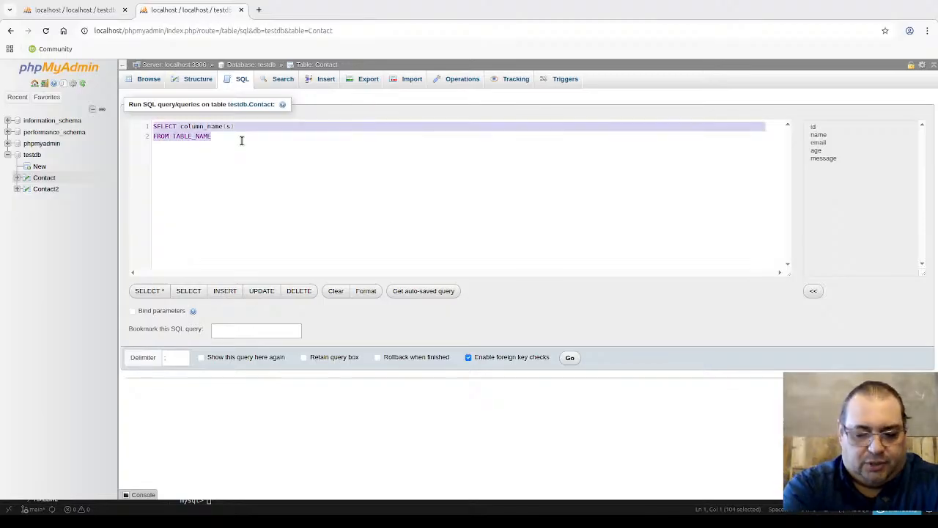
pyautogui.press('Left')
pyautogui.press('Right')
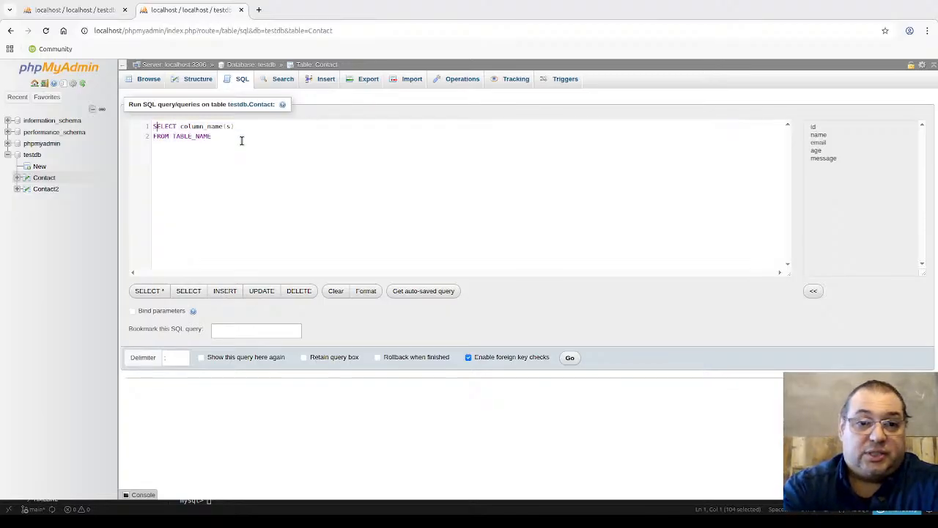
pyautogui.hotkey('shift', 'End')
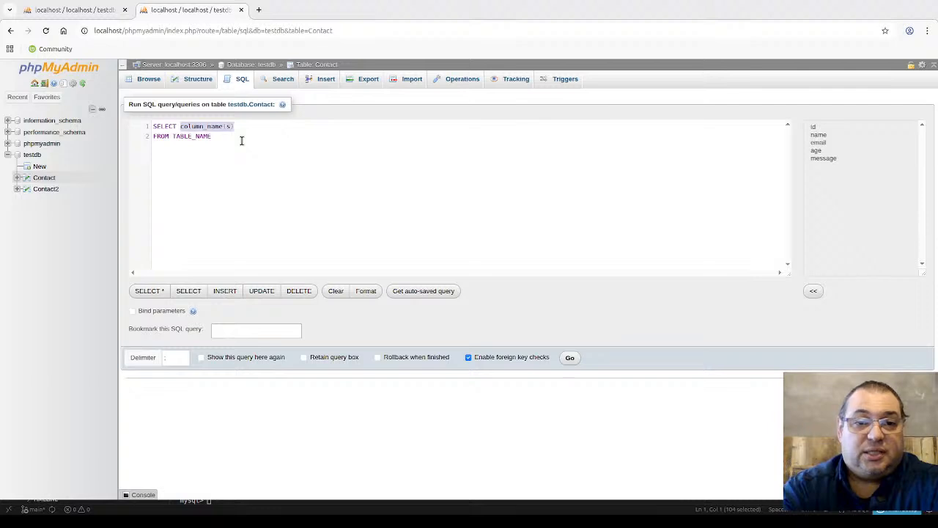
pyautogui.write('id')
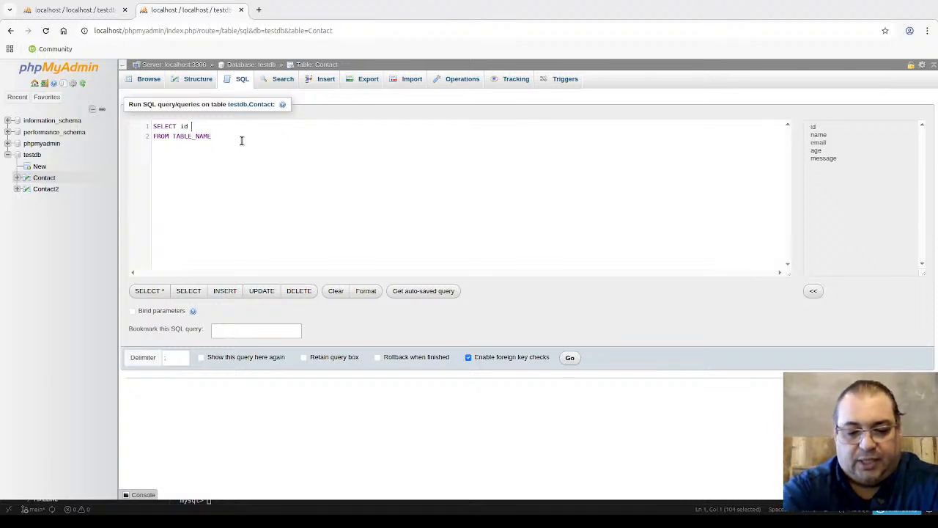
pyautogui.write(', name, ')
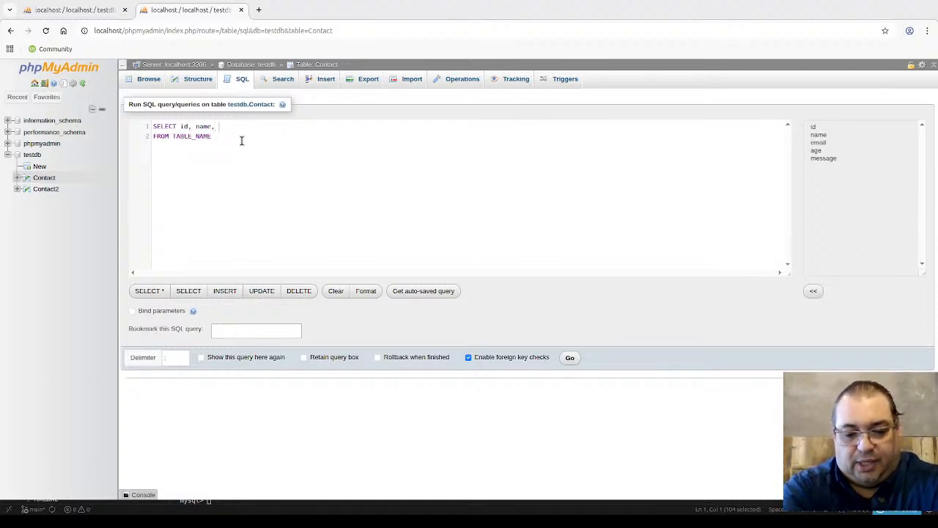
pyautogui.write('age, message')
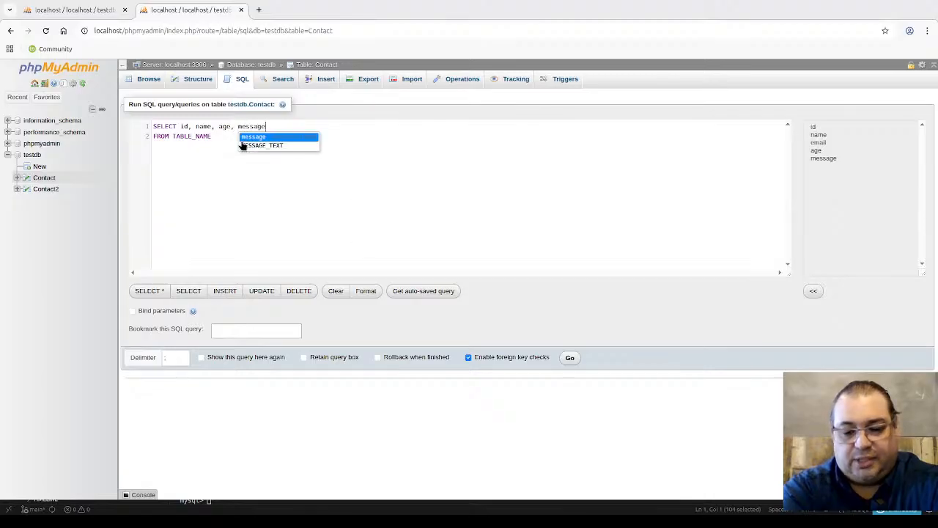
pyautogui.press('Return')
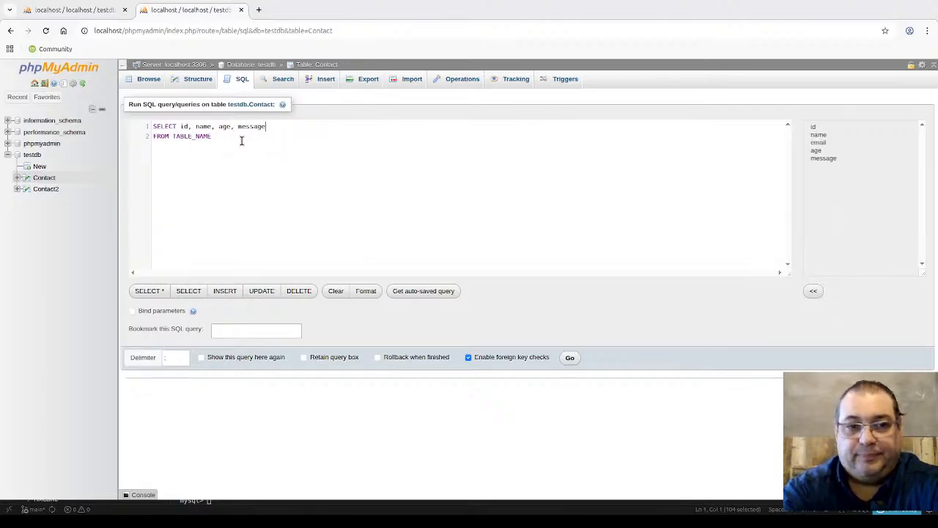
pyautogui.press('BackSpace')
pyautogui.press('BackSpace')
pyautogui.press('BackSpace')
pyautogui.press('BackSpace')
pyautogui.press('BackSpace')
pyautogui.press('BackSpace')
pyautogui.press('BackSpace')
pyautogui.press('BackSpace')
pyautogui.press('BackSpace')
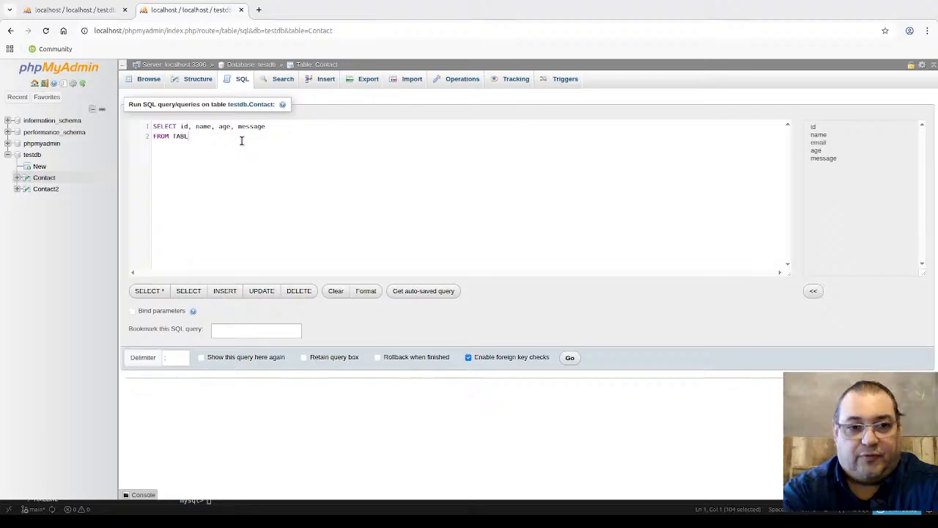
pyautogui.press('BackSpace')
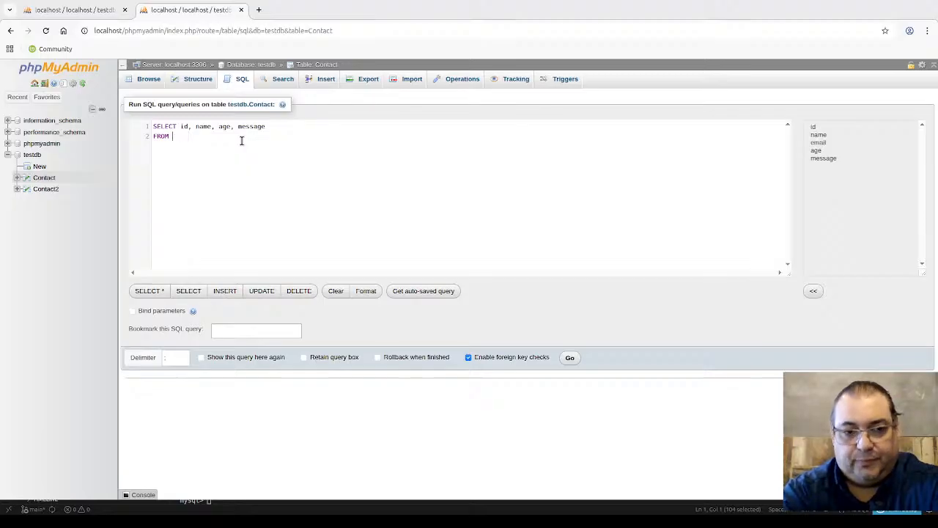
pyautogui.write('Contact')
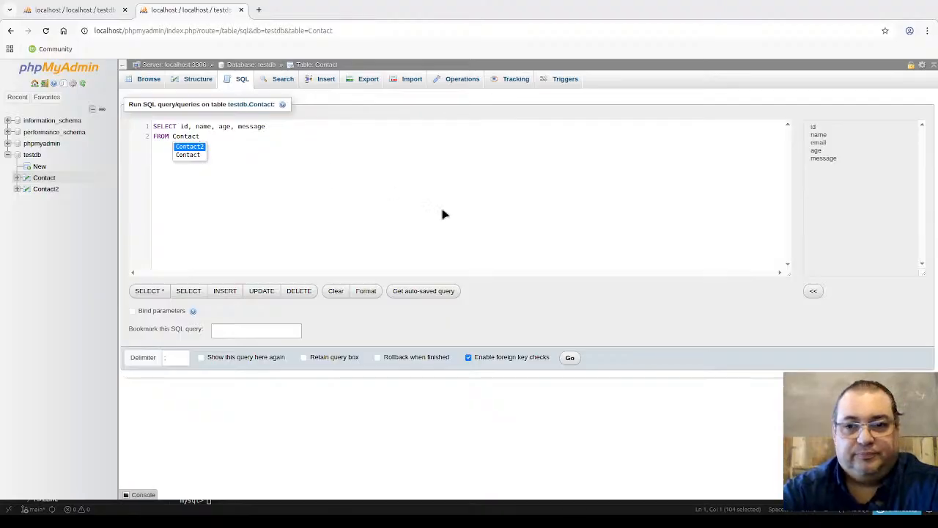
pyautogui.write(';')
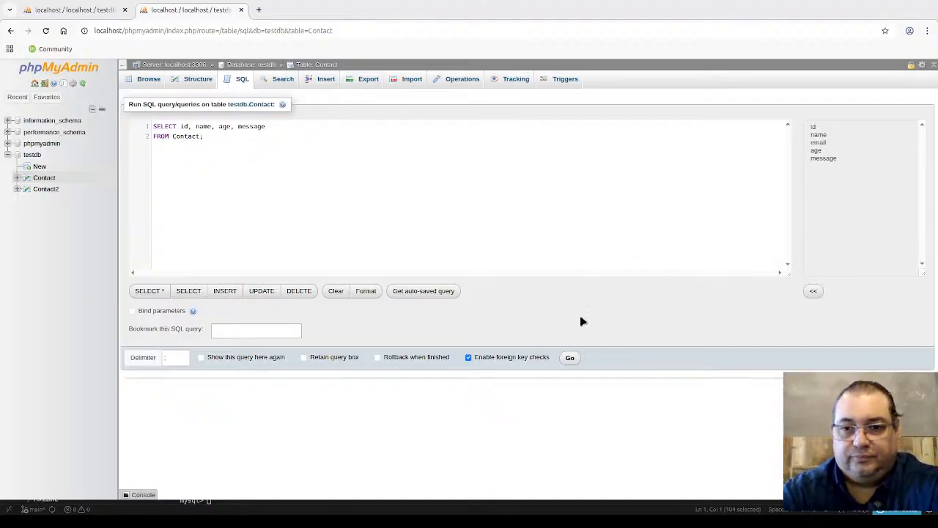
pyautogui.click(570, 358)
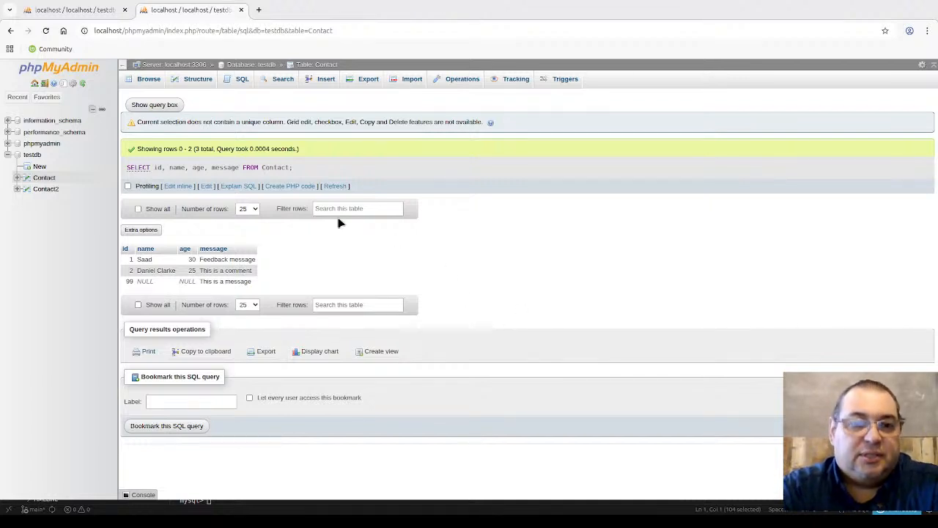
# Step: Reopen the SQL tab and select the default 'SELECT * FROM `Contact` WHERE 1' query
pyautogui.click(238, 79)
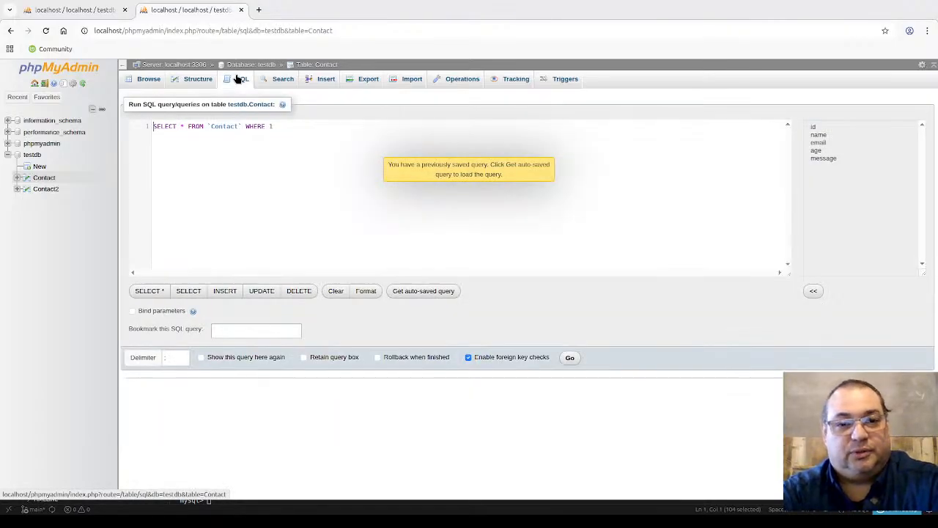
pyautogui.hotkey('ctrl', 'a')
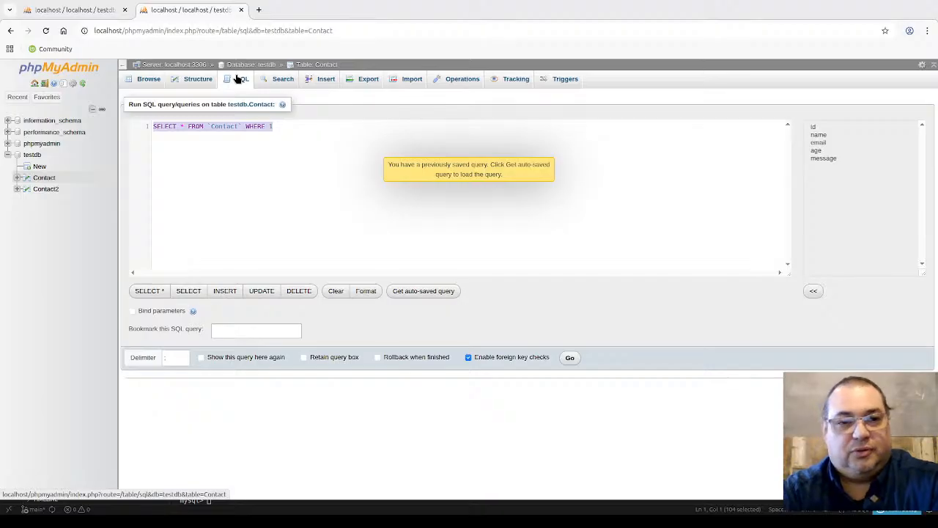
# Step: Replace it with 'SELECT *' and 'FROM Contact;' on a second line
pyautogui.write('Se')
pyautogui.press('Return')
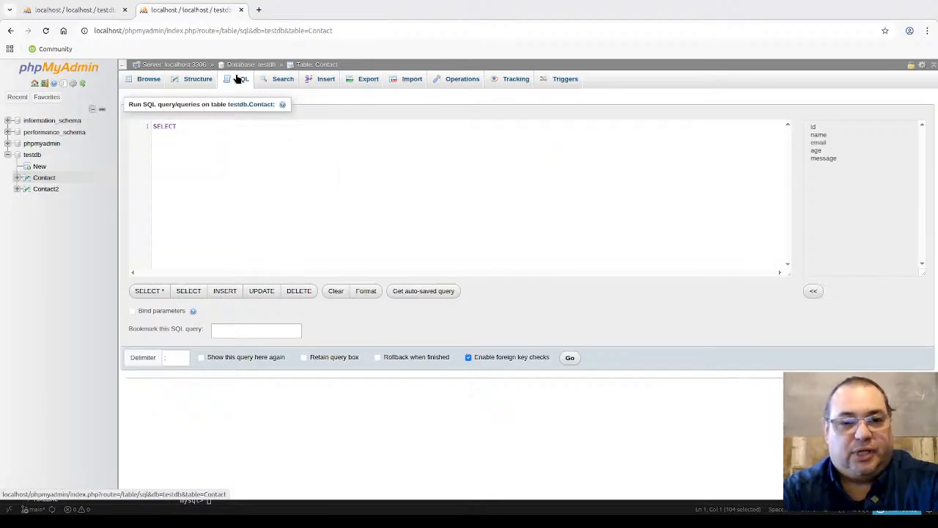
pyautogui.write('*')
pyautogui.press('Return')
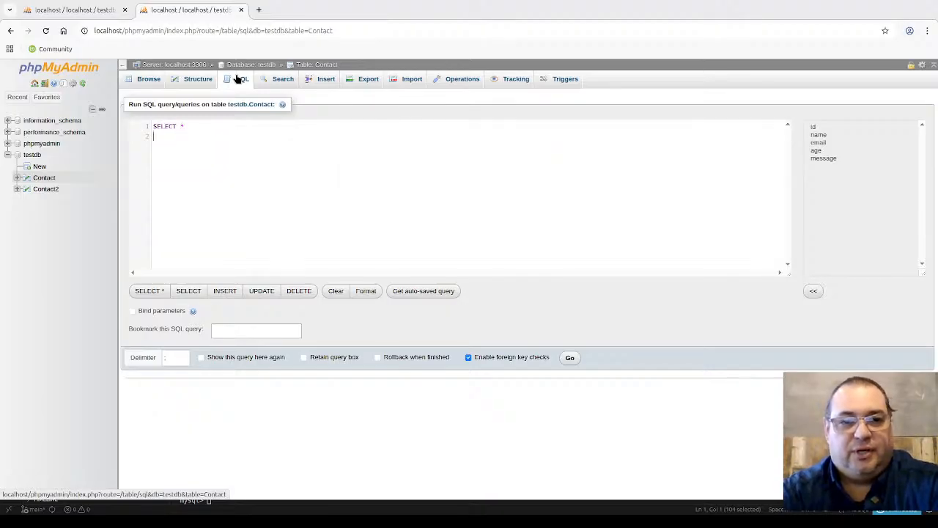
pyautogui.write('FROM Cont')
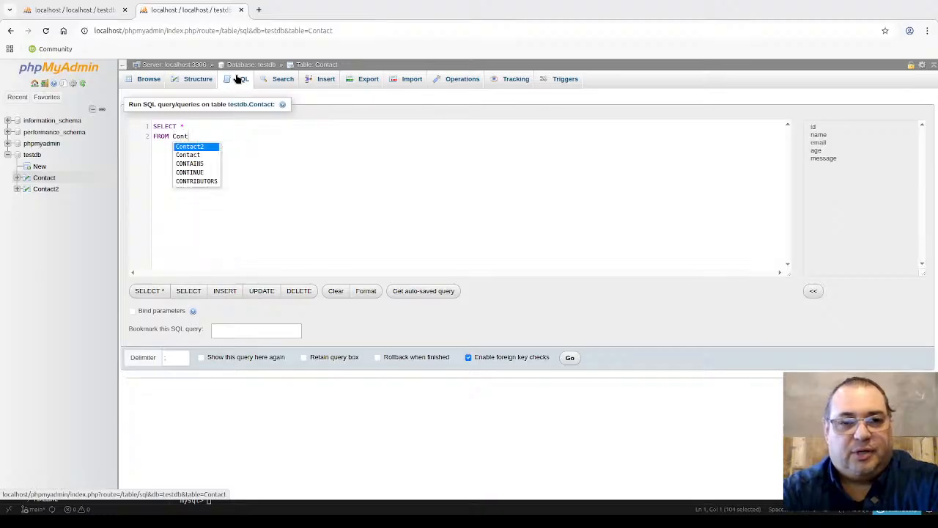
pyautogui.write('act;')
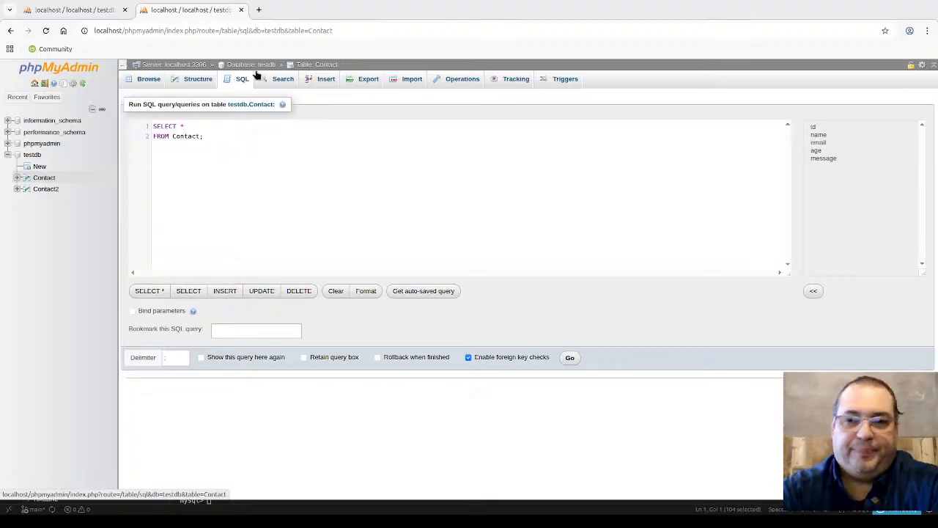
# Step: Run 'SELECT * FROM Contact;' to list every column of the three rows
pyautogui.click(571, 356)
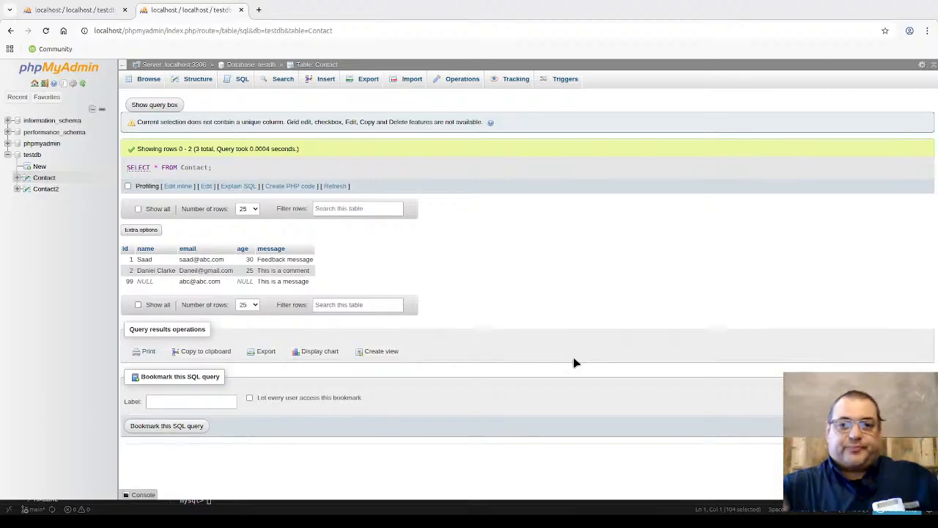
# Step: Reopen the SQL editor and replace the query with 'SELECT *', undoing a wrong autocomplete
pyautogui.click(237, 84)
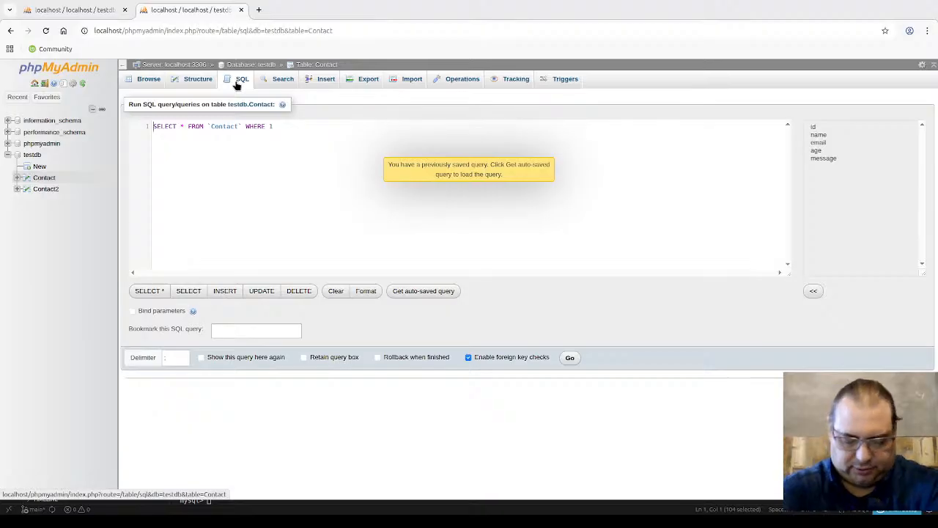
pyautogui.hotkey('ctrl', 'a')
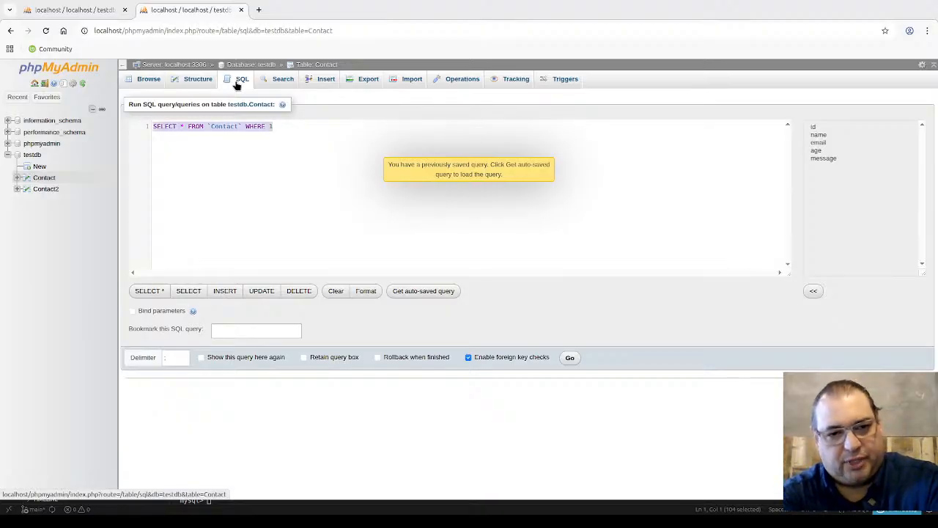
pyautogui.write('SE')
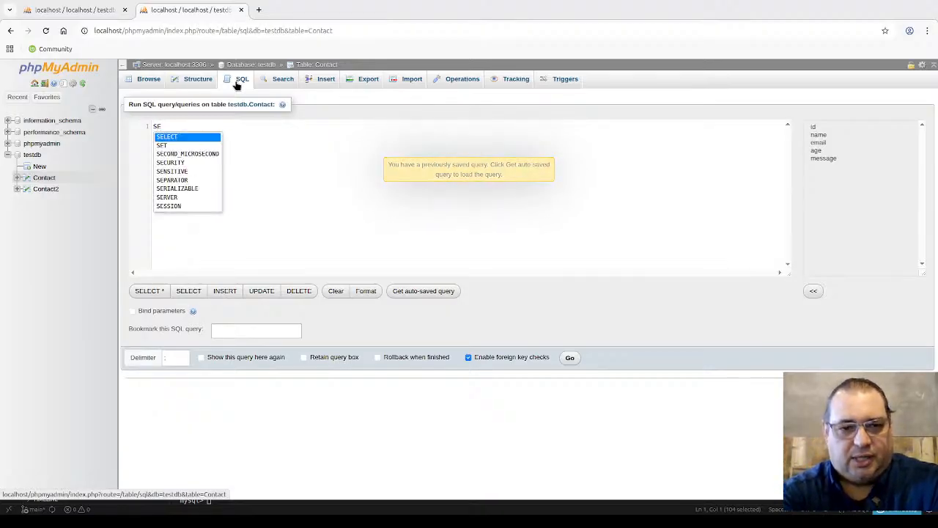
pyautogui.press('Down')
pyautogui.press('Down')
pyautogui.press('Return')
pyautogui.press('BackSpace')
pyautogui.press('BackSpace')
pyautogui.press('BackSpace')
pyautogui.press('BackSpace')
pyautogui.press('BackSpace')
pyautogui.press('BackSpace')
pyautogui.press('BackSpace')
pyautogui.press('BackSpace')
pyautogui.press('BackSpace')
pyautogui.press('BackSpace')
pyautogui.press('BackSpace')
pyautogui.press('BackSpace')
pyautogui.press('BackSpace')
pyautogui.press('BackSpace')
pyautogui.press('BackSpace')
pyautogui.press('BackSpace')
pyautogui.press('BackSpace')
pyautogui.press('BackSpace')
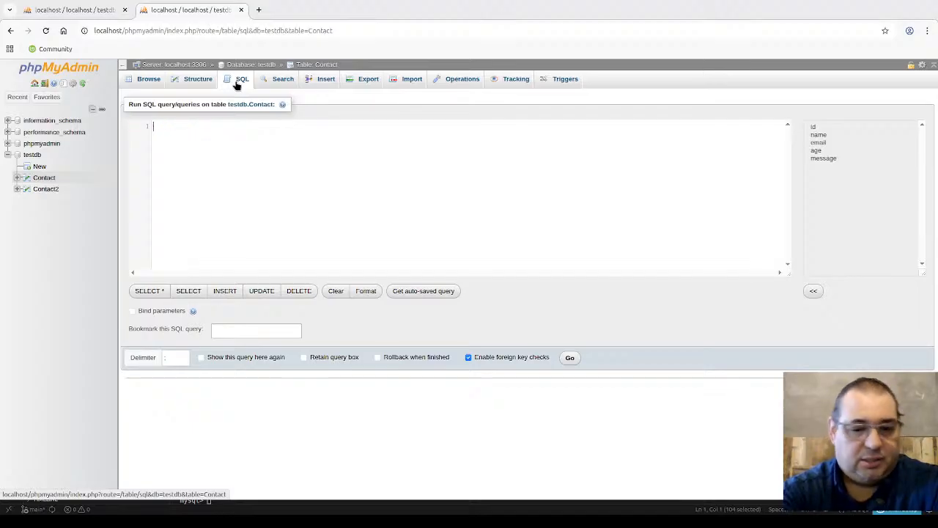
pyautogui.write('s')
pyautogui.press('Return')
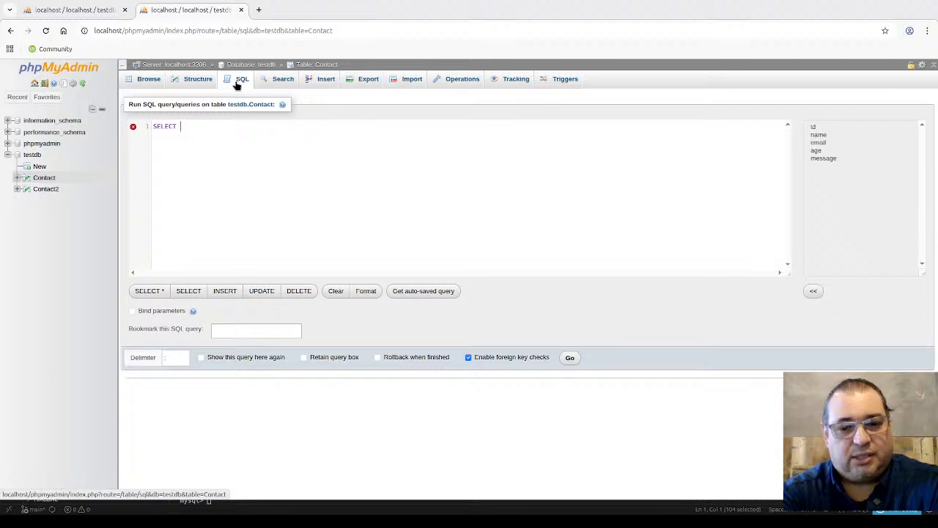
pyautogui.write('*')
pyautogui.press('Return')
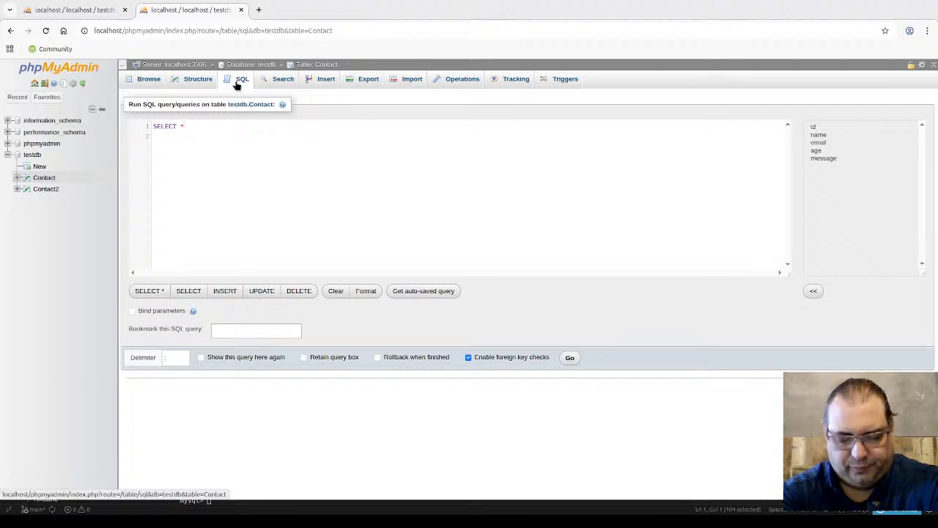
# Step: Add 'FROM Contact WHERE name=' with one contact's name as the filter value
pyautogui.write('from')
pyautogui.press('BackSpace')
pyautogui.press('BackSpace')
pyautogui.press('BackSpace')
pyautogui.press('BackSpace')
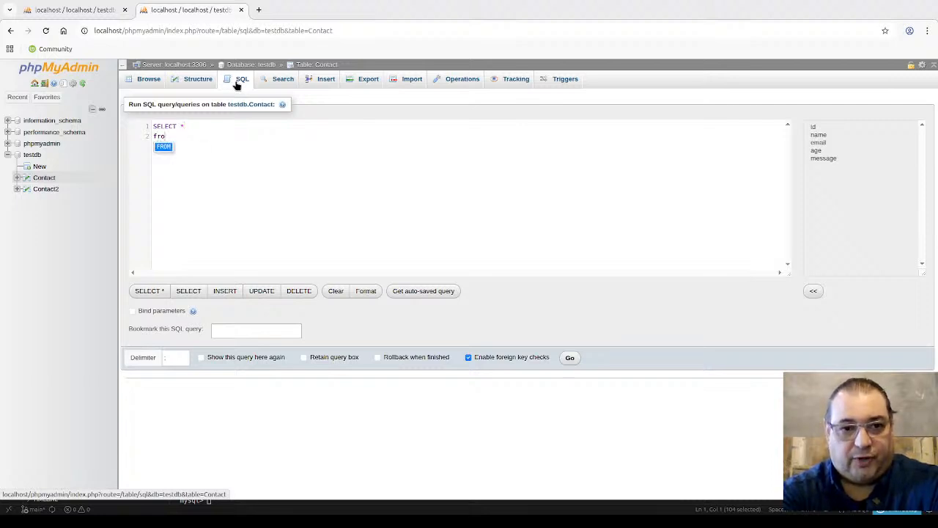
pyautogui.write('FROM Conta')
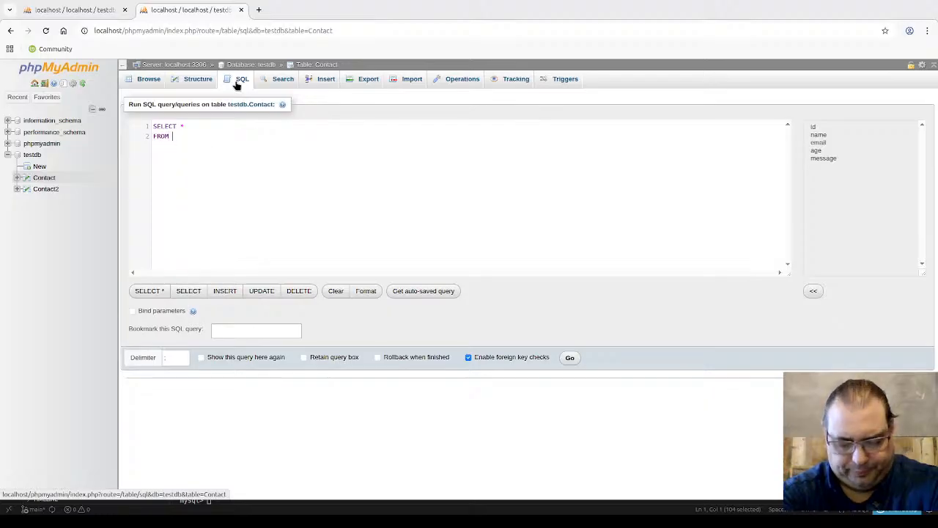
pyautogui.write('ct')
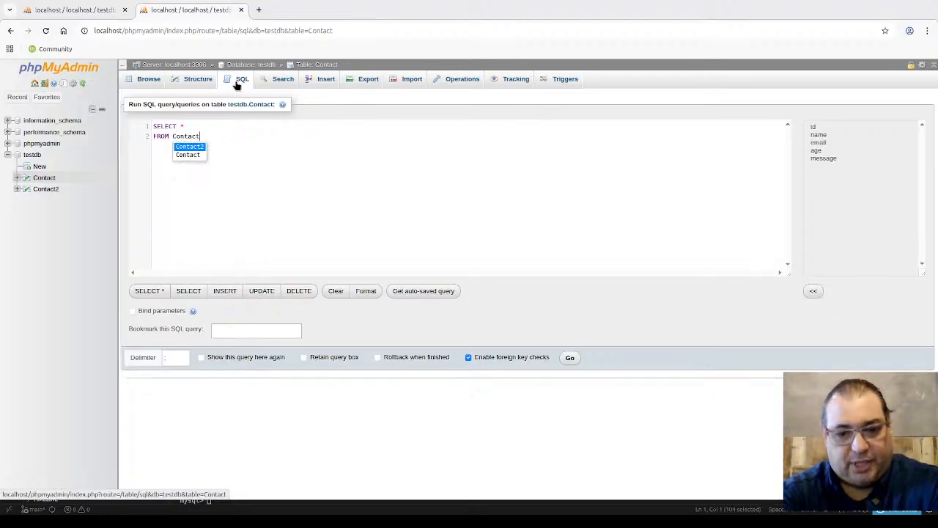
pyautogui.press('Return')
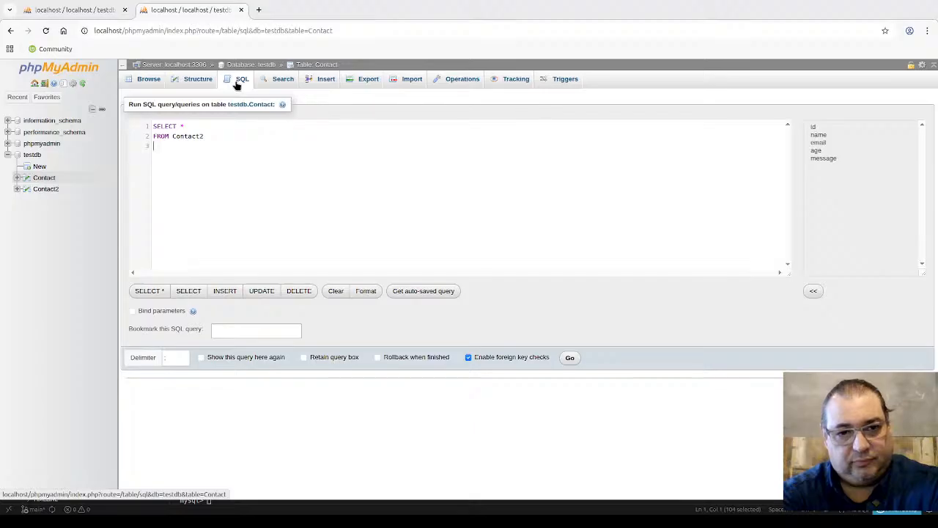
pyautogui.press('BackSpace')
pyautogui.press('BackSpace')
pyautogui.write('W')
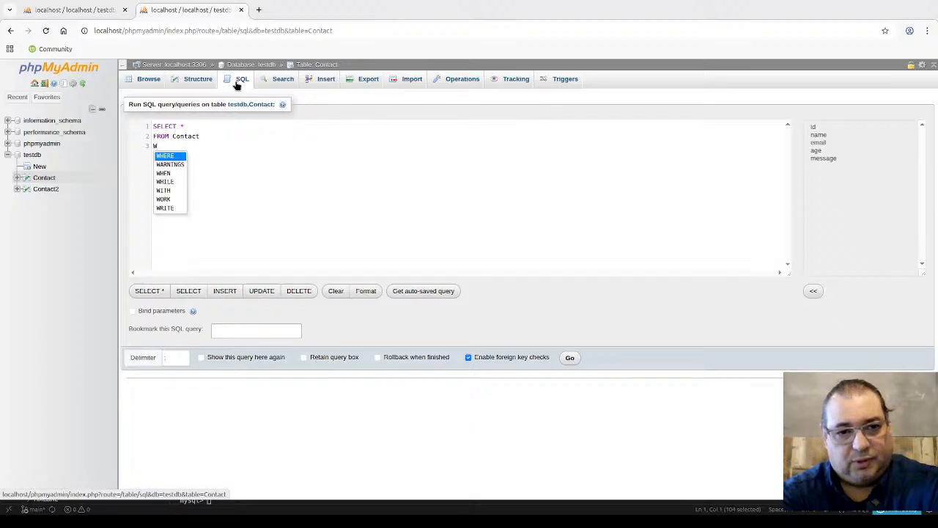
pyautogui.press('Return')
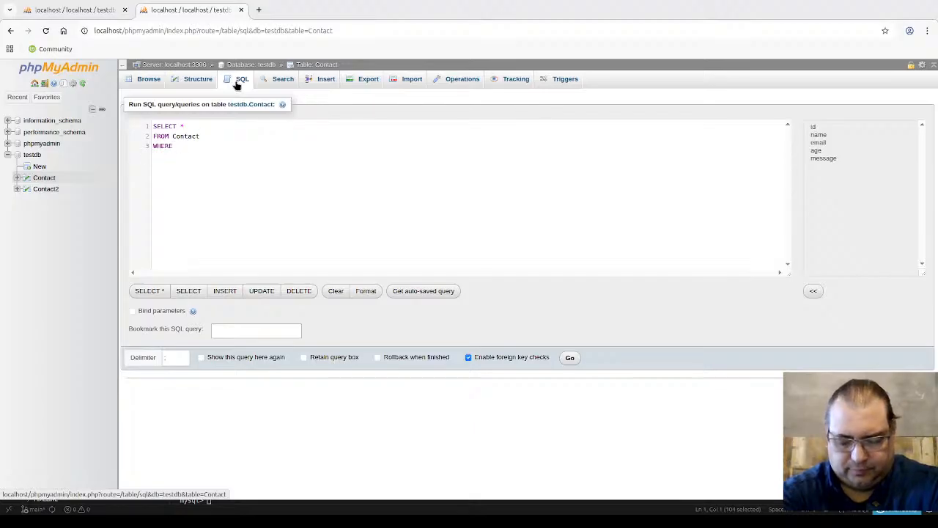
pyautogui.write('name')
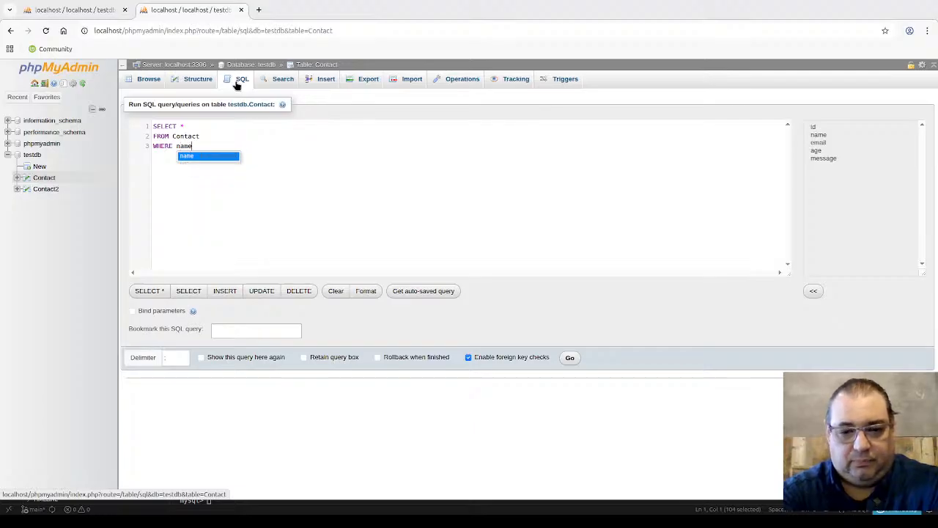
pyautogui.press('Return')
pyautogui.write('=')
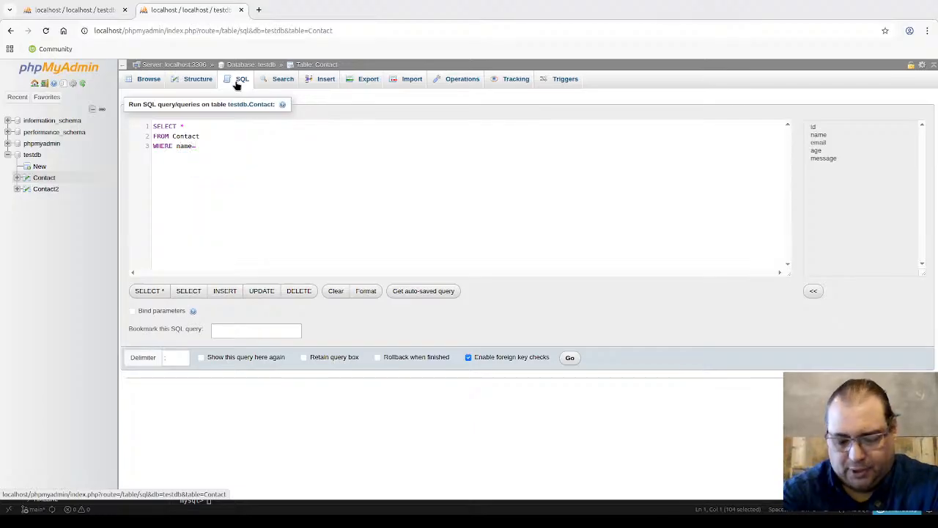
pyautogui.write("'Saad'")
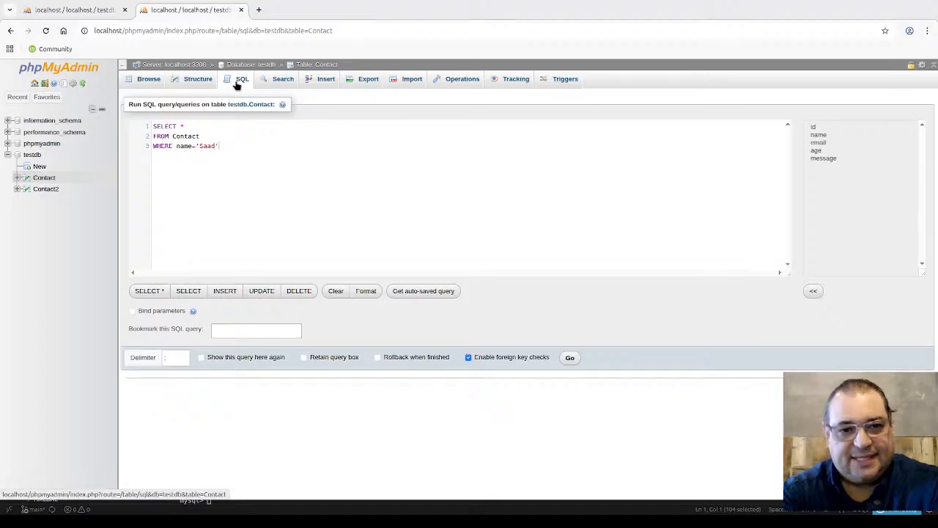
pyautogui.write(';')
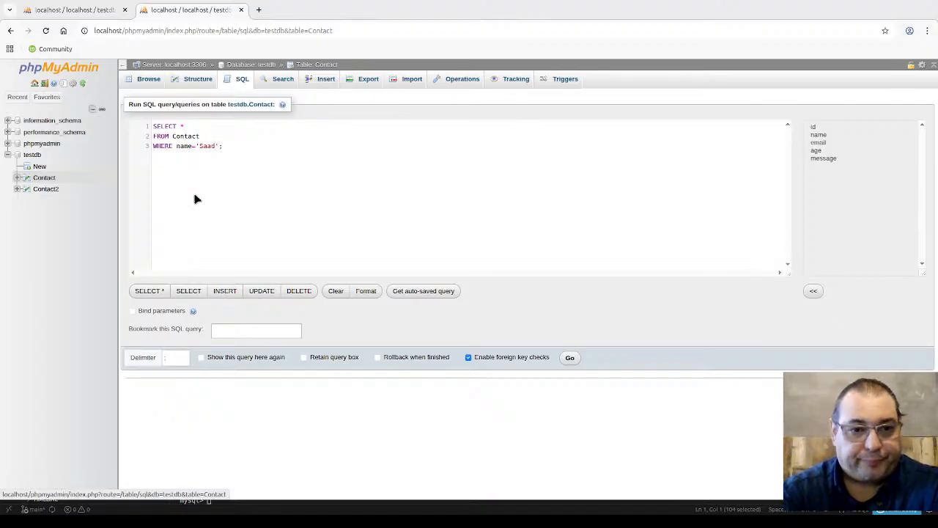
# Step: Run the name-filtered query, returning the single matching Contact row
pyautogui.click(570, 359)
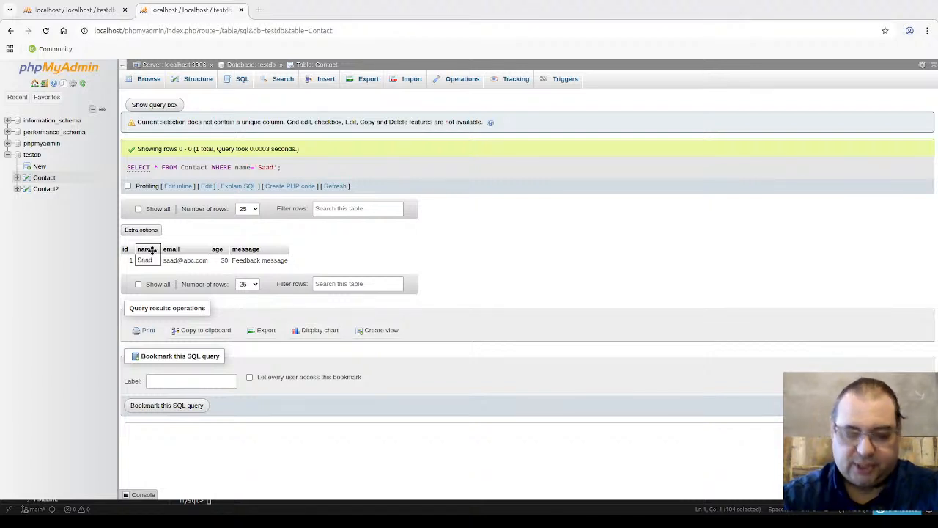
# Step: Replace the query with 'UPDATE table_name' and a 'SET column1 =value, column2=value2, ...' line
pyautogui.click(238, 83)
pyautogui.write('a')
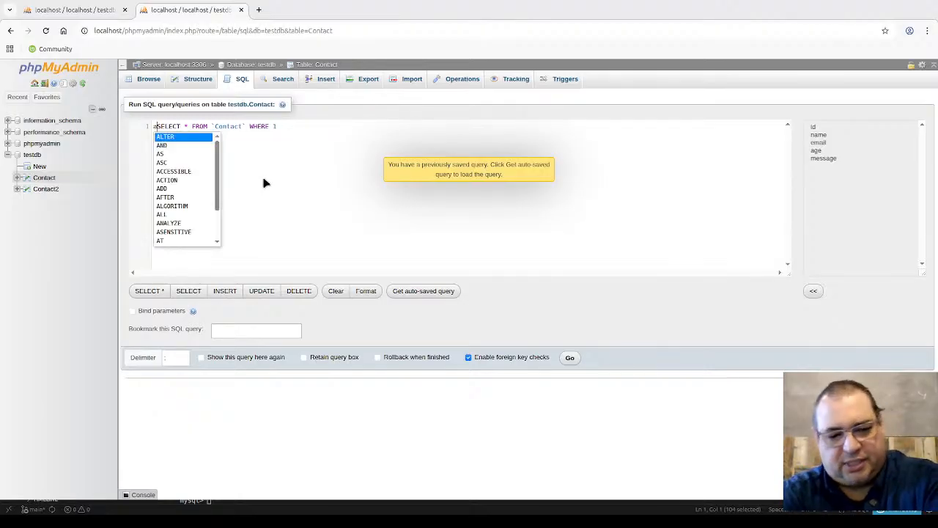
pyautogui.hotkey('ctrl', 'a')
pyautogui.write('UP')
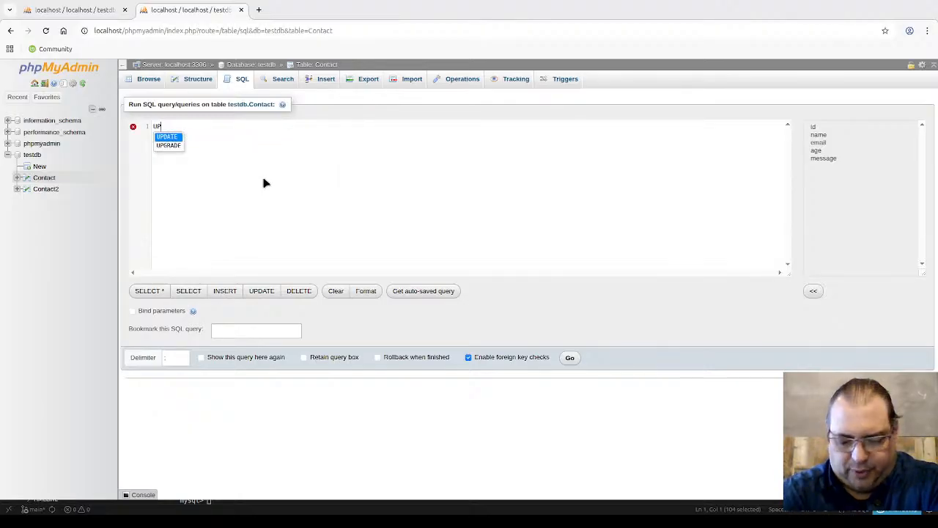
pyautogui.write('DATE table_name')
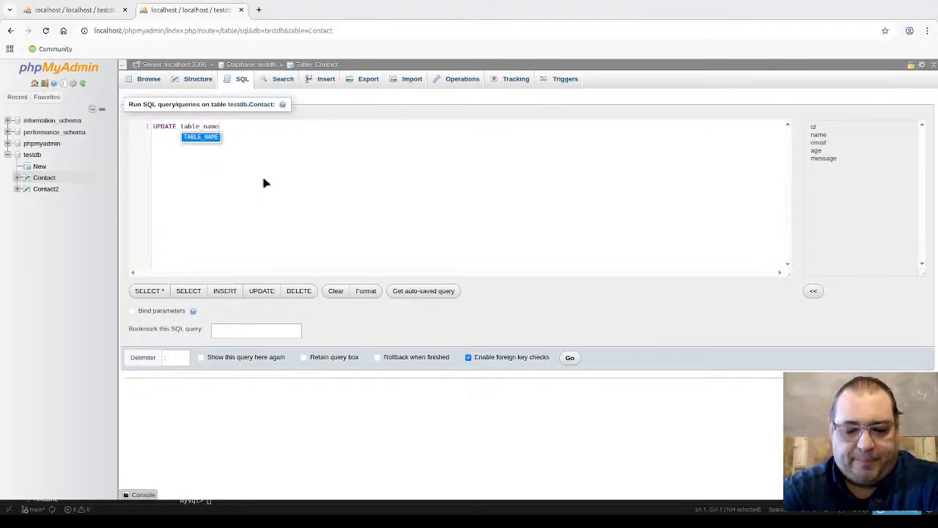
pyautogui.write(' SET')
pyautogui.press('BackSpace')
pyautogui.press('BackSpace')
pyautogui.press('BackSpace')
pyautogui.press('BackSpace')
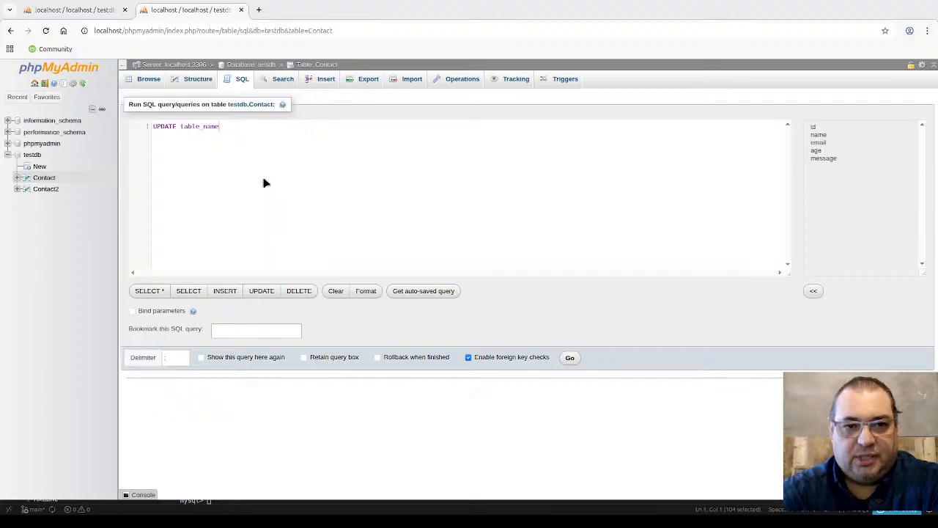
pyautogui.write('set')
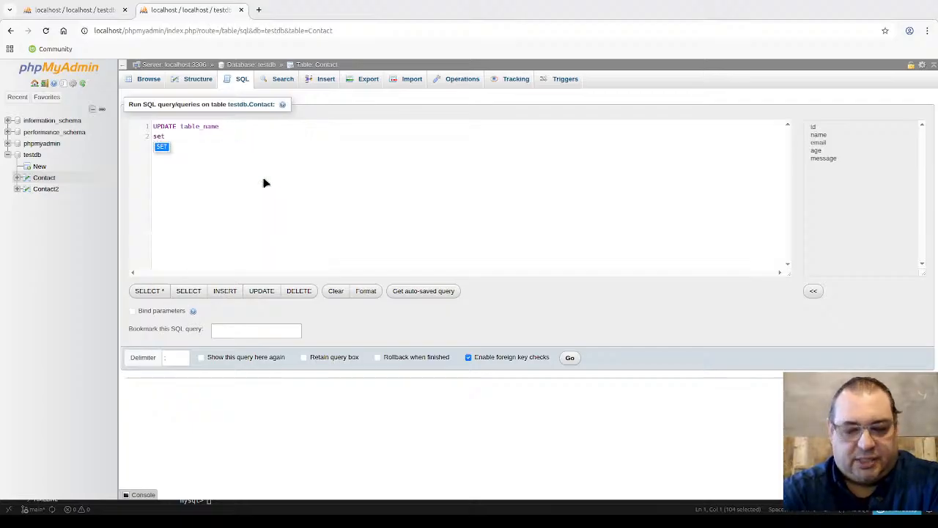
pyautogui.press('BackSpace')
pyautogui.press('BackSpace')
pyautogui.press('BackSpace')
pyautogui.write('SET')
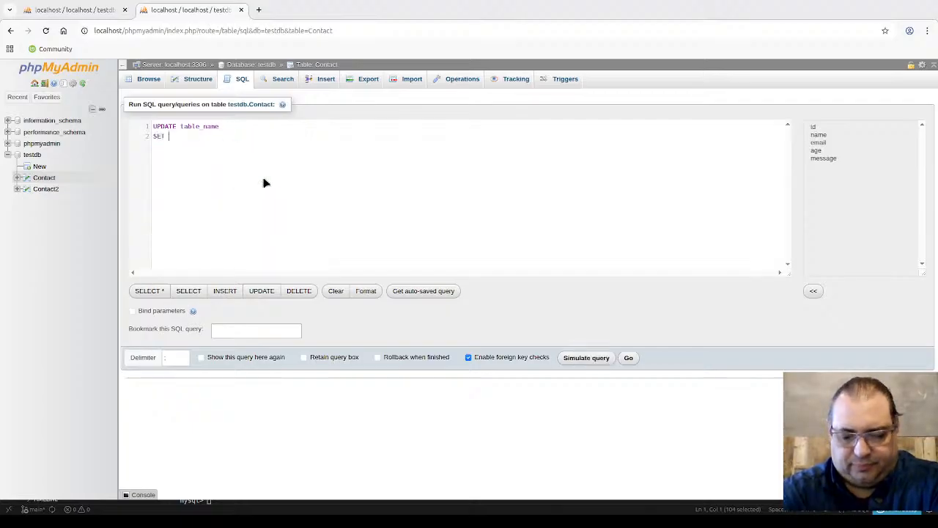
pyautogui.write(' column1 ')
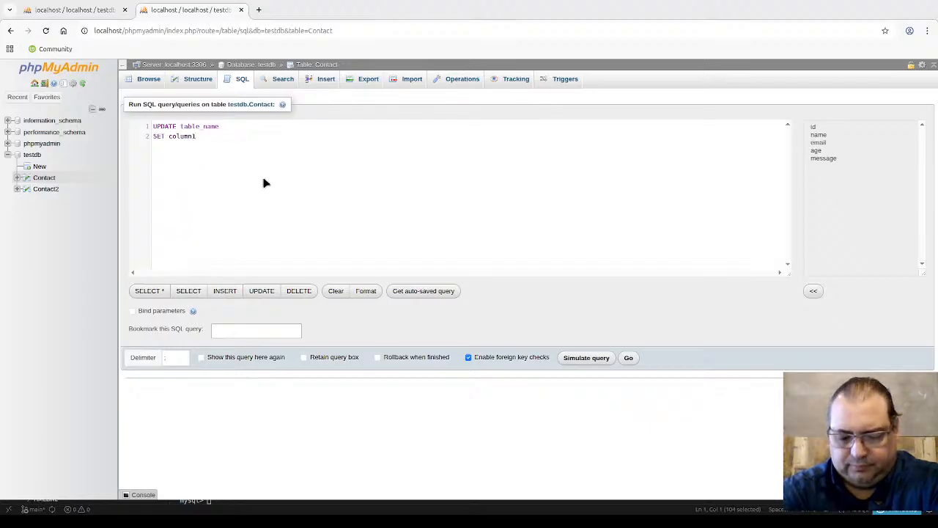
pyautogui.write('=')
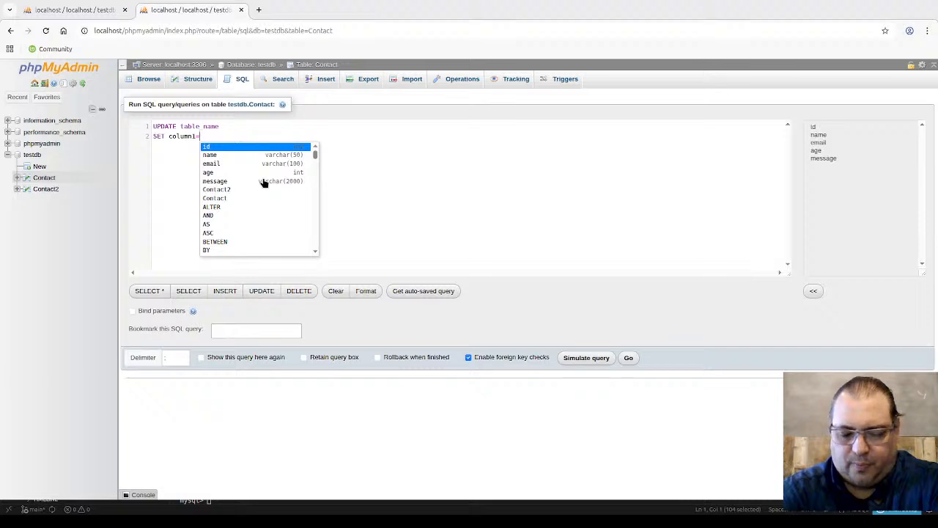
pyautogui.write('va')
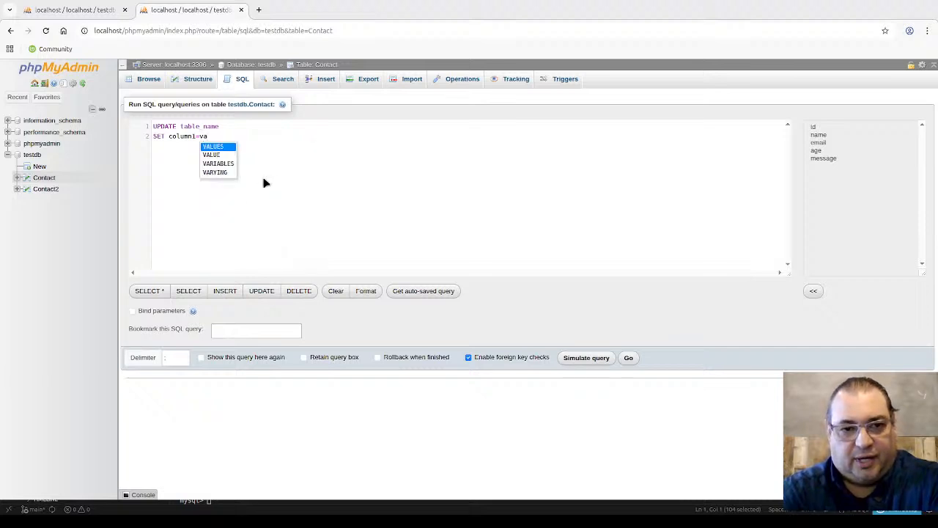
pyautogui.write('lue, ')
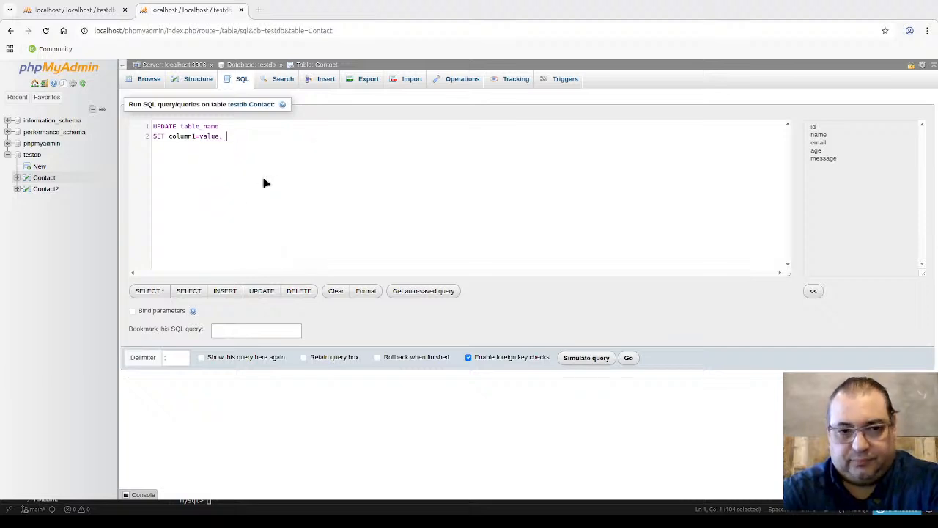
pyautogui.write('column')
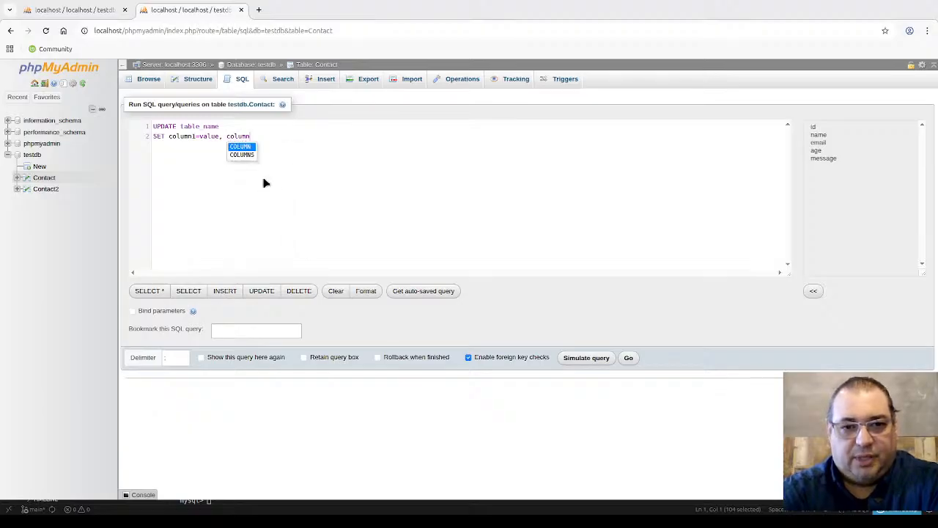
pyautogui.write('2=value')
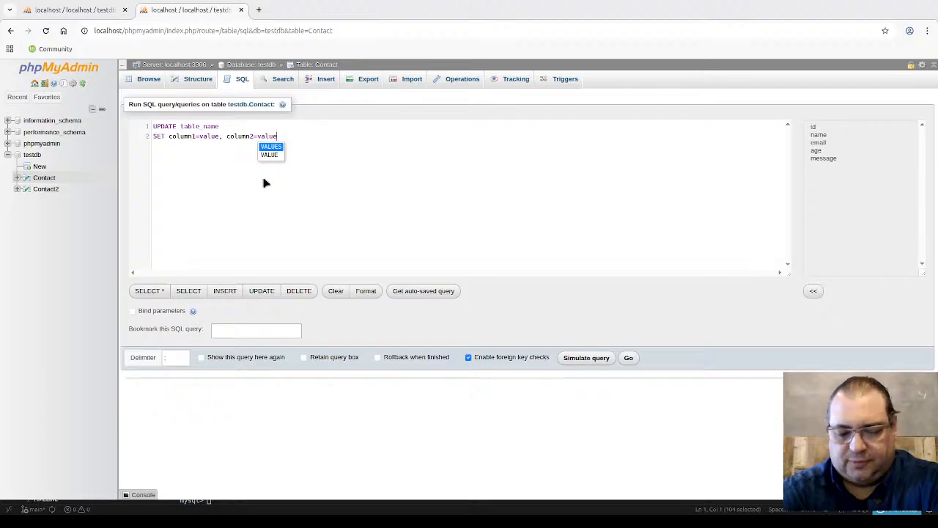
pyautogui.write('2')
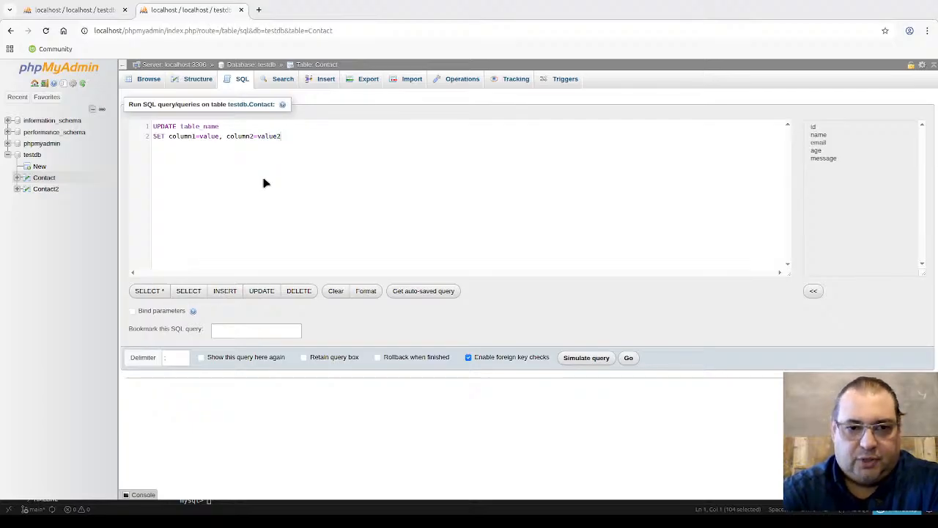
pyautogui.write(', ...')
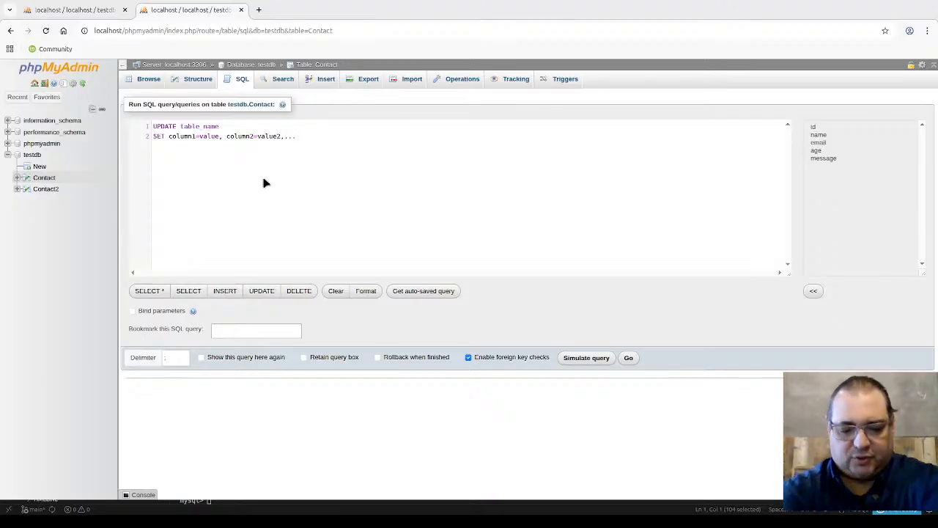
# Step: Add a WHERE line reading some_column=some_value; in place of the mistyped placeholder
pyautogui.press('Return')
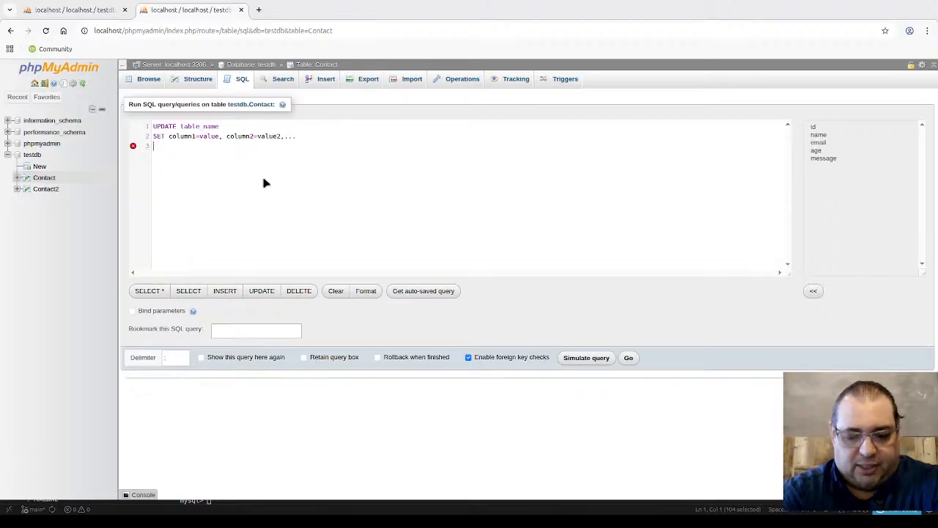
pyautogui.write('W')
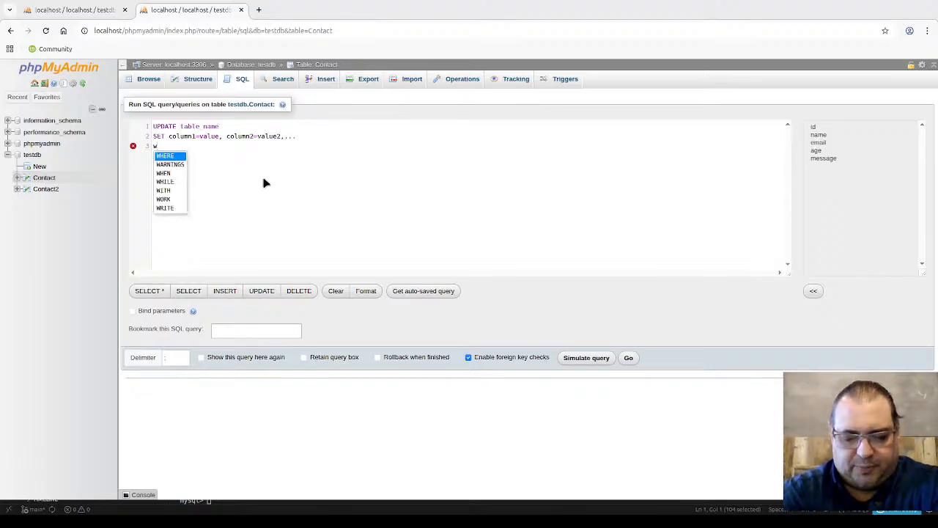
pyautogui.press('Return')
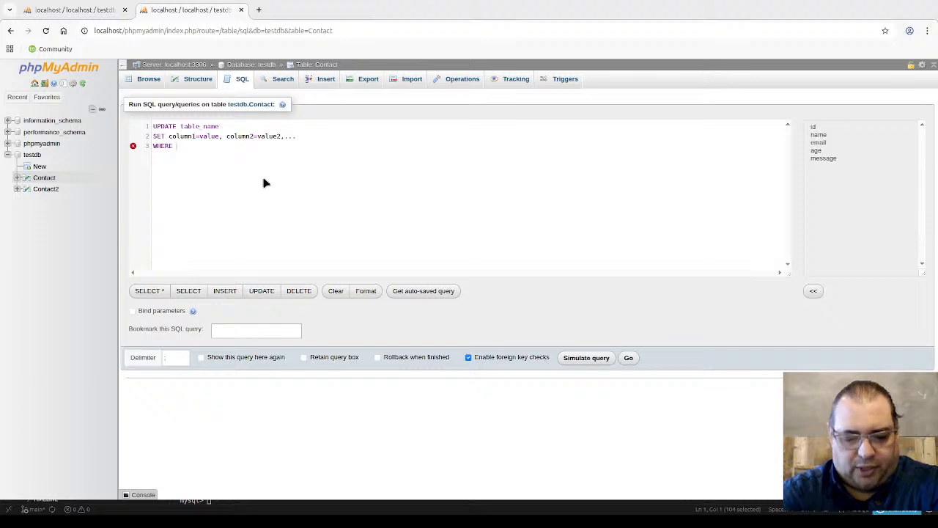
pyautogui.write('SOM')
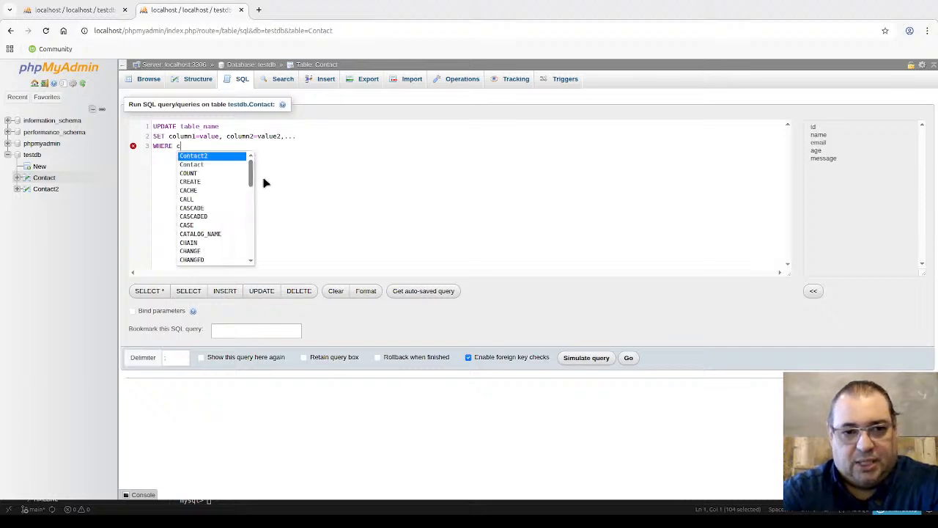
pyautogui.write('E')
pyautogui.write('_COLUMN')
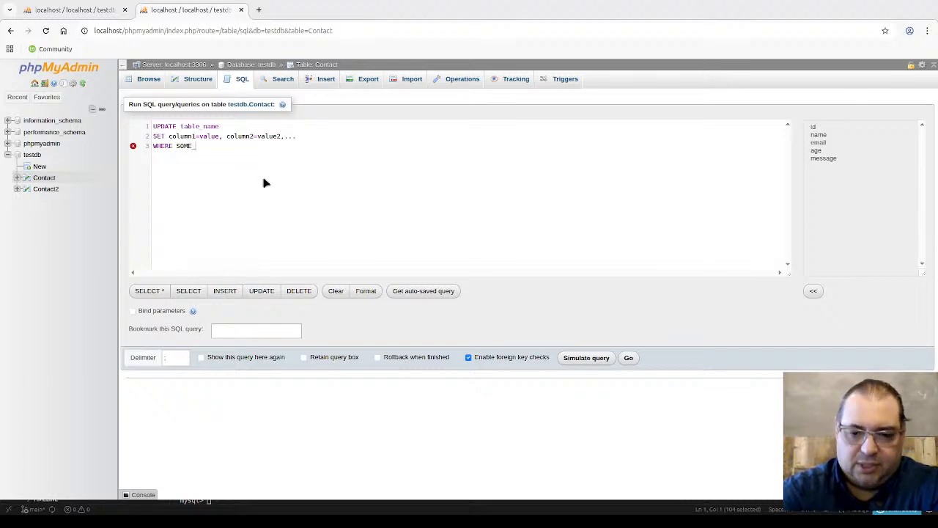
pyautogui.press('BackSpace')
pyautogui.press('BackSpace')
pyautogui.press('BackSpace')
pyautogui.press('BackSpace')
pyautogui.press('BackSpace')
pyautogui.press('BackSpace')
pyautogui.press('BackSpace')
pyautogui.press('BackSpace')
pyautogui.press('BackSpace')
pyautogui.press('BackSpace')
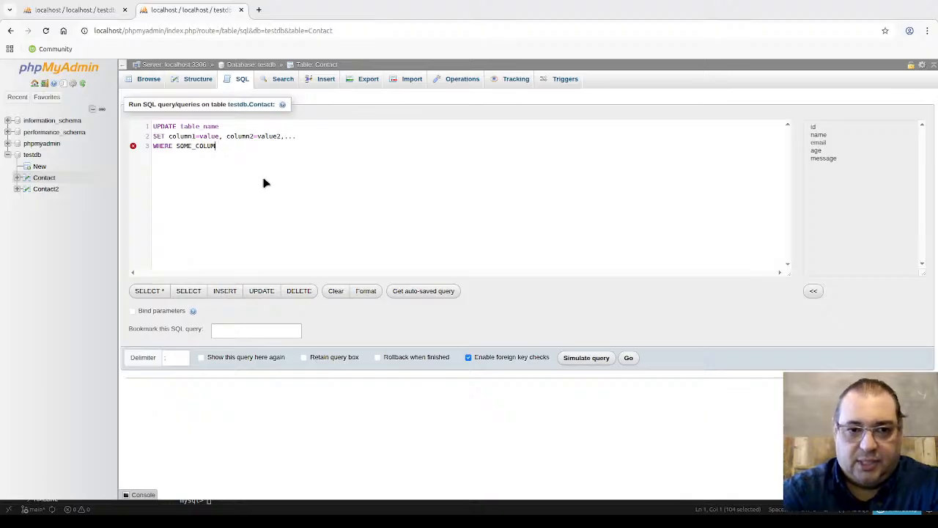
pyautogui.press('BackSpace')
pyautogui.press('BackSpace')
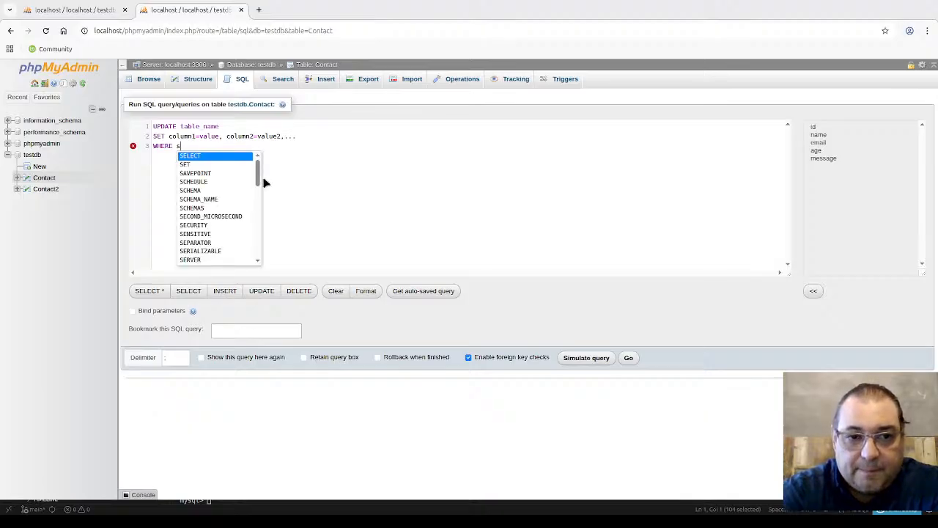
pyautogui.write('some_col')
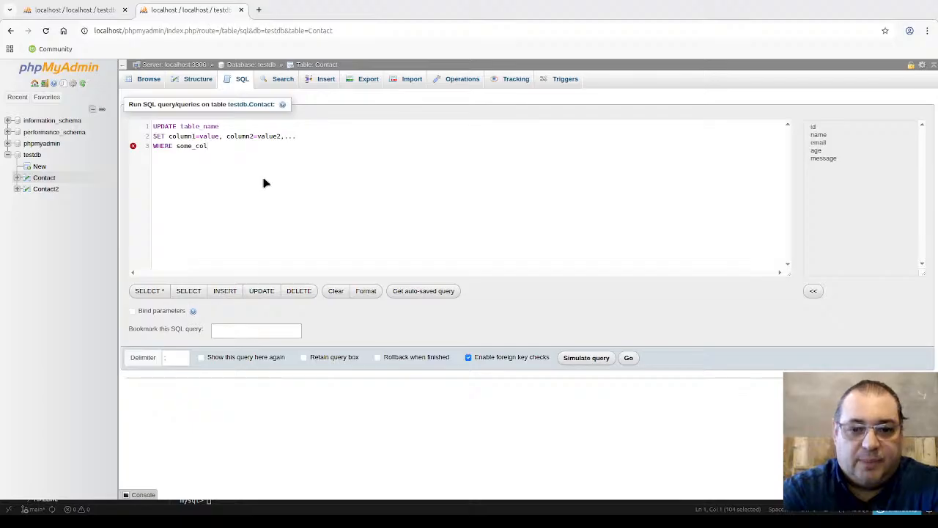
pyautogui.write('umn')
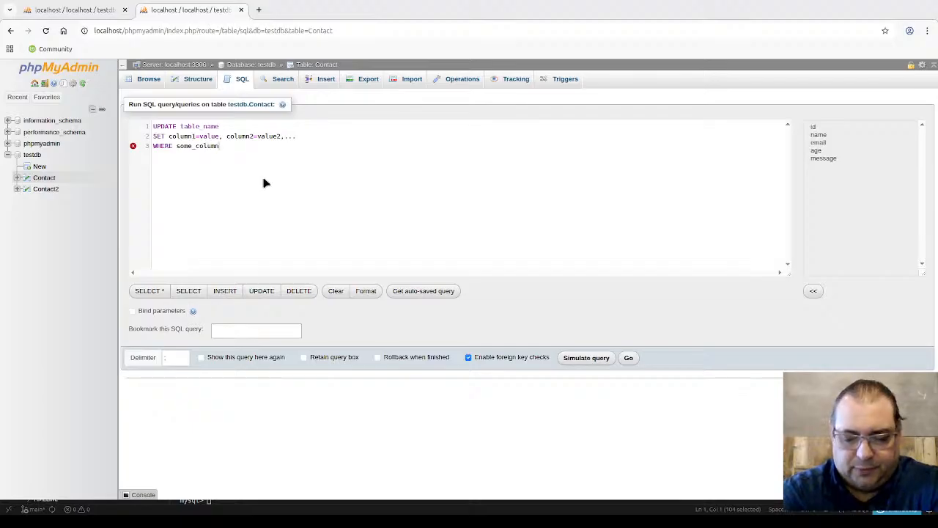
pyautogui.write('=some')
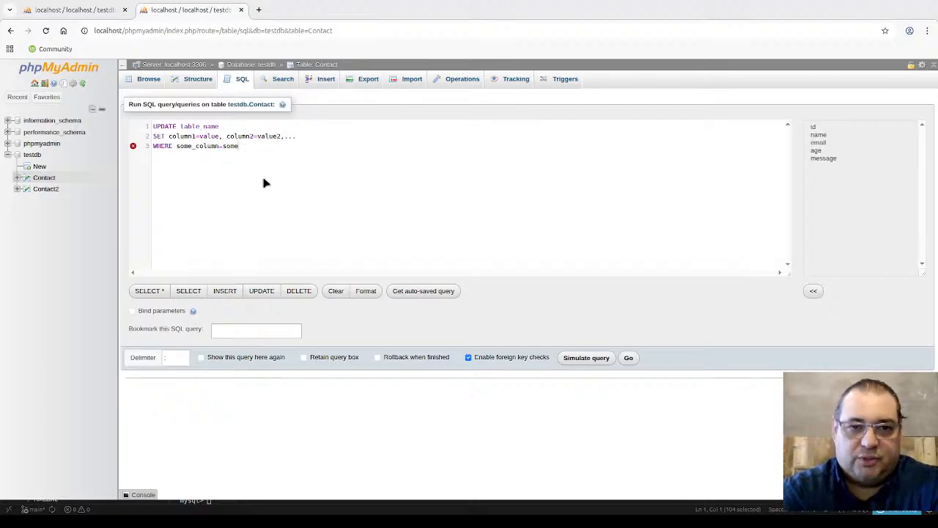
pyautogui.write('_value')
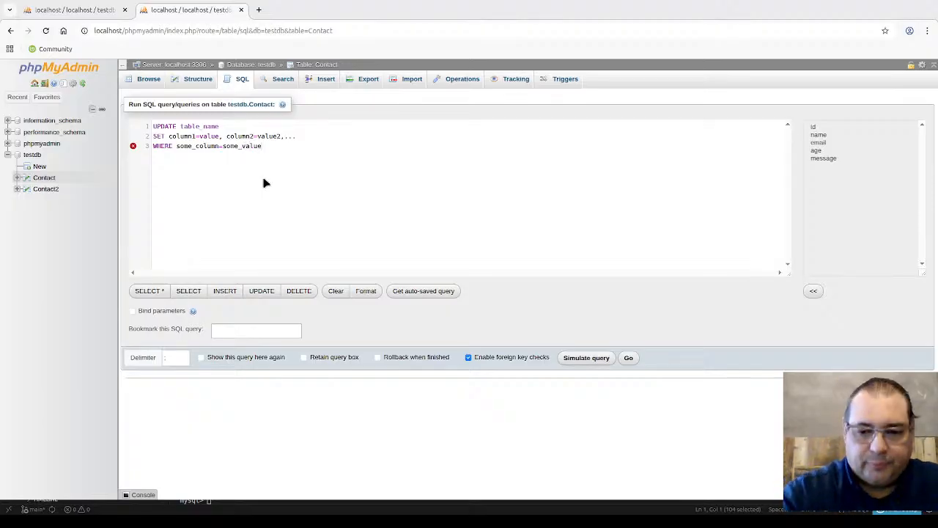
pyautogui.write(';')
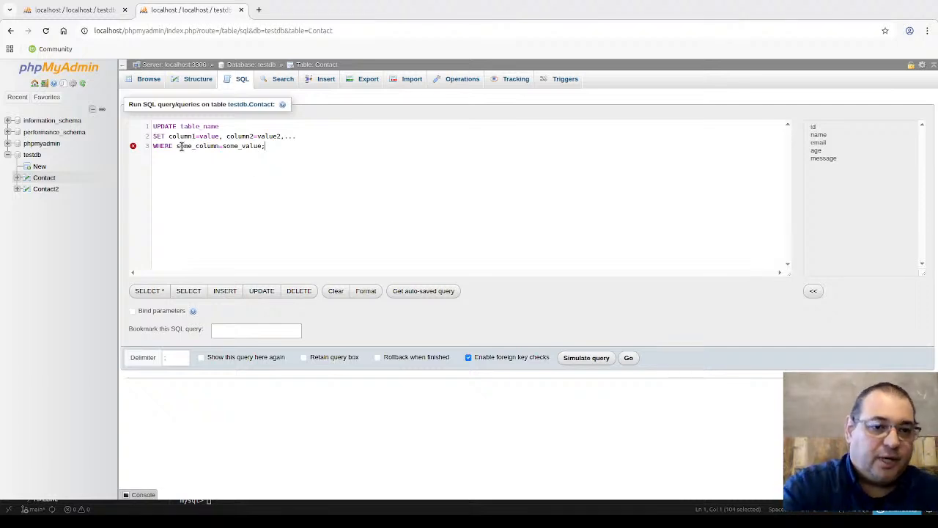
# Step: Expand the Contact table and its Columns node to list age, email, id, message, name
pyautogui.click(16, 177)
pyautogui.click(28, 189)
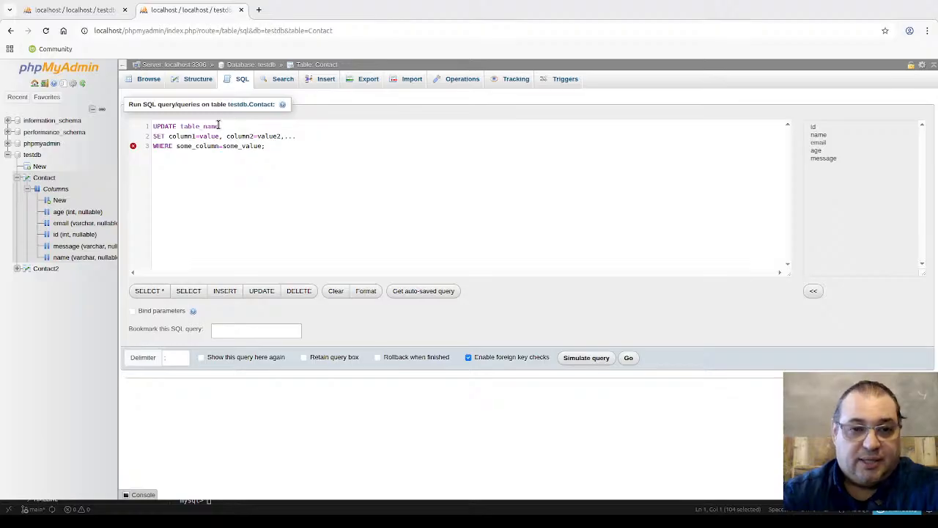
# Step: Replace the table_name placeholder with Contact
pyautogui.doubleClick(182, 126)
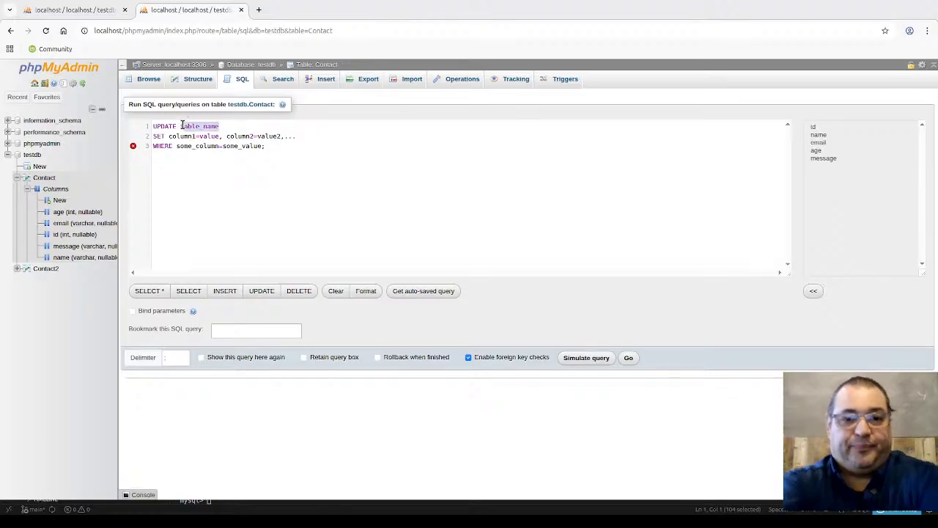
pyautogui.press('BackSpace')
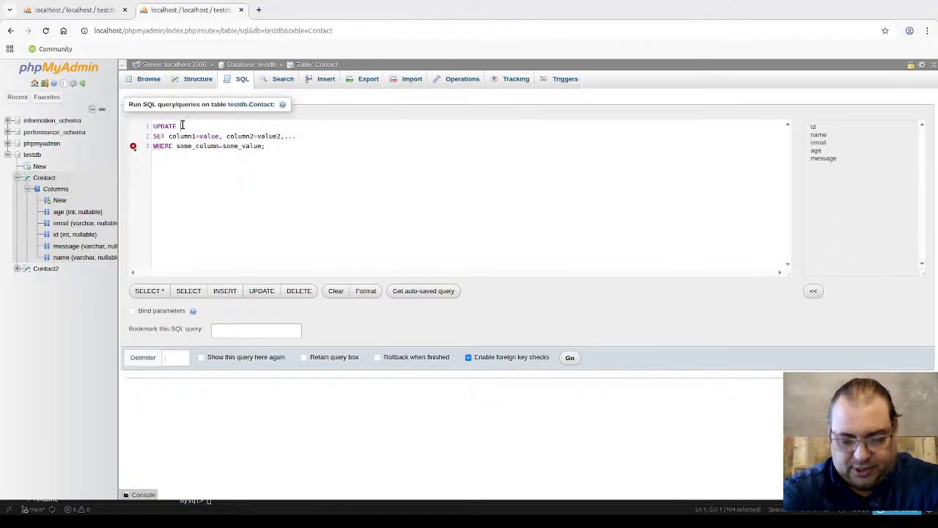
pyautogui.write('Contact')
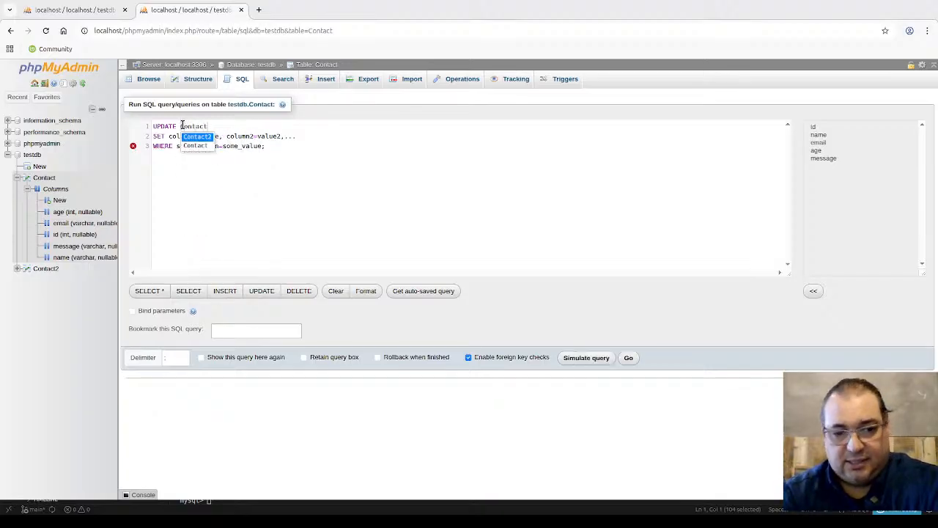
pyautogui.press('Escape')
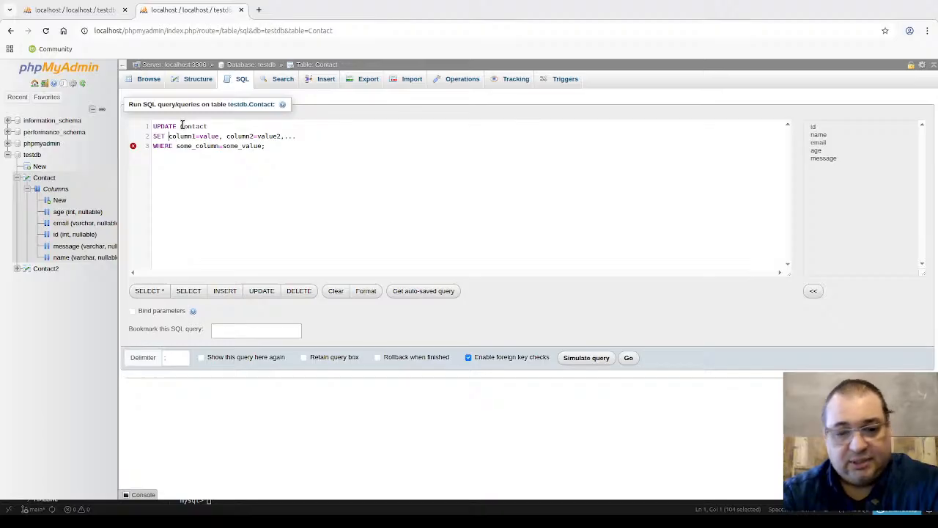
# Step: Replace the SET placeholders with name='ABC' and age=99
pyautogui.hotkey('ctrl', 'shift', 'Right')
pyautogui.hotkey('ctrl', 'shift', 'Right')
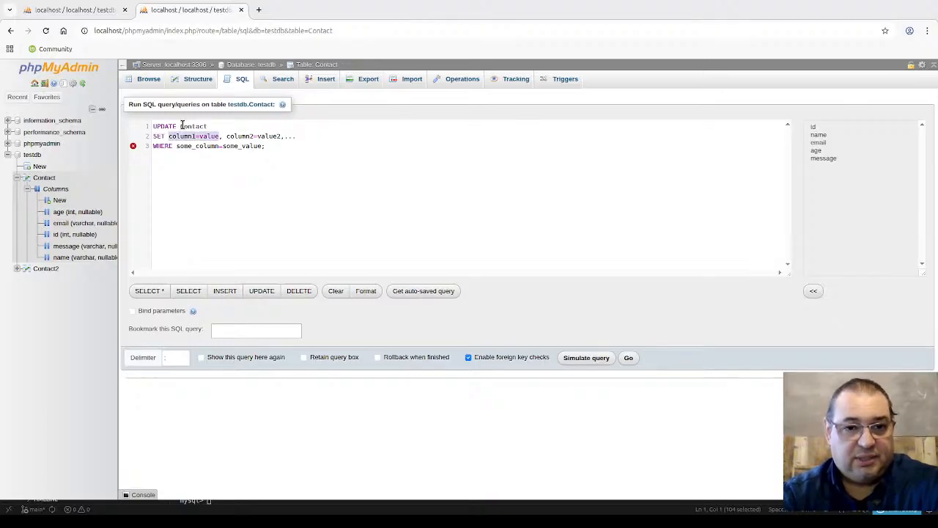
pyautogui.write('name=')
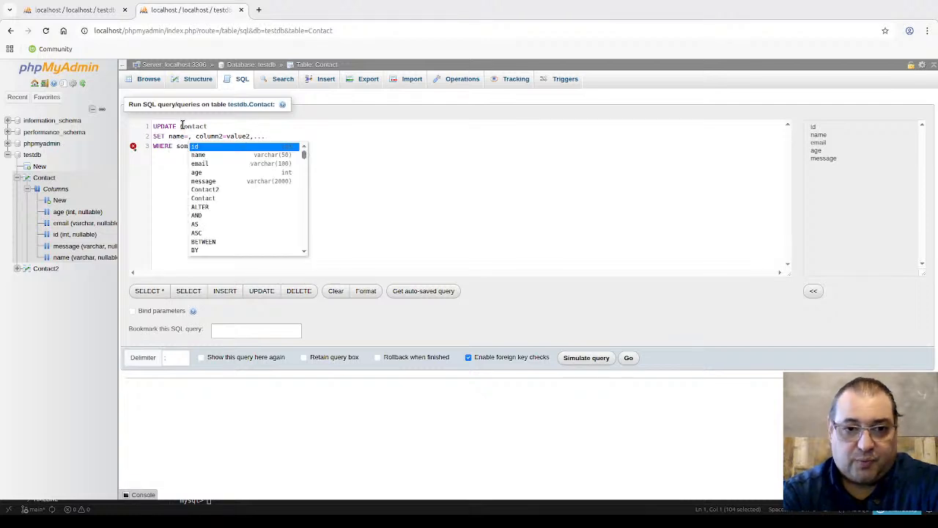
pyautogui.write("'ABC'")
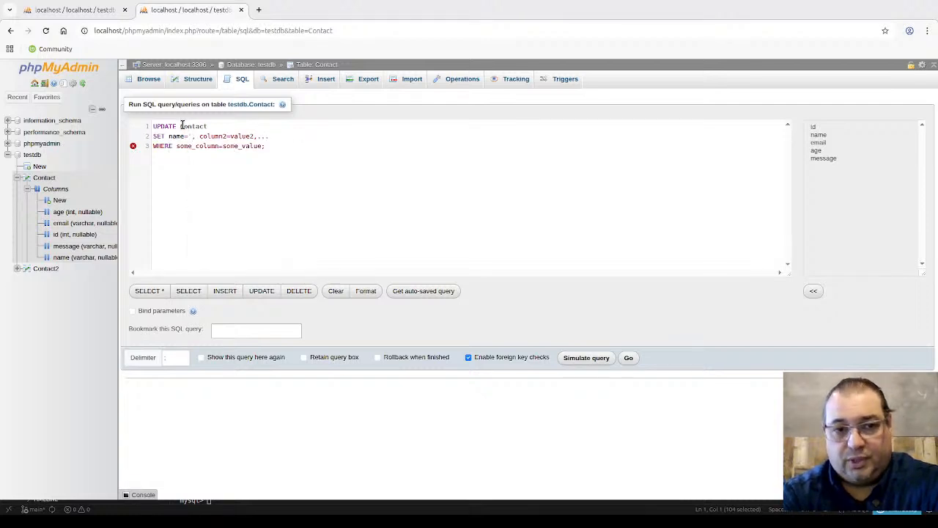
pyautogui.write("'")
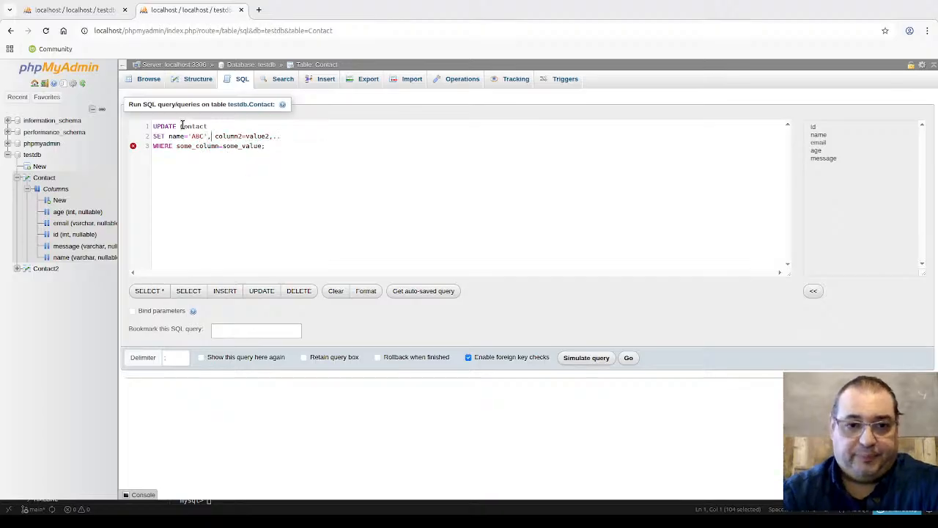
pyautogui.hotkey('shift', 'Right')
pyautogui.hotkey('shift', 'Right')
pyautogui.hotkey('shift', 'Right')
pyautogui.hotkey('shift', 'Right')
pyautogui.hotkey('shift', 'Right')
pyautogui.hotkey('shift', 'Right')
pyautogui.hotkey('shift', 'Right')
pyautogui.hotkey('shift', 'Right')
pyautogui.hotkey('shift', 'Right')
pyautogui.hotkey('shift', 'Right')
pyautogui.hotkey('shift', 'Right')
pyautogui.hotkey('shift', 'Right')
pyautogui.hotkey('shift', 'Right')
pyautogui.hotkey('shift', 'Right')
pyautogui.hotkey('shift', 'Right')
pyautogui.hotkey('shift', 'Right')
pyautogui.hotkey('shift', 'Right')
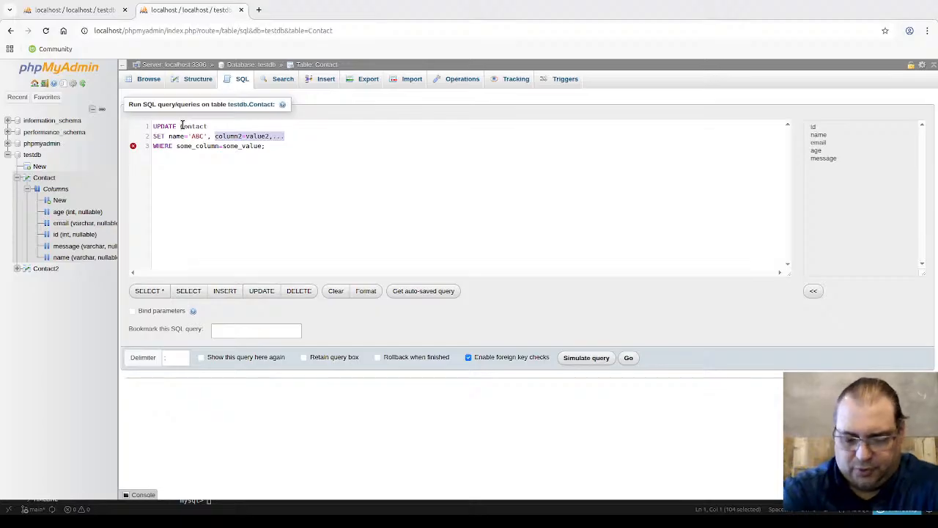
pyautogui.write('AGE')
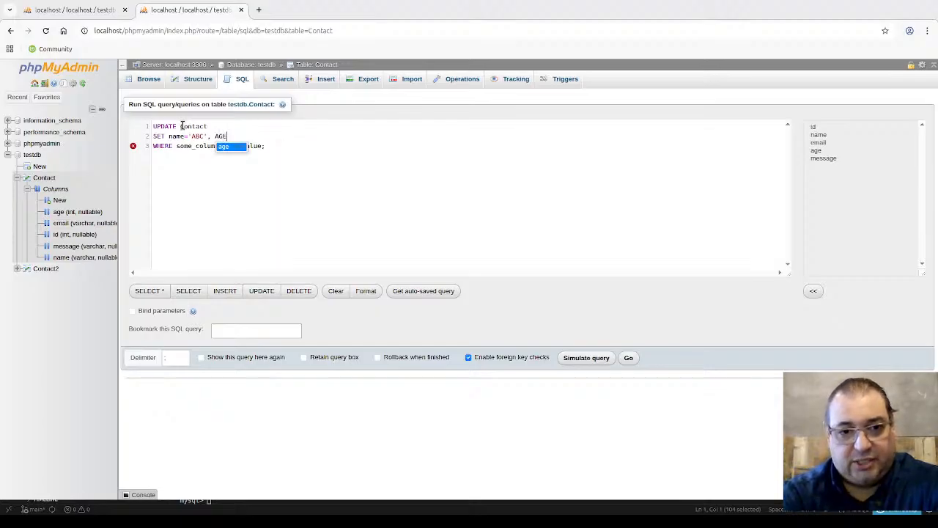
pyautogui.press('BackSpace')
pyautogui.press('BackSpace')
pyautogui.press('BackSpace')
pyautogui.write('age')
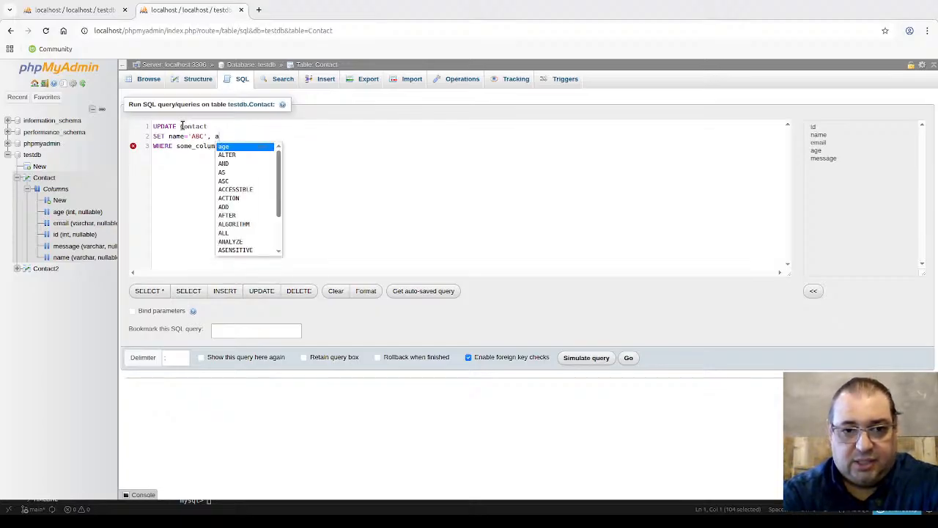
pyautogui.press('Return')
pyautogui.write('=')
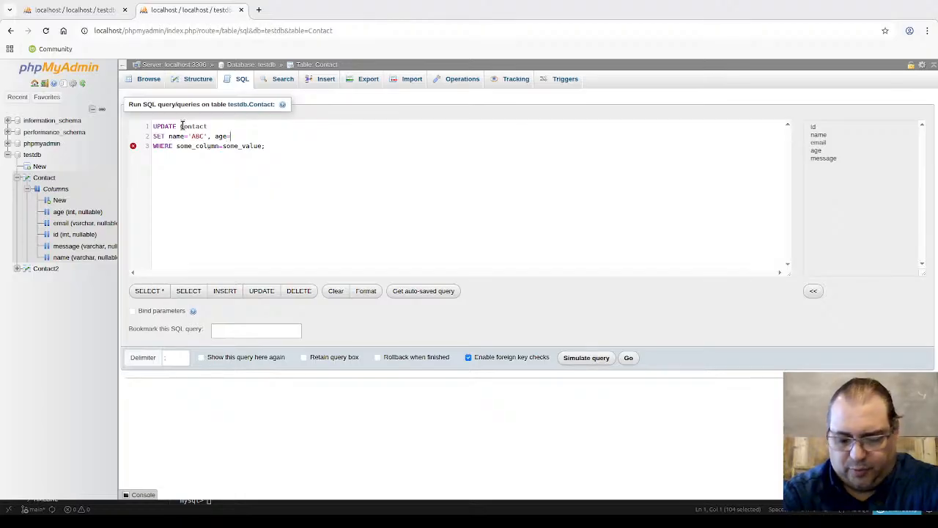
pyautogui.write("'")
pyautogui.write('99,')
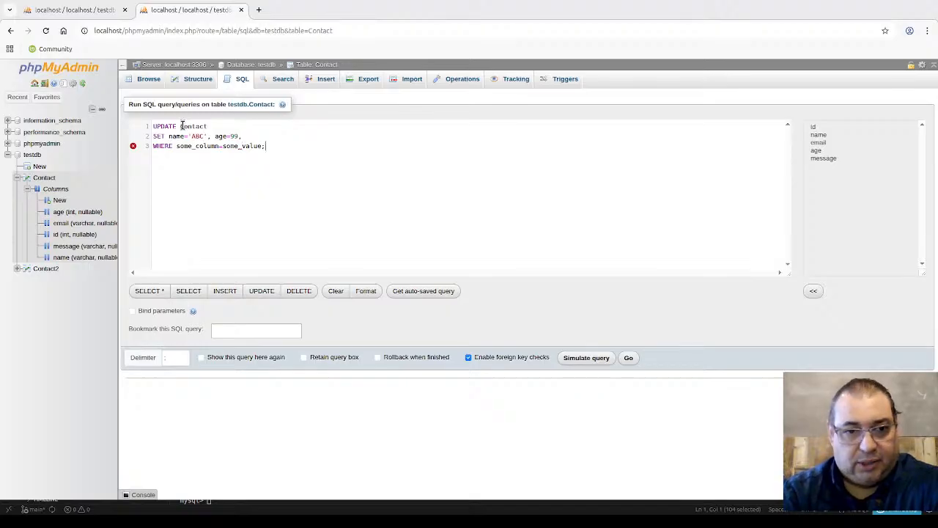
# Step: Replace the WHERE placeholder condition with id=99
pyautogui.hotkey('shift', 'Home')
pyautogui.hotkey('shift', 'End')
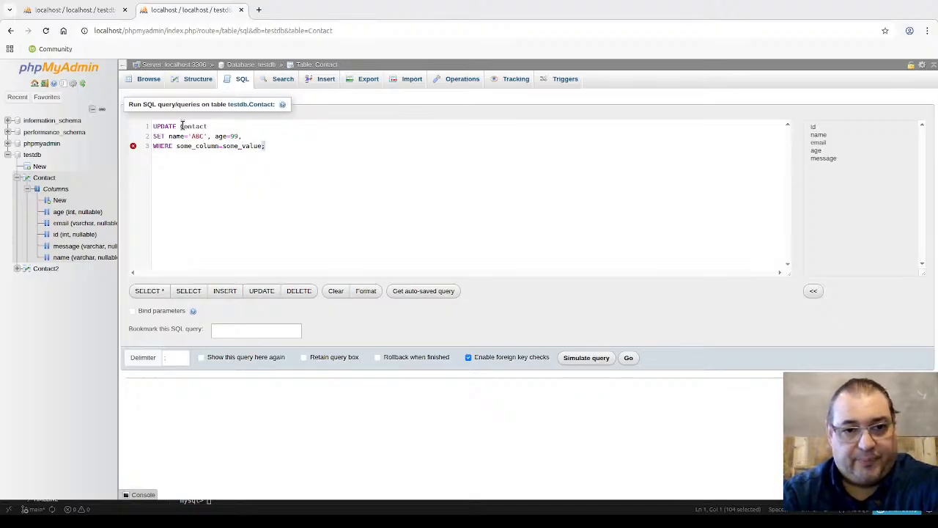
pyautogui.press('Left')
pyautogui.hotkey('ctrl', 'shift', 'Left')
pyautogui.hotkey('ctrl', 'shift', 'Left')
pyautogui.hotkey('ctrl', 'shift', 'Left')
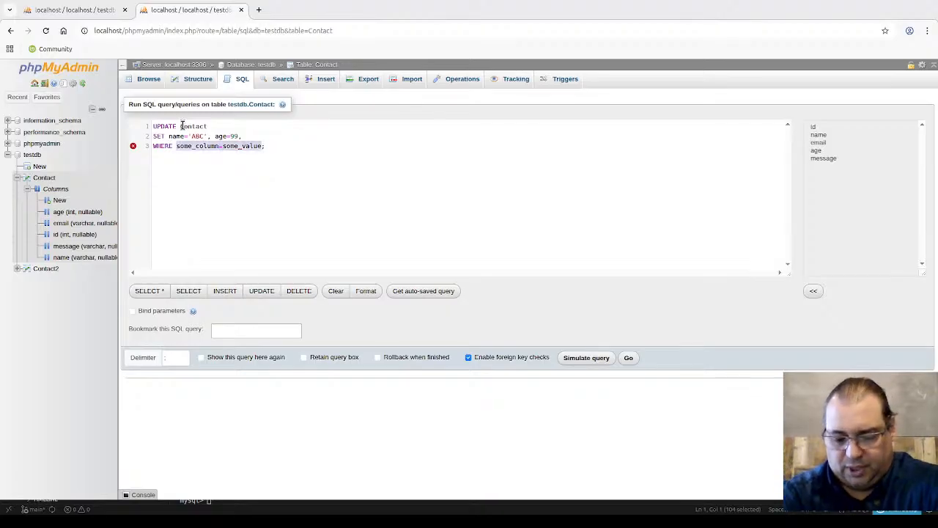
pyautogui.write('id')
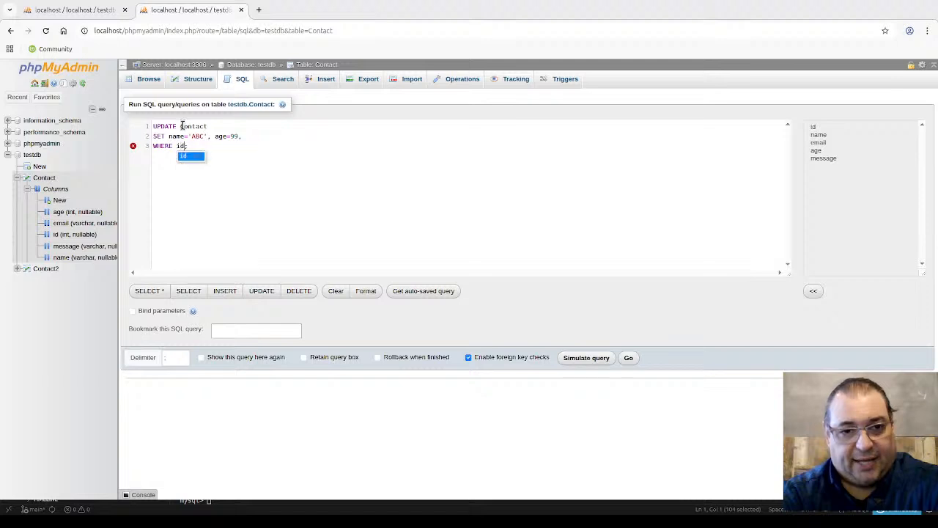
pyautogui.write('=')
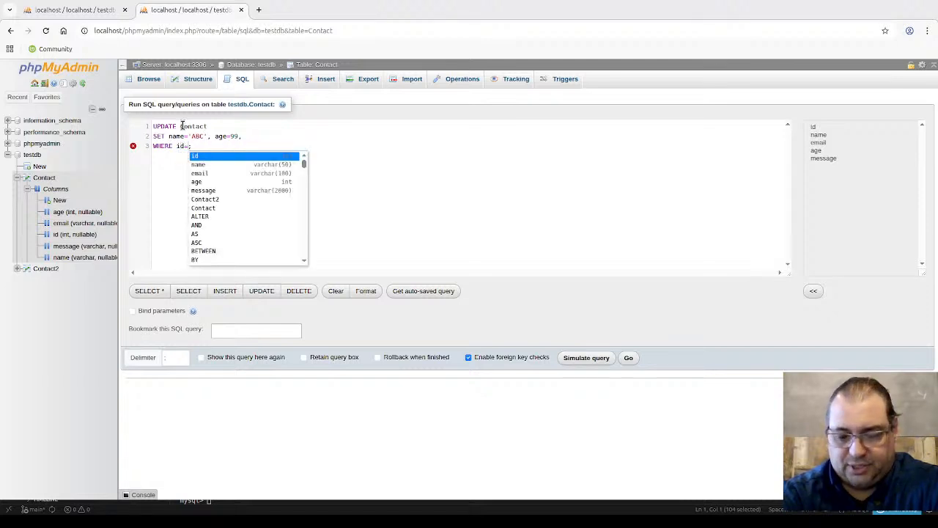
pyautogui.write('99')
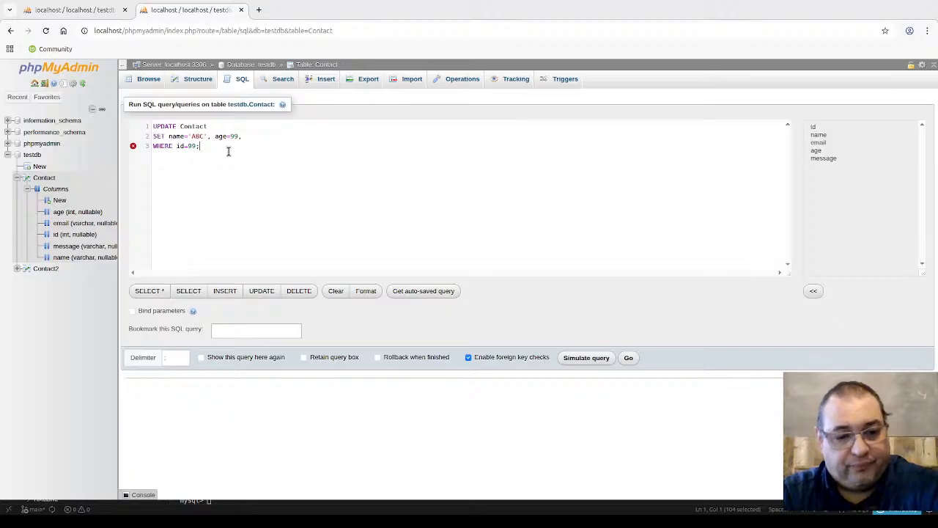
# Step: Run the UPDATE, hit syntax error #1064, and delete the trailing comma after age=99
pyautogui.hotkey('ctrl', 'a')
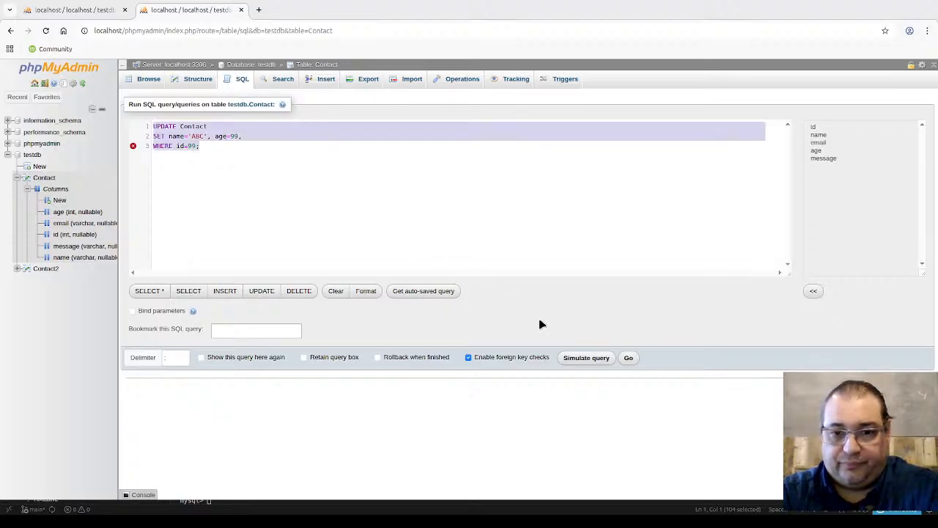
pyautogui.click(629, 357)
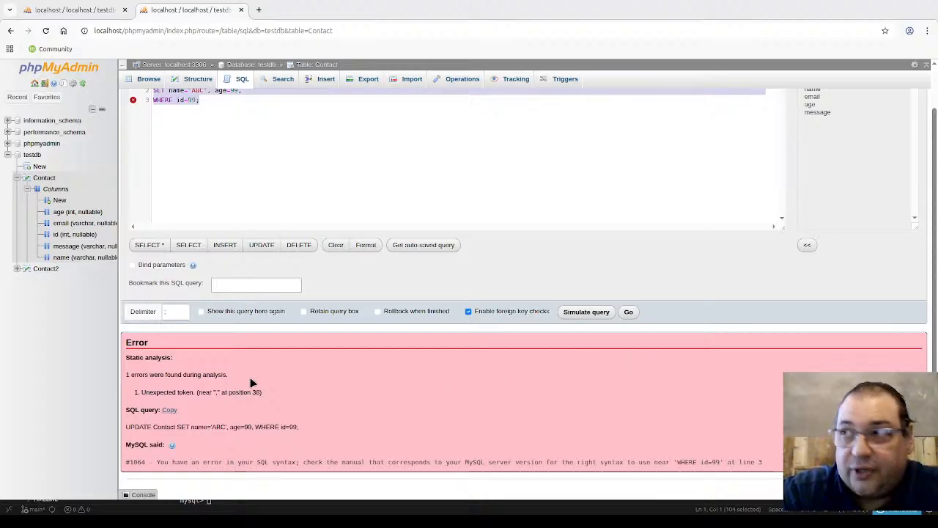
pyautogui.scroll(1, 261, 389)
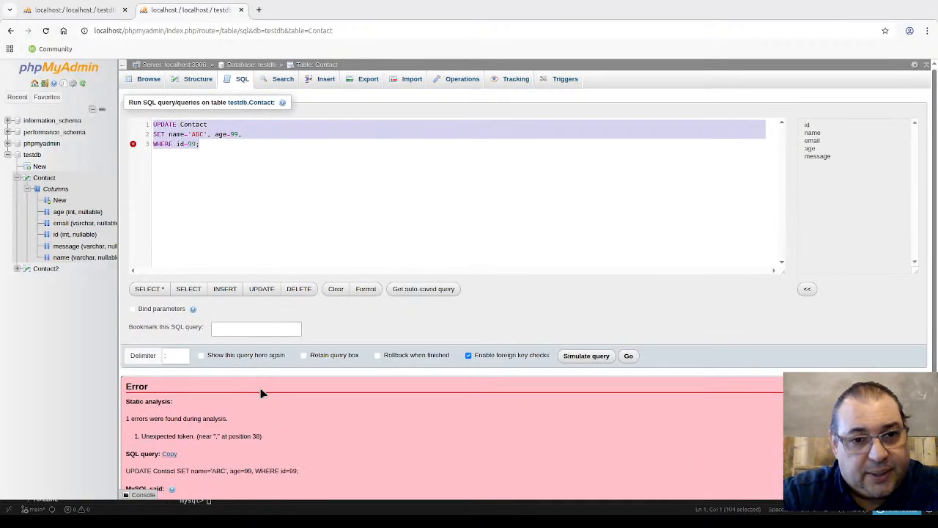
pyautogui.scroll(-1, 261, 393)
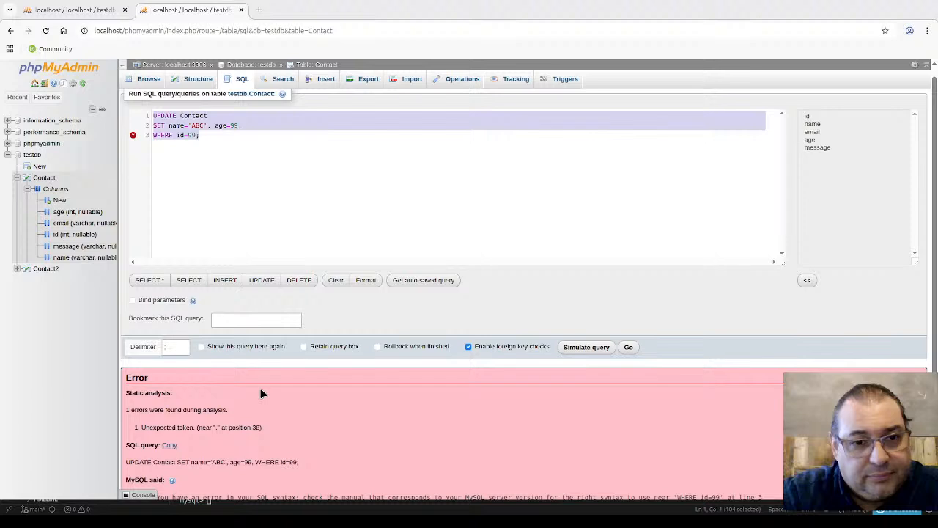
pyautogui.click(248, 126)
pyautogui.press('BackSpace')
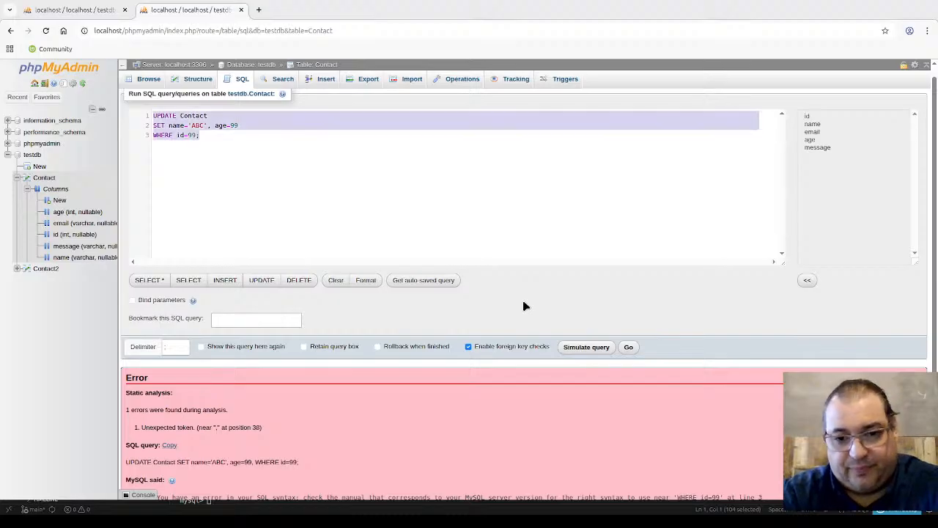
# Step: Execute the corrected UPDATE, affecting 1 row in Contact for id 99
pyautogui.click(628, 347)
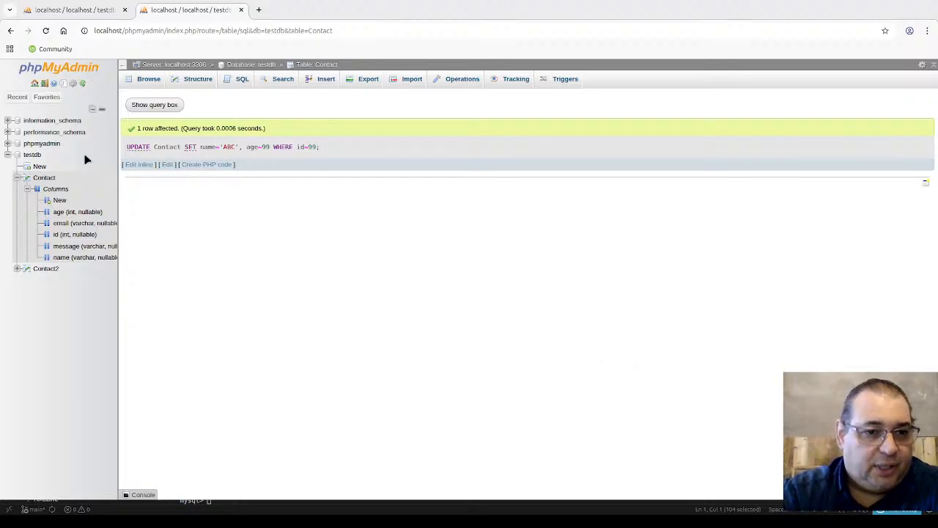
# Step: Run SELECT * FROM `Contact` WHERE 1 to list Contact's three rows
pyautogui.click(240, 81)
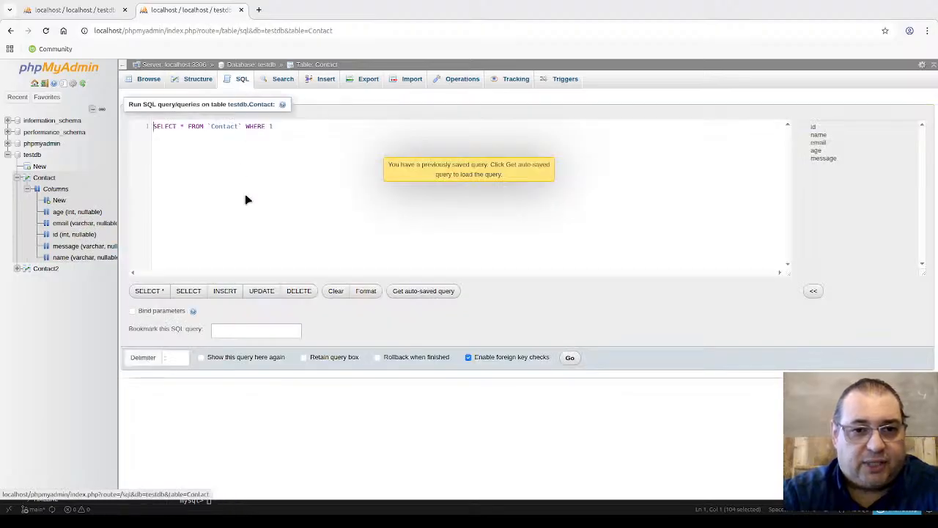
pyautogui.click(570, 357)
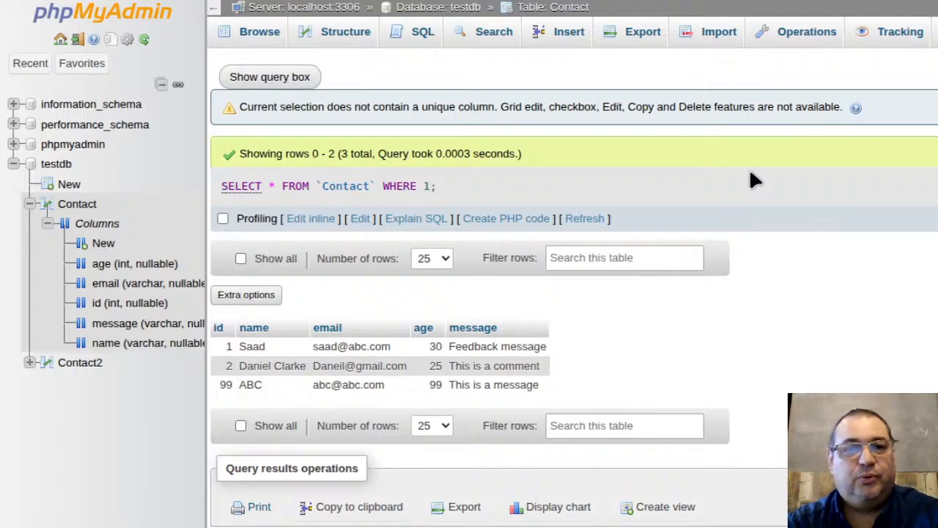
# Step: Reopen the Contact SQL editor, prefilled with 'SELECT * FROM `Contact` WHERE 1'
pyautogui.click(418, 31)
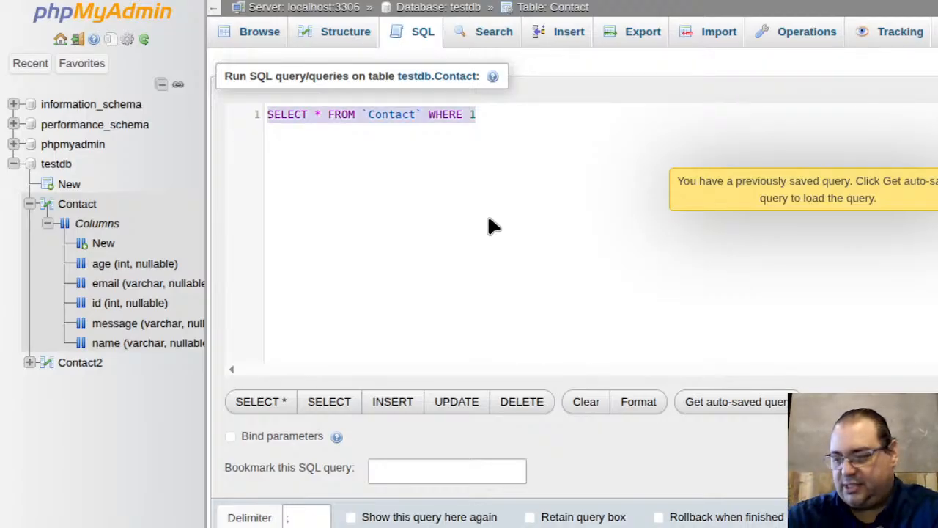
# Step: Type 'DELET FROM table_name' followed by a 'WHERE some_column=some_value' line
pyautogui.write('de')
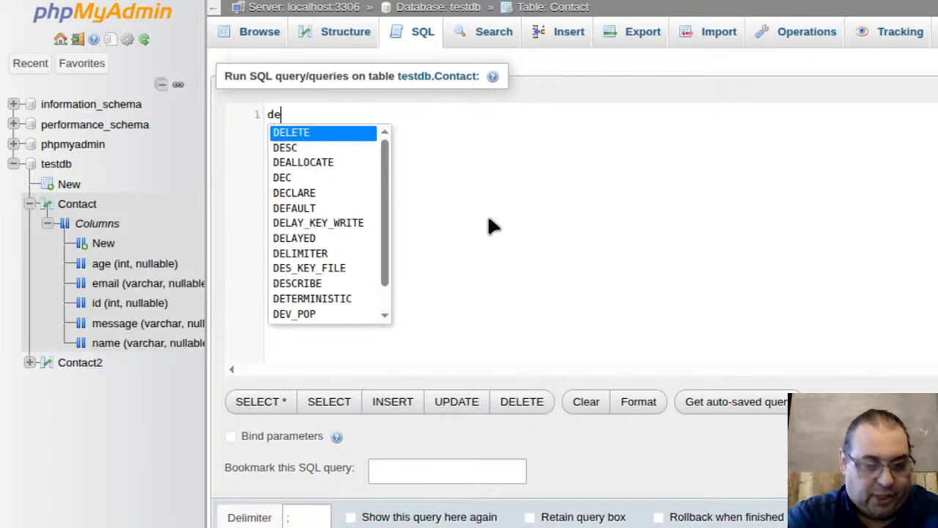
pyautogui.press('BackSpace')
pyautogui.press('BackSpace')
pyautogui.write('DELET')
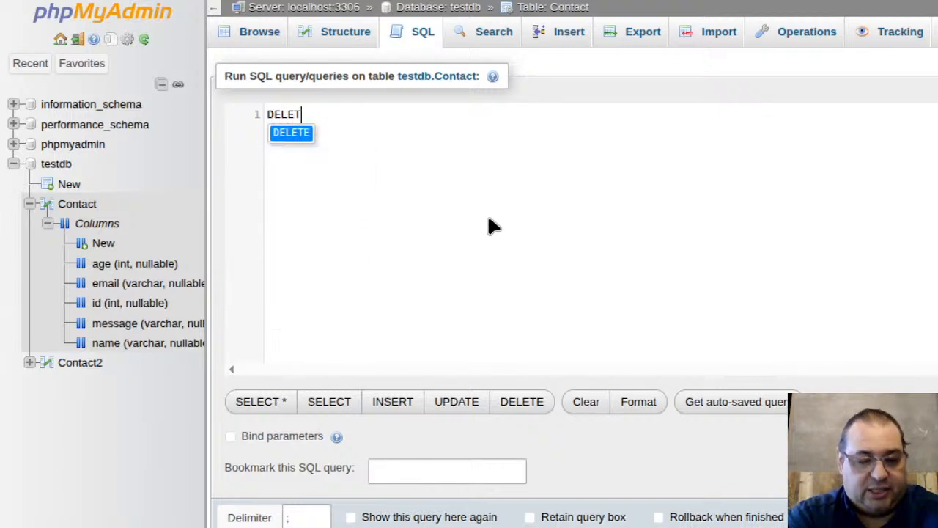
pyautogui.write(' FROM  ')
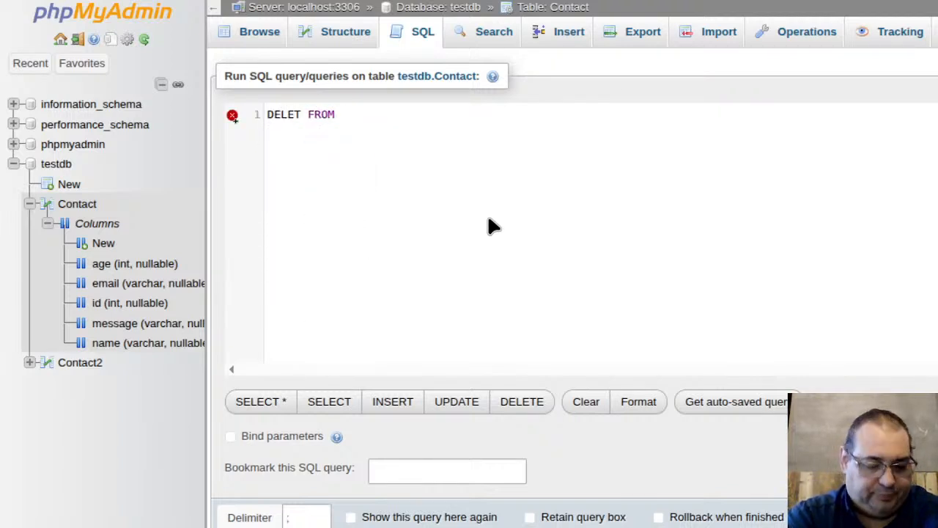
pyautogui.write('tab')
pyautogui.press('BackSpace')
pyautogui.press('BackSpace')
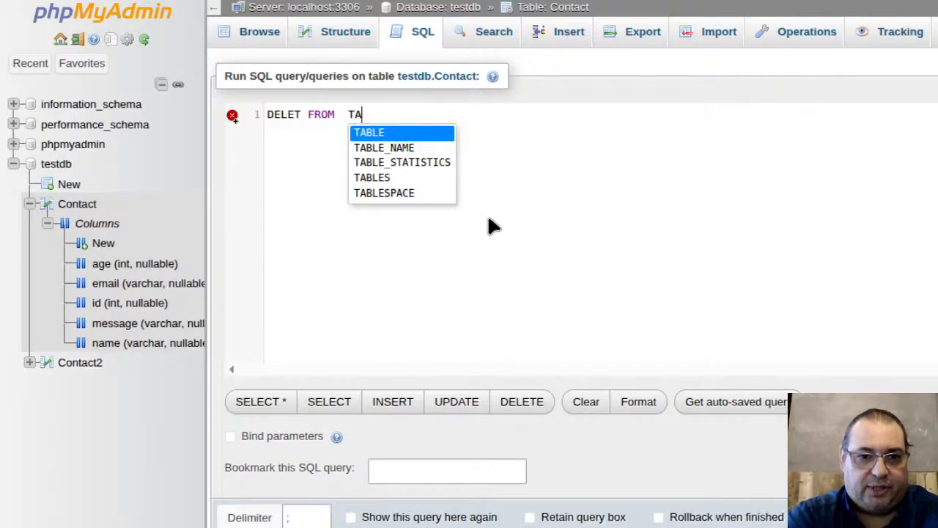
pyautogui.write('able_n')
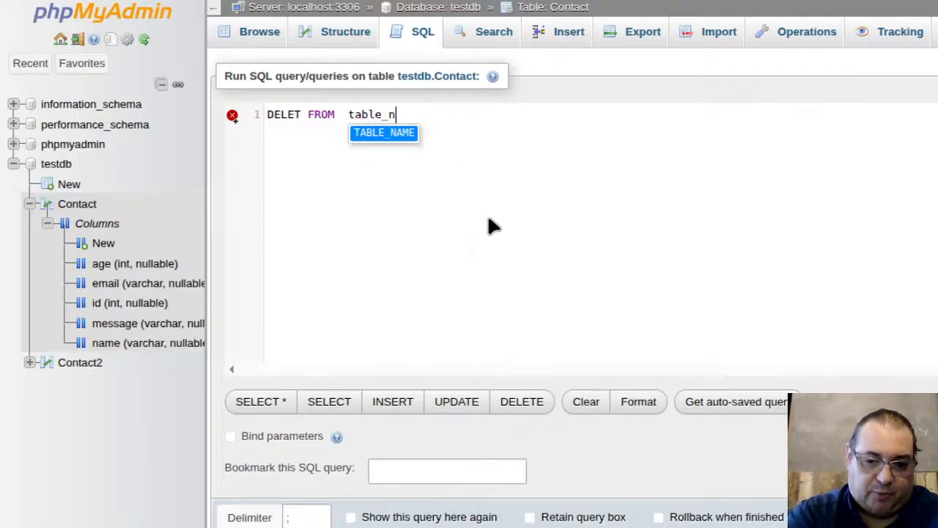
pyautogui.write('ame W')
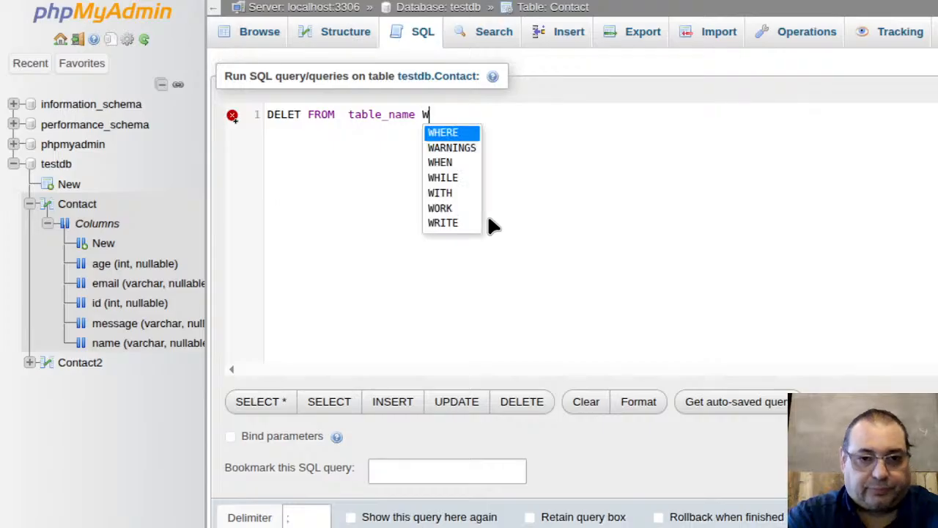
pyautogui.press('BackSpace')
pyautogui.press('BackSpace')
pyautogui.press('Return')
pyautogui.write('WHERE')
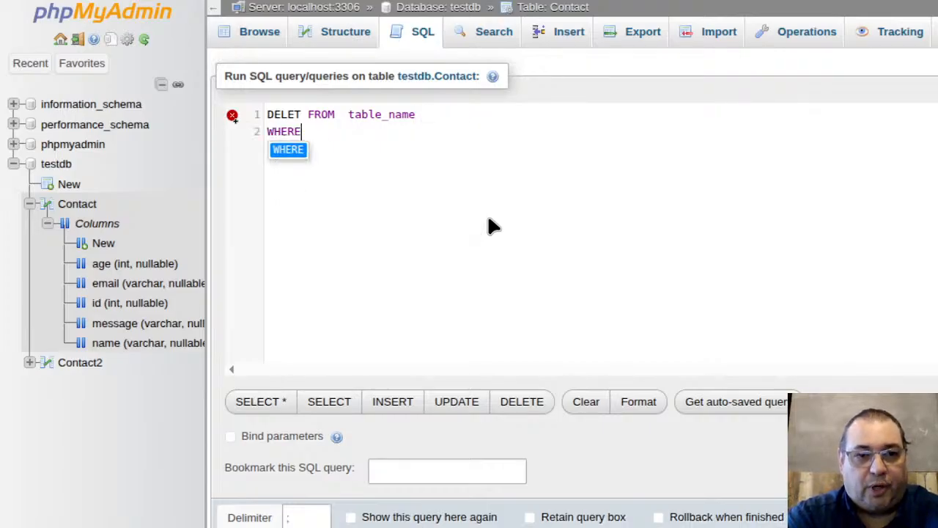
pyautogui.write(' som')
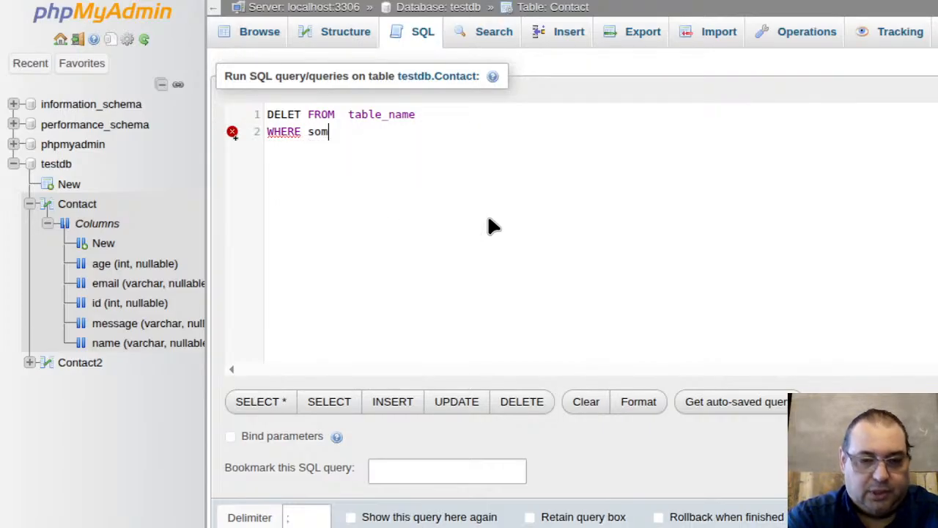
pyautogui.write('e_')
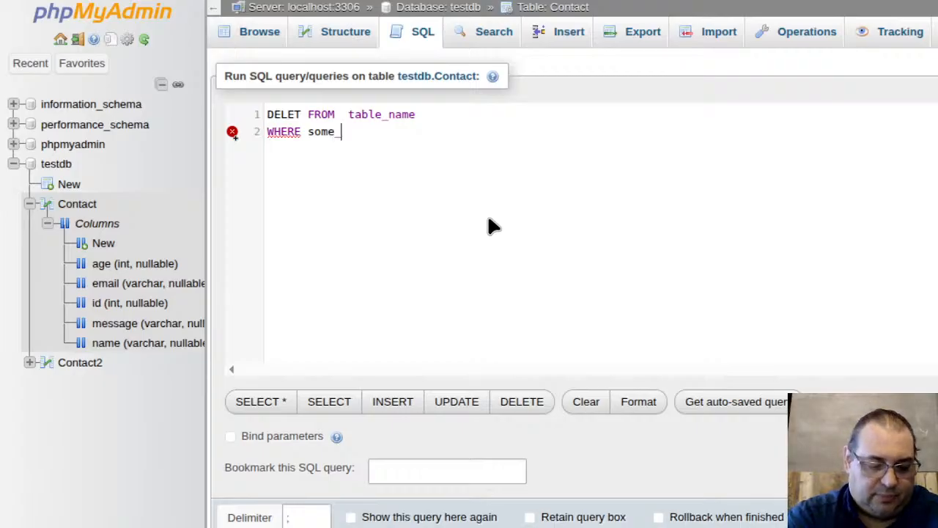
pyautogui.write('colm')
pyautogui.press('BackSpace')
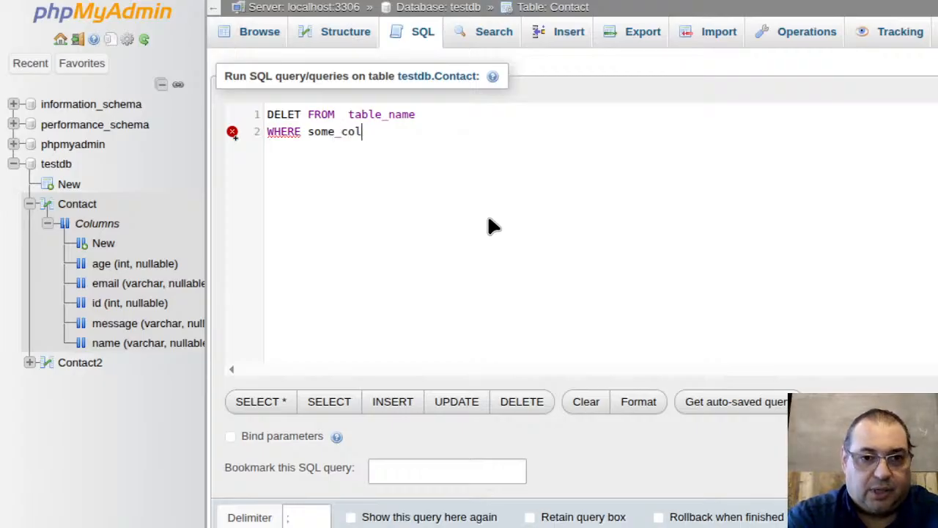
pyautogui.write('umn')
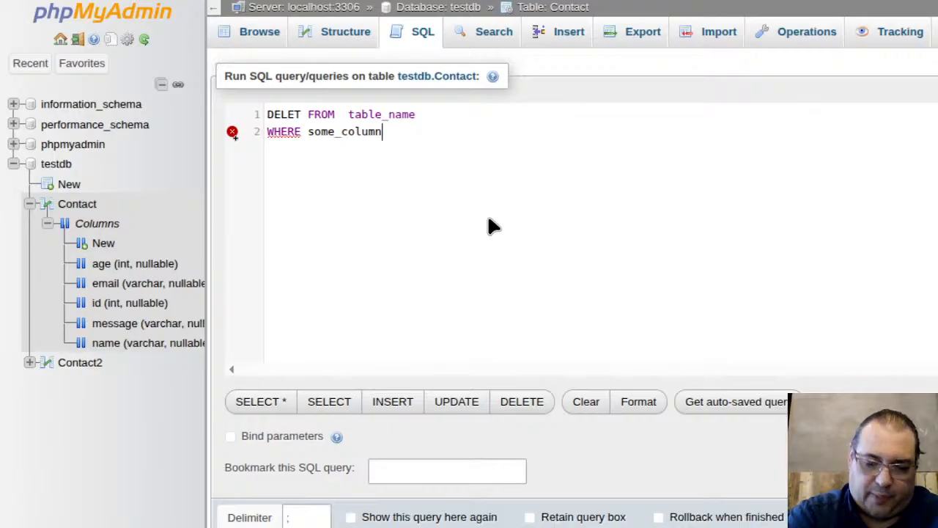
pyautogui.write('=some_value')
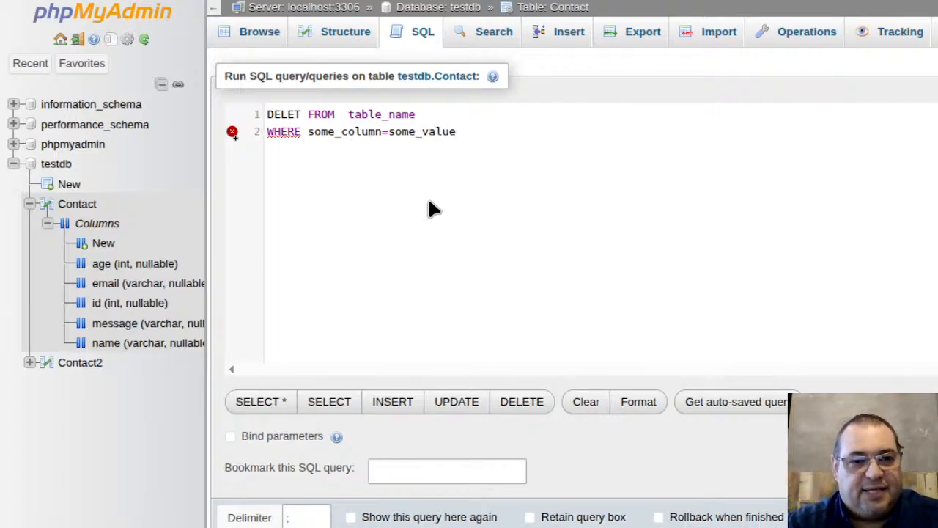
# Step: Correct DELET to DELETE and move FROM table_name onto its own line
pyautogui.click(297, 115)
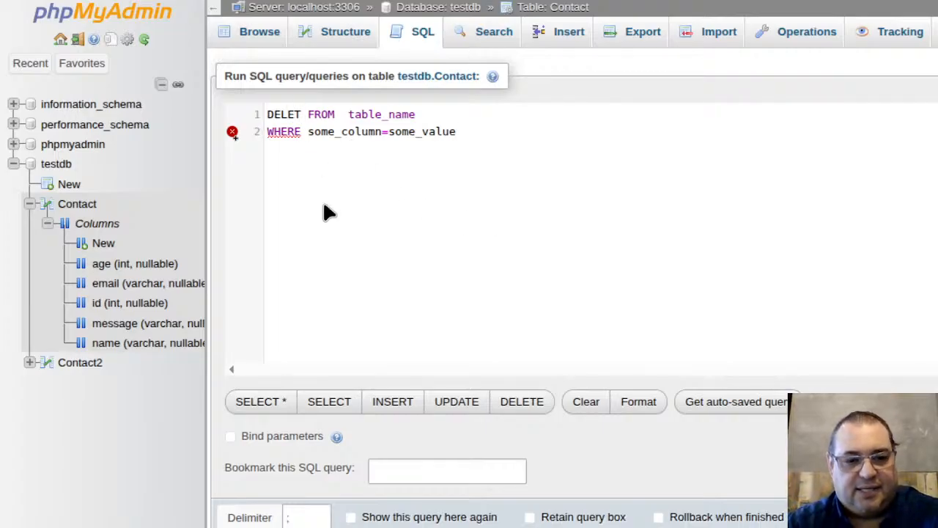
pyautogui.write('e')
pyautogui.press('Return')
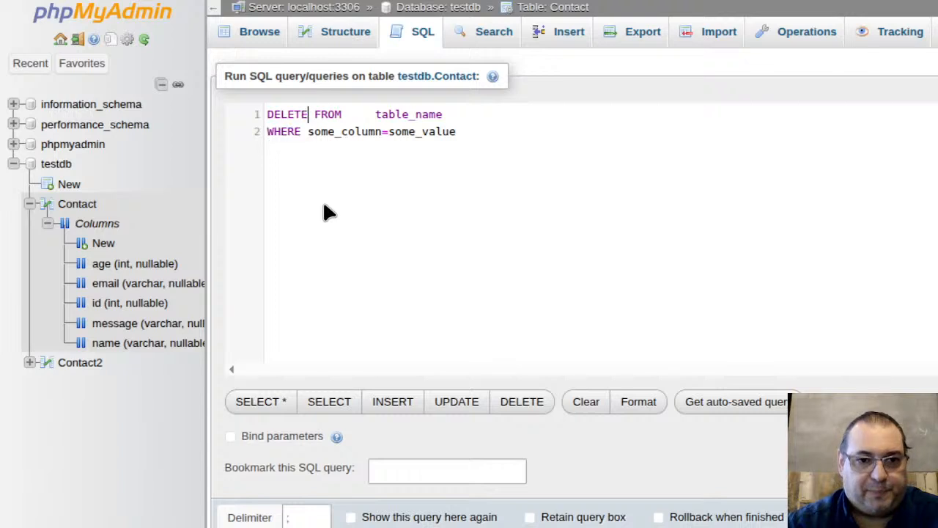
pyautogui.press('Return')
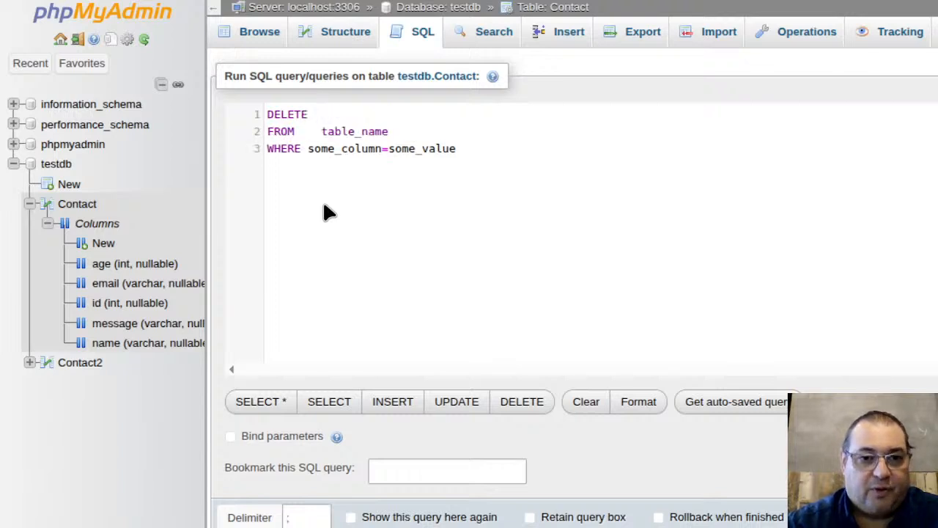
pyautogui.hotkey('ctrl', 'End')
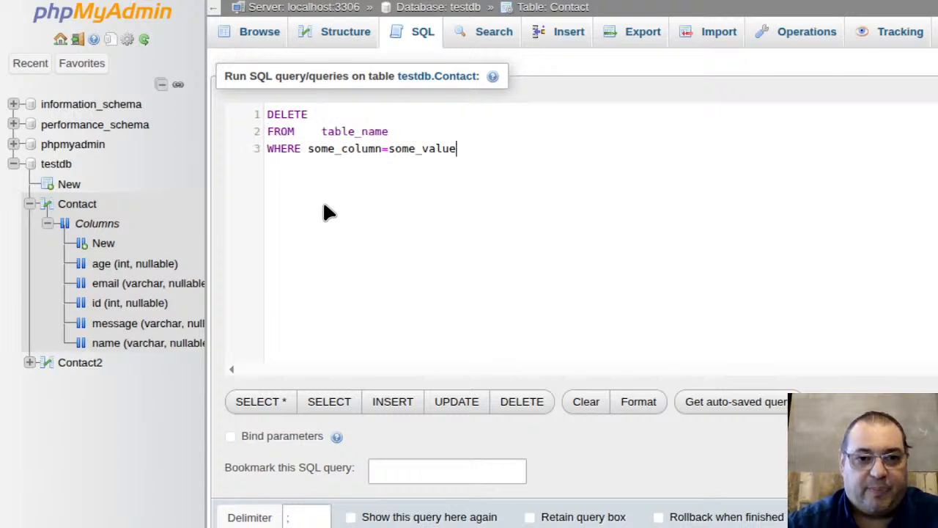
pyautogui.press('Up')
pyautogui.press('Down')
pyautogui.press('Down')
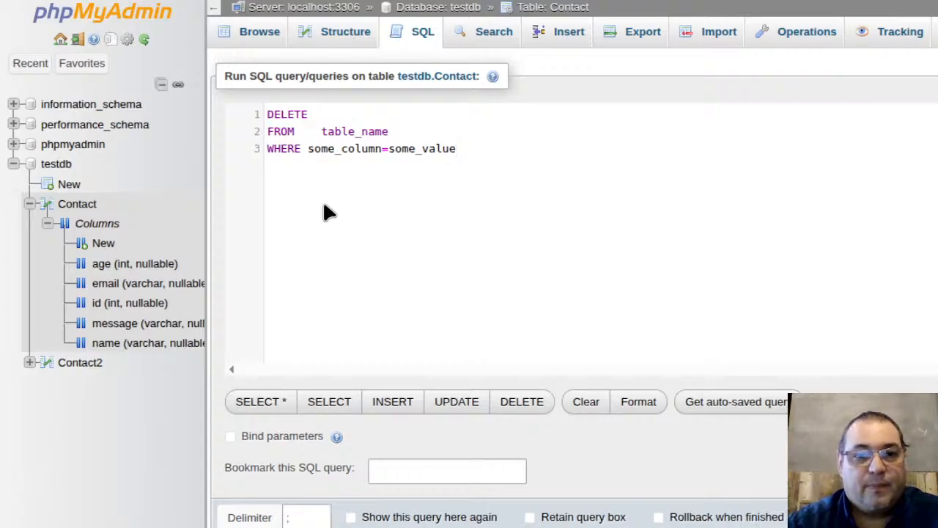
pyautogui.press('Up')
pyautogui.press('Right')
pyautogui.press('Right')
pyautogui.press('Right')
pyautogui.press('Right')
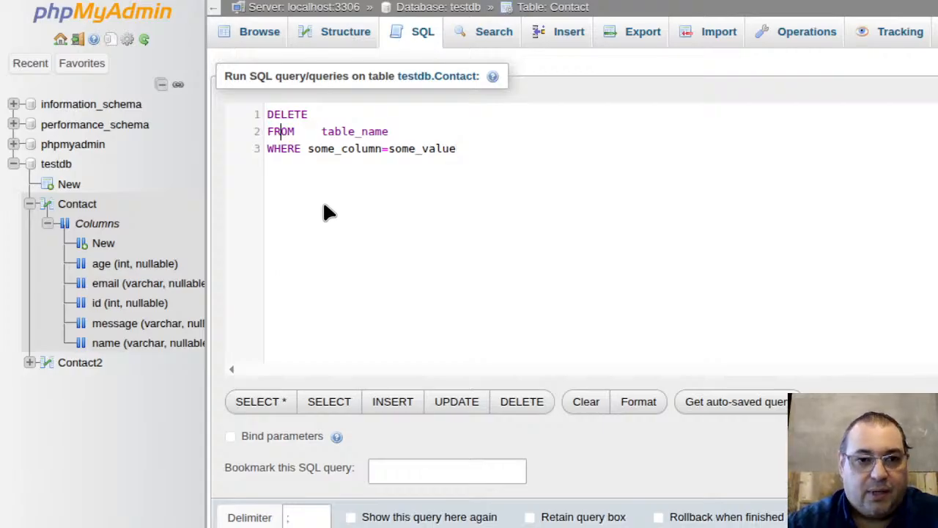
pyautogui.hotkey('shift', 'Right')
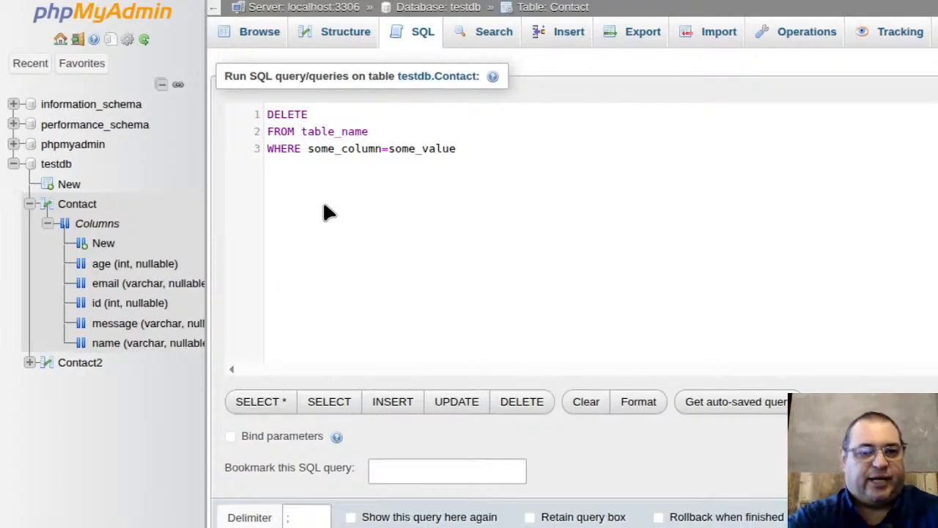
# Step: Leave the unsaved DELETE template and open an empty SQL editor for testdb
pyautogui.click(61, 164)
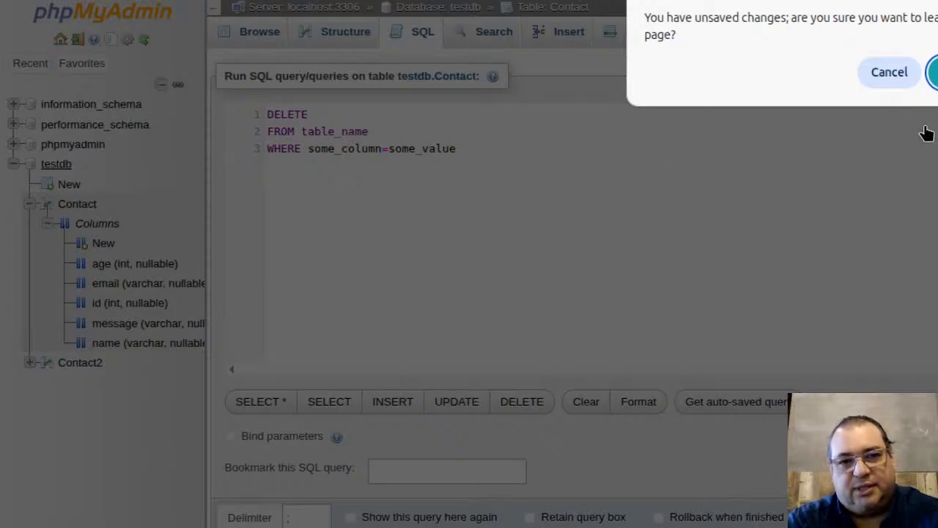
pyautogui.click(932, 72)
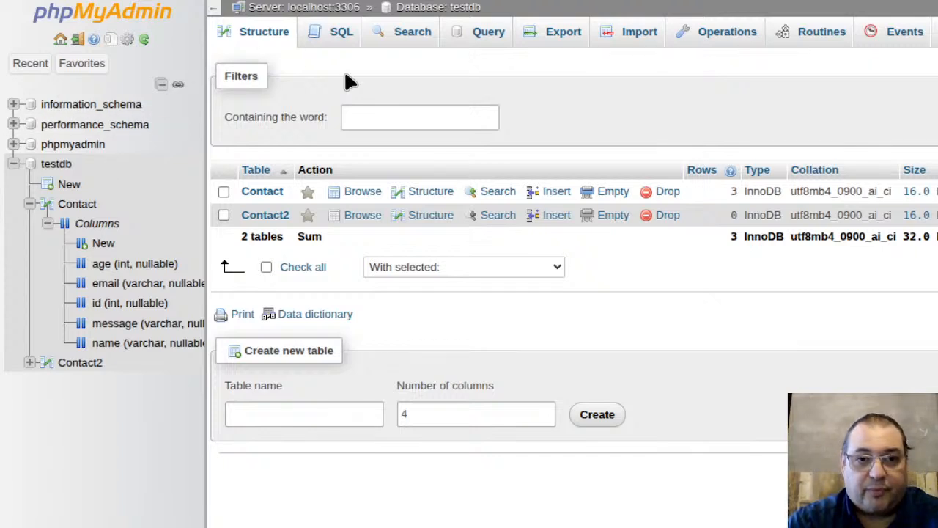
pyautogui.click(484, 38)
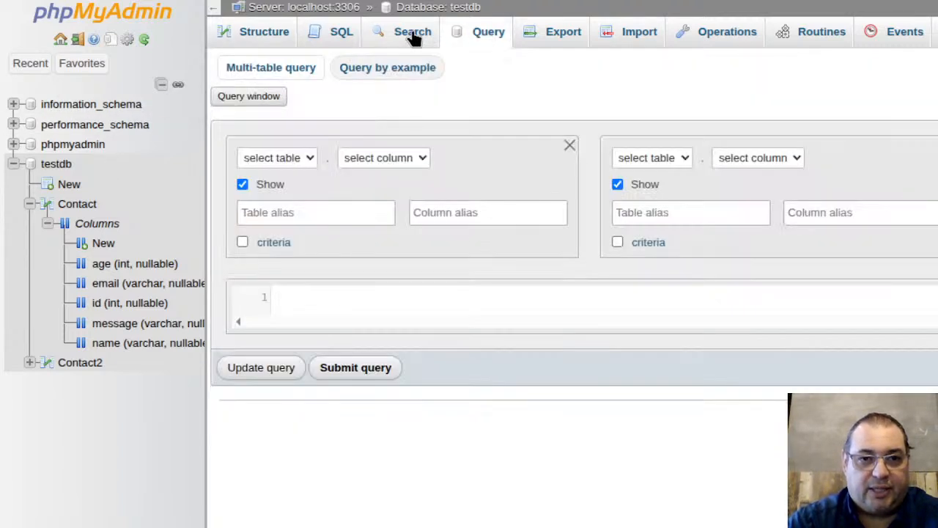
pyautogui.click(323, 33)
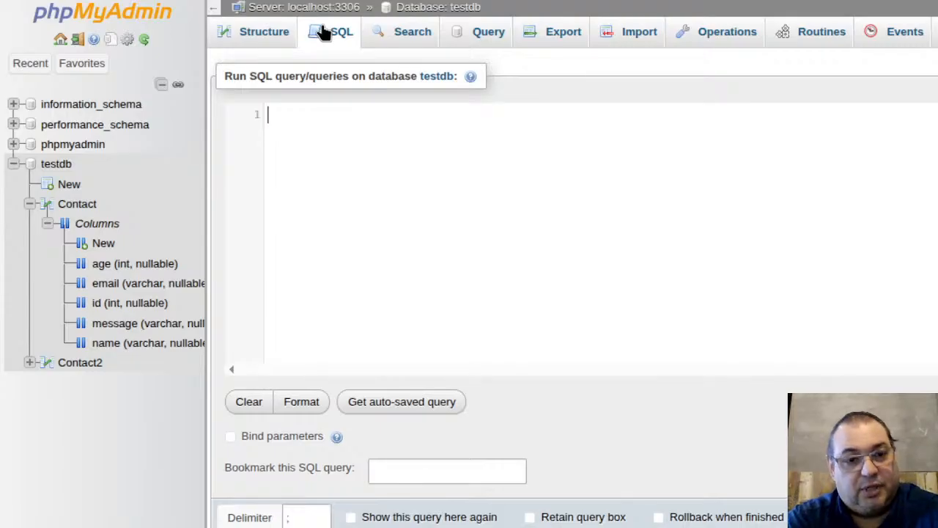
# Step: Start the query with DELETE and a FROM Contact line
pyautogui.write('DELE')
pyautogui.press('Return')
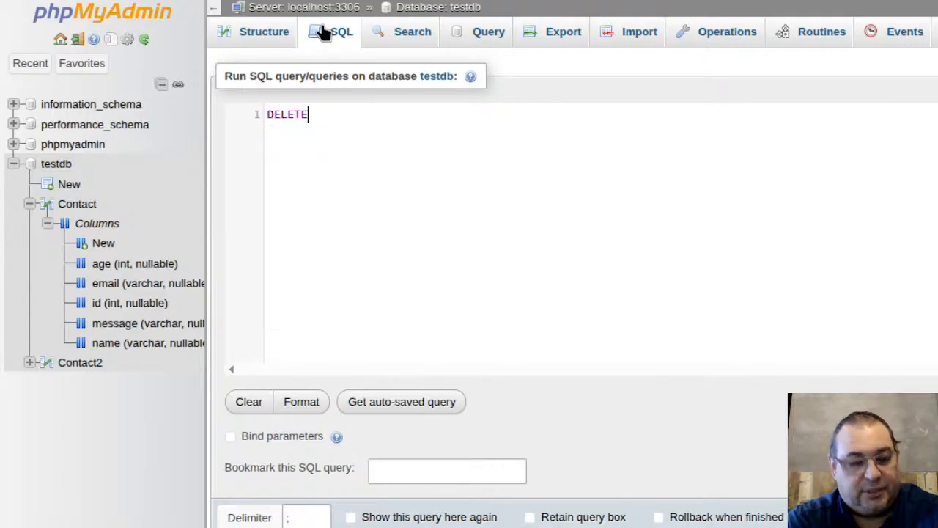
pyautogui.write('F')
pyautogui.press('BackSpace')
pyautogui.press('BackSpace')
pyautogui.press('Return')
pyautogui.write('F')
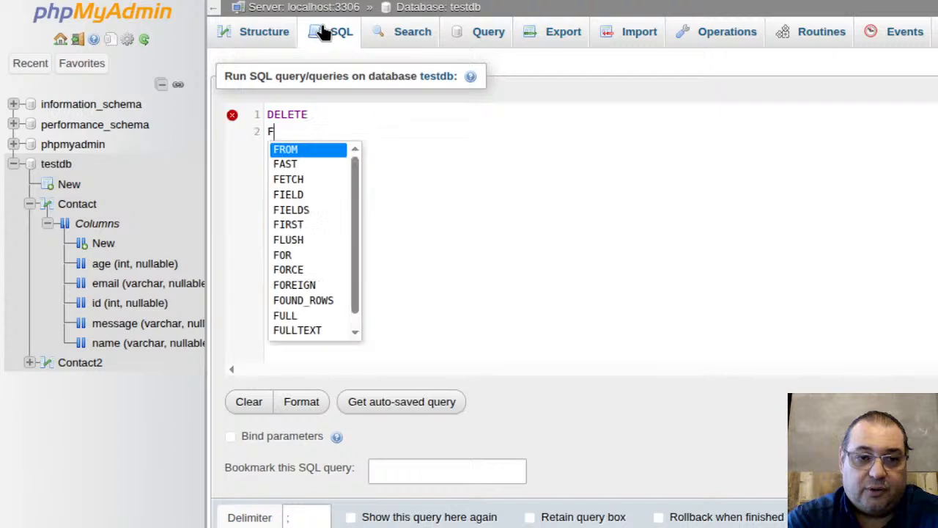
pyautogui.write('ROM Con')
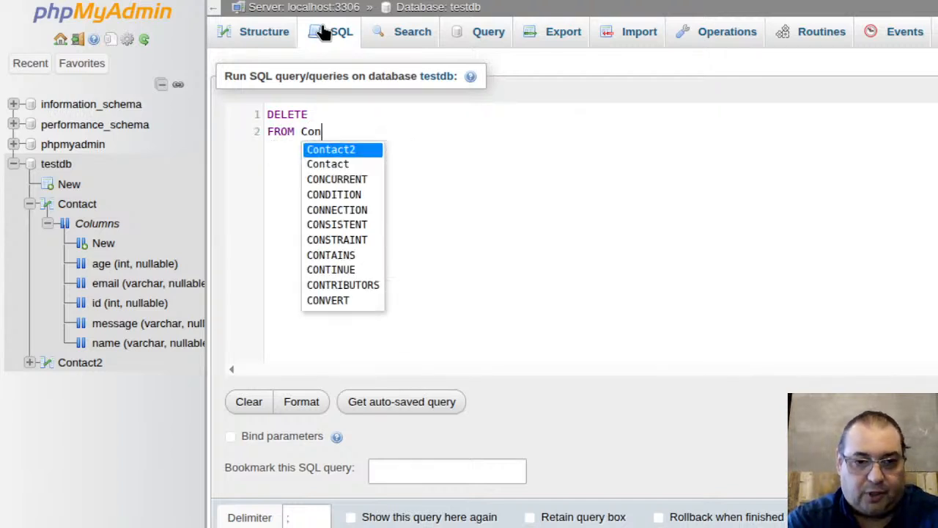
pyautogui.press('Return')
pyautogui.press('BackSpace')
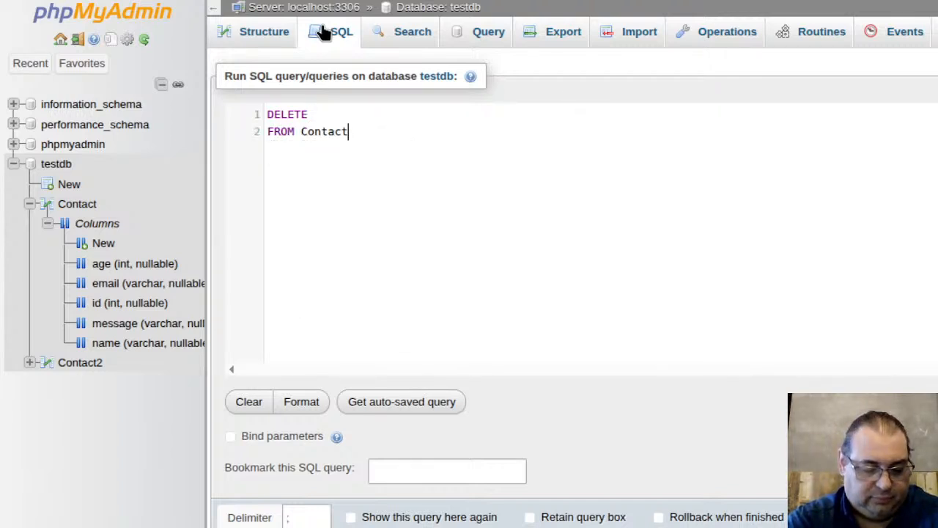
# Step: Add the condition WHERE id=99 on the third line
pyautogui.write('w')
pyautogui.press('BackSpace')
pyautogui.press('BackSpace')
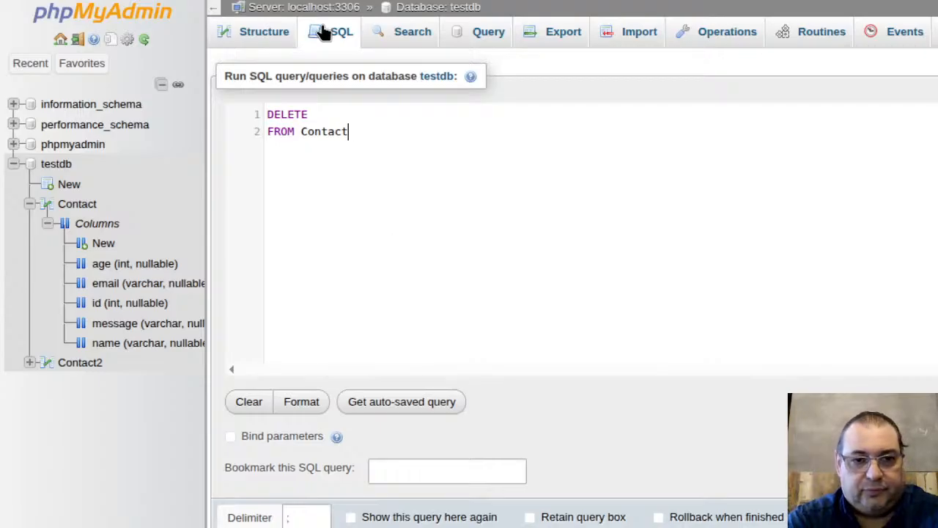
pyautogui.press('Return')
pyautogui.press('Tab')
pyautogui.press('BackSpace')
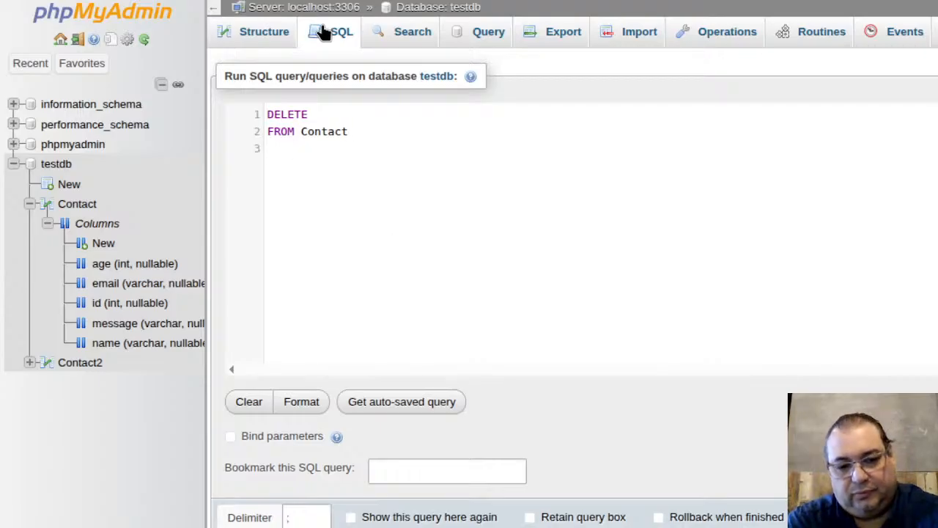
pyautogui.write('w')
pyautogui.press('Return')
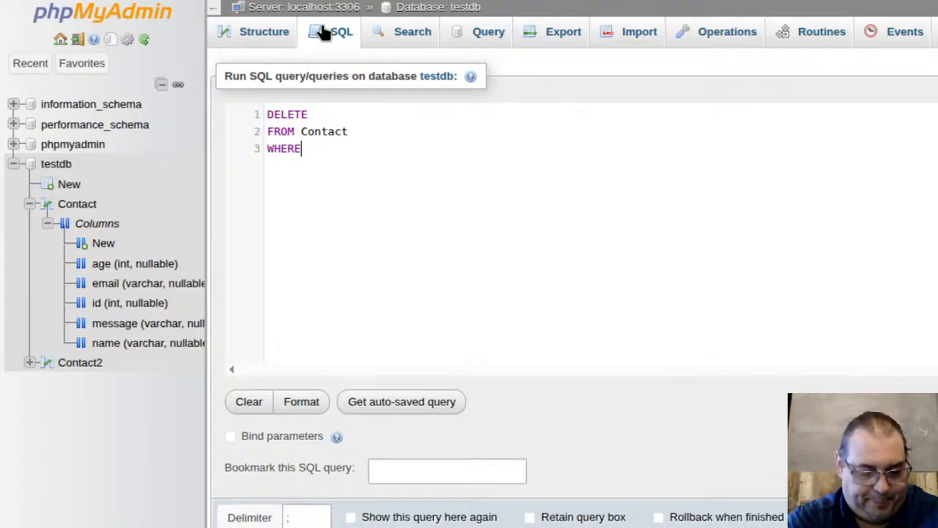
pyautogui.write('id=')
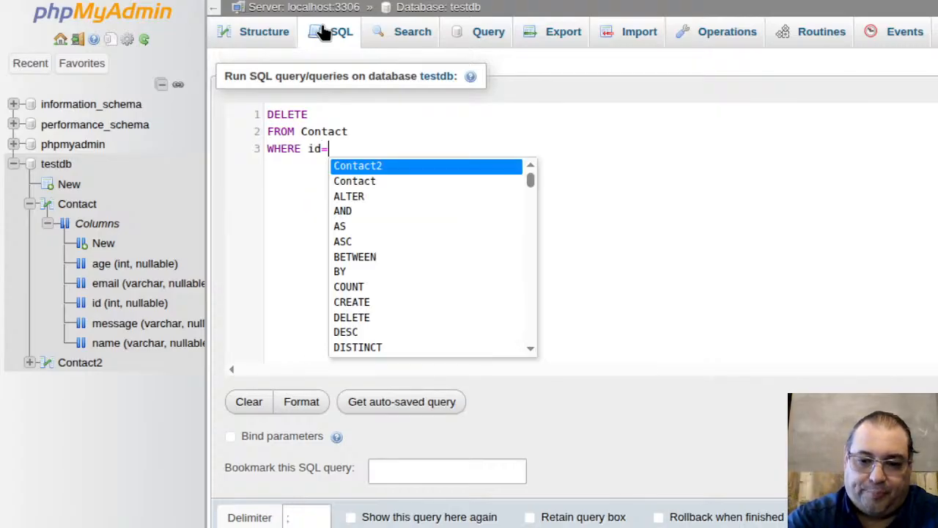
pyautogui.write('99\\')
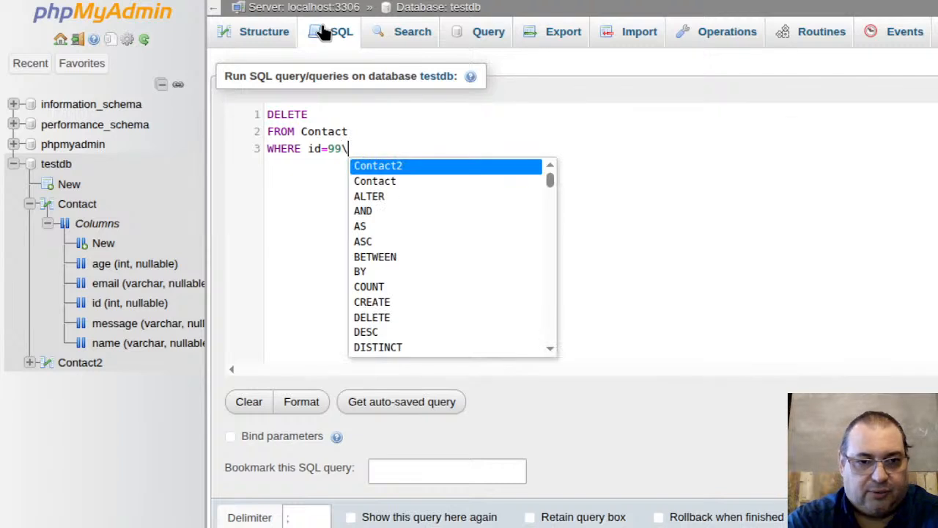
pyautogui.press('Escape')
# Step: Begin a second DELETE statement on the lines below the first query
pyautogui.press('Return')
pyautogui.press('Return')
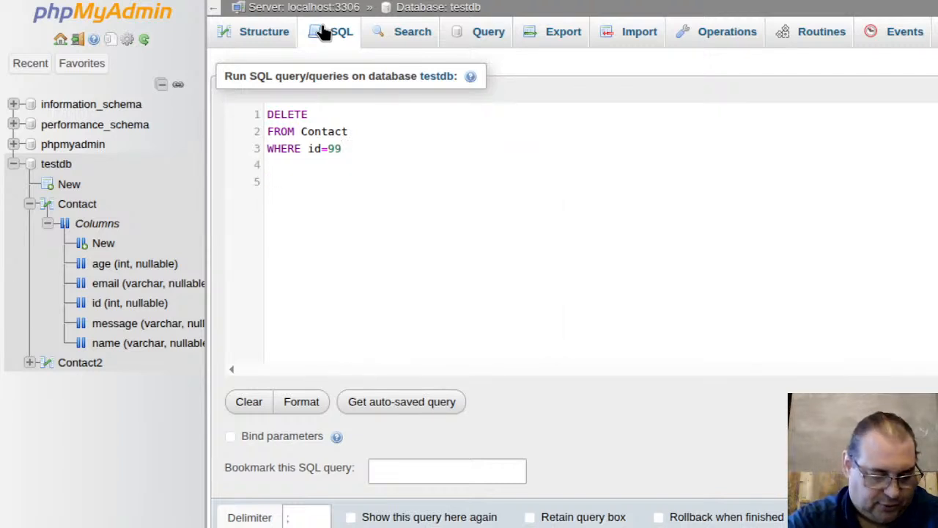
pyautogui.write('del')
pyautogui.press('BackSpace')
pyautogui.press('BackSpace')
pyautogui.press('BackSpace')
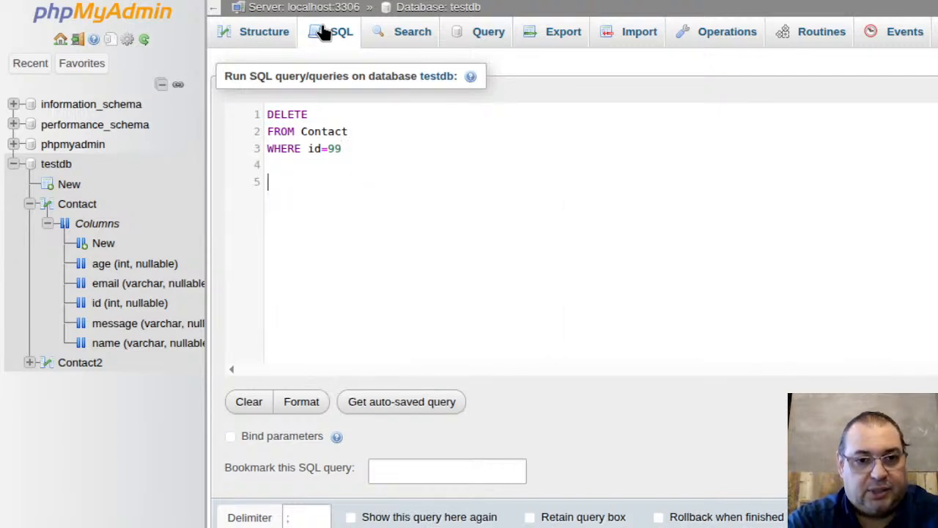
pyautogui.write('DELETE')
pyautogui.press('Return')
# Step: Complete the second statement as DELETE FROM Contact WHERE name='ABC'
pyautogui.write('FROM ')
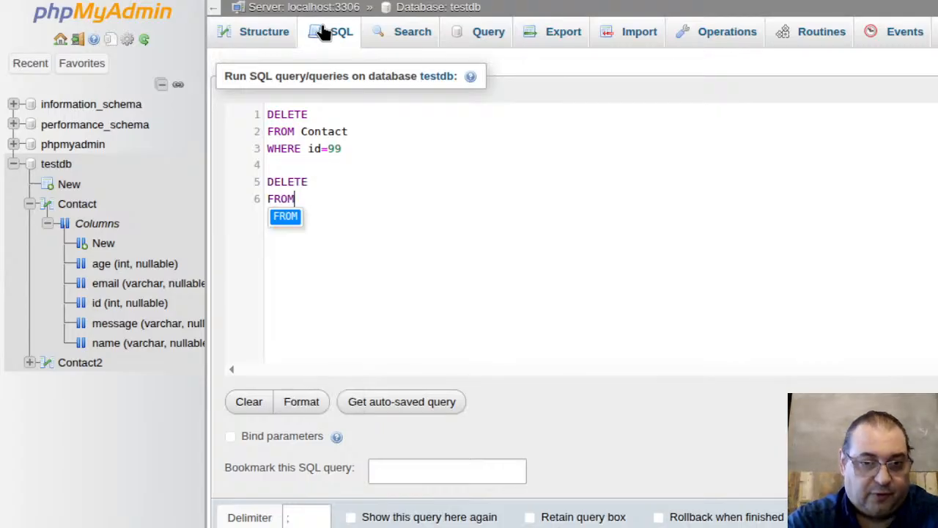
pyautogui.write('C')
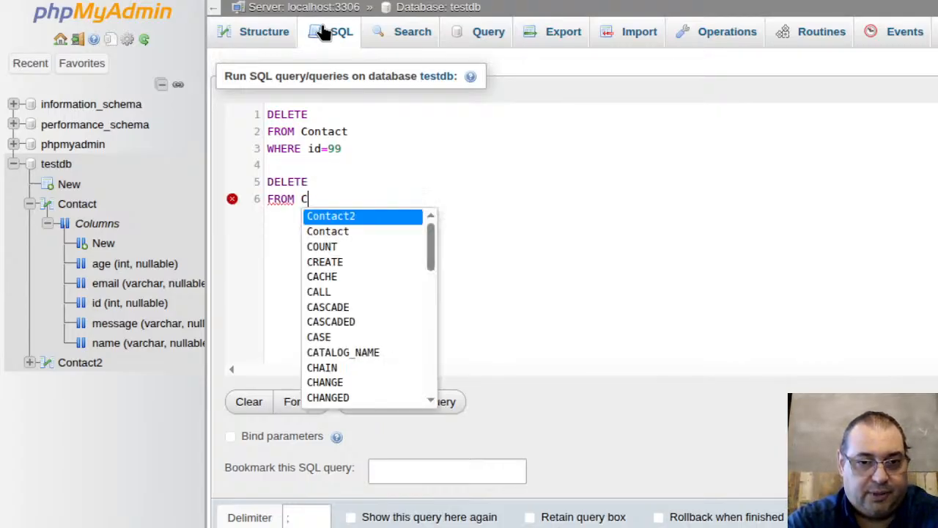
pyautogui.press('Down')
pyautogui.press('Return')
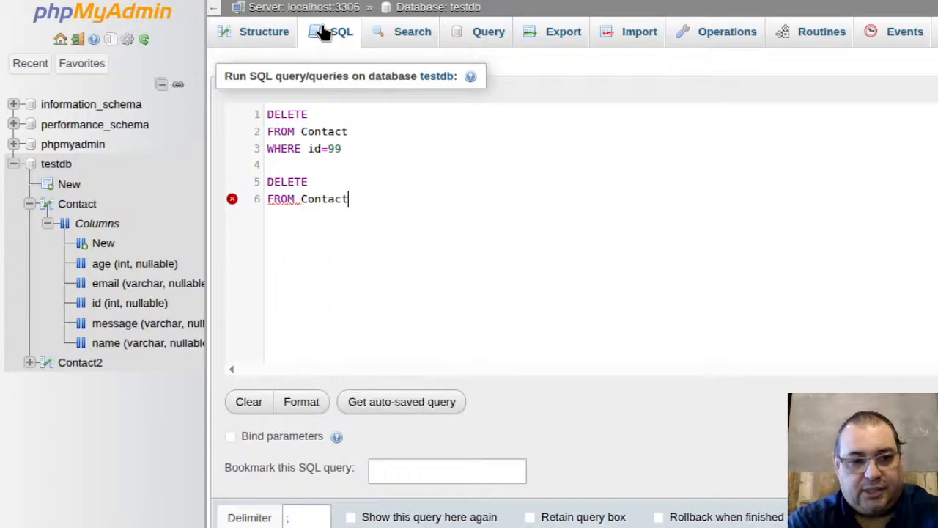
pyautogui.press('Return')
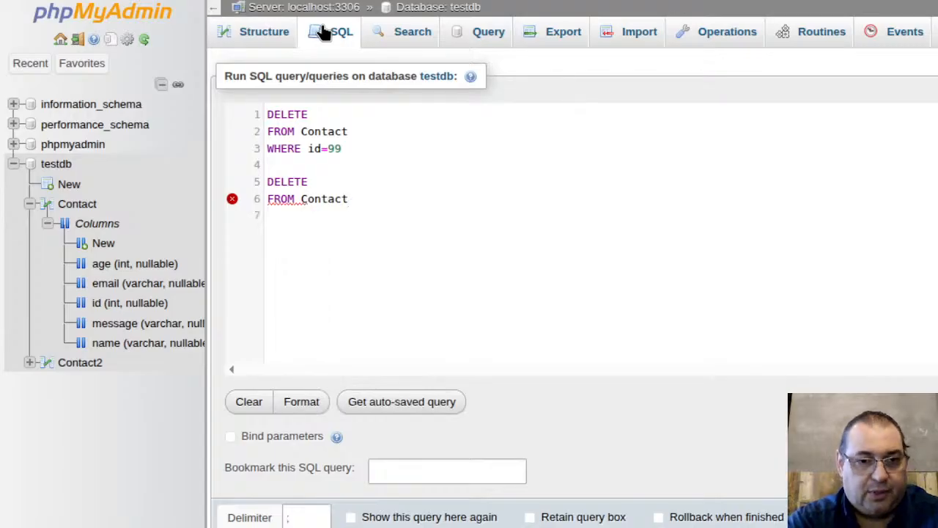
pyautogui.write('WHERE ')
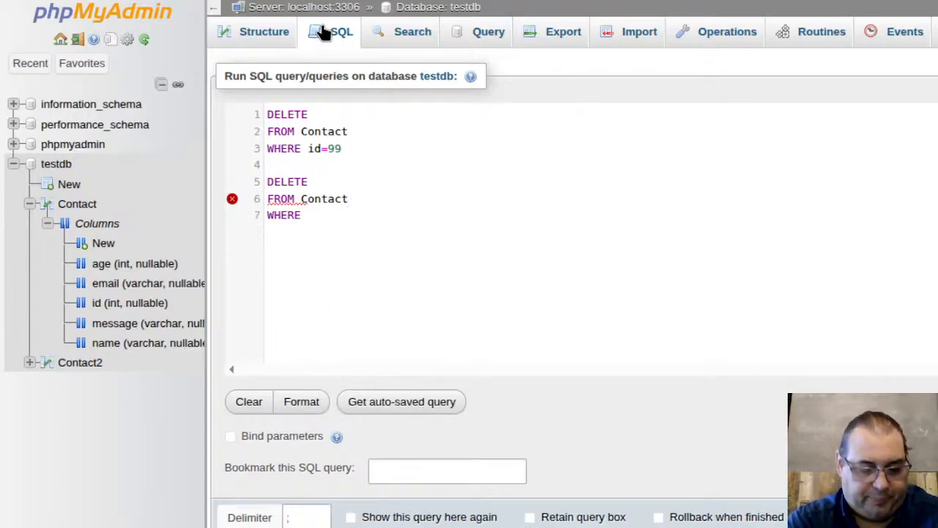
pyautogui.write("name='")
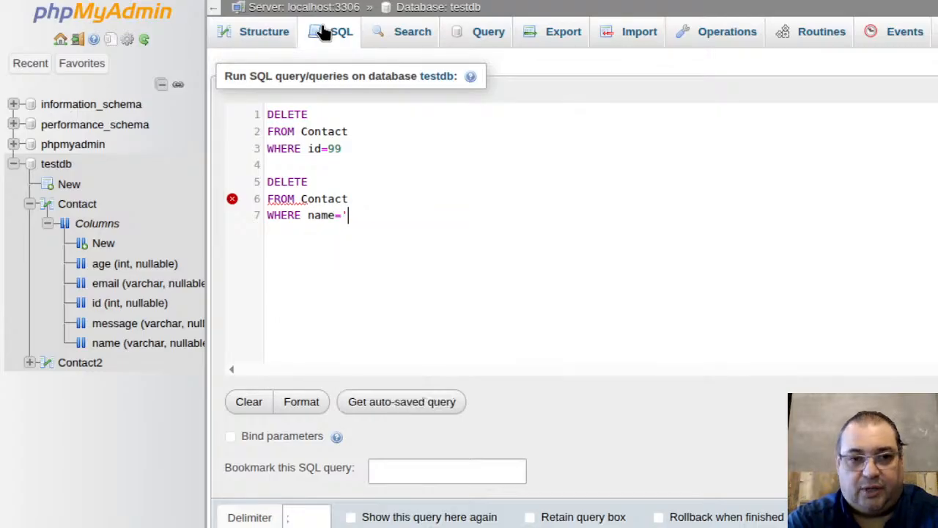
pyautogui.write("ABC'")
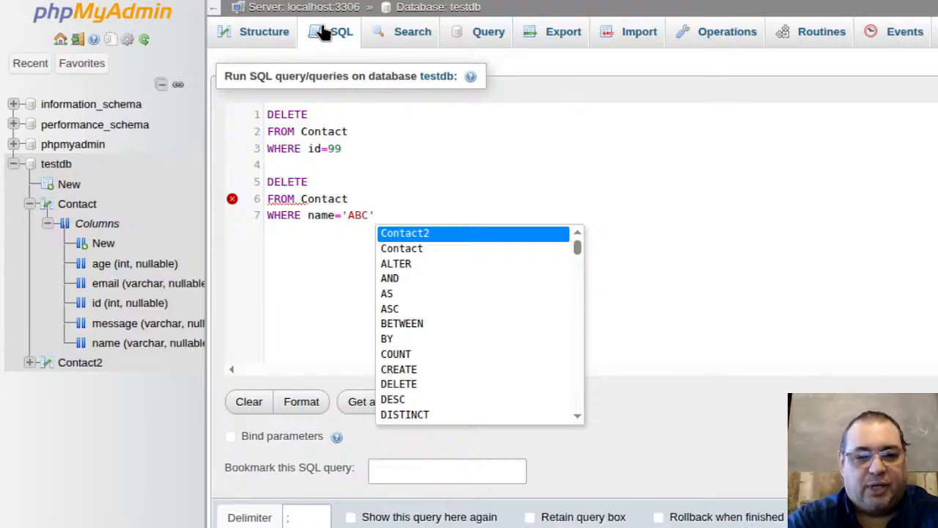
# Step: Remove the name='ABC' statement and run only DELETE FROM Contact WHERE id=99
pyautogui.hotkey('shift', 'Up')
pyautogui.hotkey('shift', 'Up')
pyautogui.hotkey('shift', 'Up')
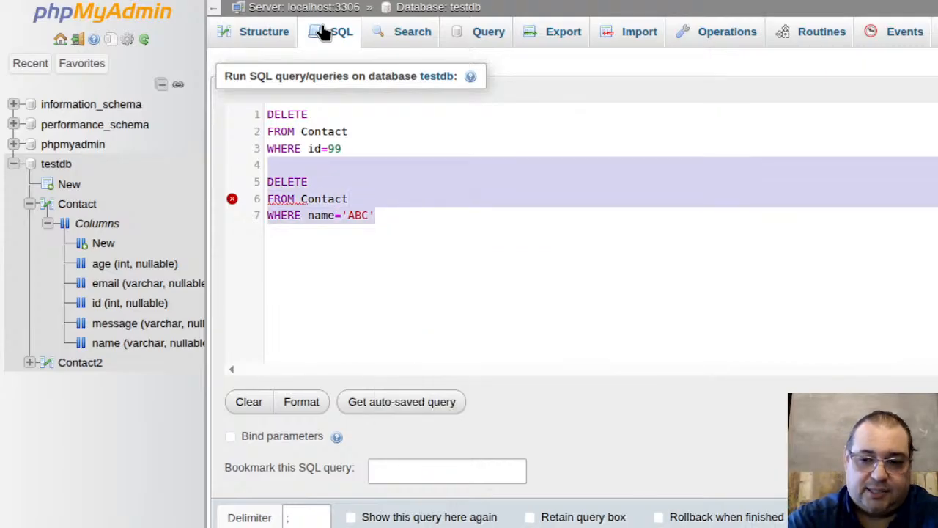
pyautogui.press('BackSpace')
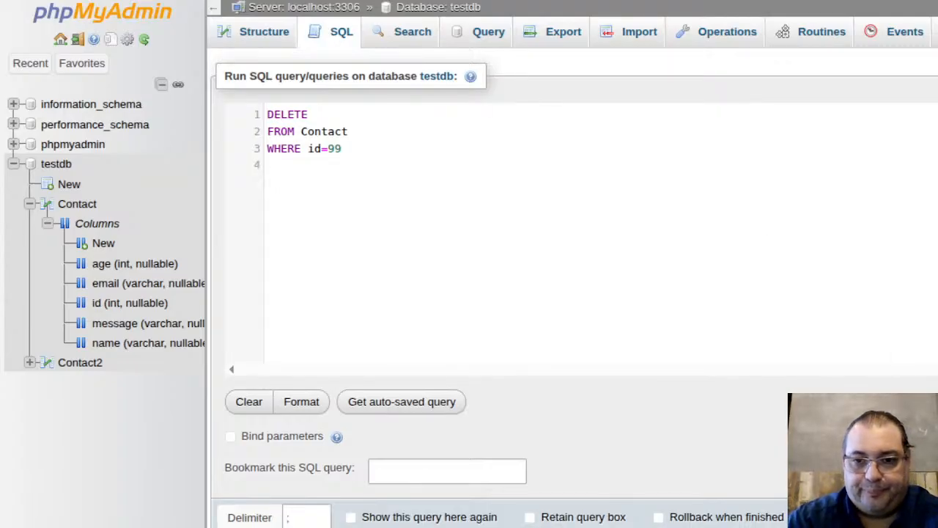
pyautogui.hotkey('ctrl', 'Return')
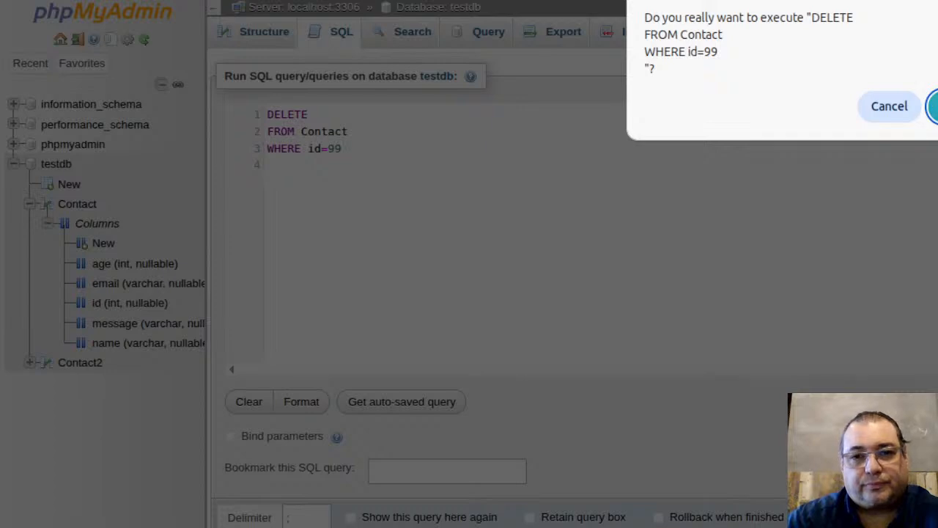
# Step: Confirm deleting the id=99 row, then open the Contact table to check its remaining rows
pyautogui.press('Return')
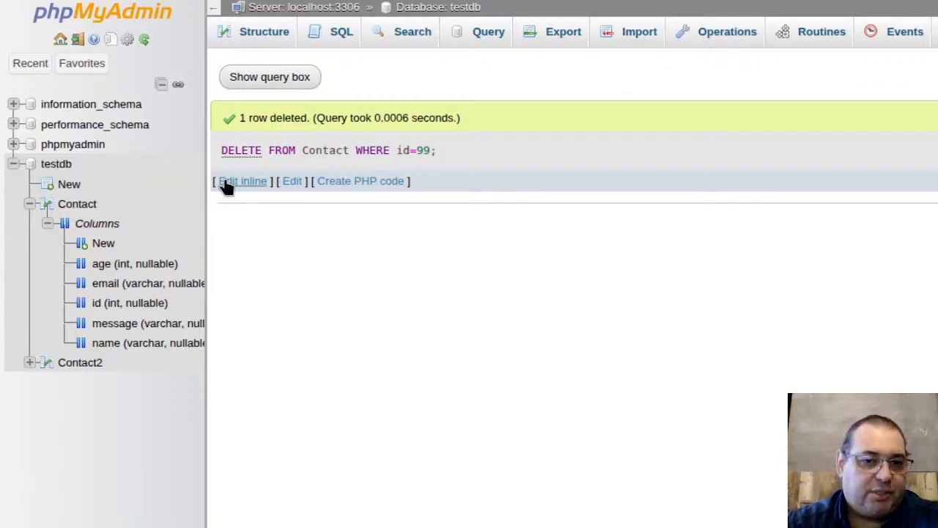
pyautogui.click(97, 224)
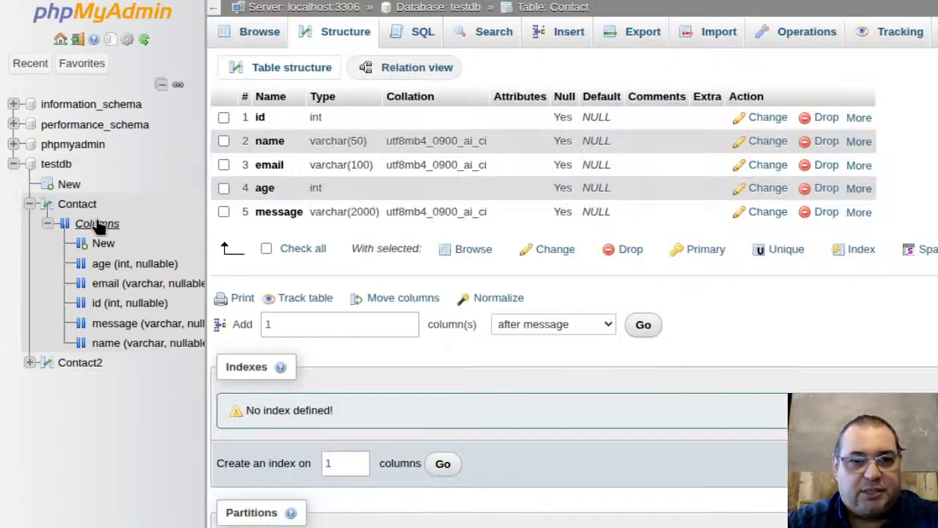
pyautogui.click(82, 205)
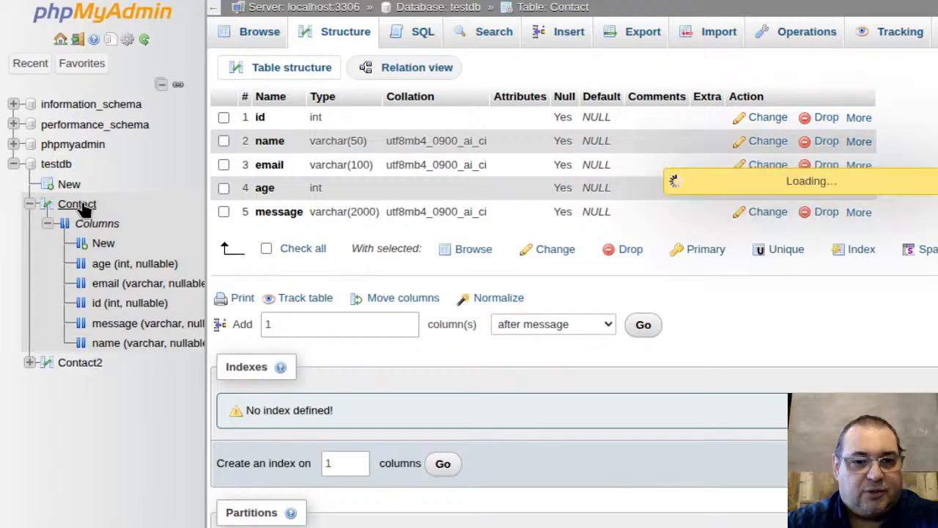